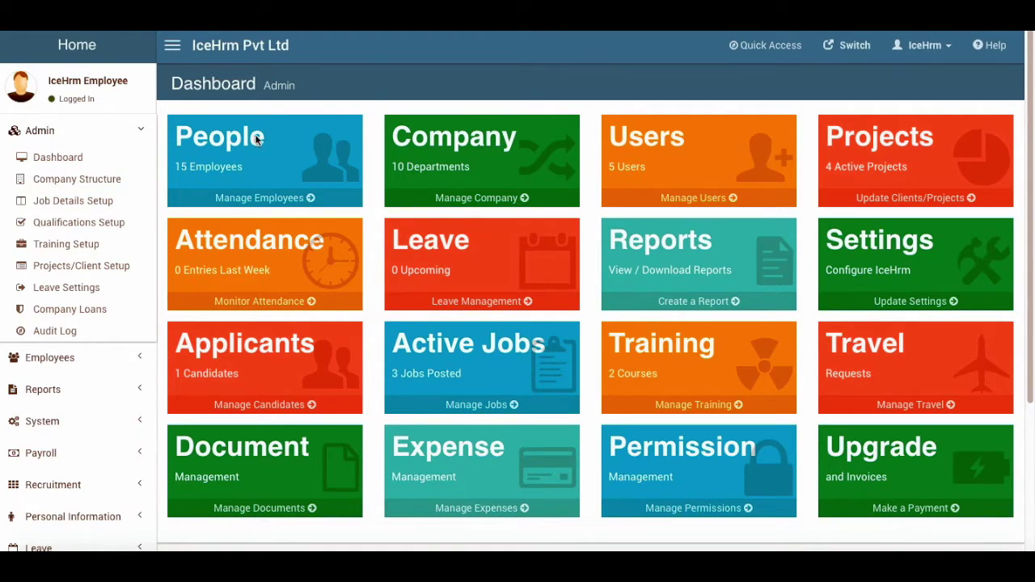
Open the Company Structure settings from the Admin setup pages
{"action": "left_click", "coordinate": [49, 133]}
{"action": "left_click", "coordinate": [49, 133]}
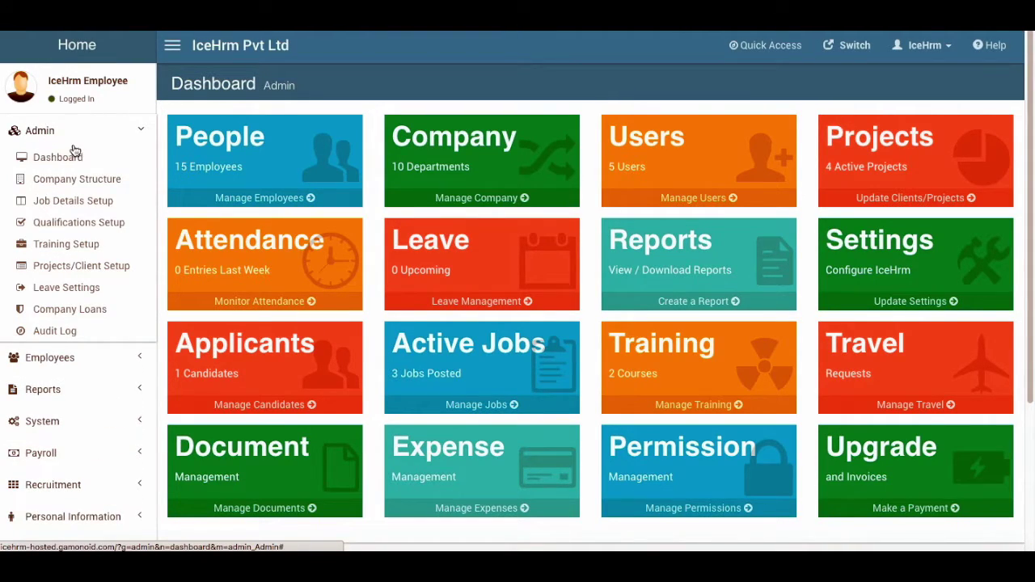
{"action": "scroll", "coordinate": [467, 307], "scroll_direction": "down", "scroll_amount": 3}
{"action": "scroll", "coordinate": [469, 340], "scroll_direction": "up", "scroll_amount": 3}
{"action": "left_click", "coordinate": [71, 181]}
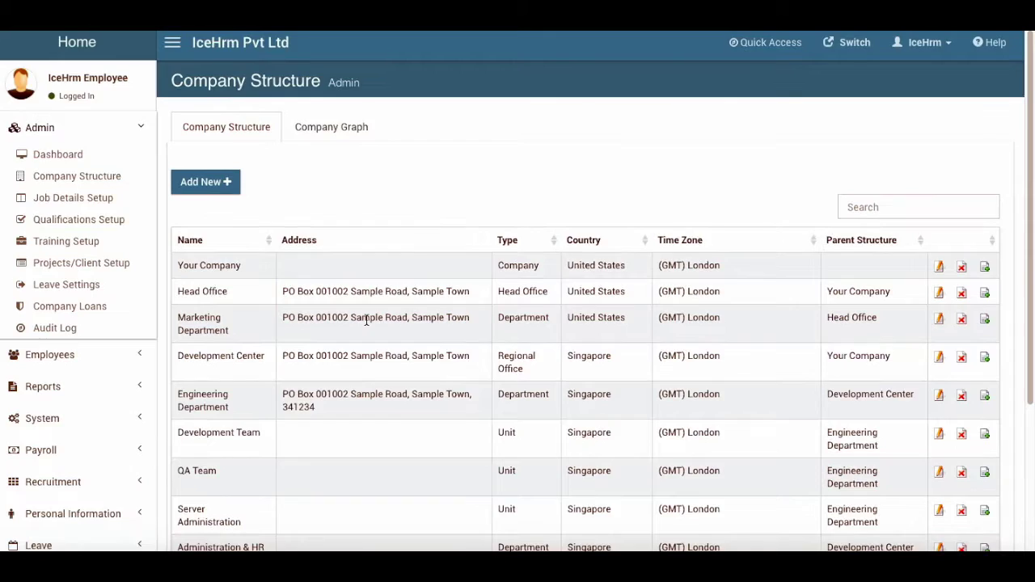
{"action": "scroll", "coordinate": [454, 307], "scroll_direction": "down", "scroll_amount": 3}
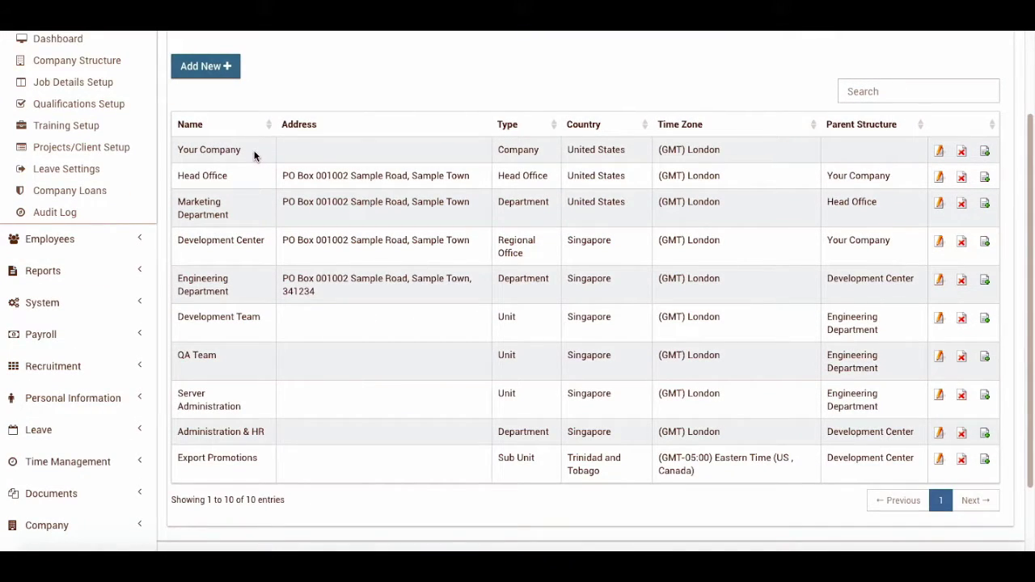
{"action": "scroll", "coordinate": [243, 186], "scroll_direction": "up", "scroll_amount": 1}
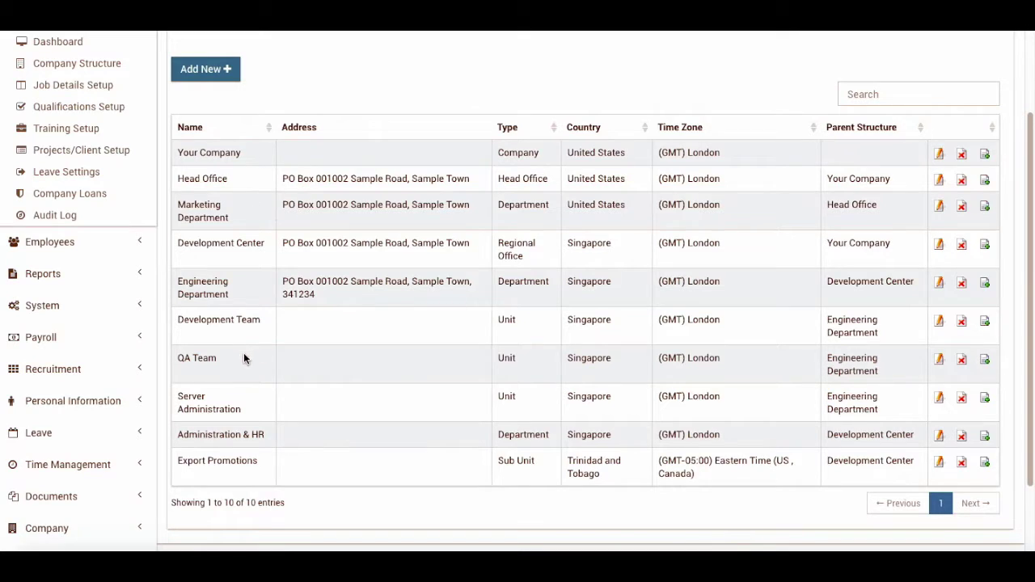
{"action": "scroll", "coordinate": [341, 333], "scroll_direction": "up", "scroll_amount": 1}
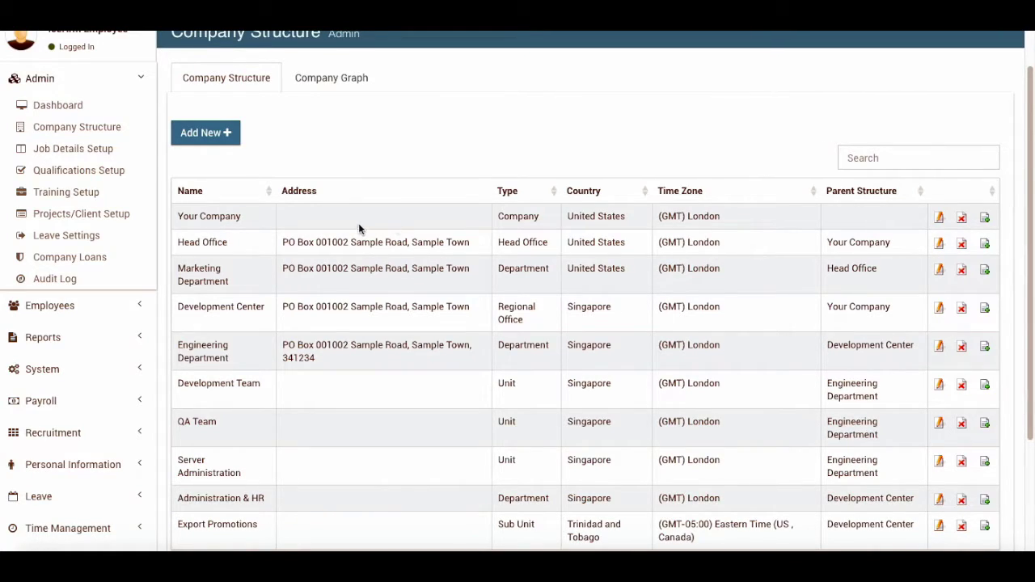
Edit the Head Office entry, keeping Your Company as its parent structure
{"action": "left_click", "coordinate": [939, 242]}
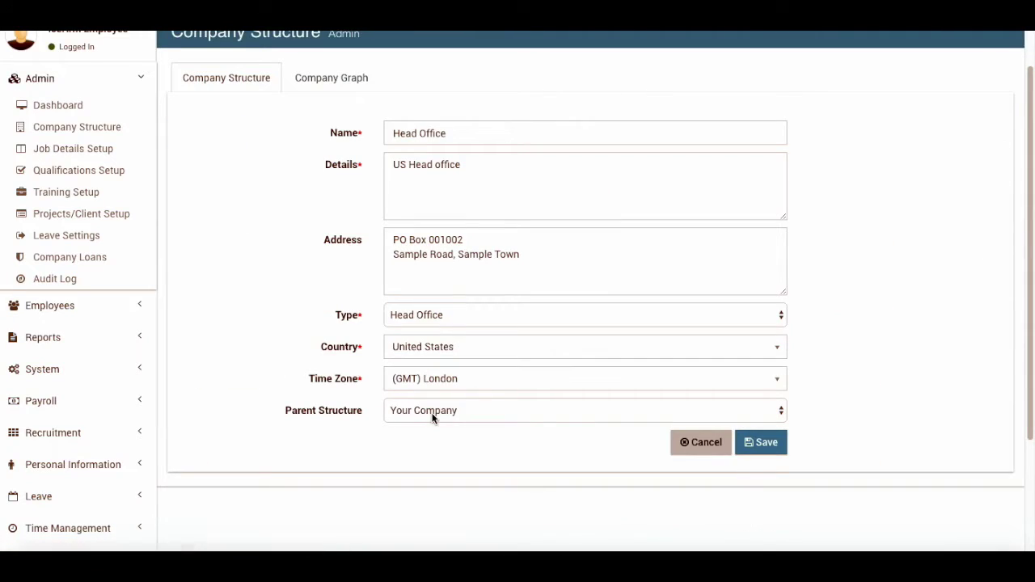
{"action": "left_click", "coordinate": [462, 413]}
{"action": "left_click", "coordinate": [461, 411]}
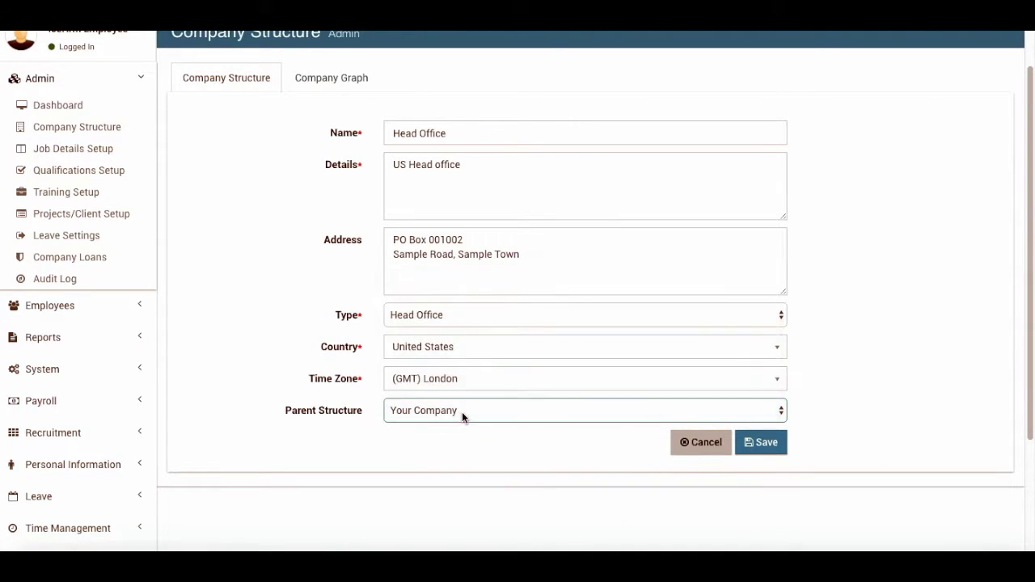
{"action": "scroll", "coordinate": [533, 275], "scroll_direction": "up", "scroll_amount": 1}
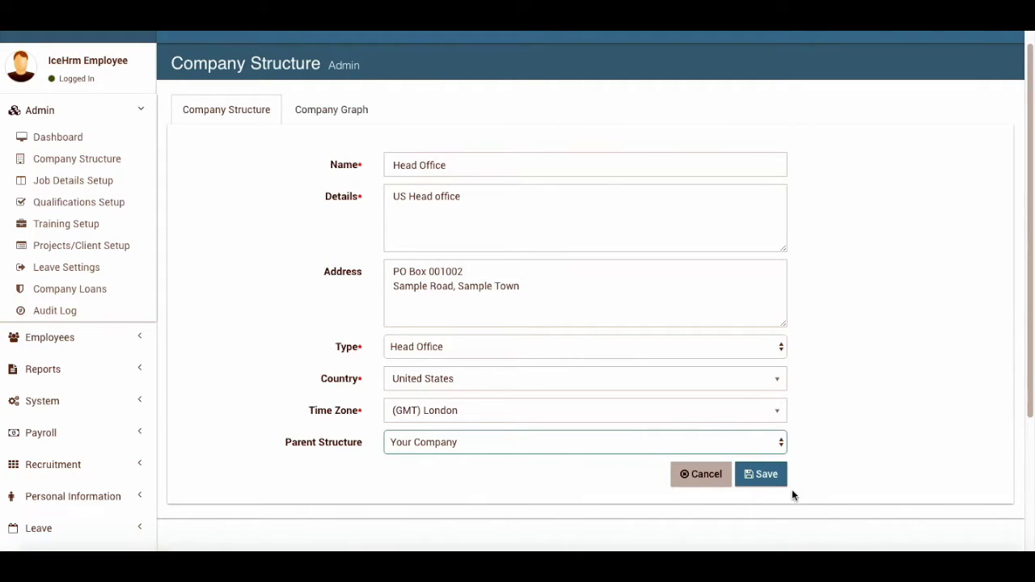
Save Head Office, browse the Company Graph, then return to the Company Structure list
{"action": "left_click", "coordinate": [760, 477]}
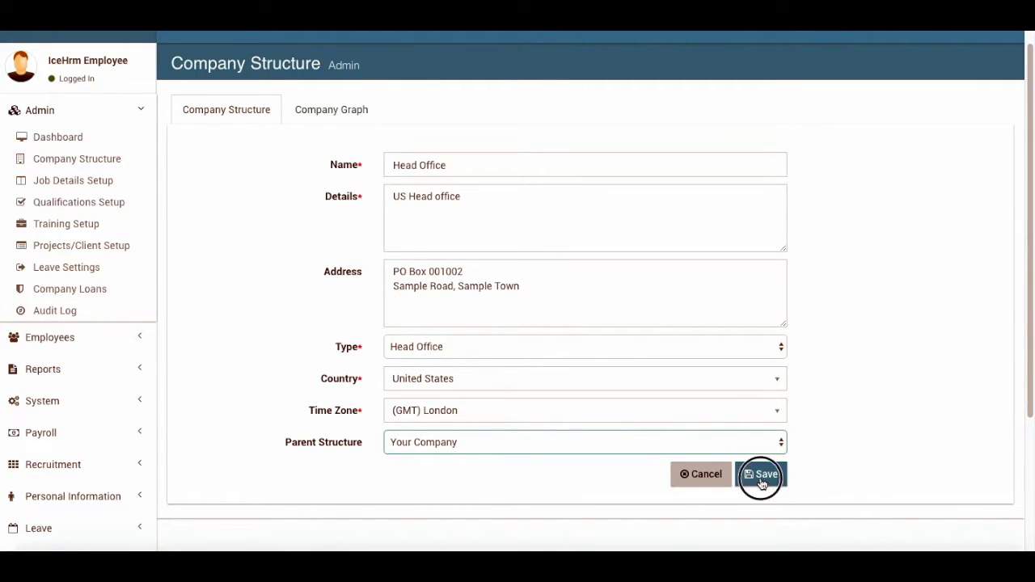
{"action": "left_click", "coordinate": [353, 112]}
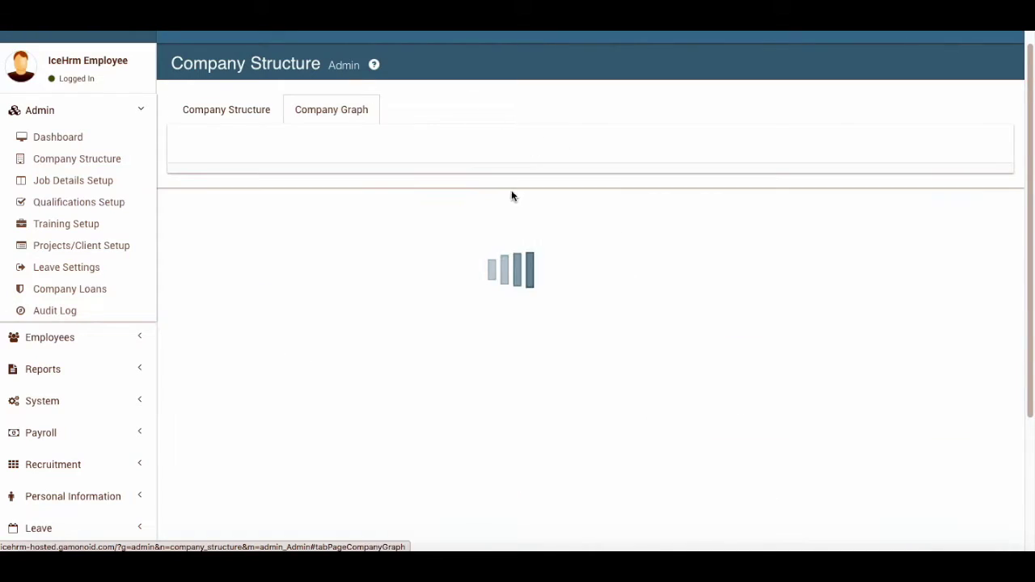
{"action": "scroll", "coordinate": [466, 273], "scroll_direction": "down", "scroll_amount": 3}
{"action": "scroll", "coordinate": [453, 287], "scroll_direction": "down", "scroll_amount": 1}
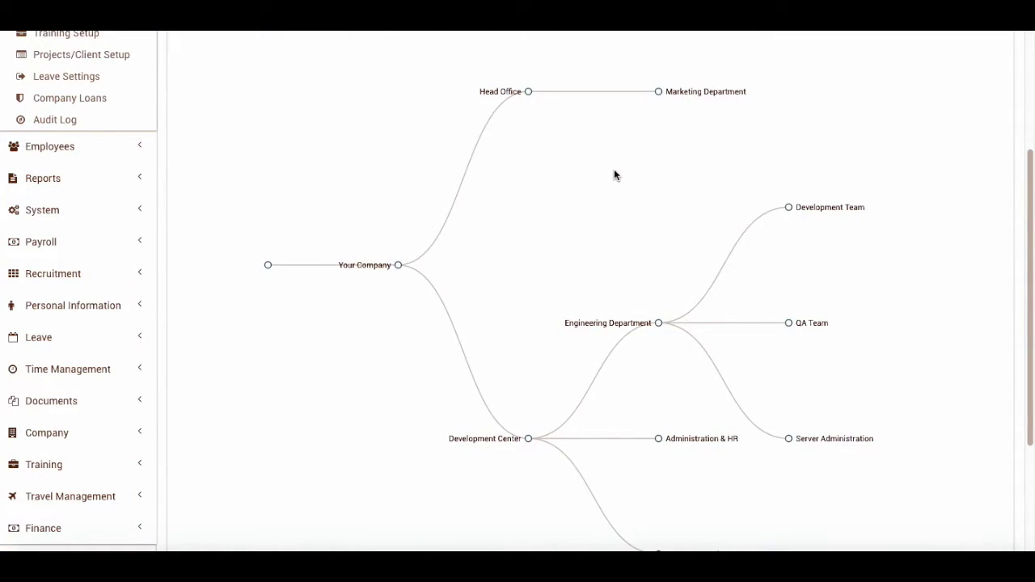
{"action": "scroll", "coordinate": [580, 353], "scroll_direction": "down", "scroll_amount": 4}
{"action": "scroll", "coordinate": [485, 360], "scroll_direction": "up", "scroll_amount": 9}
{"action": "scroll", "coordinate": [517, 326], "scroll_direction": "down", "scroll_amount": 4}
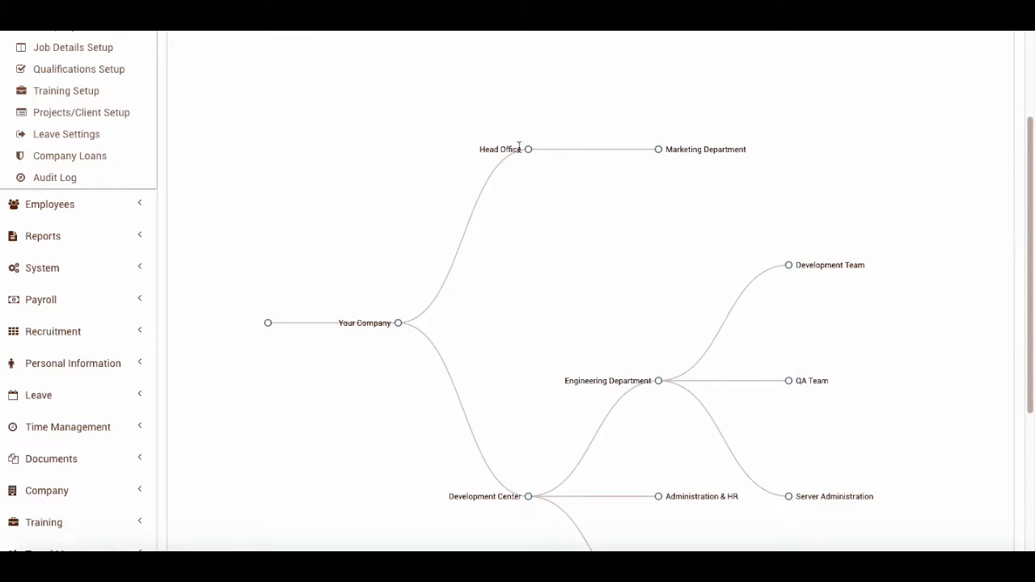
{"action": "scroll", "coordinate": [305, 248], "scroll_direction": "up", "scroll_amount": 5}
{"action": "left_click", "coordinate": [220, 131]}
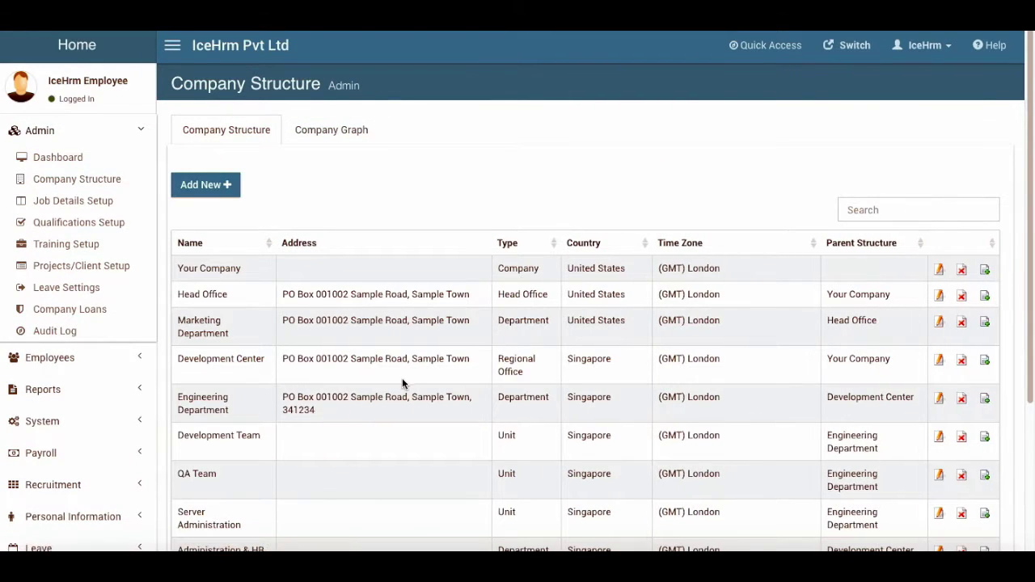
Change QA Team's parent structure from Engineering Department to Head Office
{"action": "scroll", "coordinate": [402, 378], "scroll_direction": "down", "scroll_amount": 2}
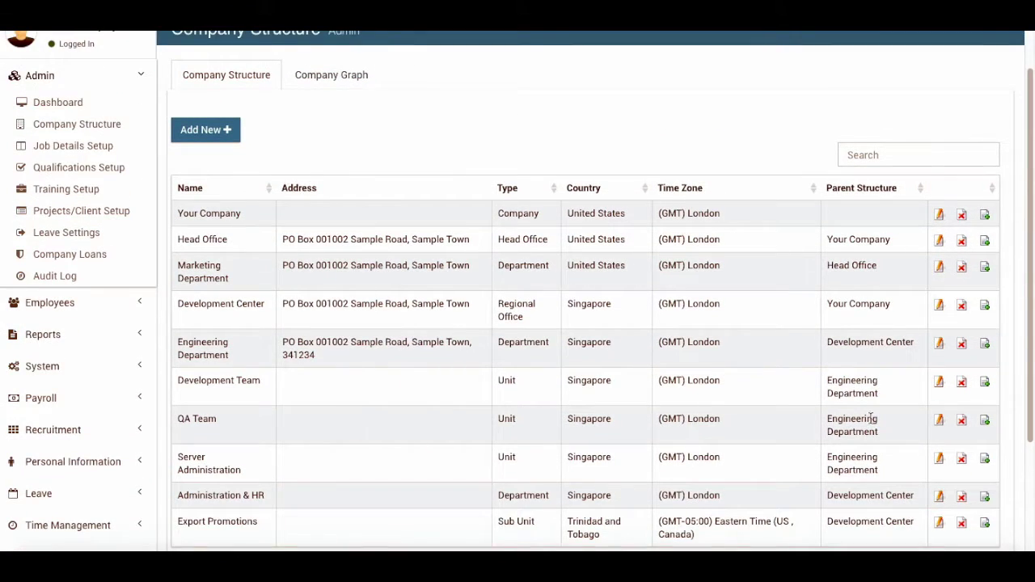
{"action": "left_click", "coordinate": [939, 423]}
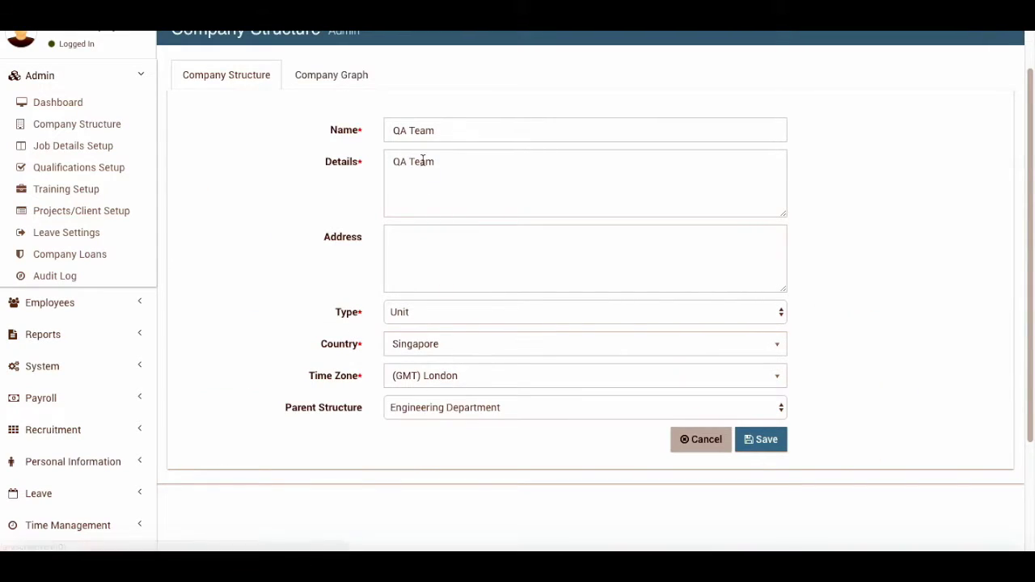
{"action": "left_click", "coordinate": [445, 413]}
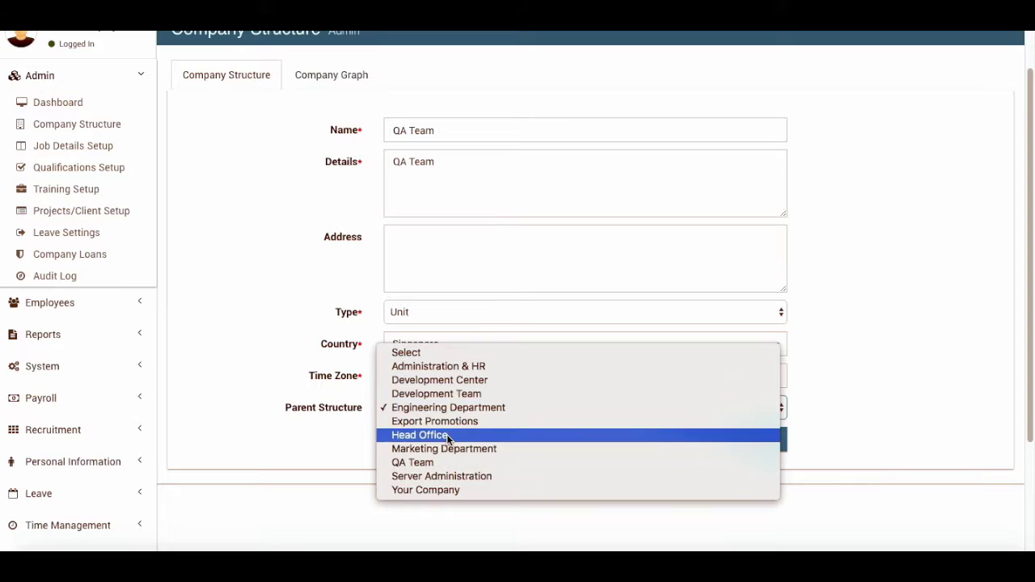
{"action": "left_click", "coordinate": [428, 435]}
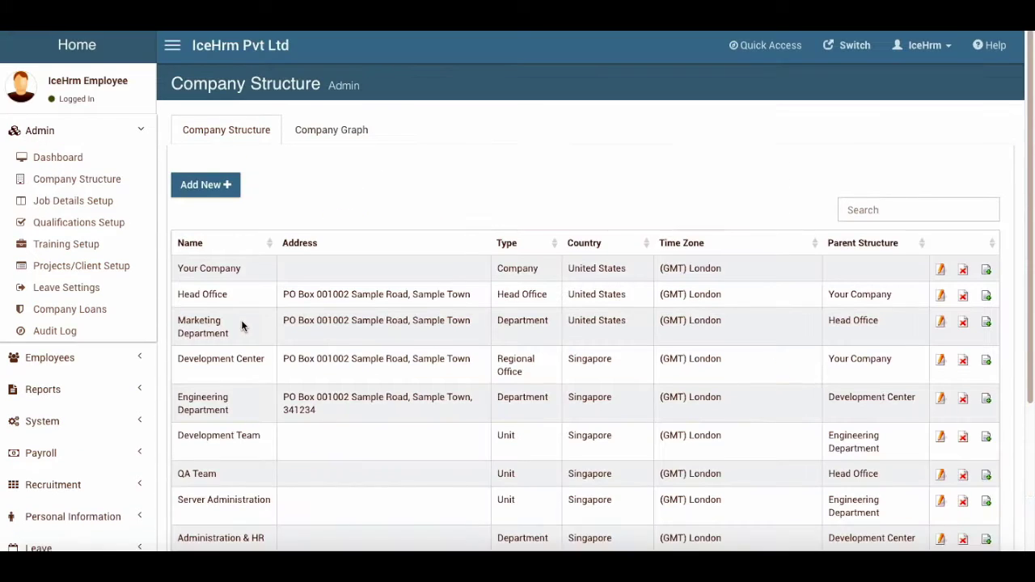
Confirm in the Company Graph that QA Team now sits under Head Office
{"action": "left_click", "coordinate": [335, 128]}
{"action": "scroll", "coordinate": [395, 311], "scroll_direction": "down", "scroll_amount": 1}
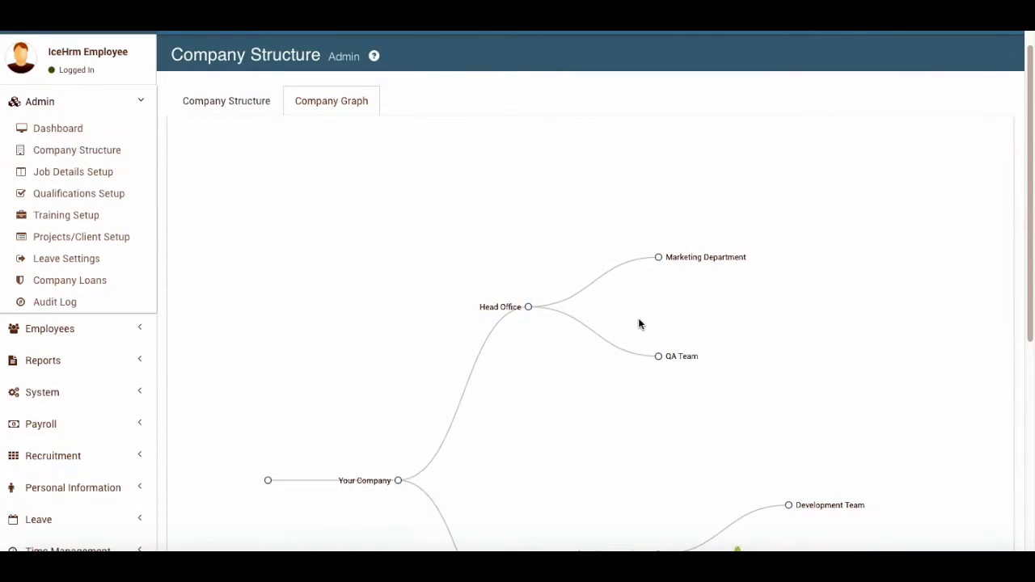
{"action": "scroll", "coordinate": [337, 240], "scroll_direction": "up", "scroll_amount": 1}
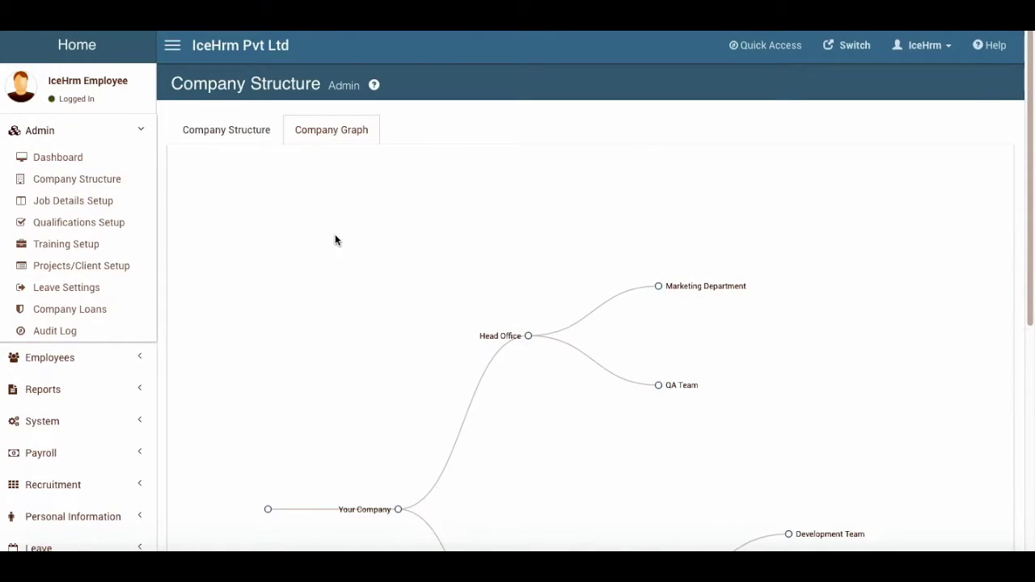
Open Job Details Setup and inspect the Software Engineer job title without saving
{"action": "left_click", "coordinate": [94, 204]}
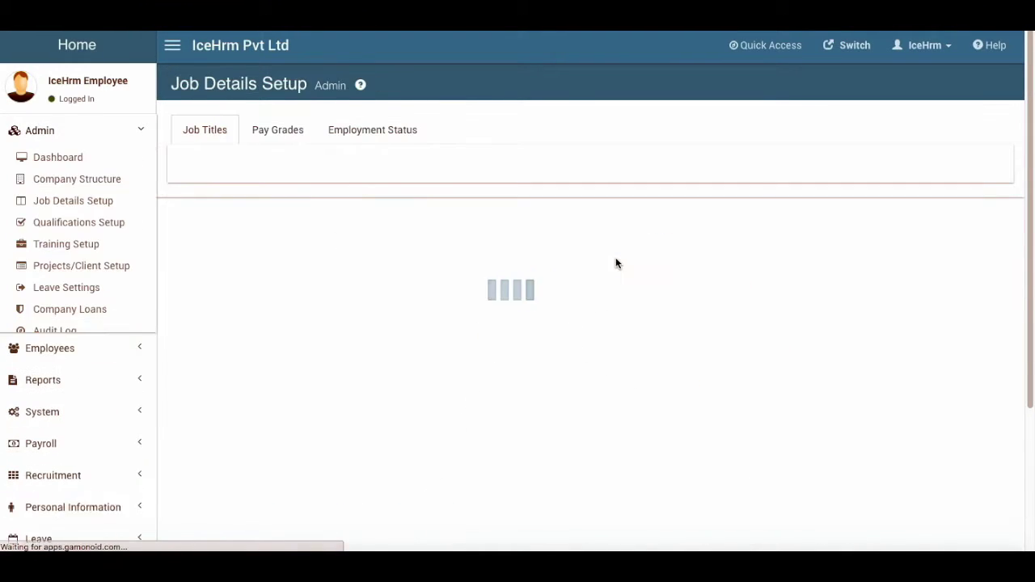
{"action": "scroll", "coordinate": [434, 309], "scroll_direction": "down", "scroll_amount": 2}
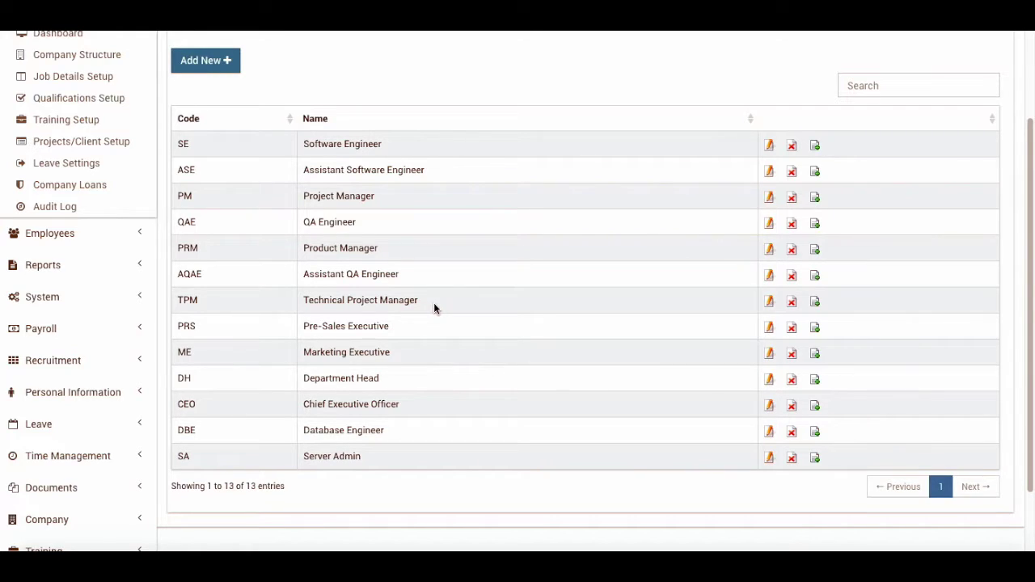
{"action": "left_click", "coordinate": [768, 145]}
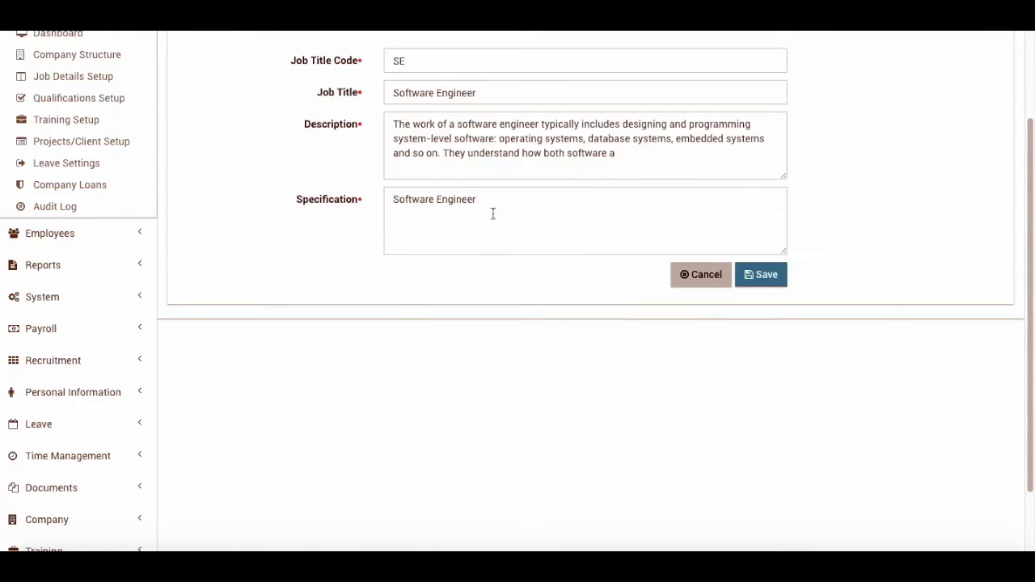
{"action": "scroll", "coordinate": [531, 280], "scroll_direction": "up", "scroll_amount": 2}
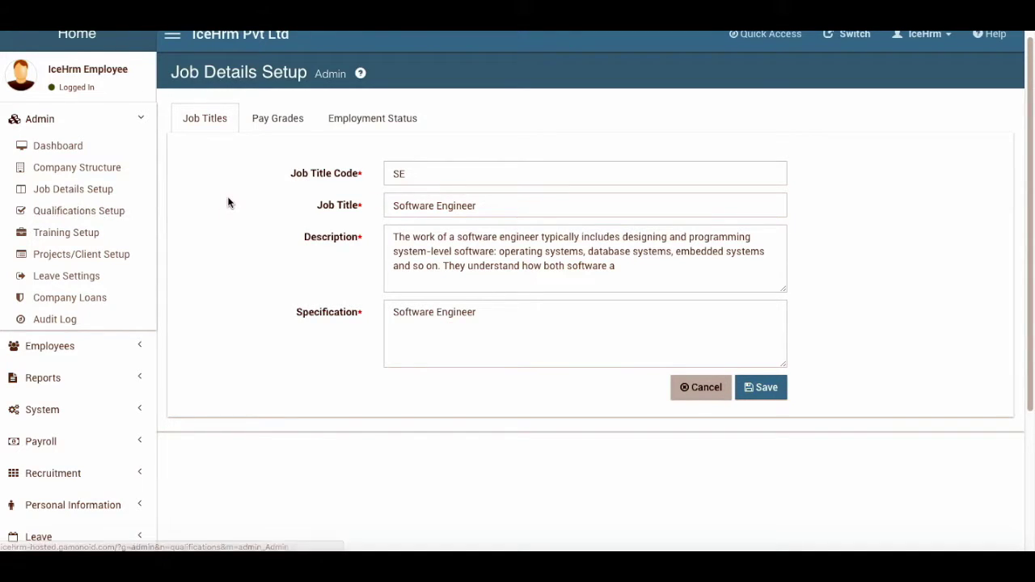
{"action": "left_click", "coordinate": [702, 389]}
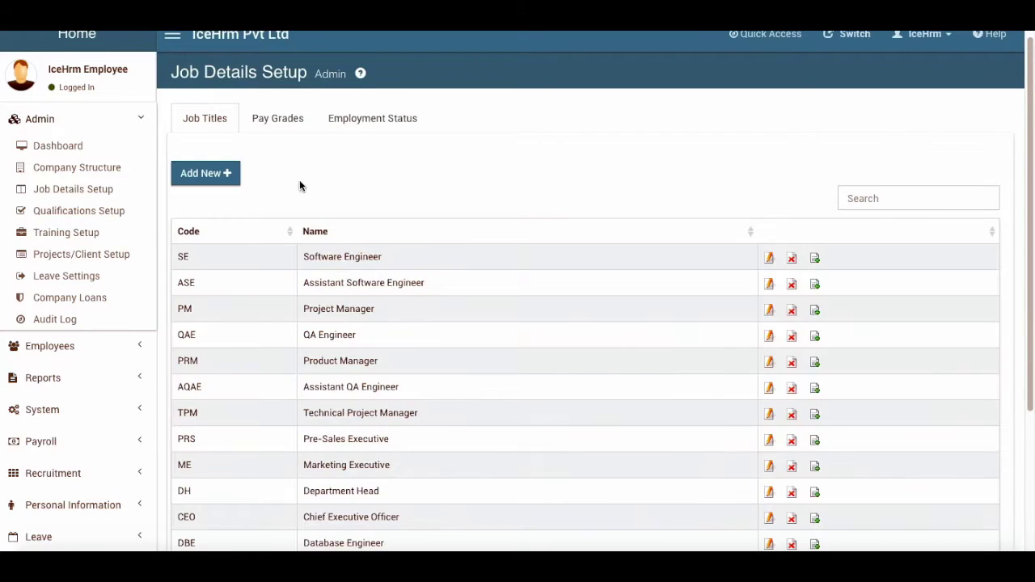
Review Pay Grades and Employment Status, then return to the Job Titles list
{"action": "left_click", "coordinate": [278, 119]}
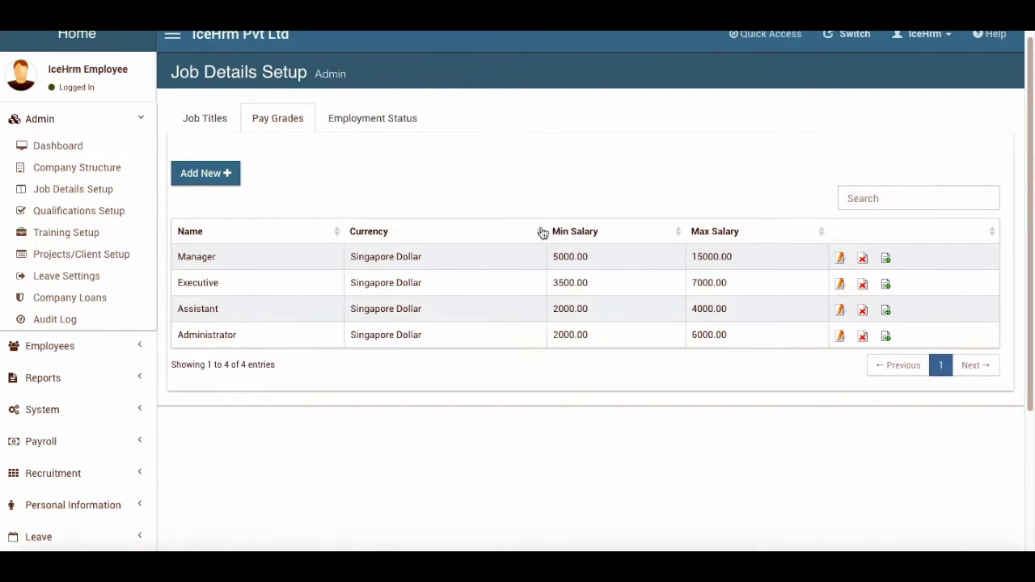
{"action": "left_click", "coordinate": [386, 118]}
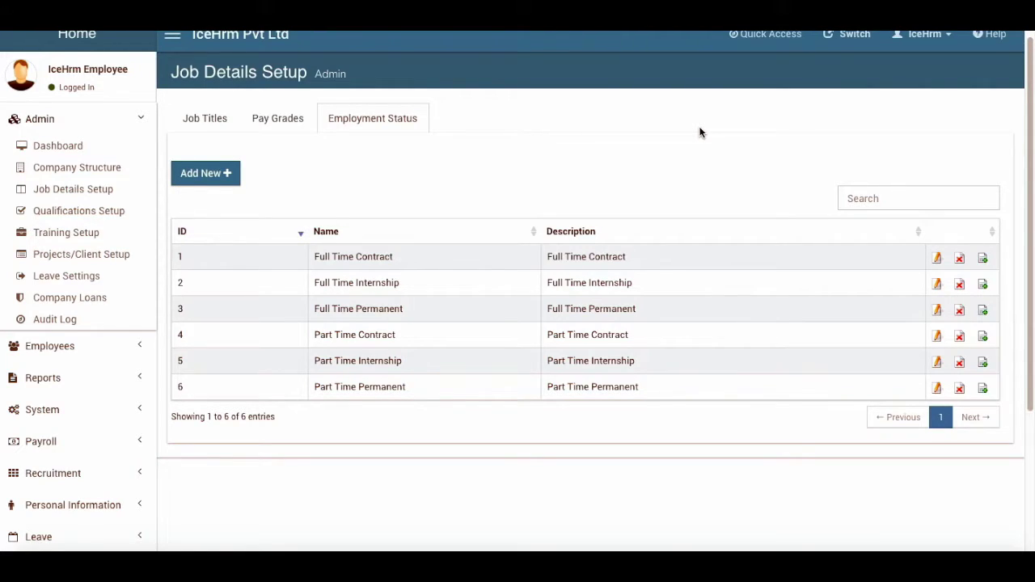
{"action": "left_click", "coordinate": [204, 118]}
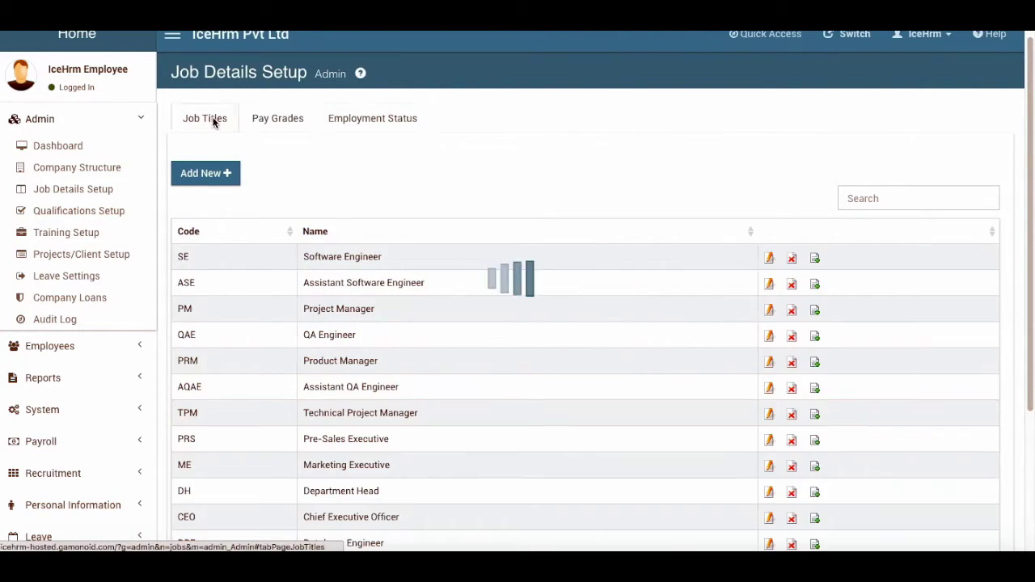
Open Qualifications Setup and browse the Education, Certifications and Languages lists
{"action": "left_click", "coordinate": [75, 210]}
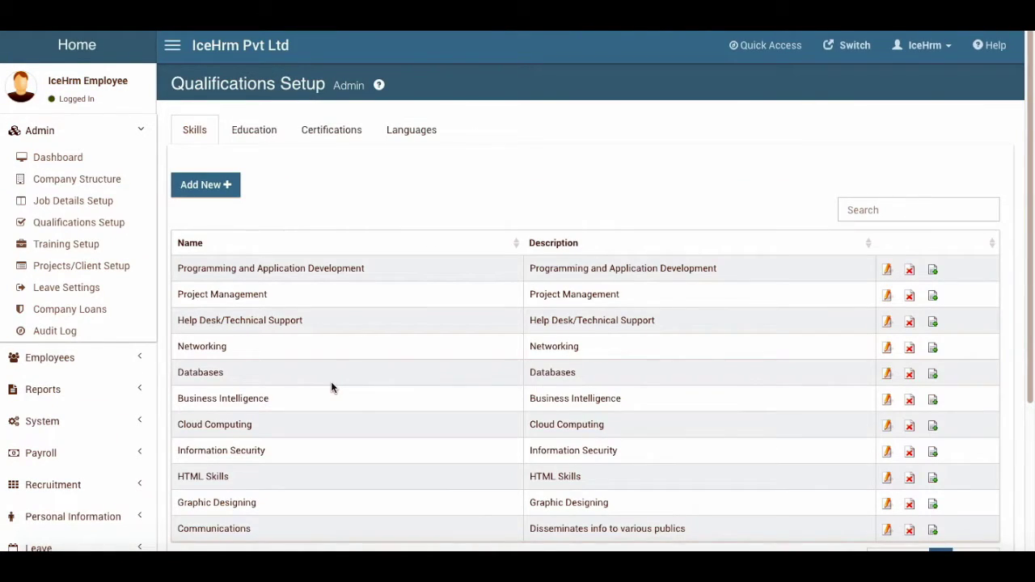
{"action": "scroll", "coordinate": [320, 400], "scroll_direction": "down", "scroll_amount": 1}
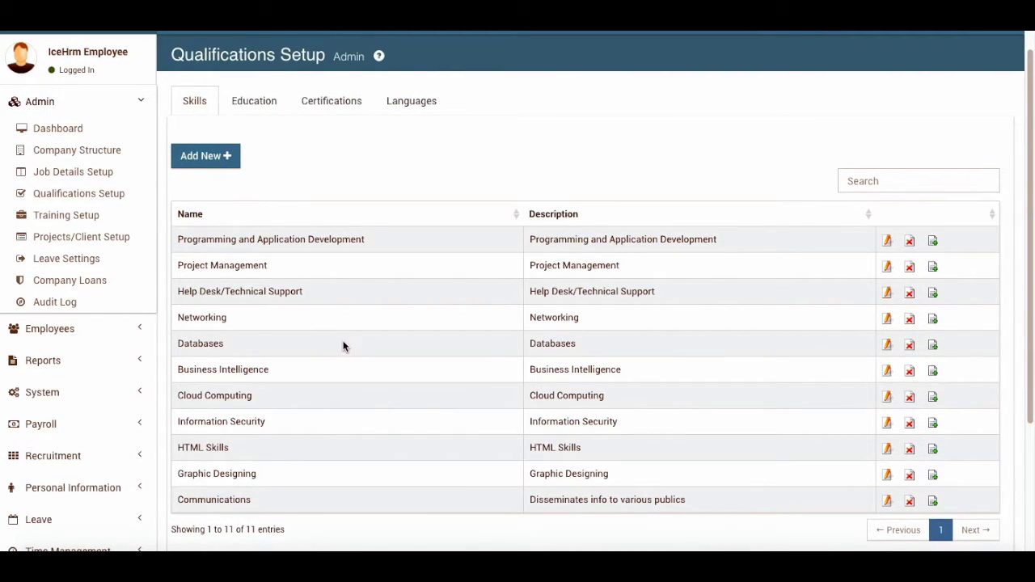
{"action": "left_click", "coordinate": [256, 106]}
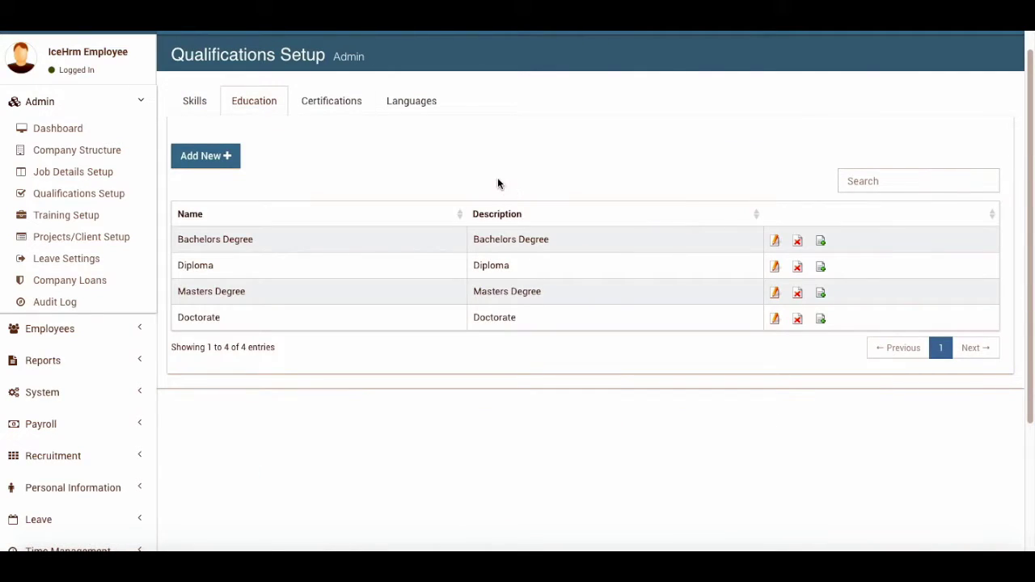
{"action": "left_click", "coordinate": [333, 103]}
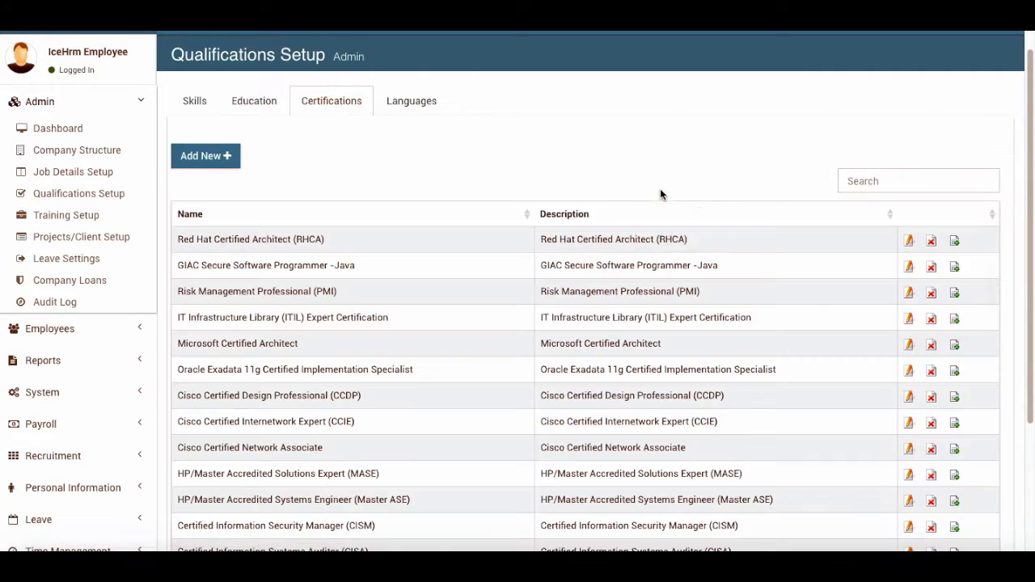
{"action": "left_click", "coordinate": [417, 102]}
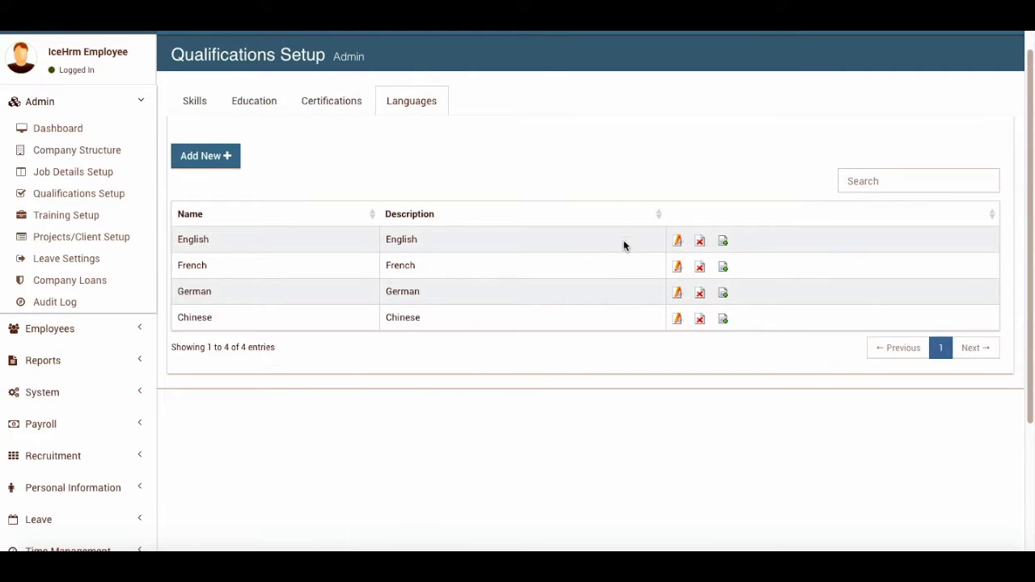
Open the English language entry, then leave it and return to the Languages list
{"action": "left_click", "coordinate": [678, 241]}
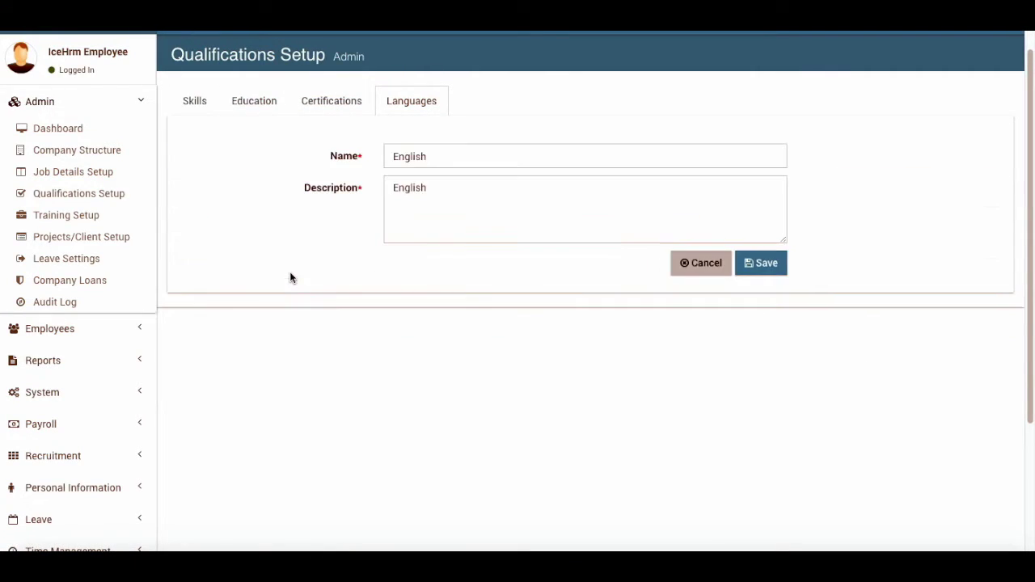
{"action": "left_click", "coordinate": [328, 103]}
{"action": "left_click", "coordinate": [406, 104]}
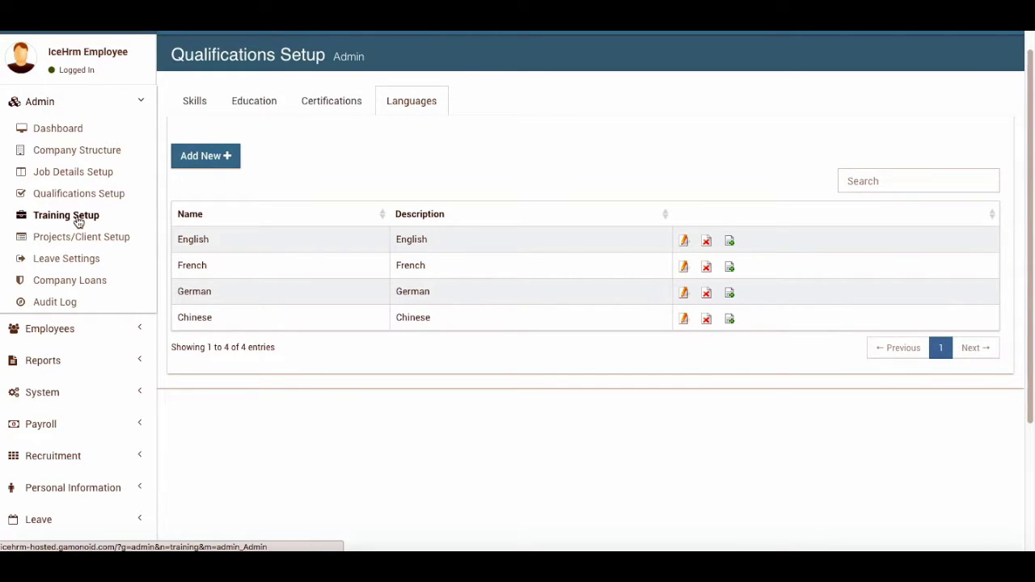
Open Training Setup and edit the Info Marketing course C0001 (55.00 USD, active)
{"action": "left_click", "coordinate": [78, 222]}
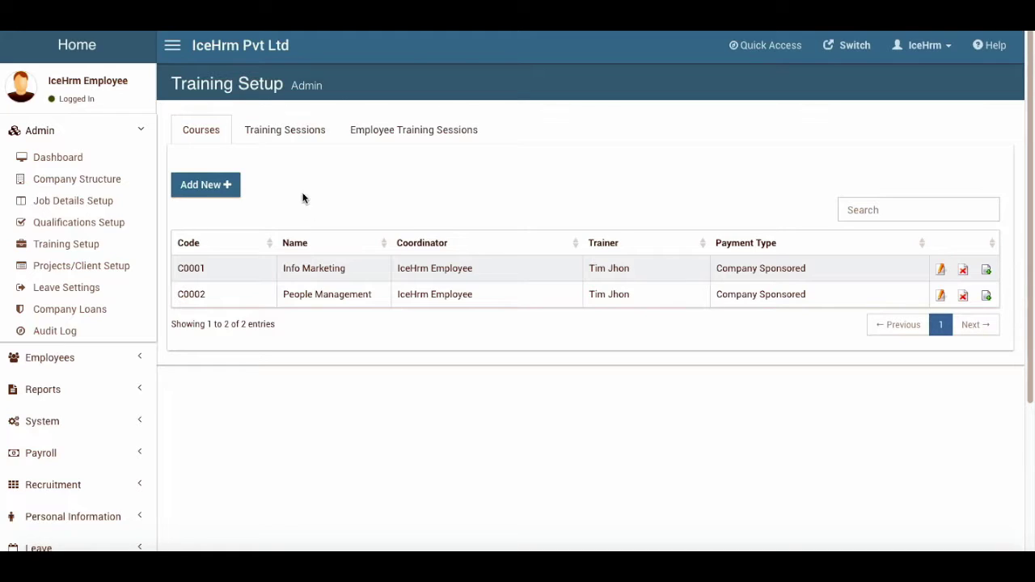
{"action": "left_click", "coordinate": [940, 269]}
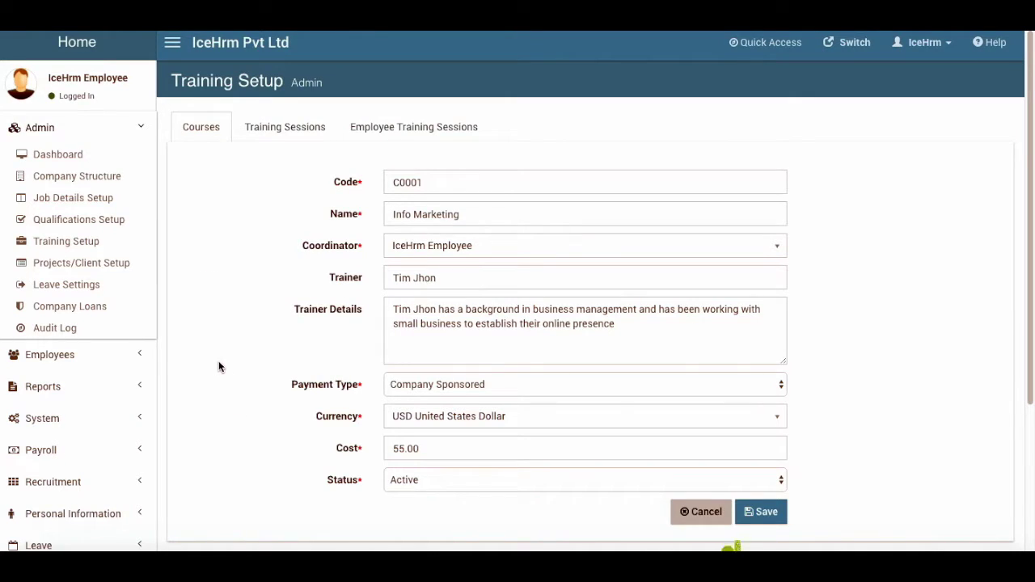
{"action": "scroll", "coordinate": [218, 361], "scroll_direction": "down", "scroll_amount": 1}
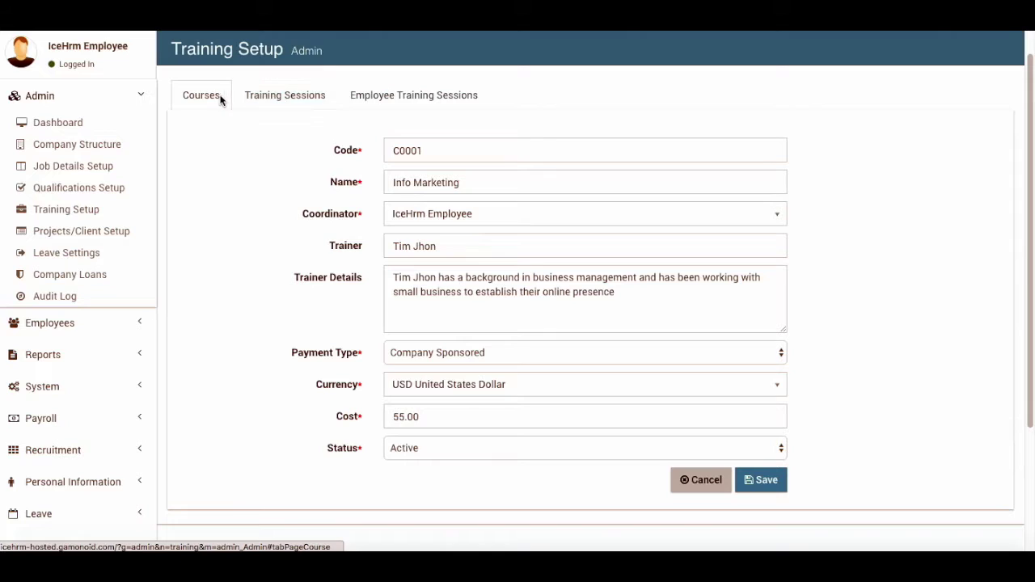
Start a new training session named T01
{"action": "left_click", "coordinate": [266, 97]}
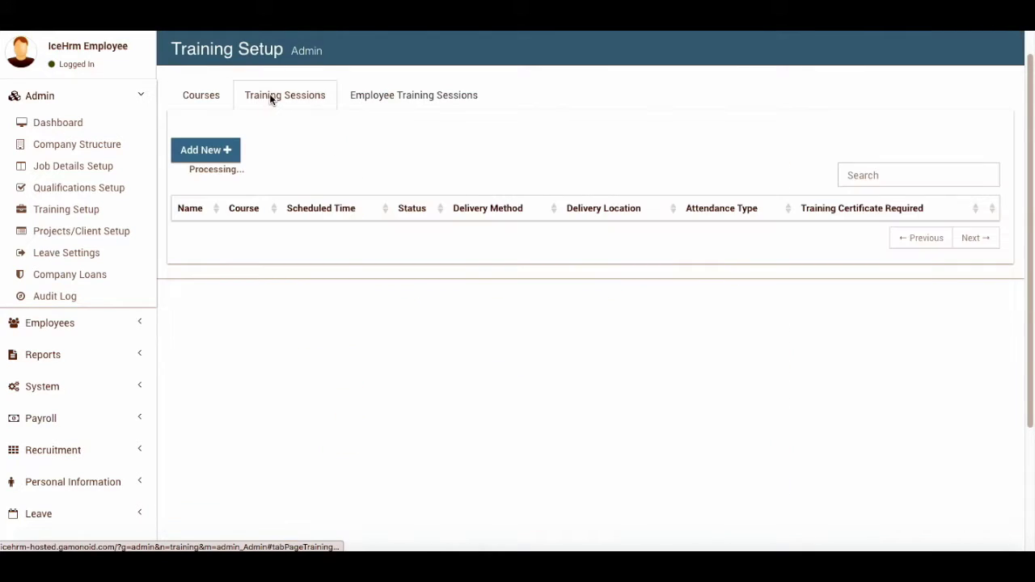
{"action": "left_click", "coordinate": [226, 153]}
{"action": "left_click", "coordinate": [427, 182]}
{"action": "left_click", "coordinate": [427, 182]}
{"action": "left_click", "coordinate": [425, 150]}
{"action": "type", "text": "T01"}
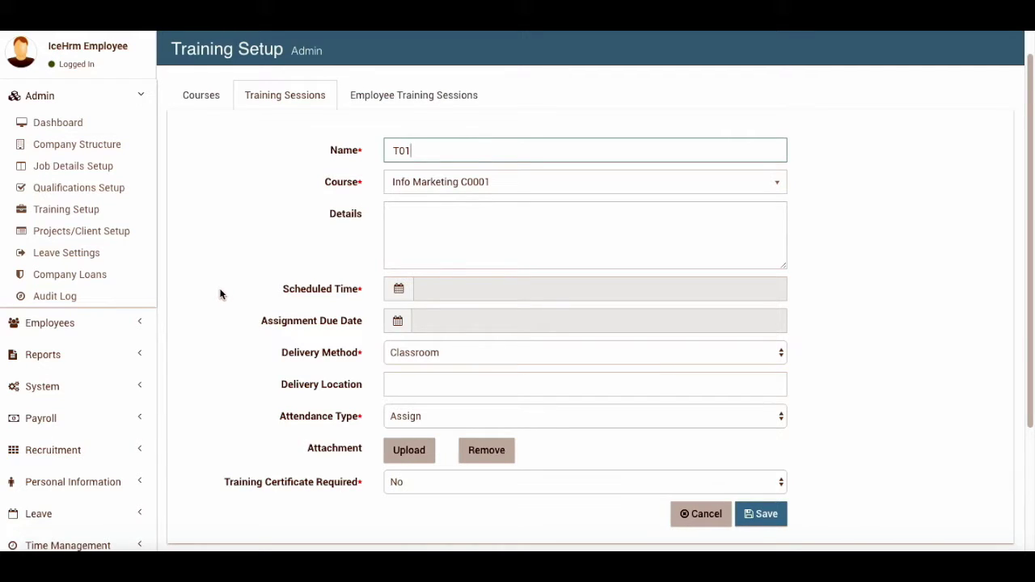
Keep Classroom delivery and set the attendance type to Sign Up
{"action": "left_click", "coordinate": [440, 353]}
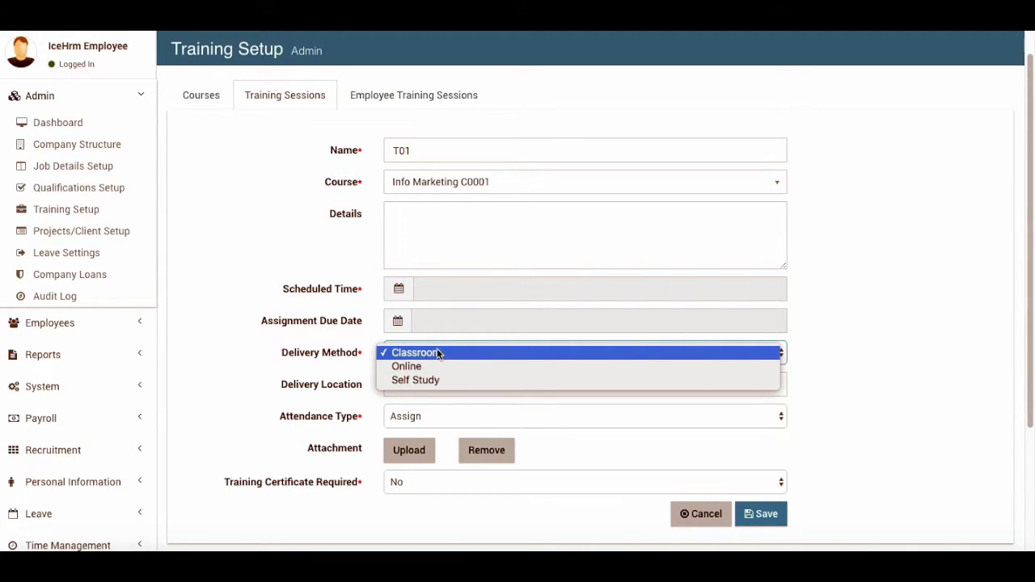
{"action": "left_click", "coordinate": [201, 346]}
{"action": "scroll", "coordinate": [200, 346], "scroll_direction": "down", "scroll_amount": 3}
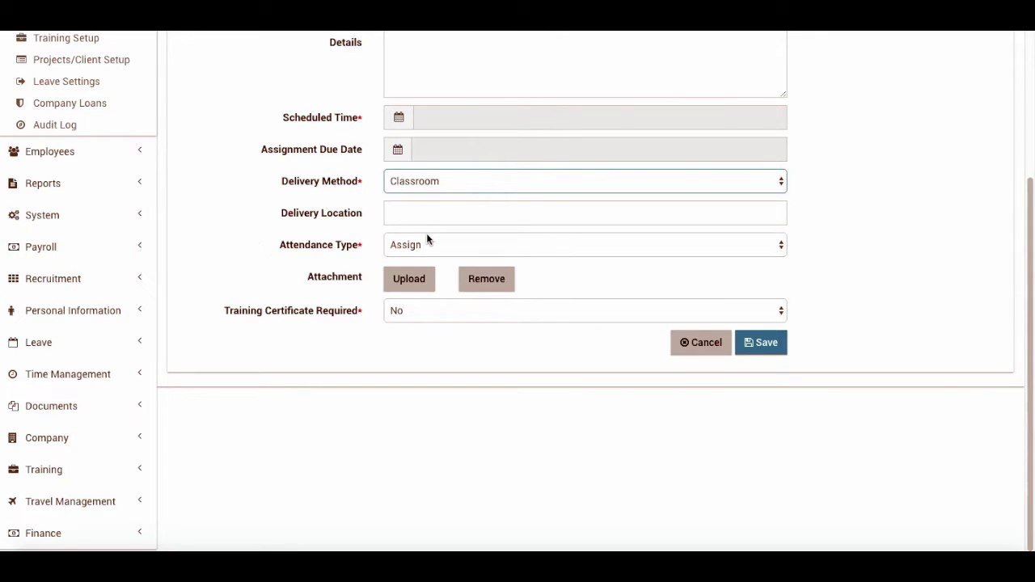
{"action": "left_click", "coordinate": [450, 239]}
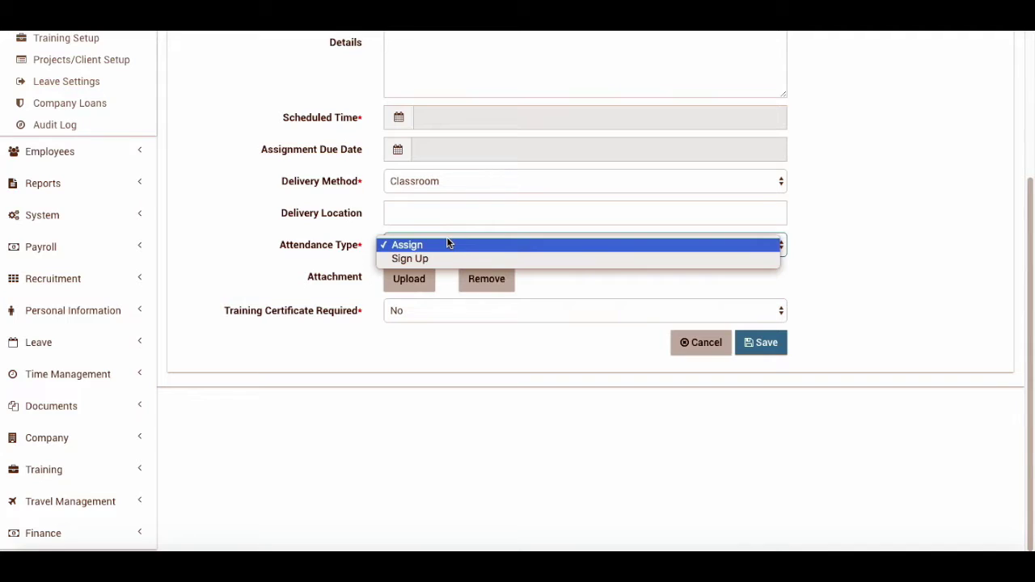
{"action": "left_click", "coordinate": [449, 244]}
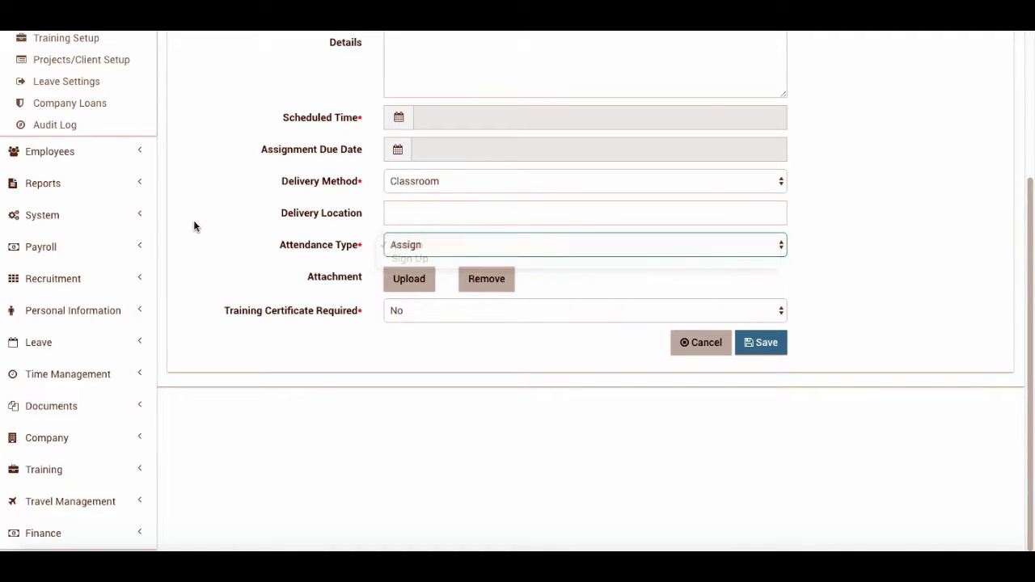
{"action": "scroll", "coordinate": [193, 225], "scroll_direction": "up", "scroll_amount": 3}
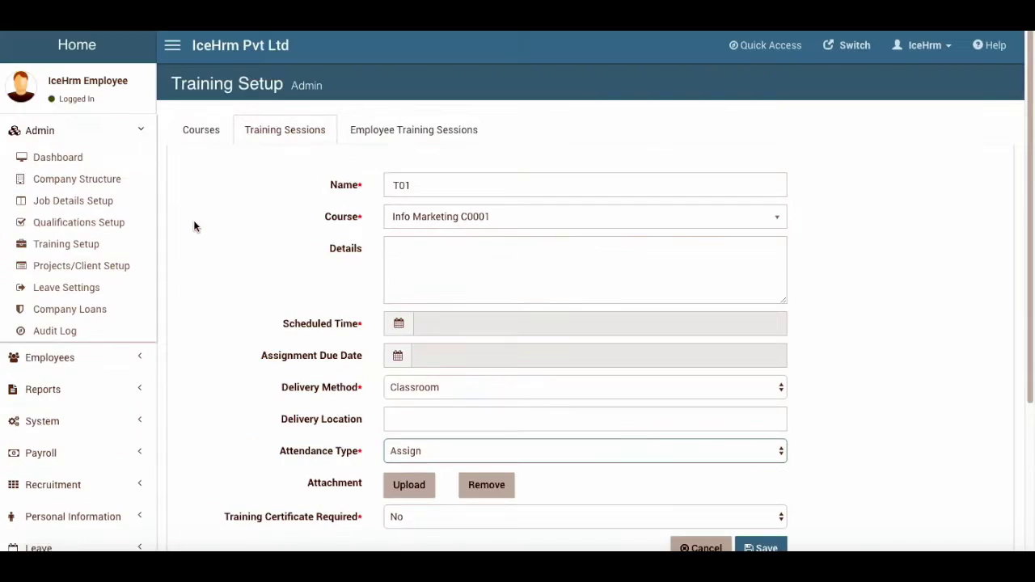
{"action": "scroll", "coordinate": [238, 293], "scroll_direction": "down", "scroll_amount": 3}
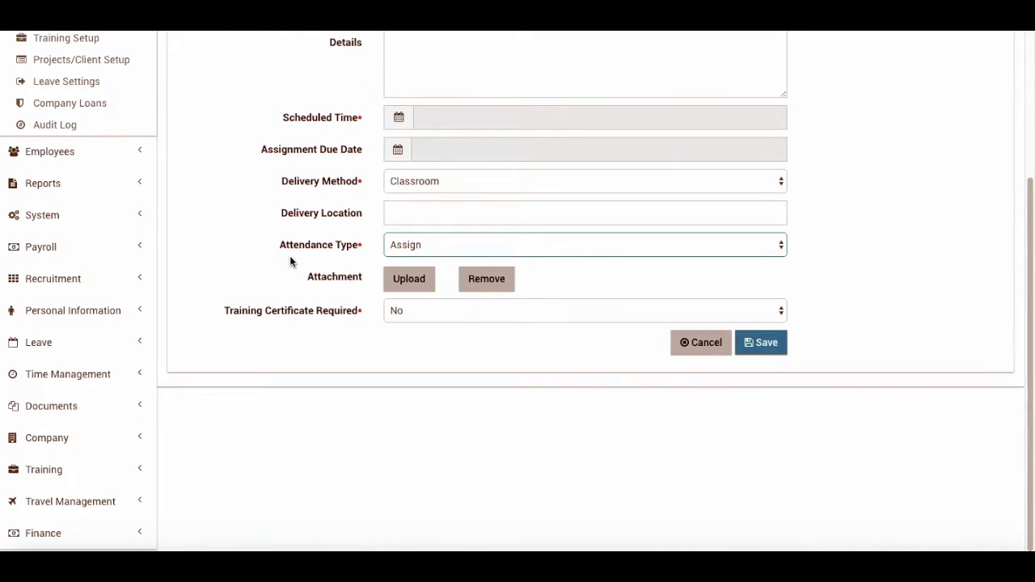
{"action": "left_click", "coordinate": [414, 245]}
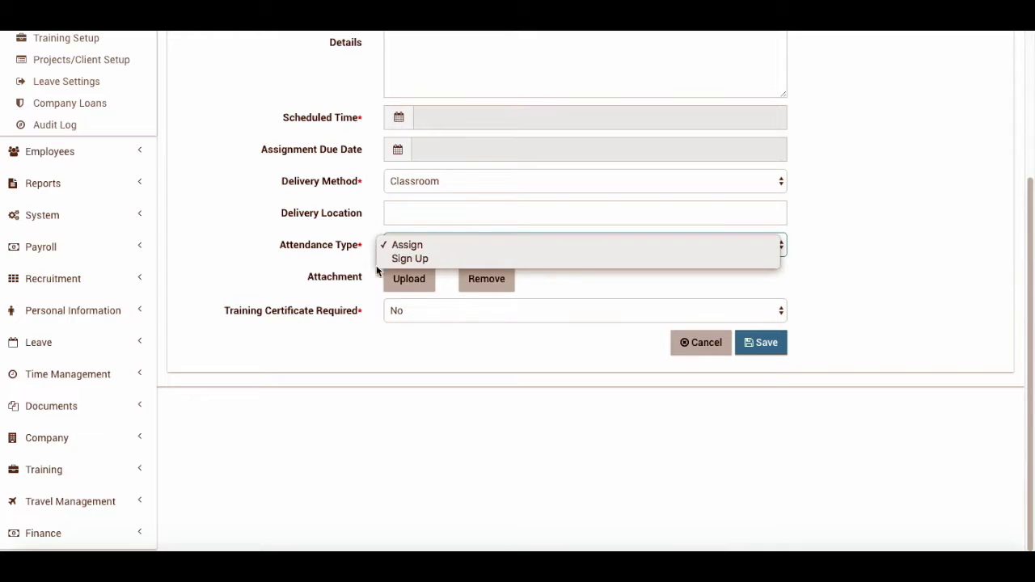
{"action": "left_click", "coordinate": [401, 259]}
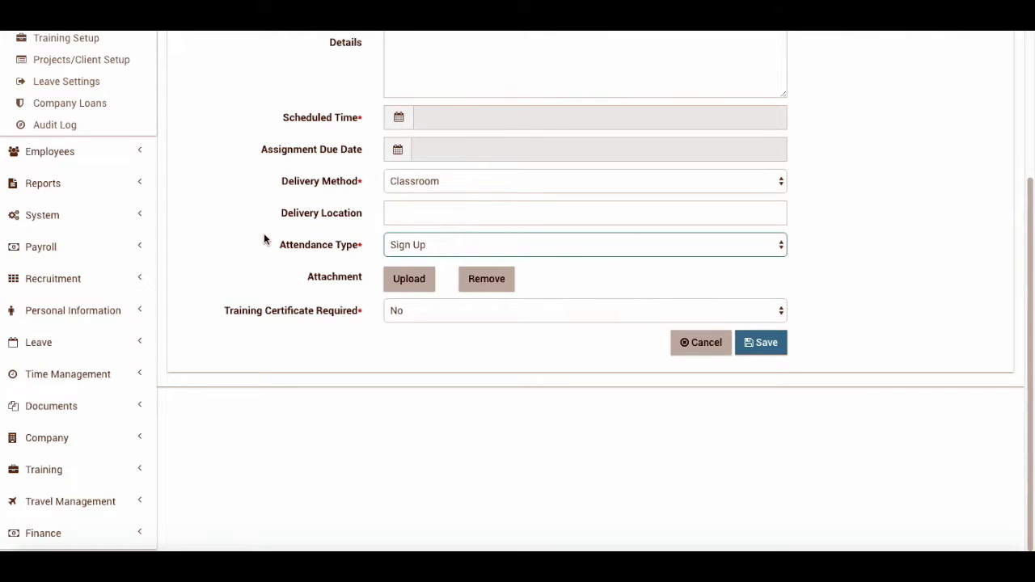
{"action": "scroll", "coordinate": [215, 240], "scroll_direction": "up", "scroll_amount": 2}
Choose the People Management C0002 course and enter 'Management' as the session details
{"action": "left_click", "coordinate": [434, 141]}
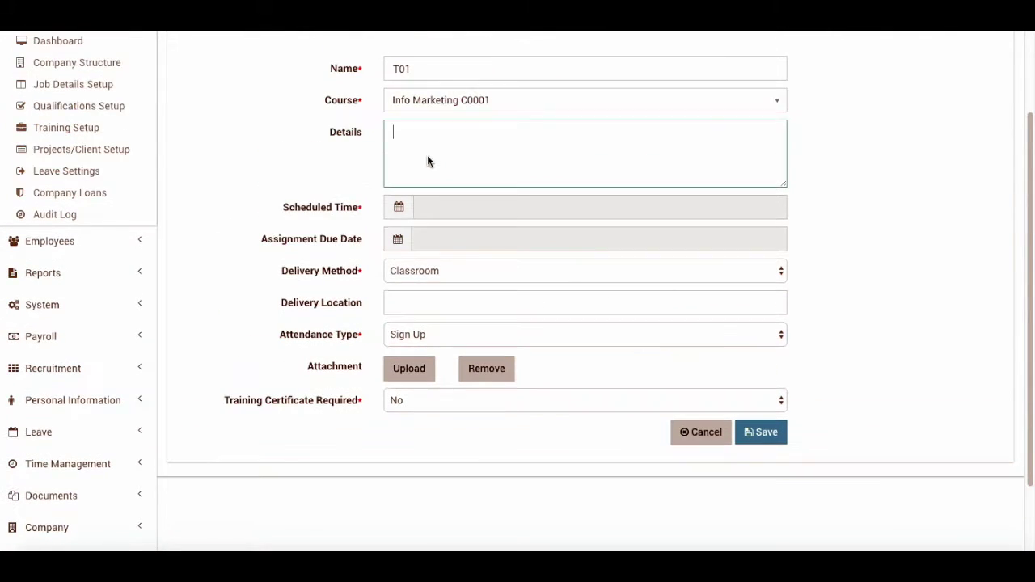
{"action": "left_click", "coordinate": [492, 99]}
{"action": "left_click", "coordinate": [402, 146]}
{"action": "type", "text": "Info"}
{"action": "left_click", "coordinate": [415, 98]}
{"action": "left_click", "coordinate": [446, 173]}
{"action": "double_click", "coordinate": [422, 137]}
{"action": "type", "text": "Management"}
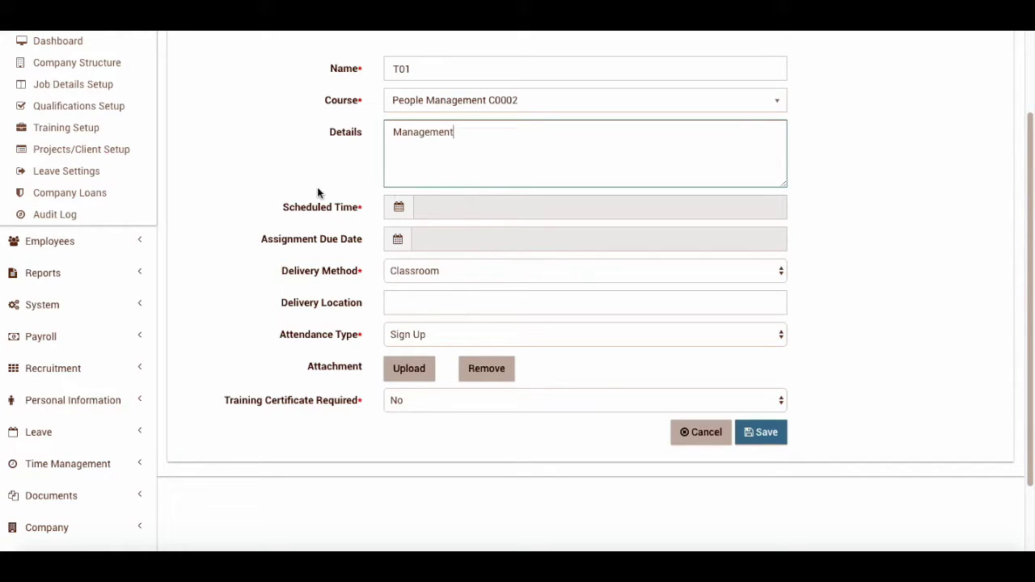
Schedule the session for 2016-05-25 with an assignment due date of 2016-05-08
{"action": "left_click", "coordinate": [392, 207]}
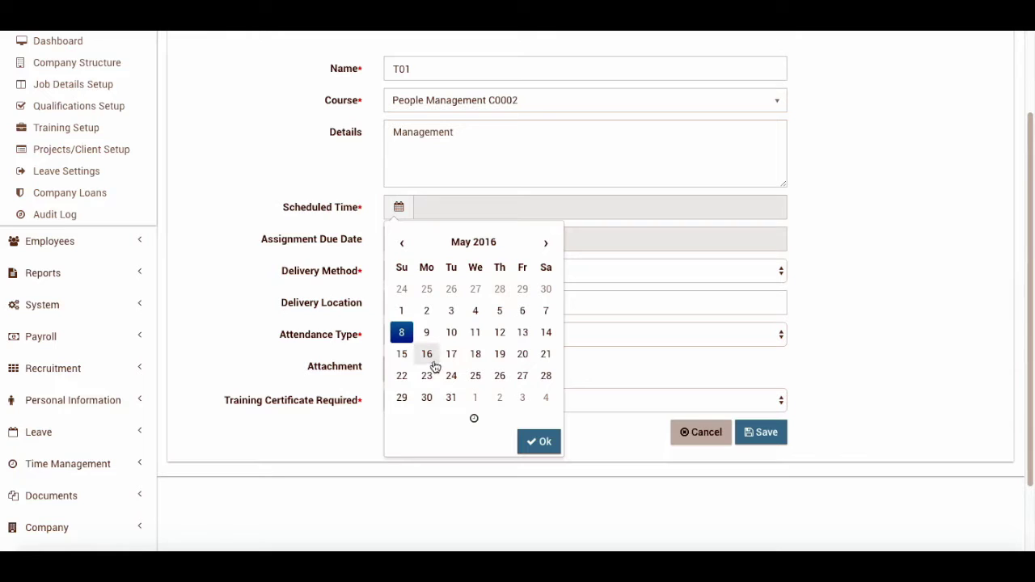
{"action": "left_click", "coordinate": [474, 376]}
{"action": "left_click", "coordinate": [219, 231]}
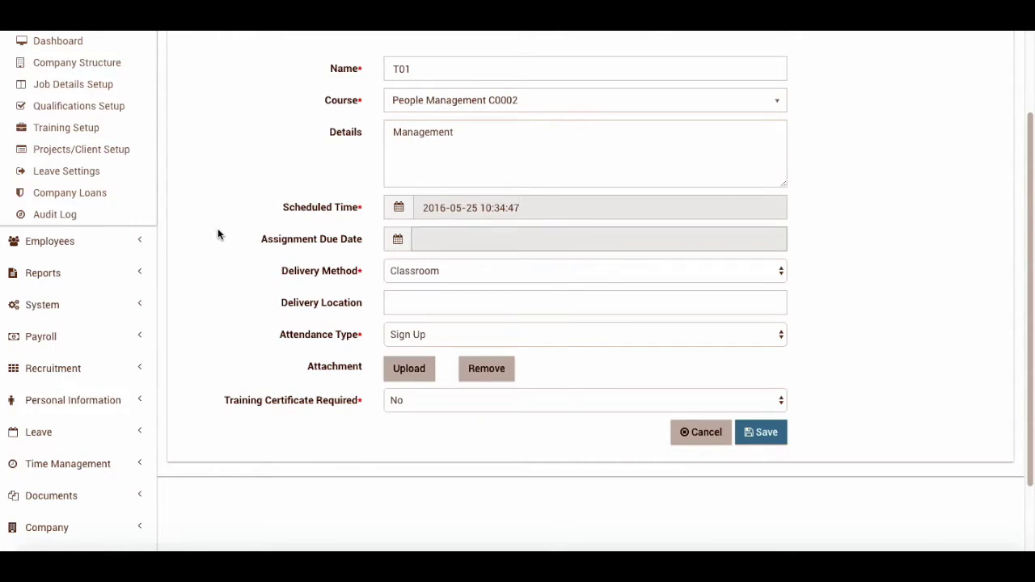
{"action": "left_click", "coordinate": [398, 239]}
{"action": "left_click", "coordinate": [251, 253]}
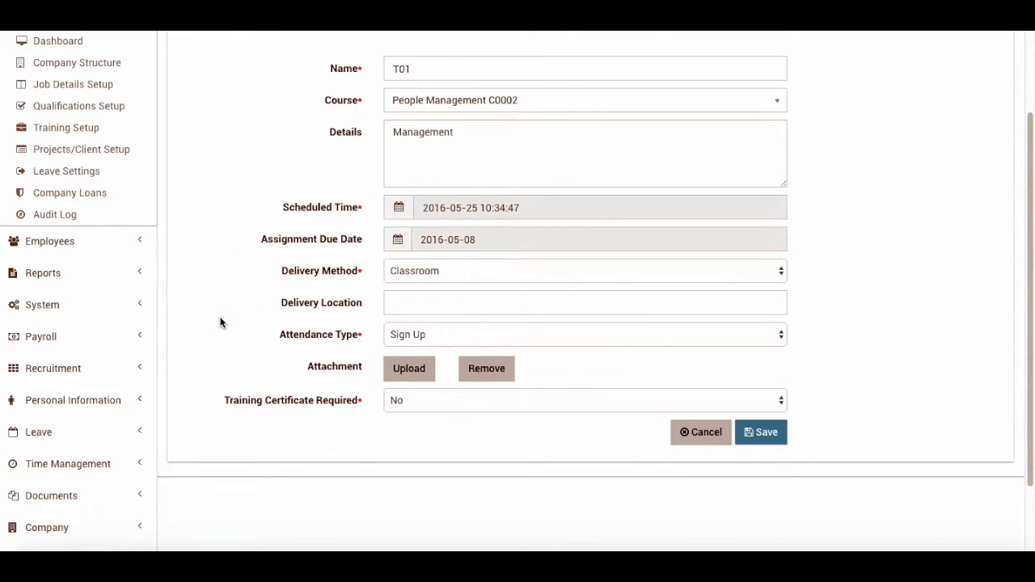
{"action": "left_click", "coordinate": [441, 270]}
{"action": "left_click", "coordinate": [436, 268]}
Set the delivery location to Room 12
{"action": "left_click", "coordinate": [393, 299]}
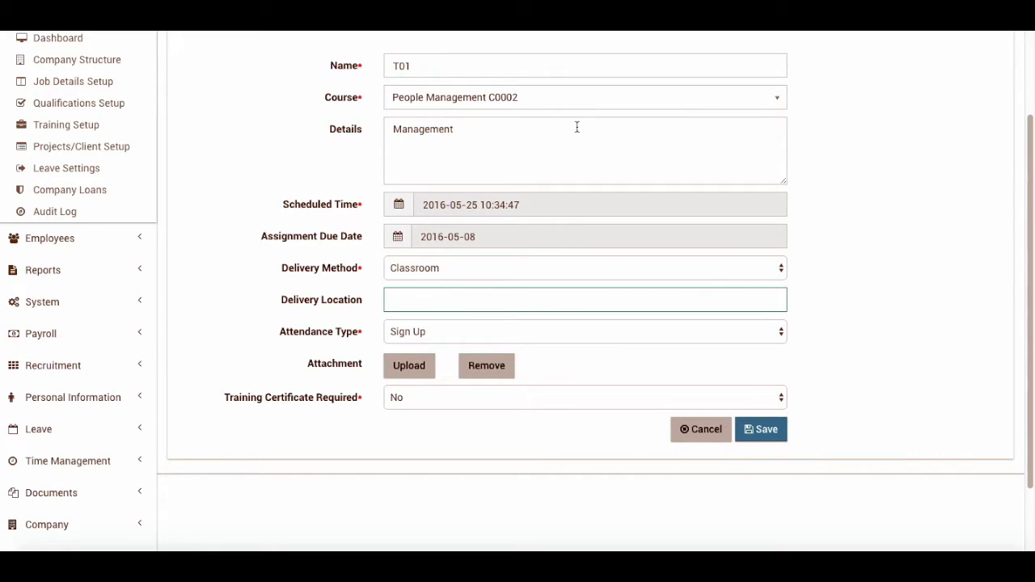
{"action": "scroll", "coordinate": [257, 279], "scroll_direction": "down", "scroll_amount": 1}
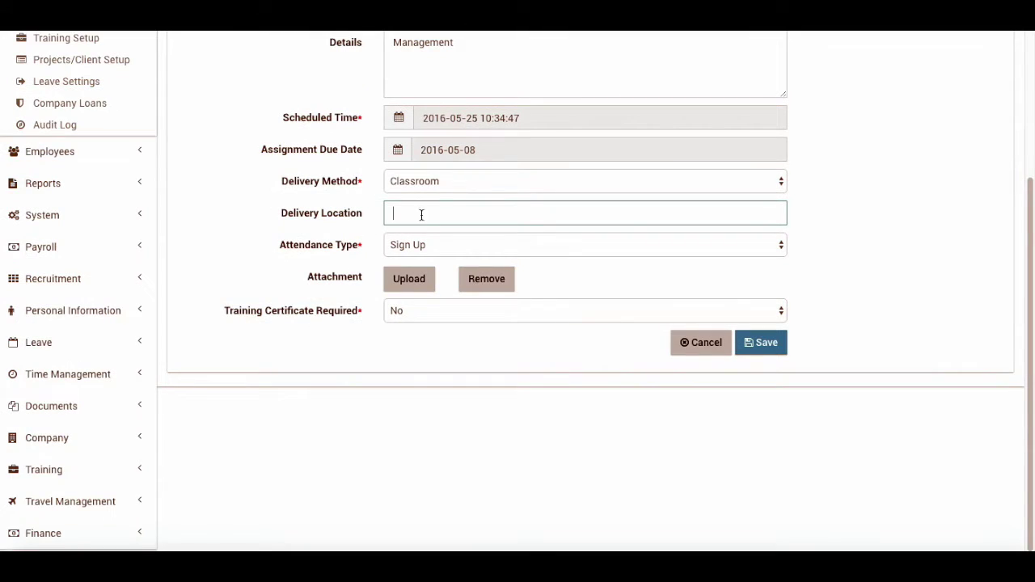
{"action": "type", "text": "Room 12"}
{"action": "key", "text": "Tab"}
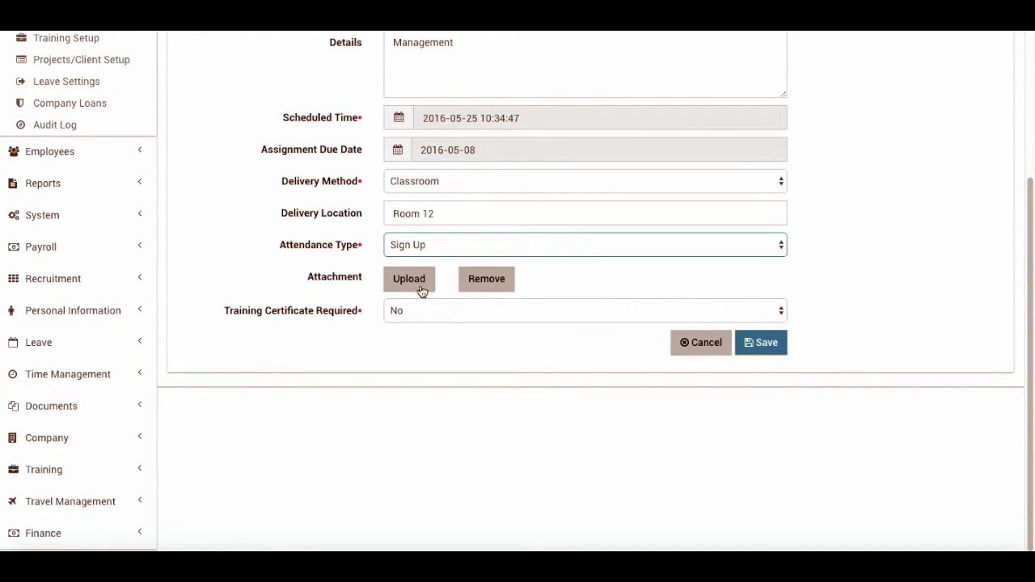
{"action": "scroll", "coordinate": [279, 379], "scroll_direction": "up", "scroll_amount": 2}
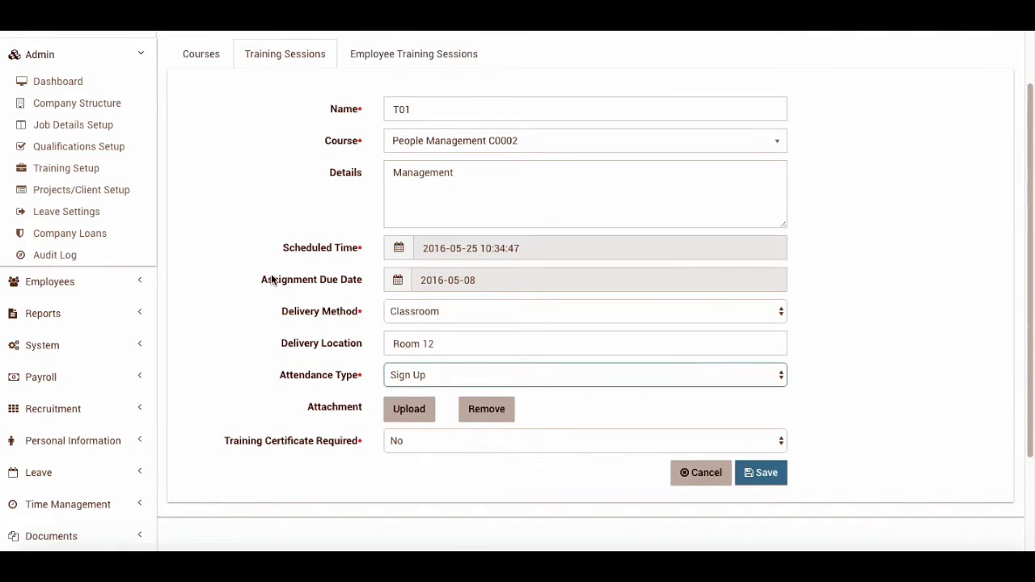
{"action": "scroll", "coordinate": [408, 297], "scroll_direction": "down", "scroll_amount": 2}
{"action": "scroll", "coordinate": [254, 308], "scroll_direction": "up", "scroll_amount": 2}
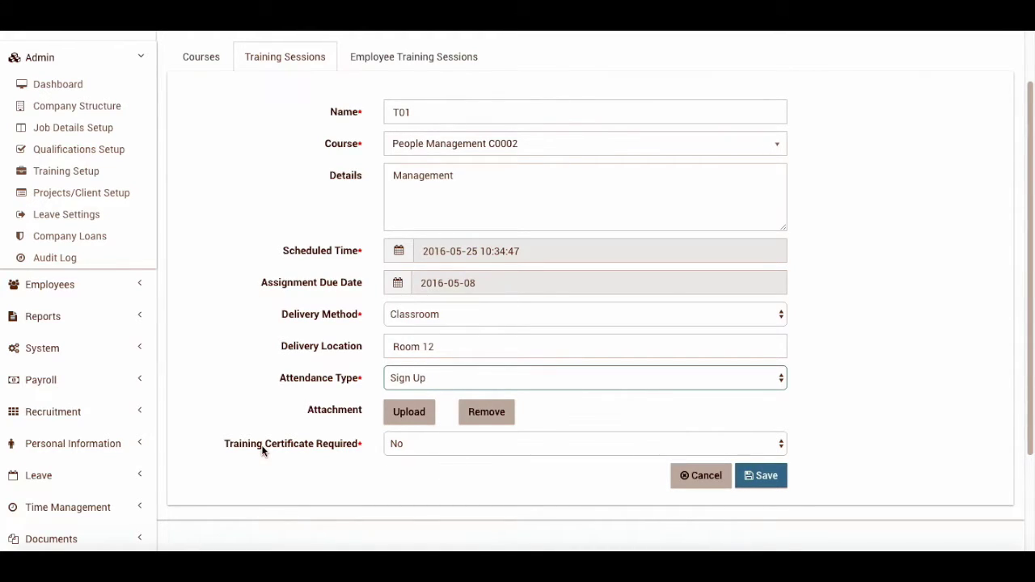
Require a training certificate and save session T01
{"action": "left_click", "coordinate": [408, 446]}
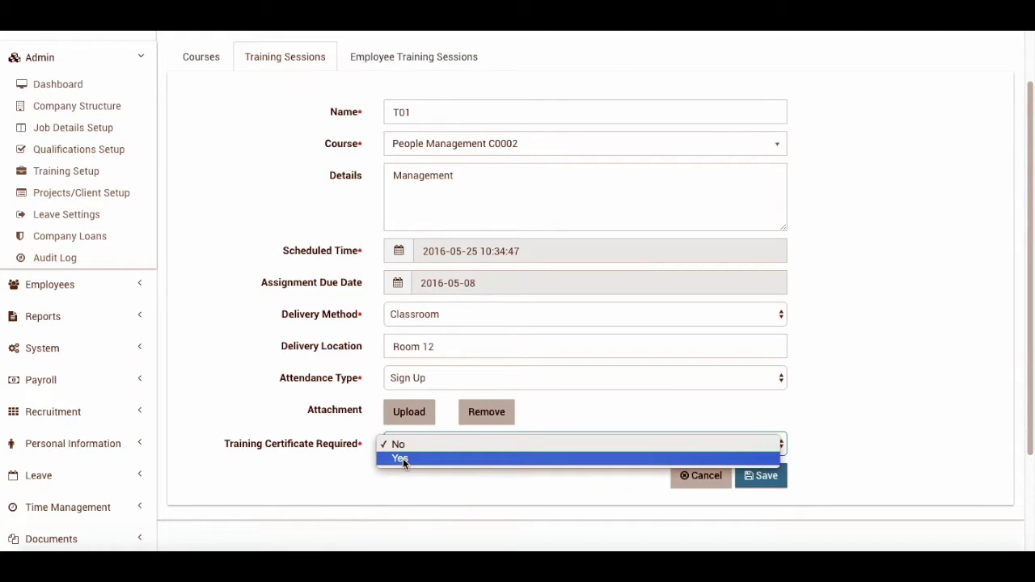
{"action": "left_click", "coordinate": [403, 458]}
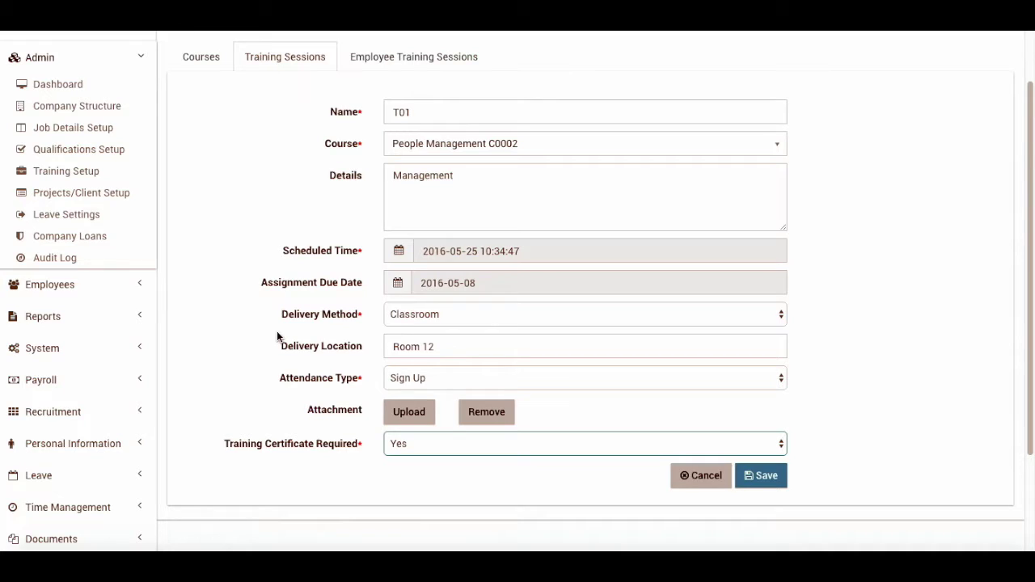
{"action": "left_click", "coordinate": [763, 477]}
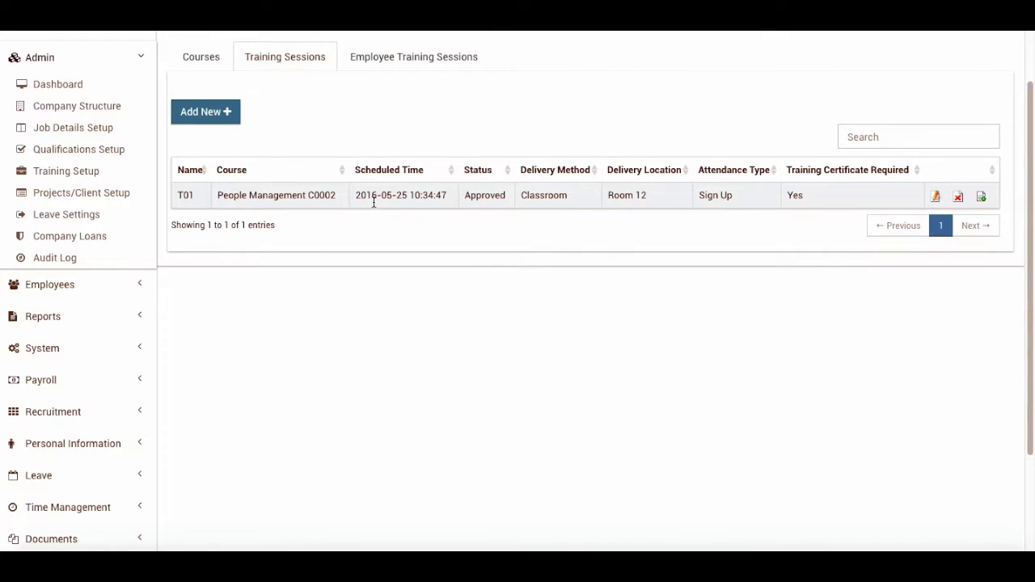
Enrol an employee in session T01 with Scheduled status and save the assignment
{"action": "left_click", "coordinate": [443, 58]}
{"action": "left_click", "coordinate": [224, 113]}
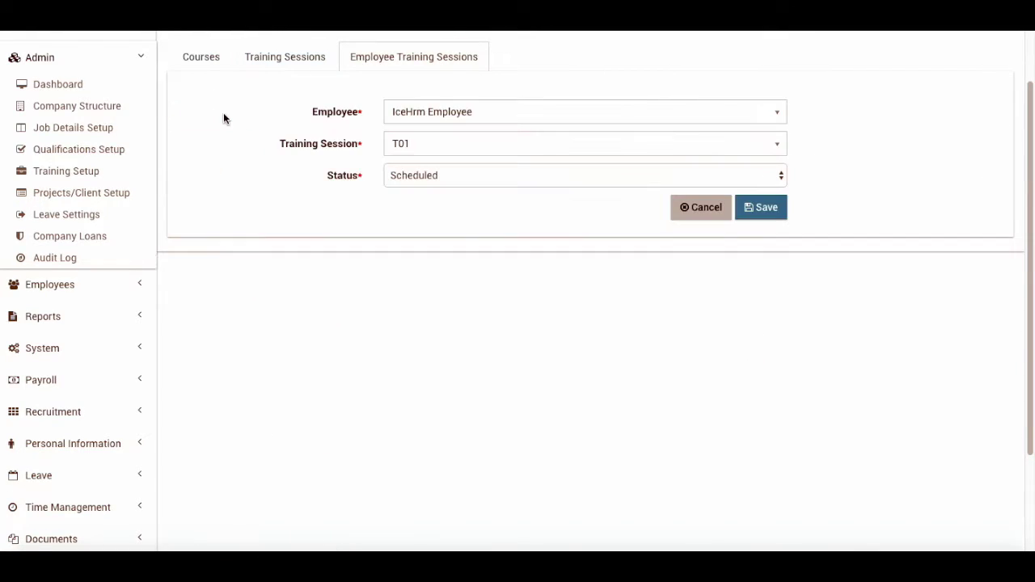
{"action": "left_click", "coordinate": [441, 110]}
{"action": "left_click", "coordinate": [443, 114]}
{"action": "left_click", "coordinate": [412, 146]}
{"action": "left_click", "coordinate": [428, 141]}
{"action": "left_click", "coordinate": [477, 115]}
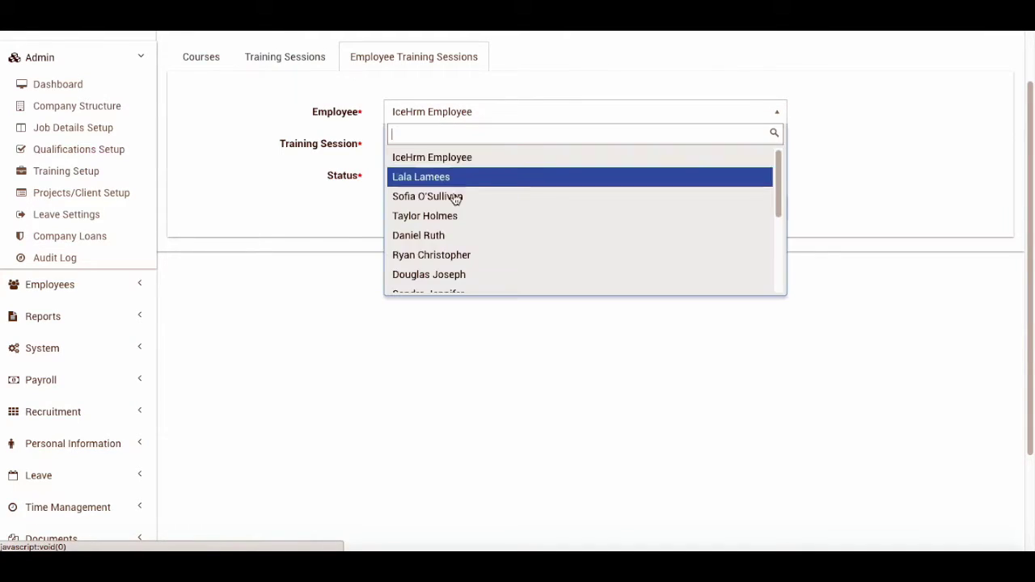
{"action": "left_click", "coordinate": [452, 215]}
{"action": "left_click", "coordinate": [766, 208]}
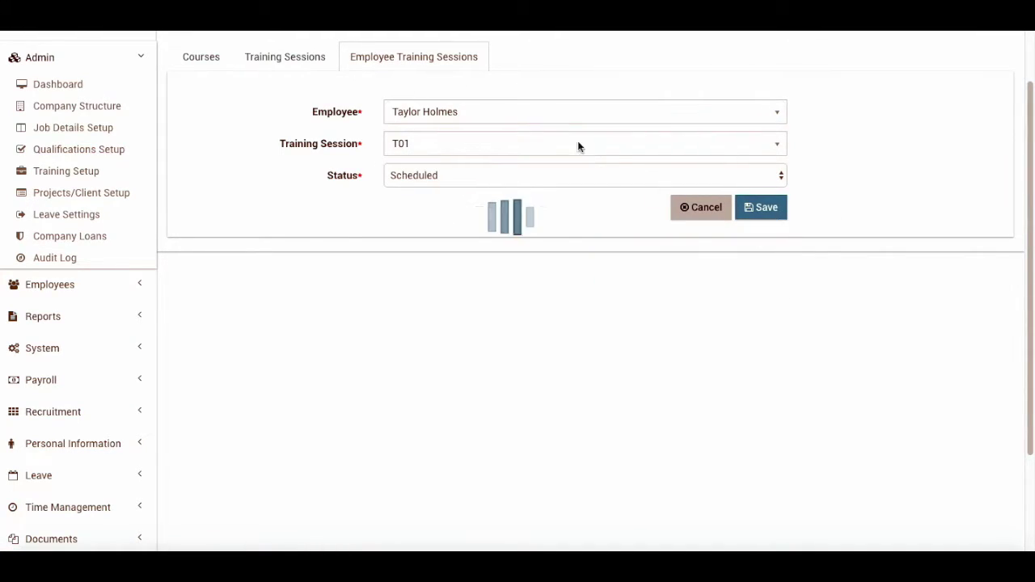
Return to the Courses list and expand the Training navigation section
{"action": "left_click", "coordinate": [251, 136]}
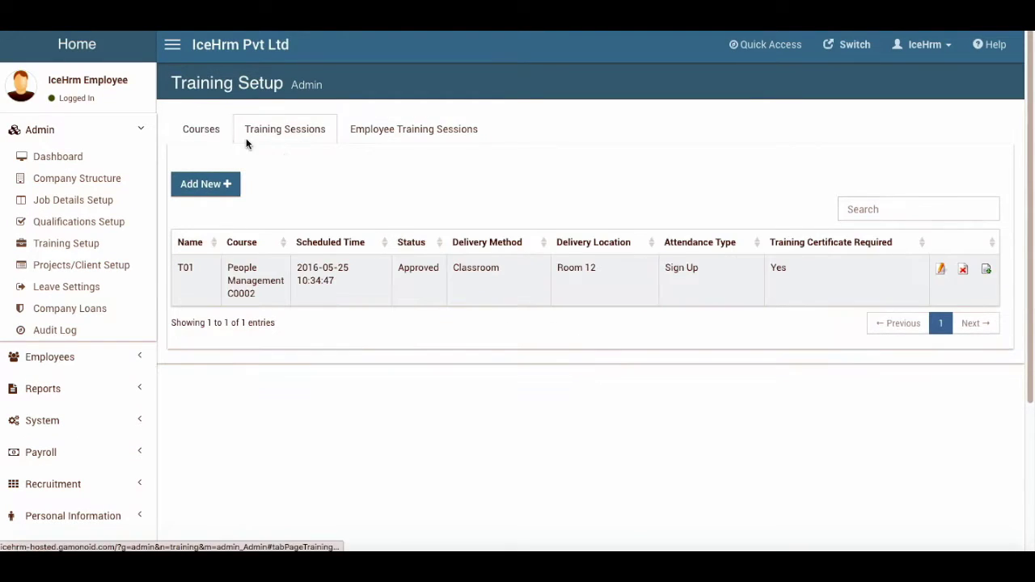
{"action": "left_click", "coordinate": [201, 130]}
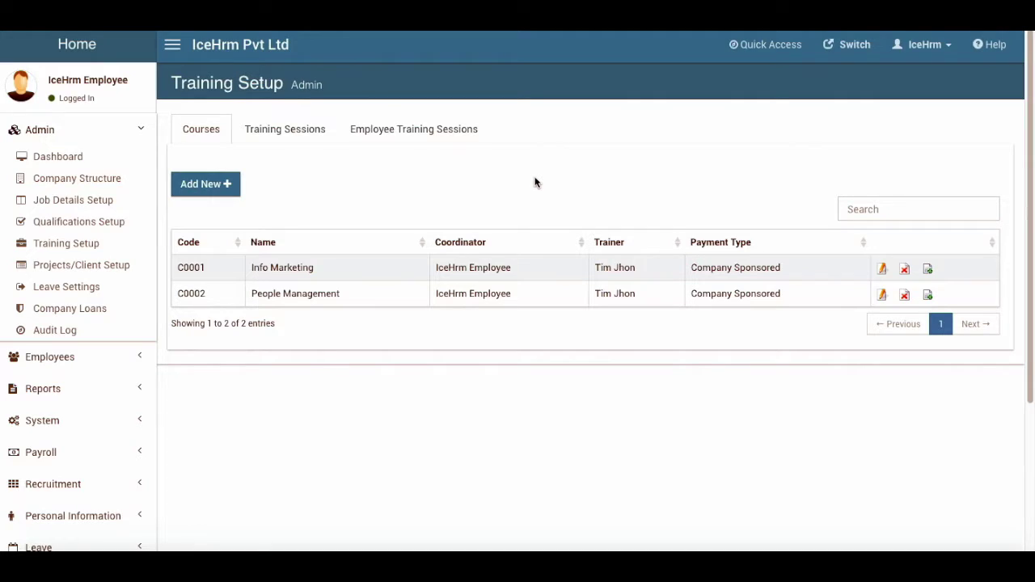
{"action": "scroll", "coordinate": [97, 270], "scroll_direction": "down", "scroll_amount": 3}
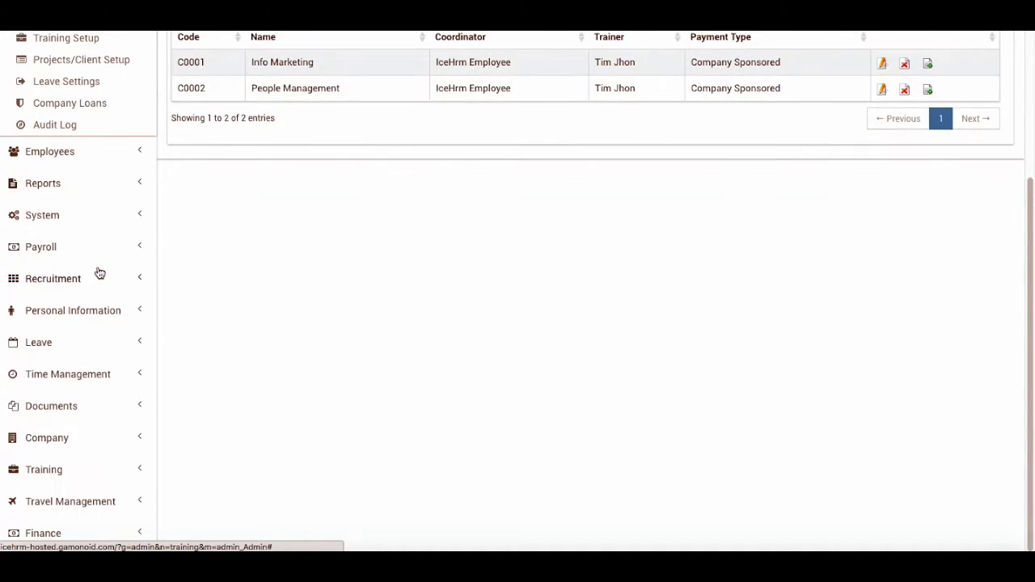
{"action": "left_click", "coordinate": [52, 469]}
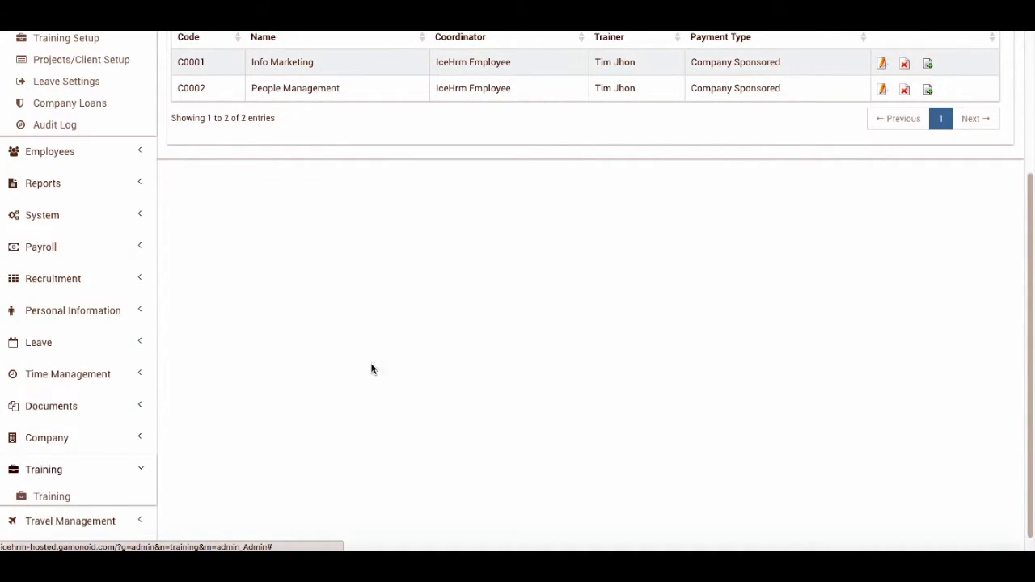
Sign up for session T01 from All Training Sessions and confirm
{"action": "left_click", "coordinate": [53, 474]}
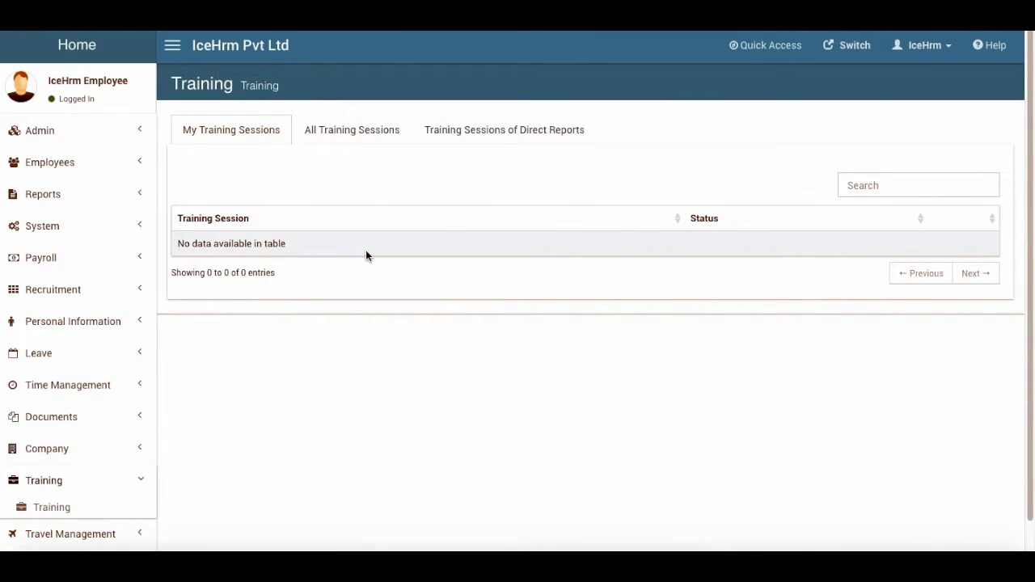
{"action": "left_click", "coordinate": [371, 136]}
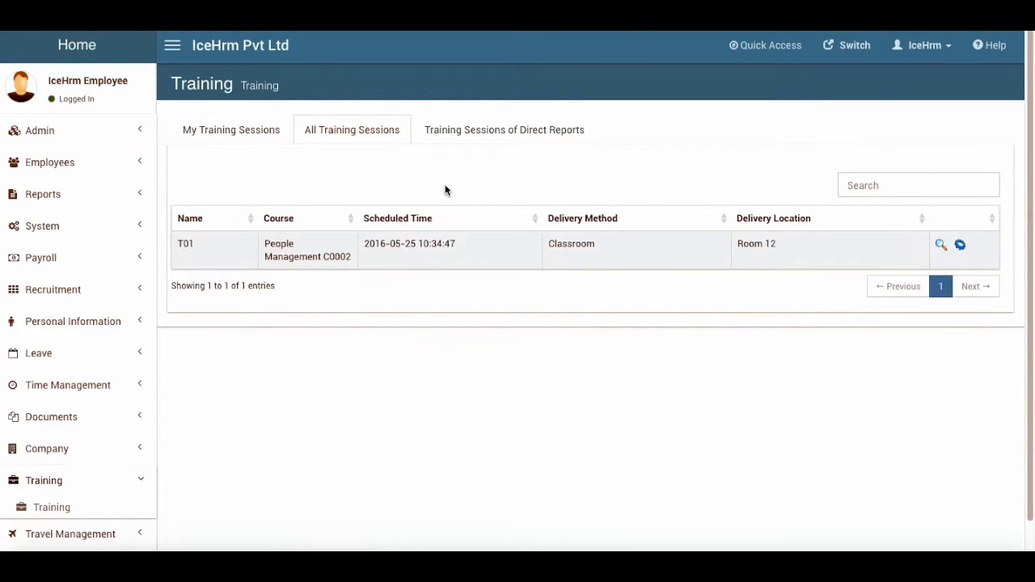
{"action": "left_click", "coordinate": [959, 245]}
{"action": "left_click", "coordinate": [672, 192]}
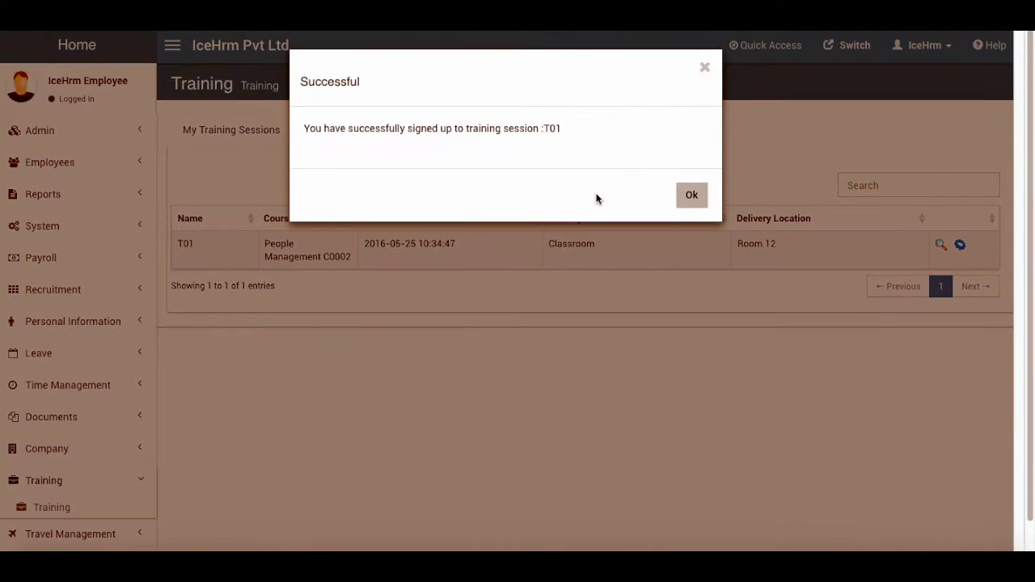
{"action": "left_click", "coordinate": [687, 200]}
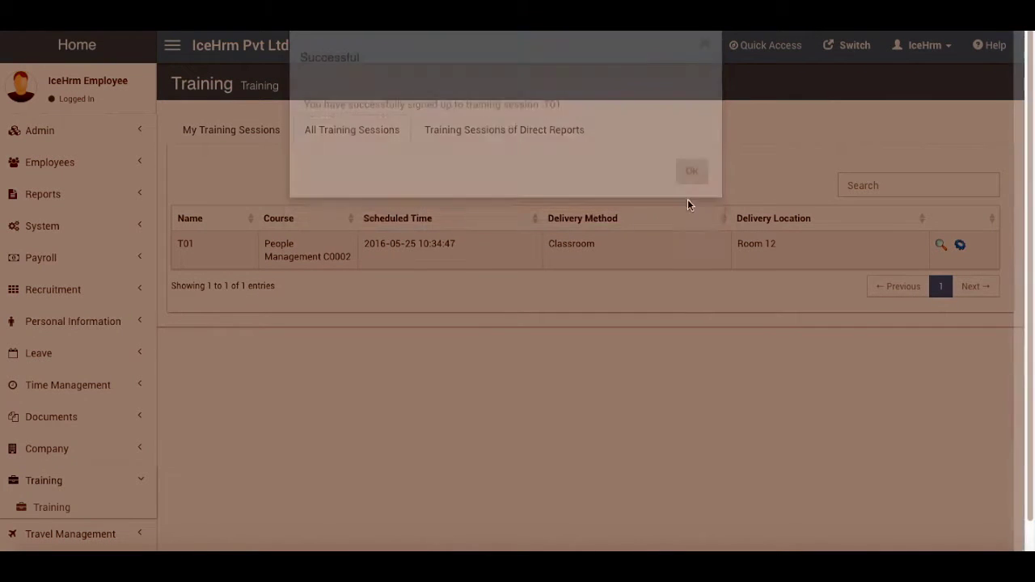
View T01's full details in My Training Sessions
{"action": "left_click", "coordinate": [224, 139]}
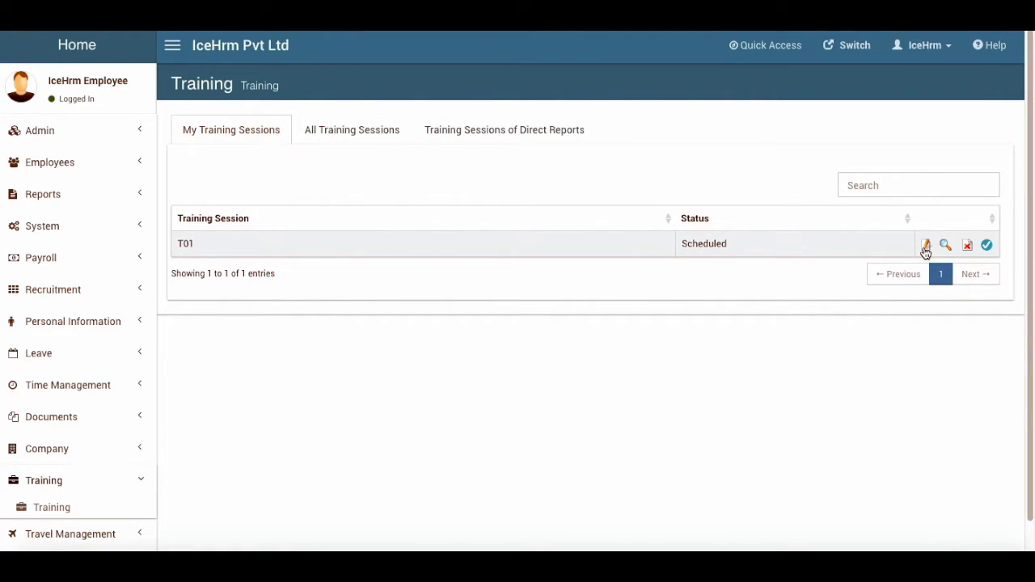
{"action": "left_click", "coordinate": [945, 244]}
{"action": "scroll", "coordinate": [485, 364], "scroll_direction": "down", "scroll_amount": 2}
{"action": "scroll", "coordinate": [476, 371], "scroll_direction": "up", "scroll_amount": 3}
Close T01 details, try marking it Completed, and dismiss the proof-of-completion error
{"action": "left_click", "coordinate": [705, 65]}
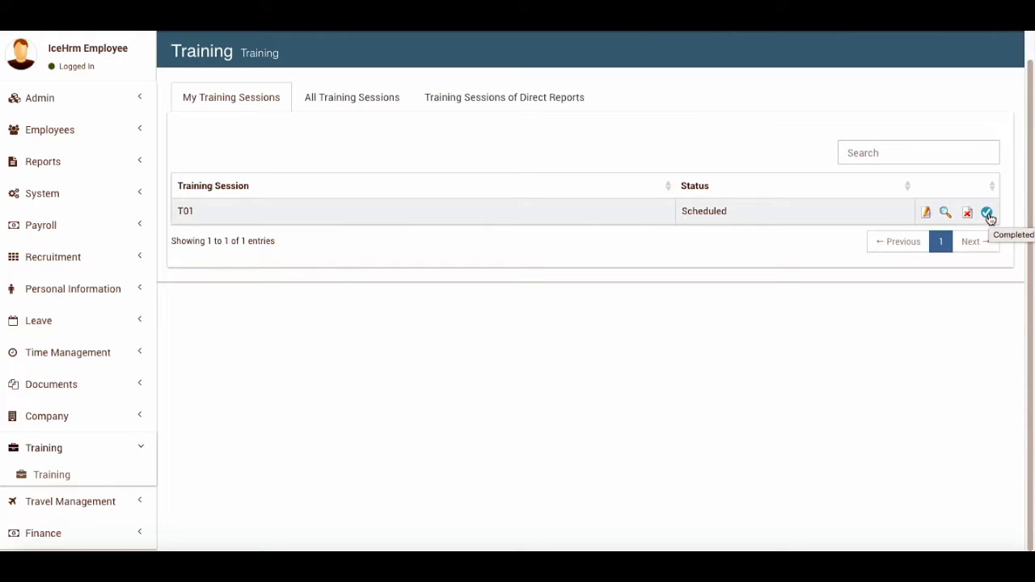
{"action": "left_click", "coordinate": [988, 214]}
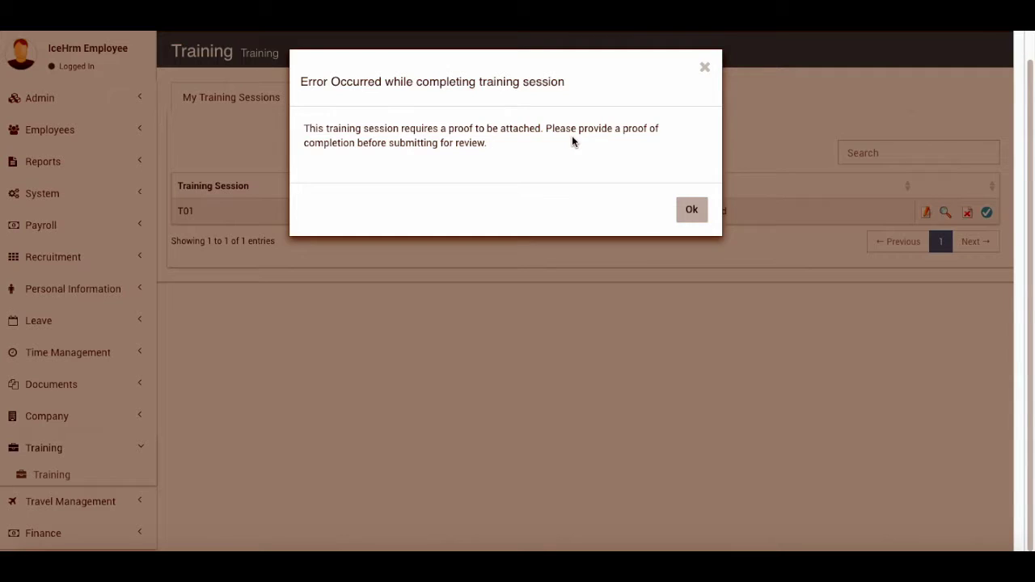
{"action": "left_click", "coordinate": [693, 209]}
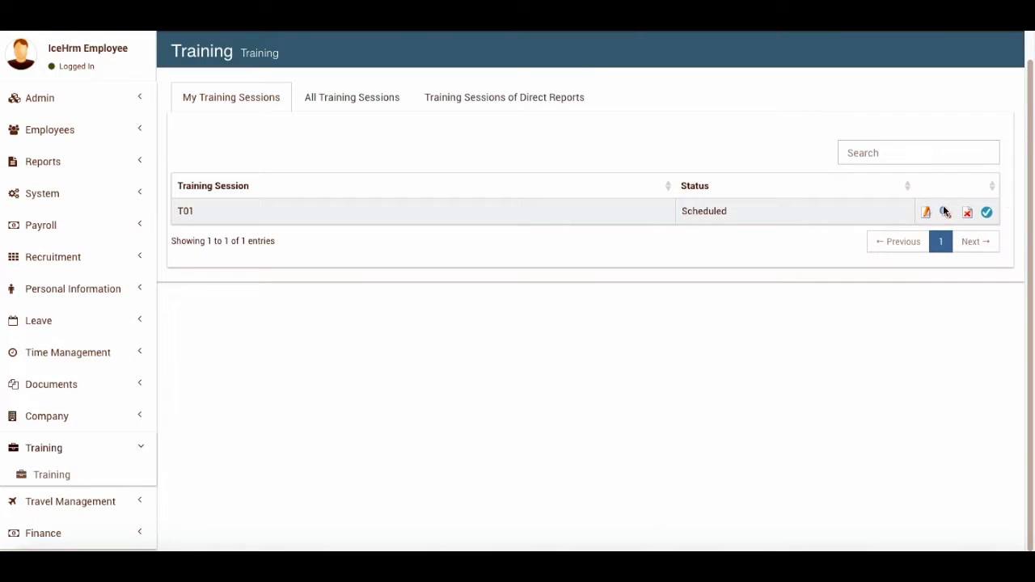
Attach Letter.docx as T01's proof of completion, then mark the session completed
{"action": "left_click", "coordinate": [926, 212]}
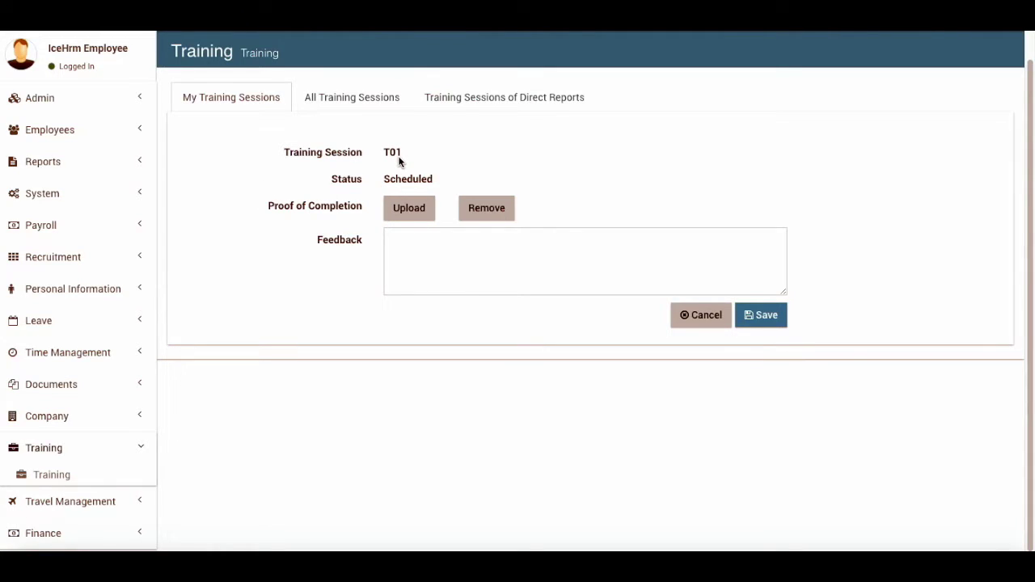
{"action": "left_click", "coordinate": [410, 207]}
{"action": "left_click", "coordinate": [350, 148]}
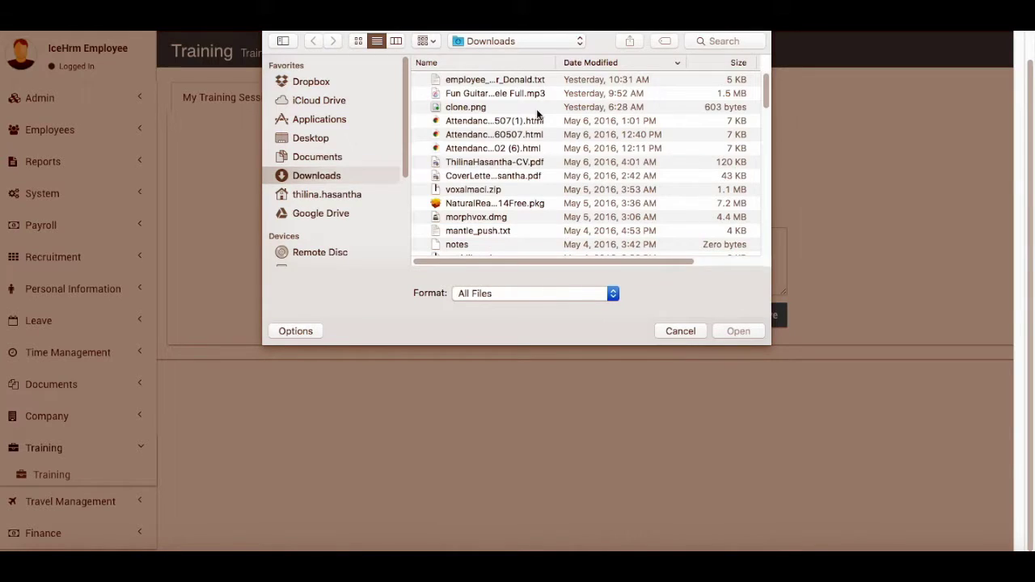
{"action": "scroll", "coordinate": [496, 210], "scroll_direction": "down", "scroll_amount": 2}
{"action": "scroll", "coordinate": [495, 209], "scroll_direction": "down", "scroll_amount": 2}
{"action": "left_click", "coordinate": [488, 206]}
{"action": "left_click", "coordinate": [737, 330]}
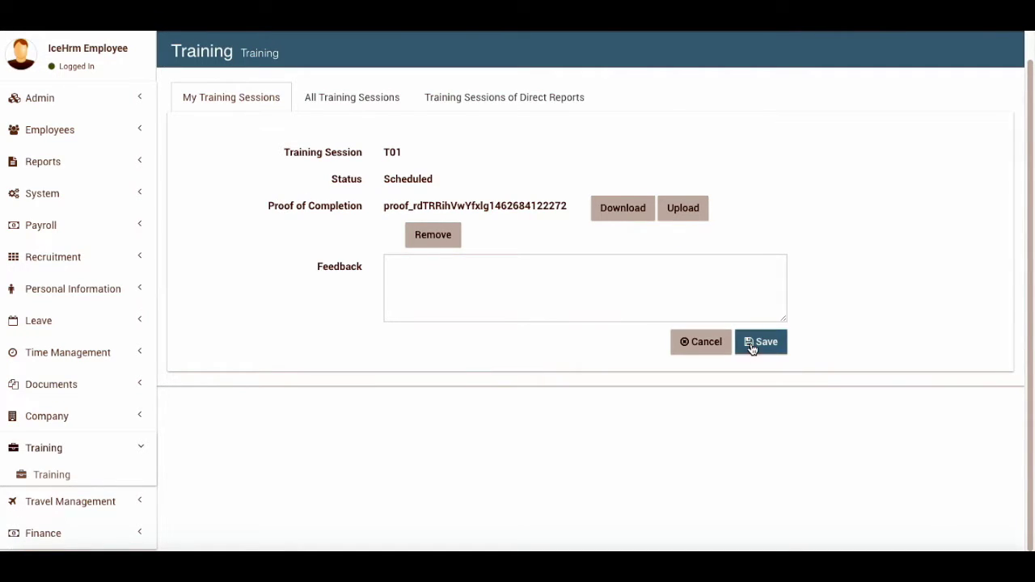
{"action": "left_click", "coordinate": [759, 343]}
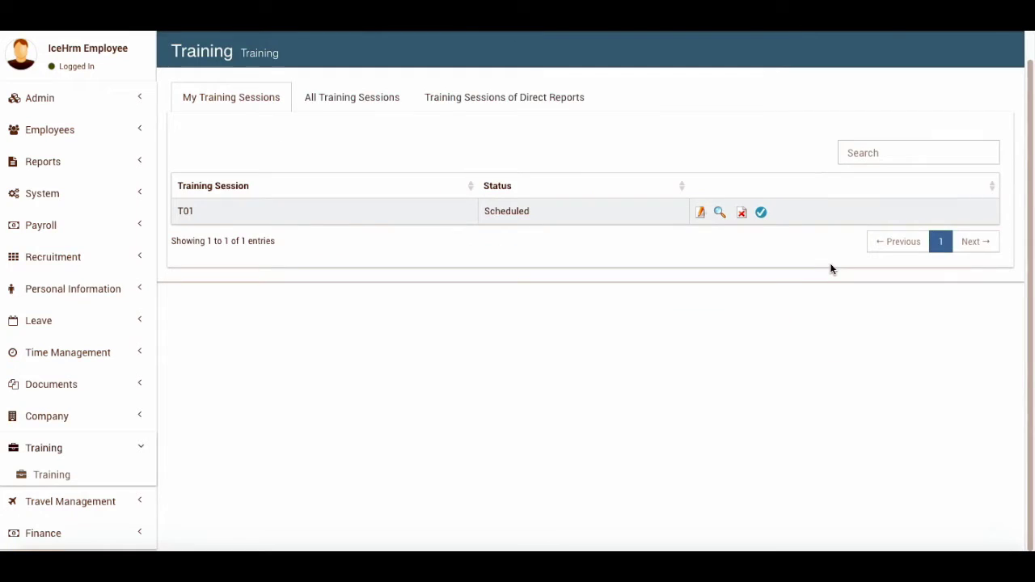
{"action": "left_click", "coordinate": [763, 213]}
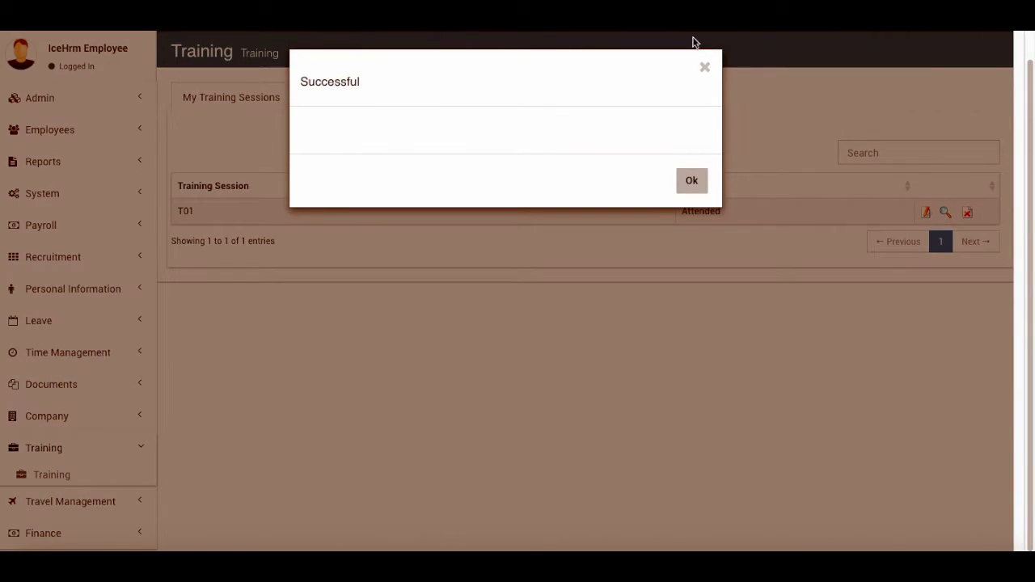
{"action": "left_click", "coordinate": [688, 179]}
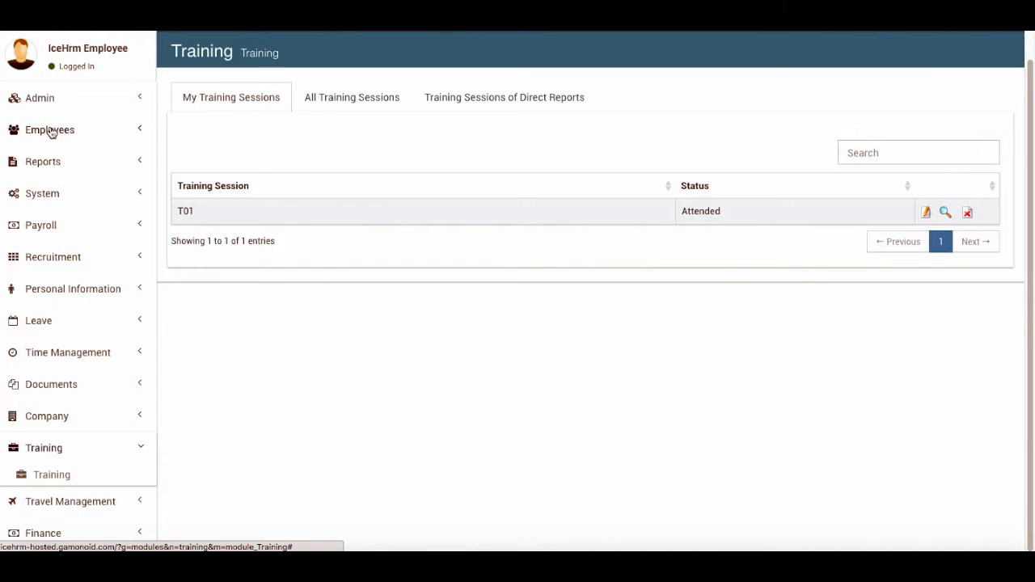
Browse the Direct Reports, All and My Training Sessions lists
{"action": "scroll", "coordinate": [580, 180], "scroll_direction": "up", "scroll_amount": 1}
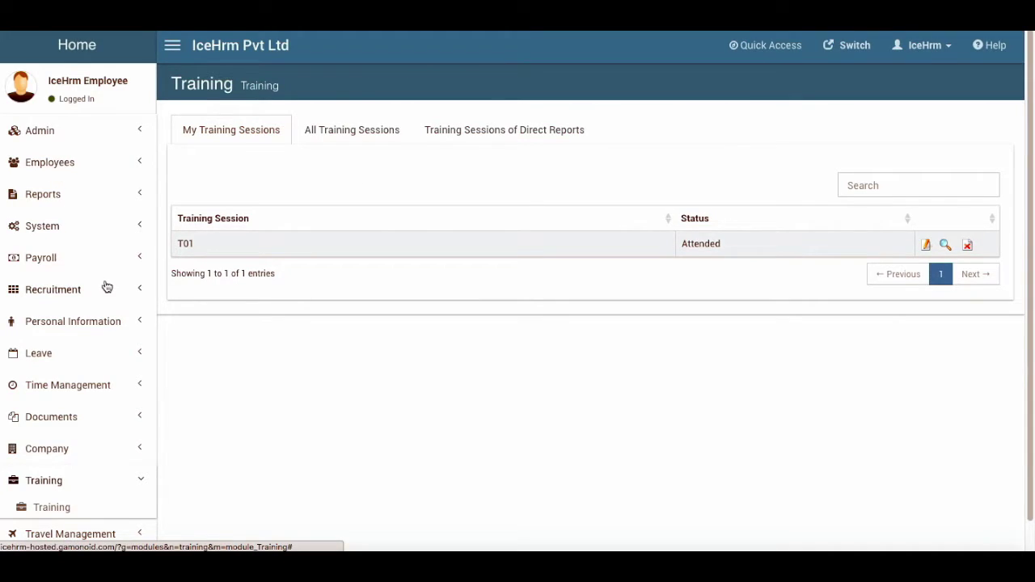
{"action": "scroll", "coordinate": [106, 282], "scroll_direction": "down", "scroll_amount": 1}
{"action": "left_click", "coordinate": [437, 99]}
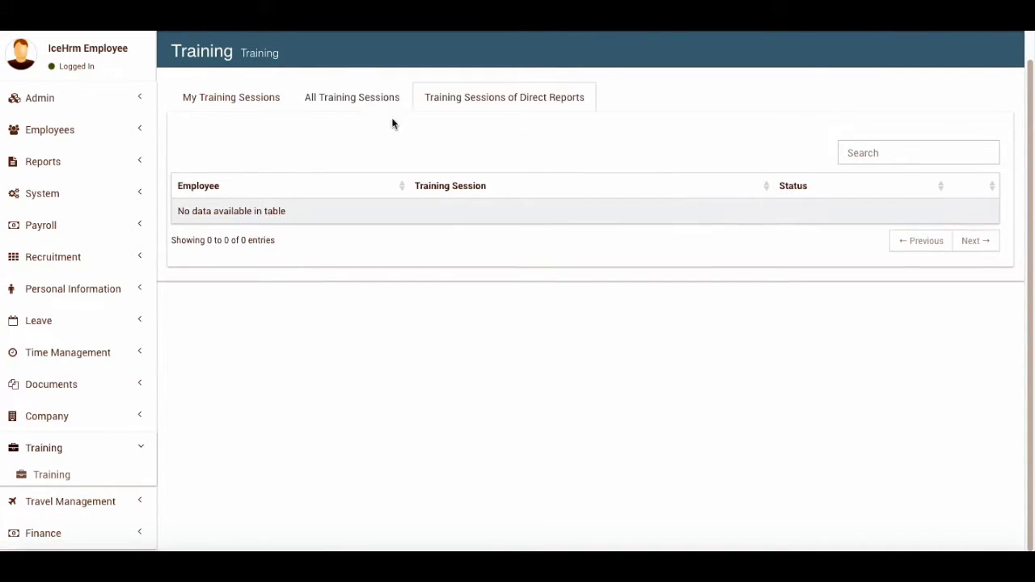
{"action": "left_click", "coordinate": [348, 97]}
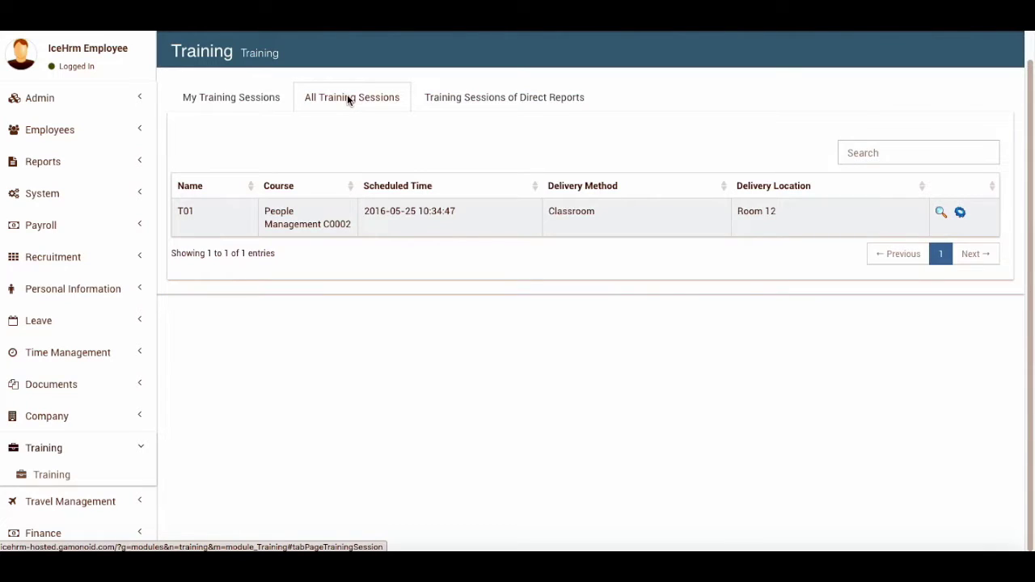
{"action": "left_click", "coordinate": [522, 95]}
{"action": "left_click", "coordinate": [269, 100]}
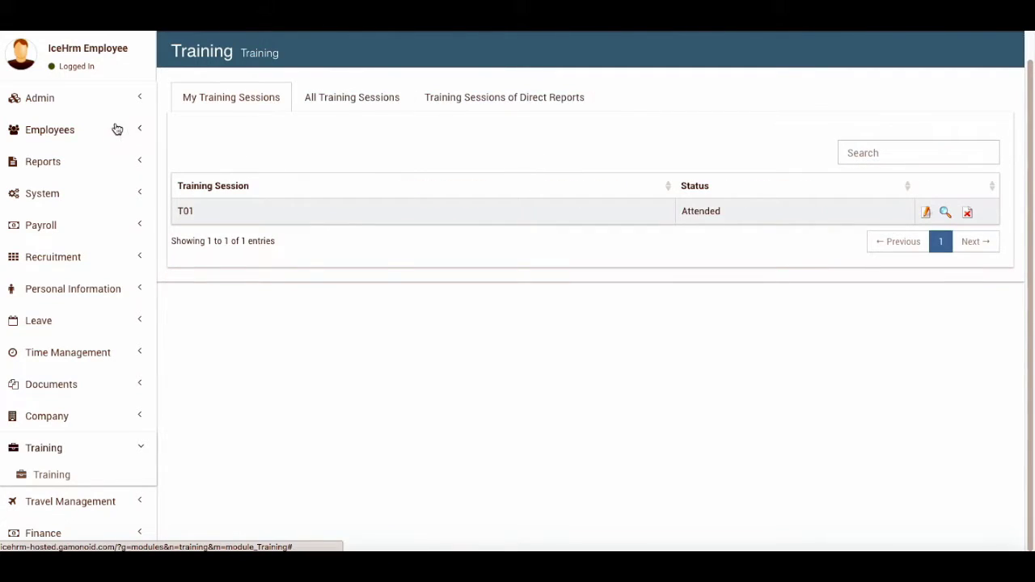
Expand and collapse the Admin section, then expand Employees in the sidebar
{"action": "scroll", "coordinate": [227, 156], "scroll_direction": "up", "scroll_amount": 1}
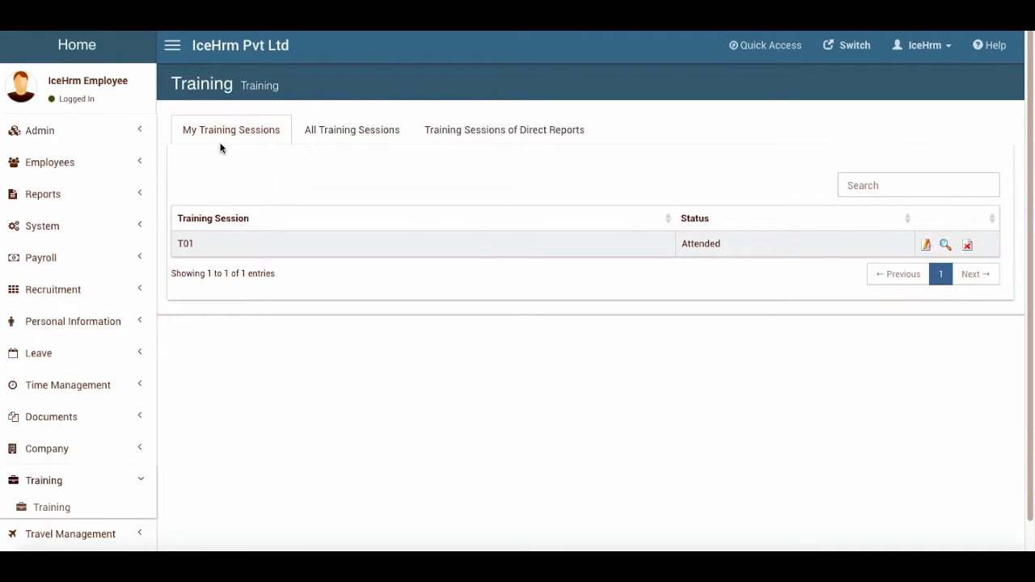
{"action": "left_click", "coordinate": [45, 130]}
{"action": "left_click", "coordinate": [41, 131]}
{"action": "left_click", "coordinate": [61, 162]}
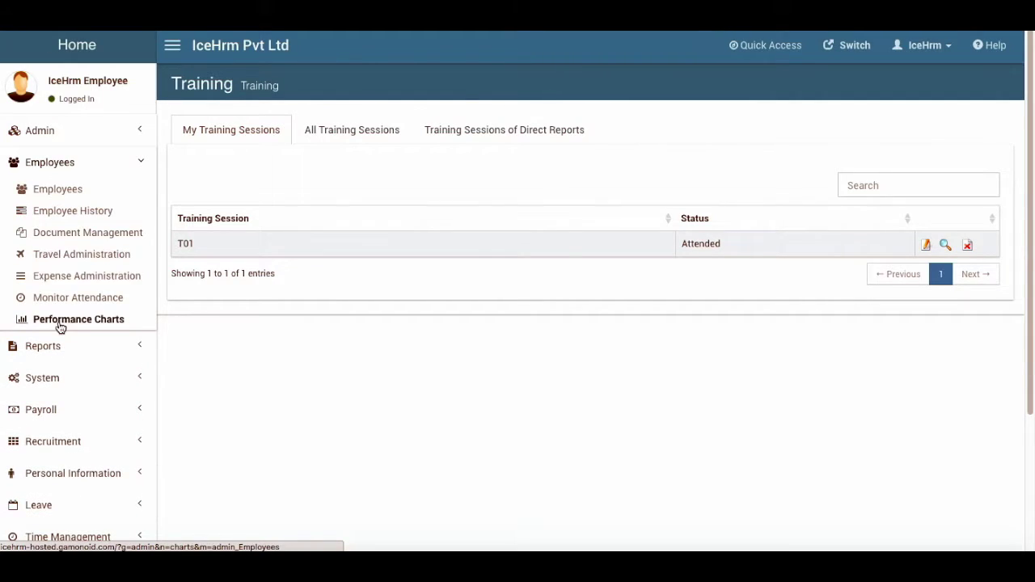
Set EMP001's supervisor to the person filtered by 'La' and save the employee record
{"action": "left_click", "coordinate": [74, 192]}
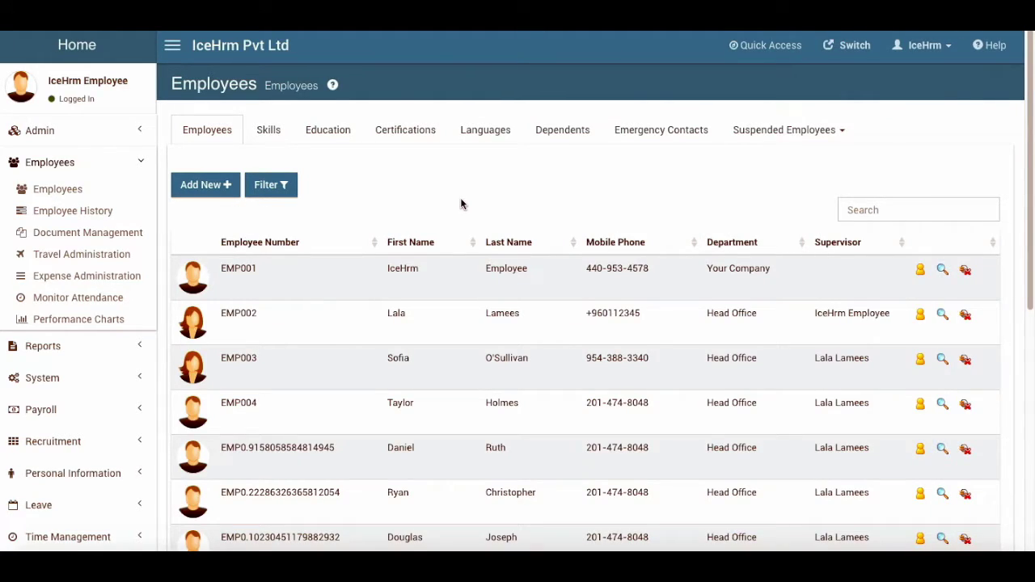
{"action": "left_click", "coordinate": [943, 274]}
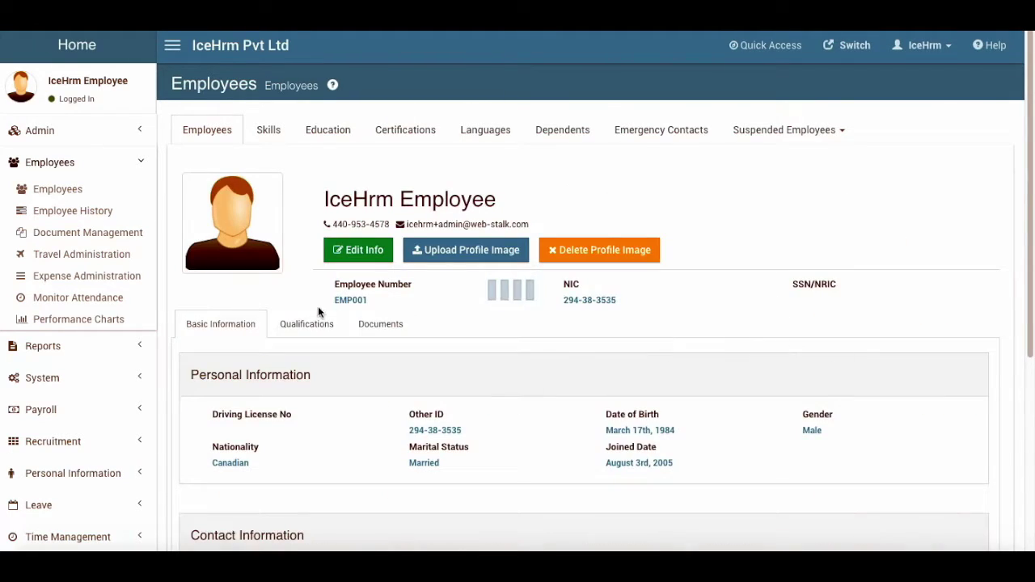
{"action": "left_click", "coordinate": [339, 246]}
{"action": "scroll", "coordinate": [446, 300], "scroll_direction": "down", "scroll_amount": 10}
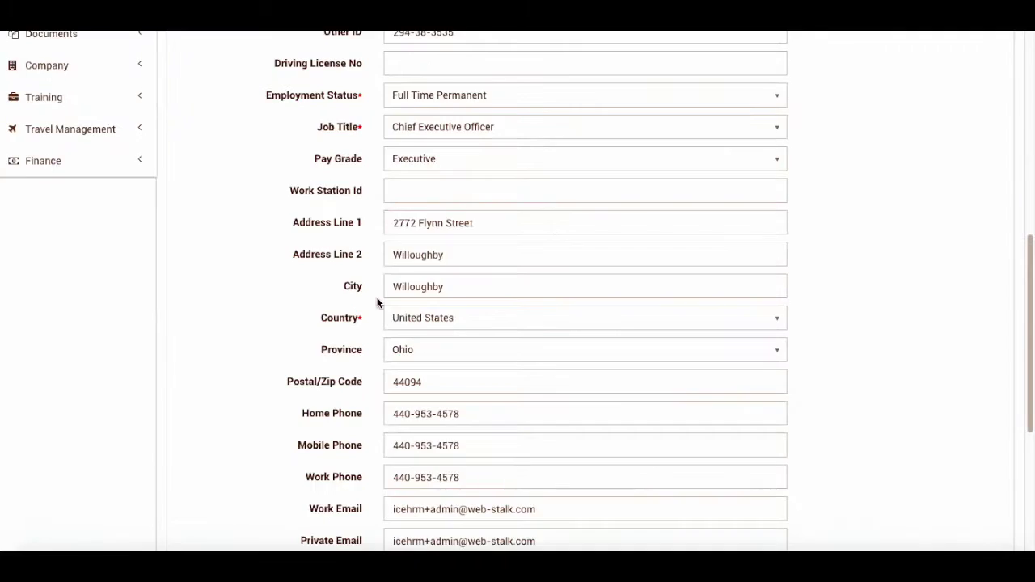
{"action": "left_click", "coordinate": [426, 397]}
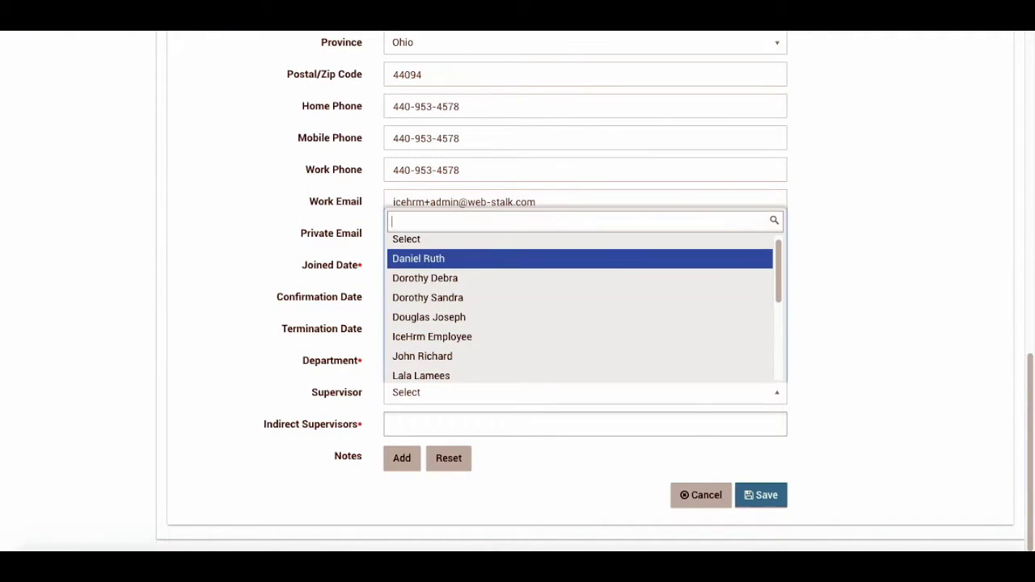
{"action": "type", "text": "La"}
{"action": "left_click", "coordinate": [420, 365]}
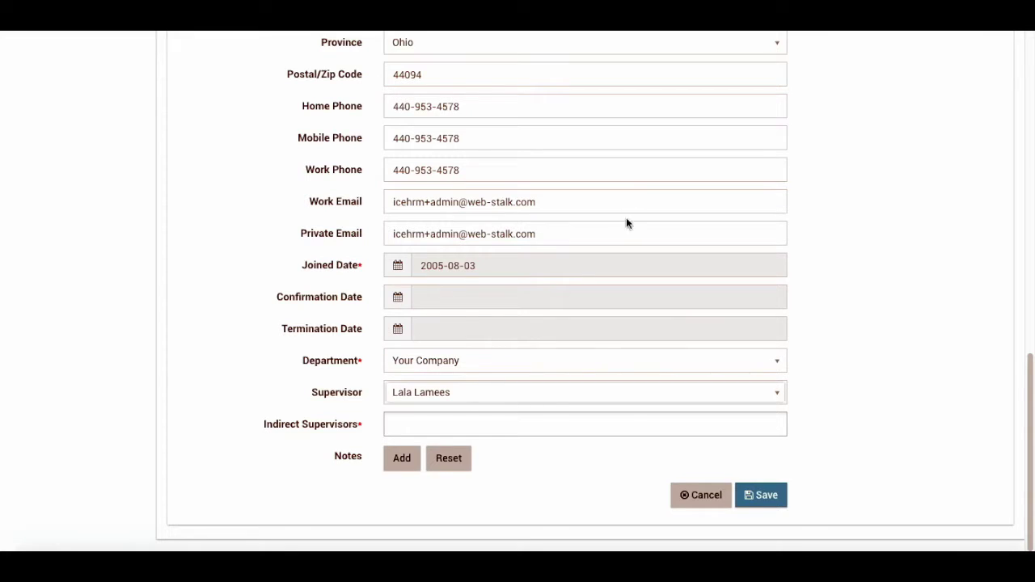
{"action": "left_click", "coordinate": [764, 495]}
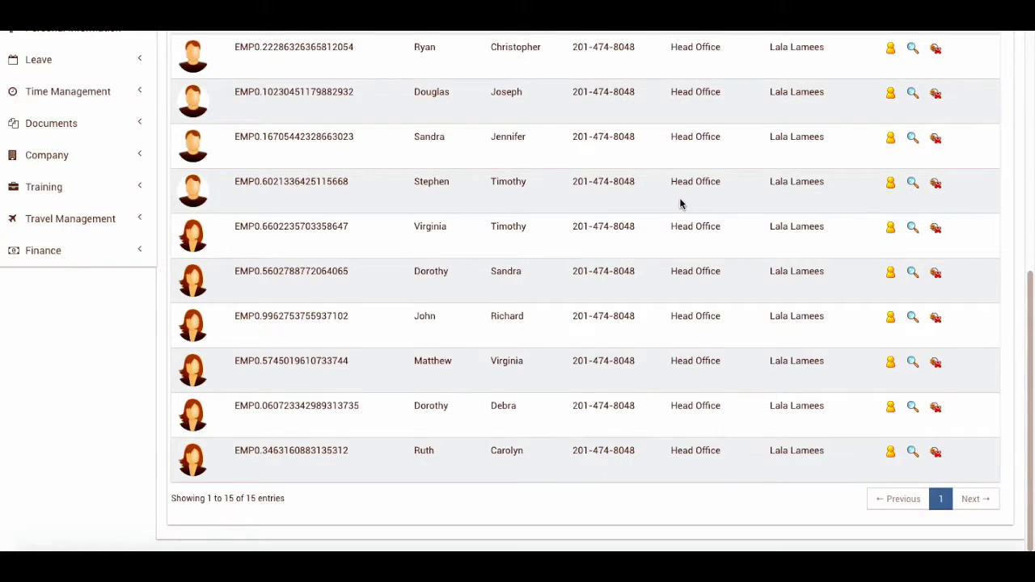
Sign out of the admin session and select the pre-filled username on the login page
{"action": "scroll", "coordinate": [682, 203], "scroll_direction": "up", "scroll_amount": 5}
{"action": "left_click", "coordinate": [946, 50]}
{"action": "left_click", "coordinate": [925, 213]}
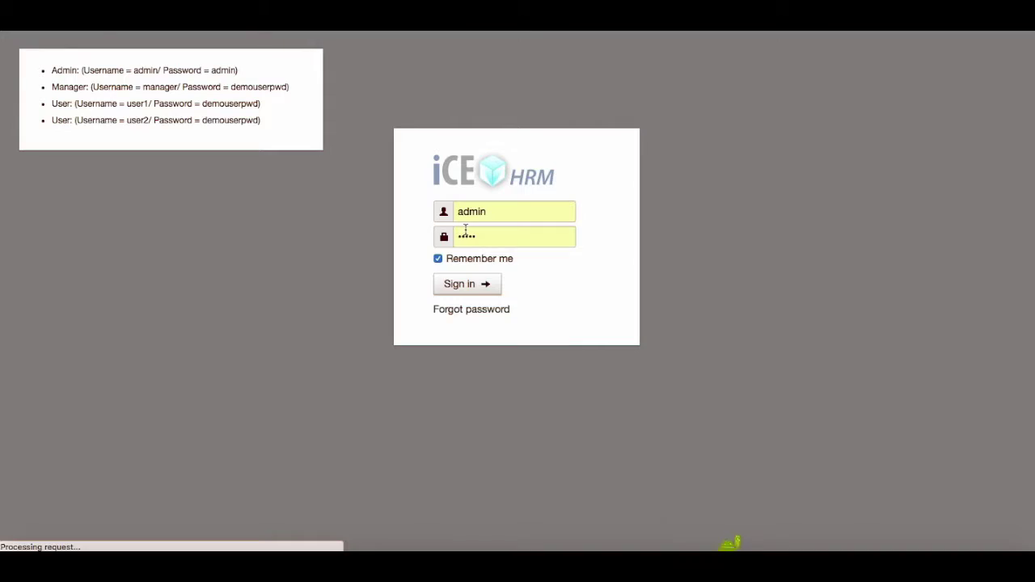
{"action": "left_click_drag", "start_coordinate": [493, 216], "coordinate": [415, 196]}
Sign in with the manager username and the pasted manager password
{"action": "type", "text": "mp"}
{"action": "key", "text": "BackSpace"}
{"action": "key", "text": "BackSpace"}
{"action": "type", "text": "manager"}
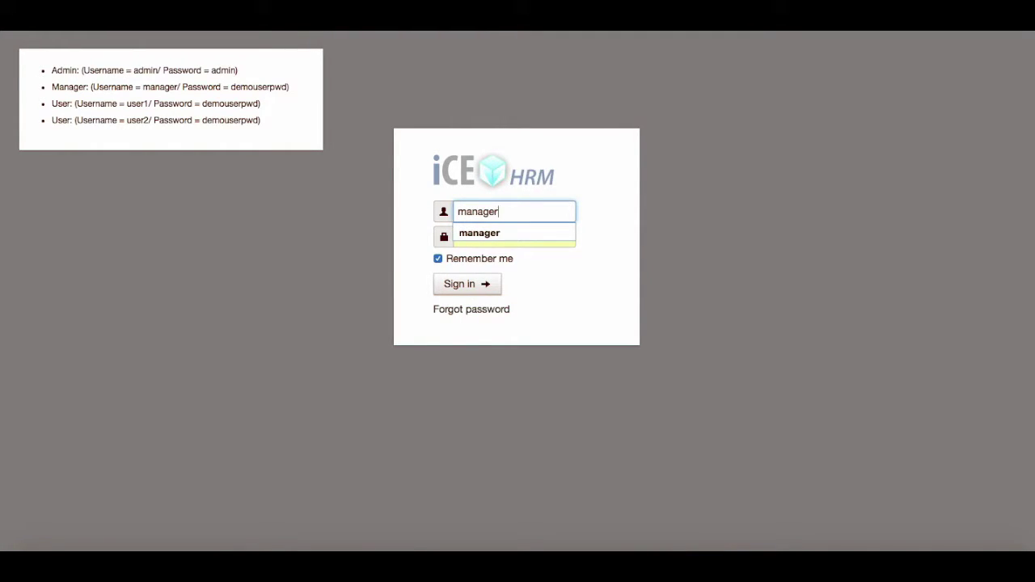
{"action": "left_click", "coordinate": [597, 224]}
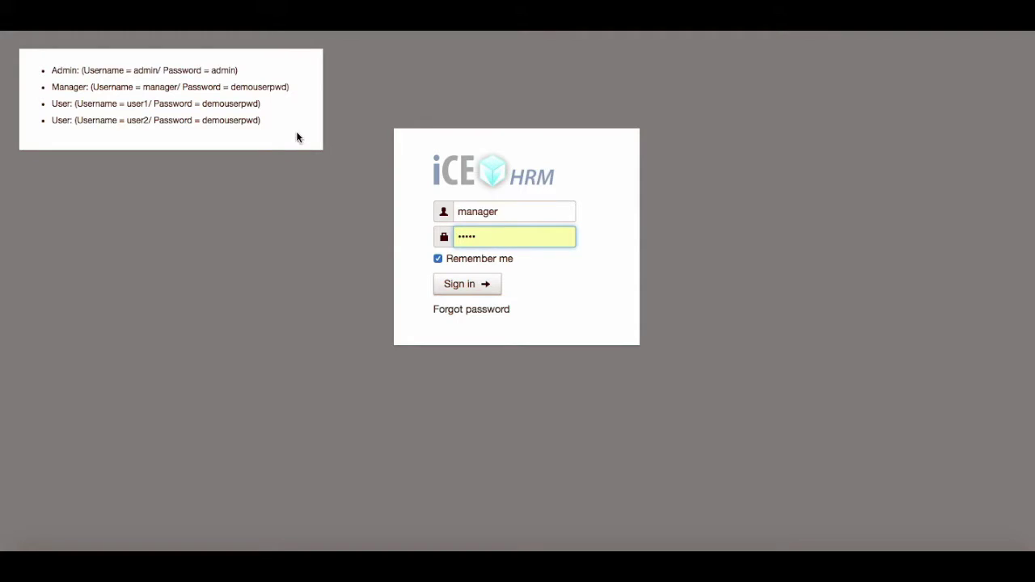
{"action": "left_click_drag", "start_coordinate": [231, 86], "coordinate": [288, 87]}
{"action": "left_click_drag", "start_coordinate": [477, 236], "coordinate": [390, 224]}
{"action": "key", "text": "super+v"}
{"action": "left_click", "coordinate": [460, 291]}
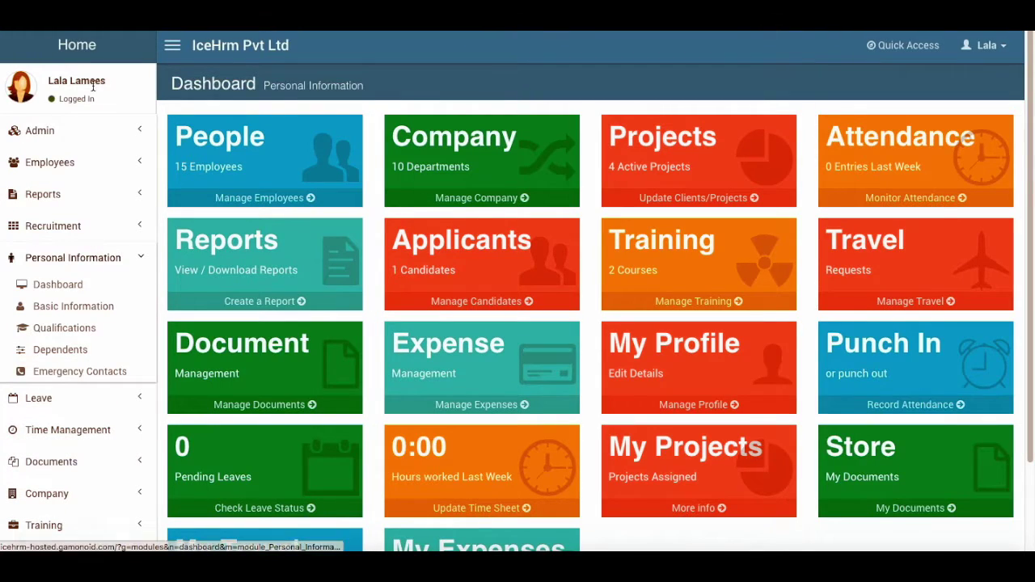
Expand Time Management, Travel Management and Training, and open Training Sessions
{"action": "scroll", "coordinate": [75, 284], "scroll_direction": "down", "scroll_amount": 2}
{"action": "left_click", "coordinate": [70, 322]}
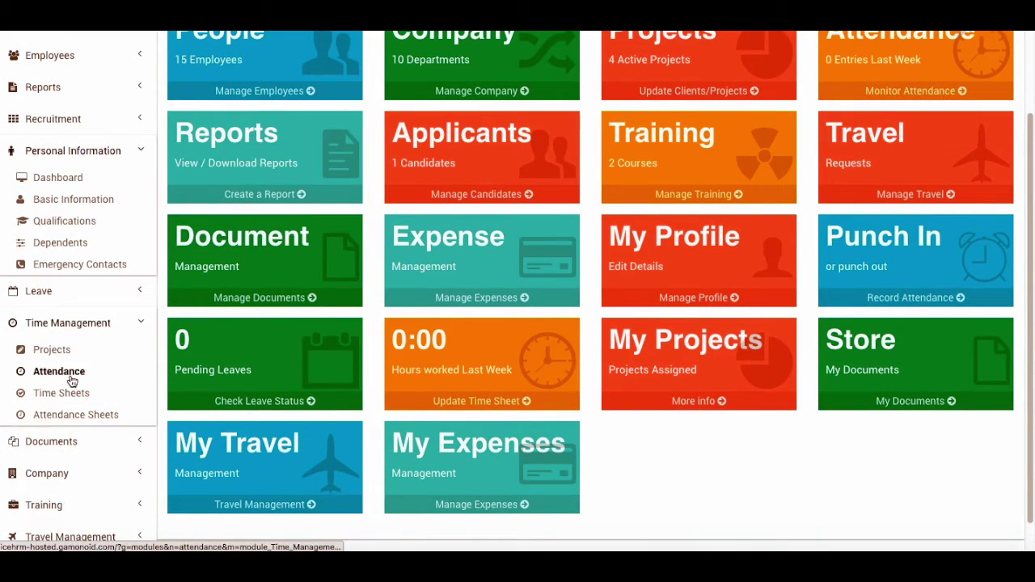
{"action": "left_click", "coordinate": [70, 453]}
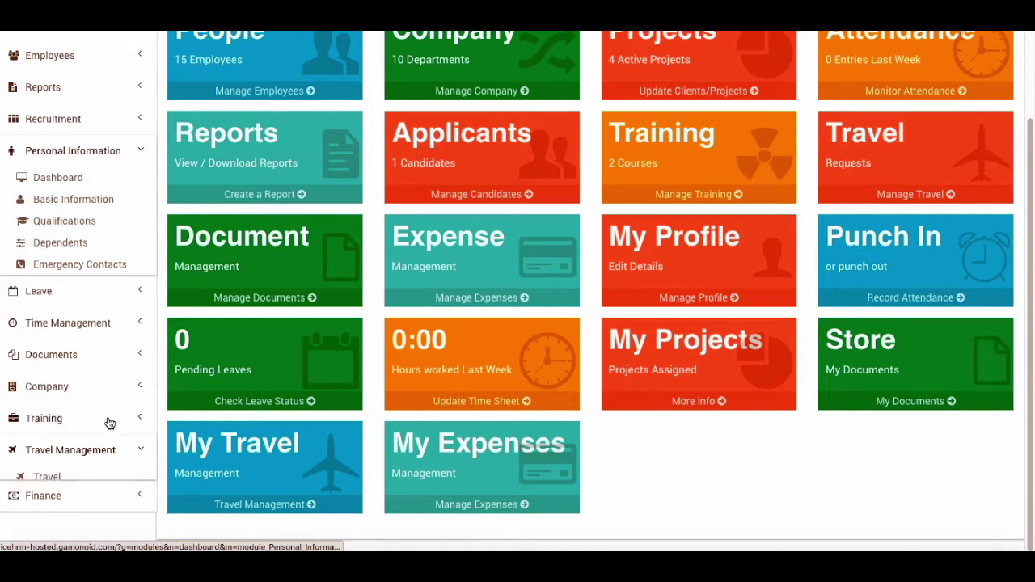
{"action": "left_click", "coordinate": [67, 426]}
{"action": "left_click", "coordinate": [65, 440]}
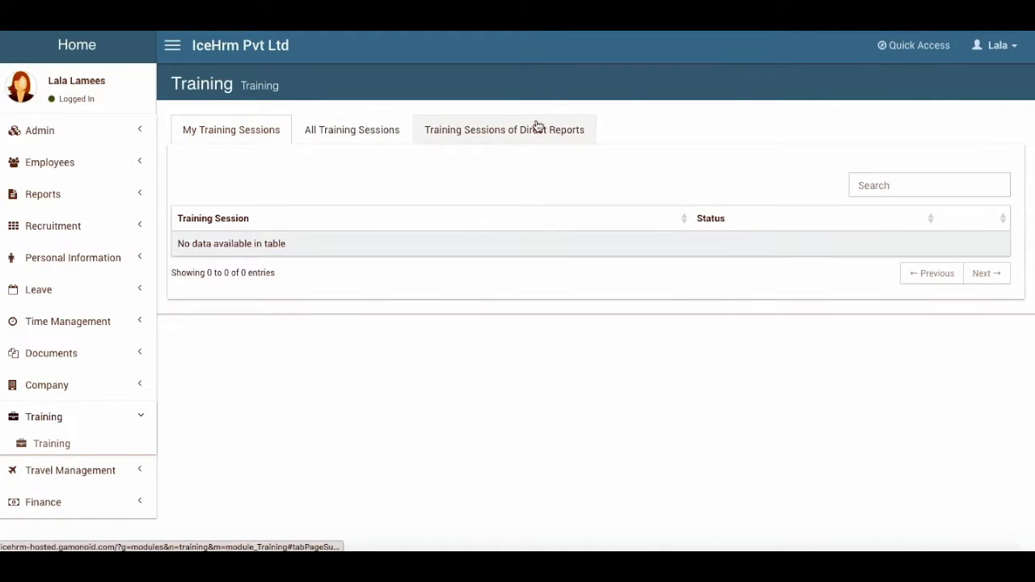
Review the direct report's T01 session details and edit form without changing anything
{"action": "left_click", "coordinate": [537, 128]}
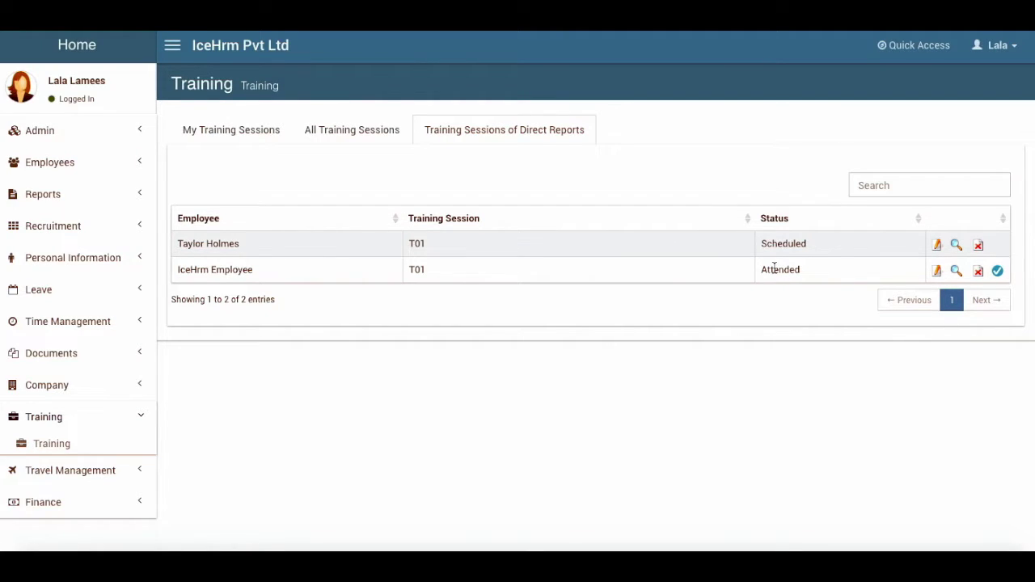
{"action": "left_click", "coordinate": [954, 276]}
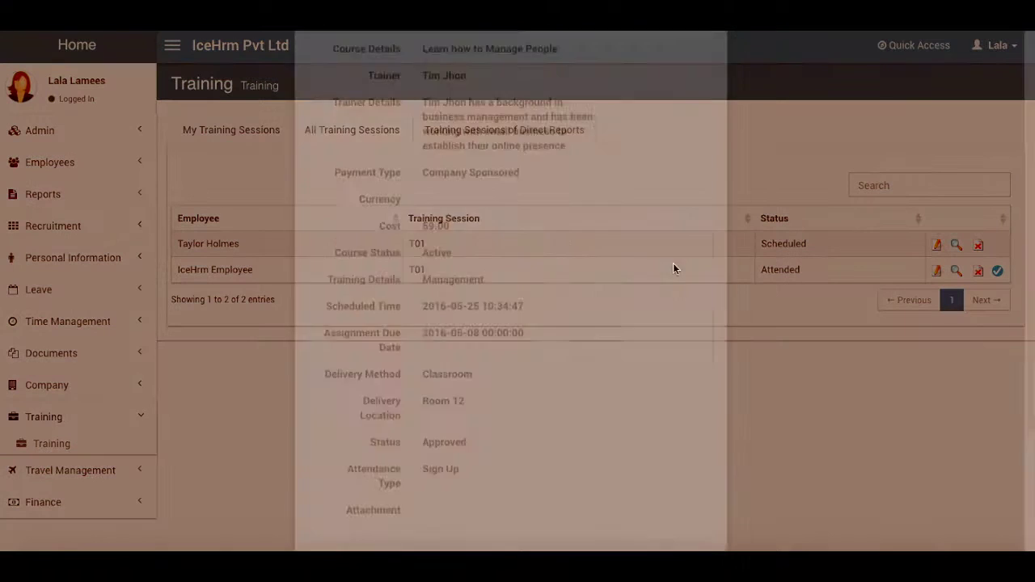
{"action": "left_click", "coordinate": [708, 63]}
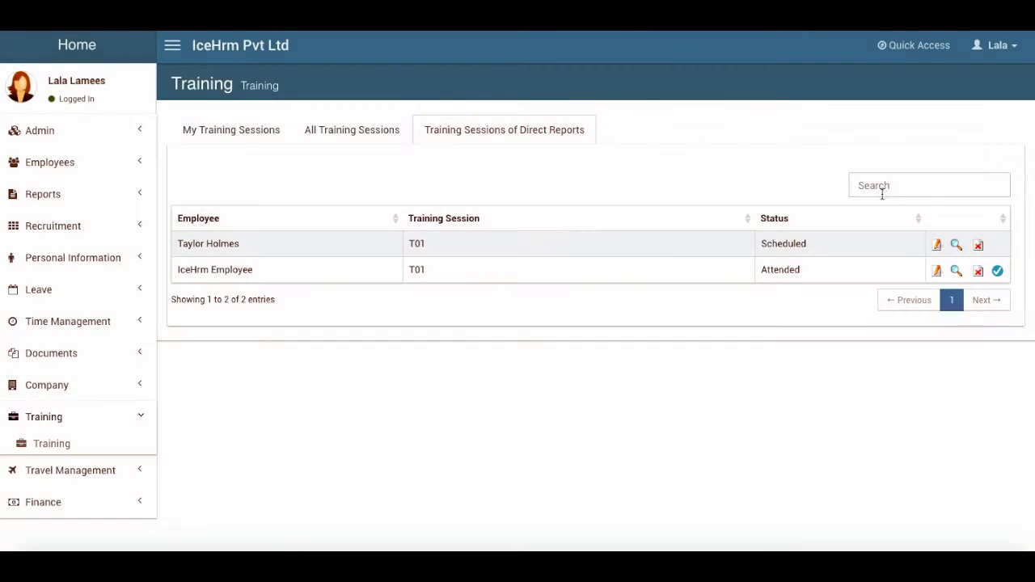
{"action": "left_click", "coordinate": [938, 272]}
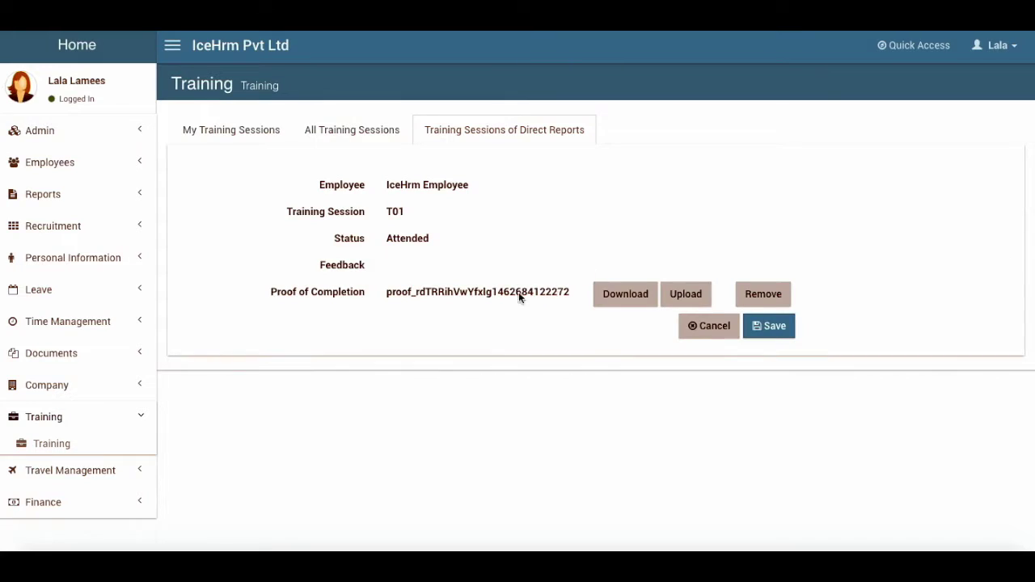
{"action": "left_click", "coordinate": [720, 327]}
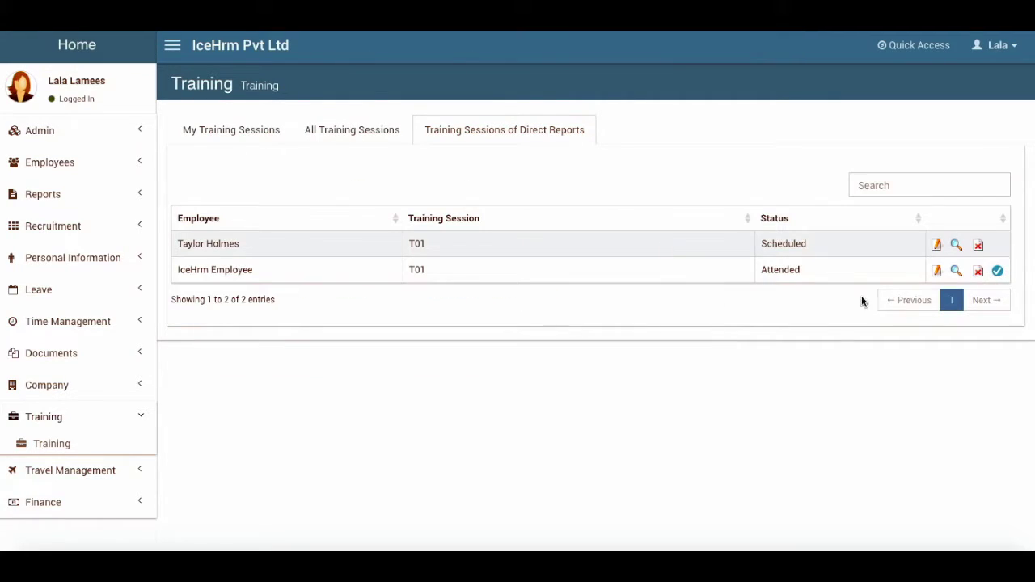
Approve the attended T01 session as Completed, then sign out of the manager account
{"action": "left_click", "coordinate": [998, 271]}
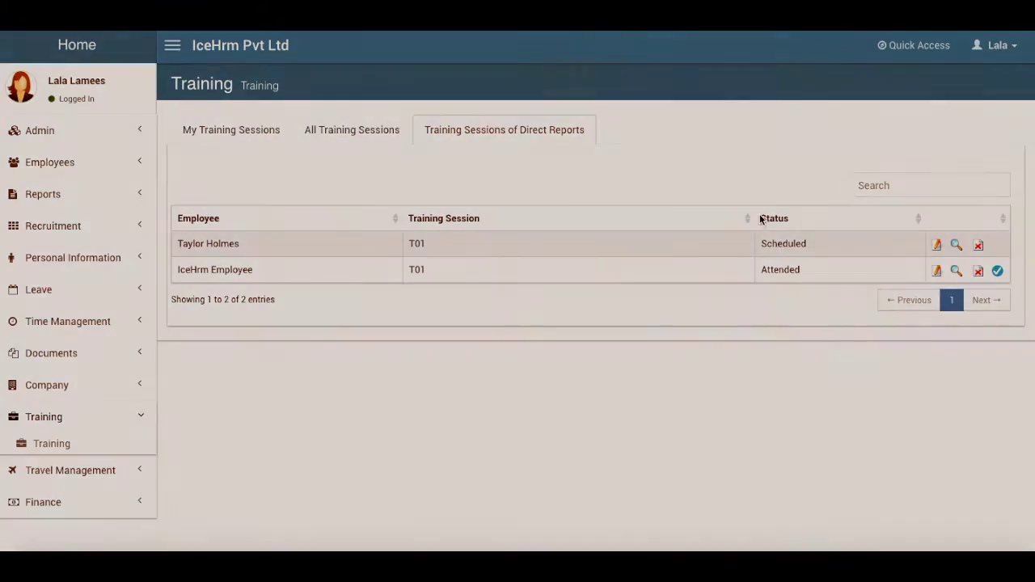
{"action": "left_click", "coordinate": [697, 161]}
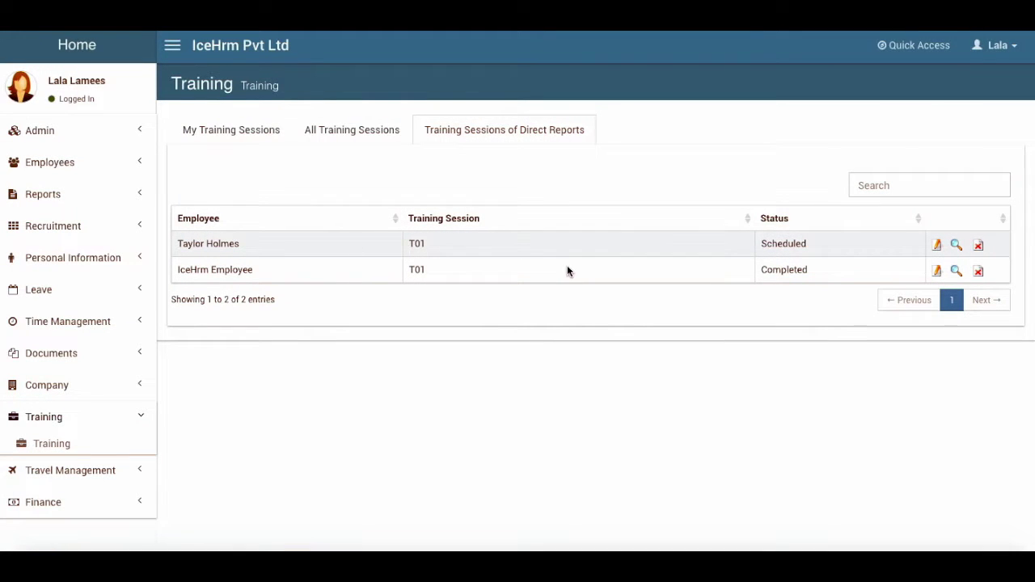
{"action": "left_click", "coordinate": [992, 47]}
{"action": "left_click", "coordinate": [991, 210]}
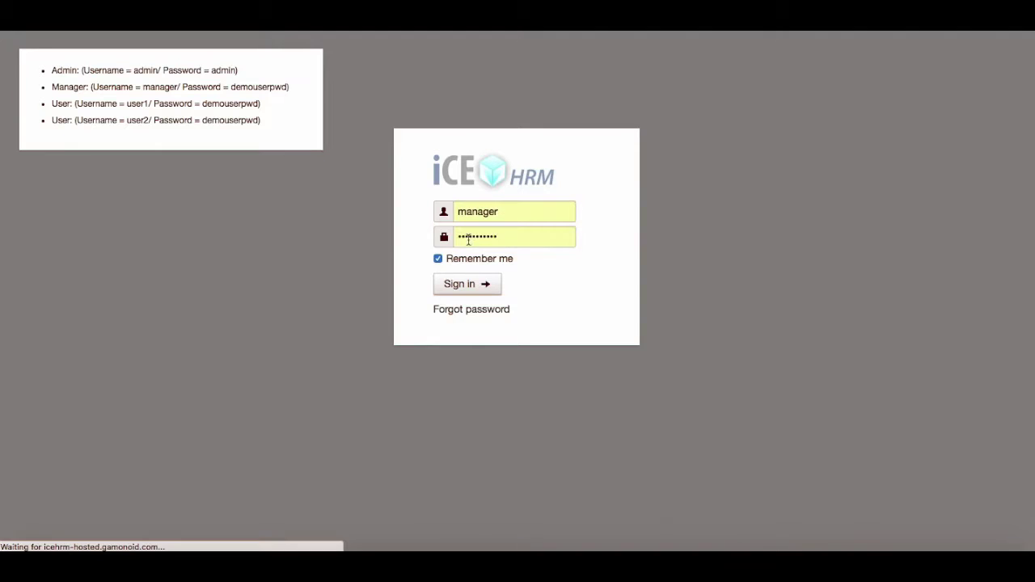
Sign back in with username admin and the admin account password
{"action": "left_click", "coordinate": [439, 209]}
{"action": "type", "text": "admin"}
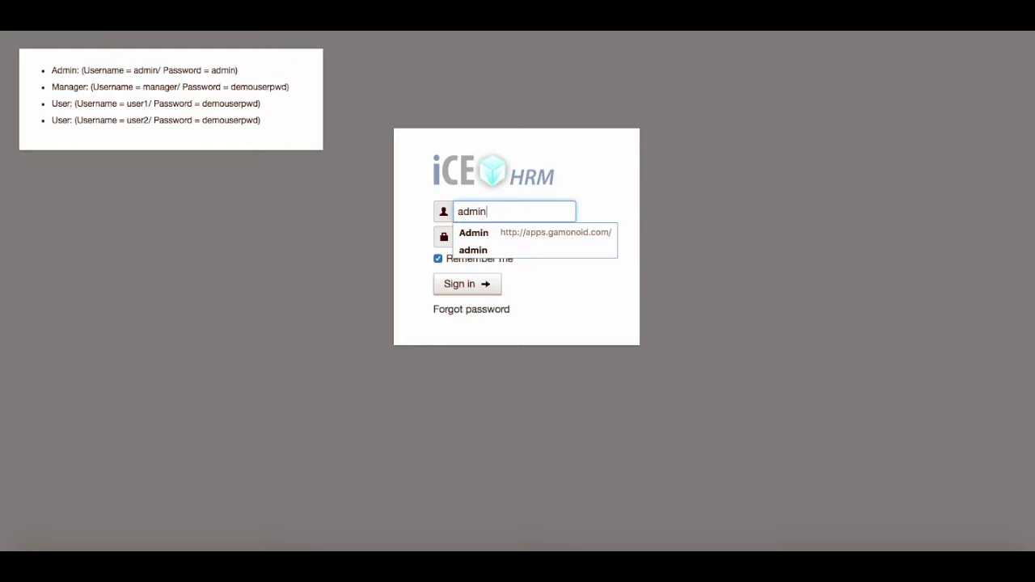
{"action": "key", "text": "Tab"}
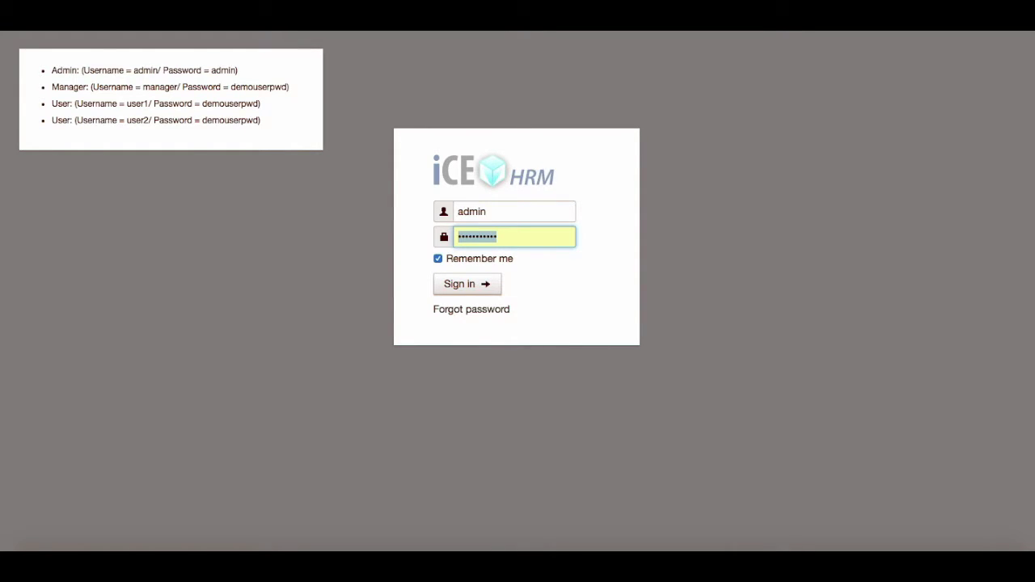
{"action": "type", "text": "admin"}
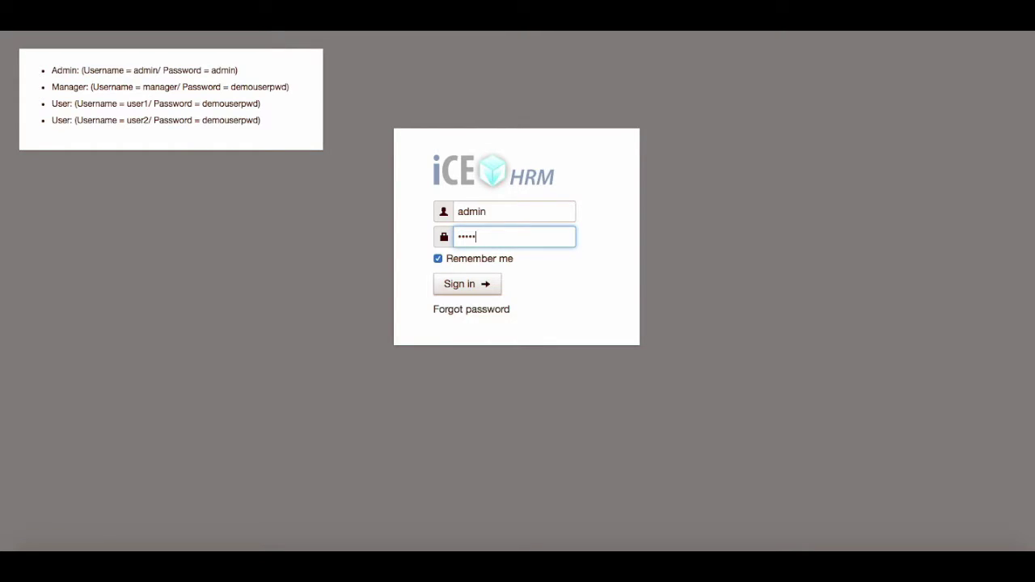
{"action": "left_click", "coordinate": [461, 287]}
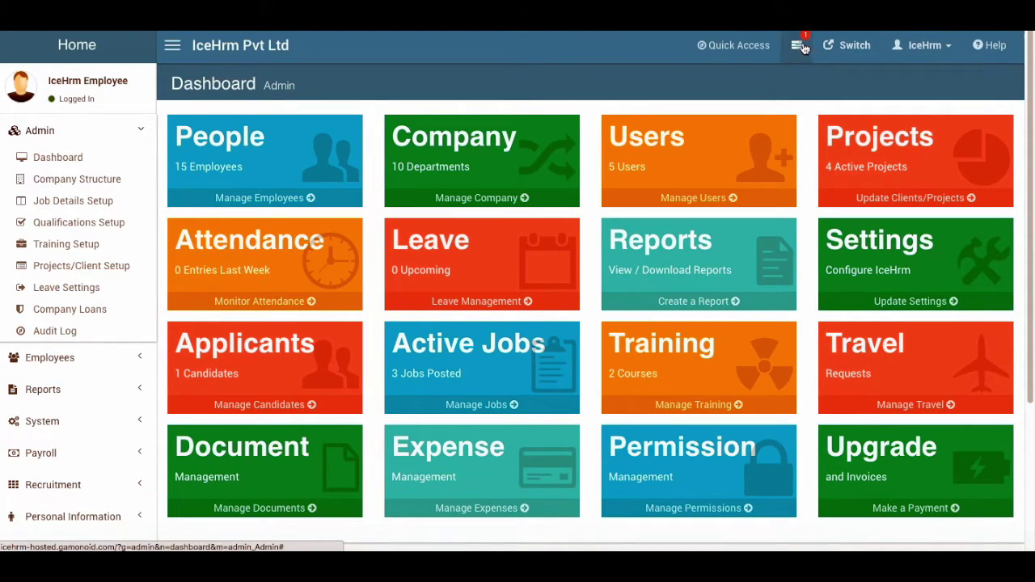
Read the new training approval notification
{"action": "left_click", "coordinate": [796, 45]}
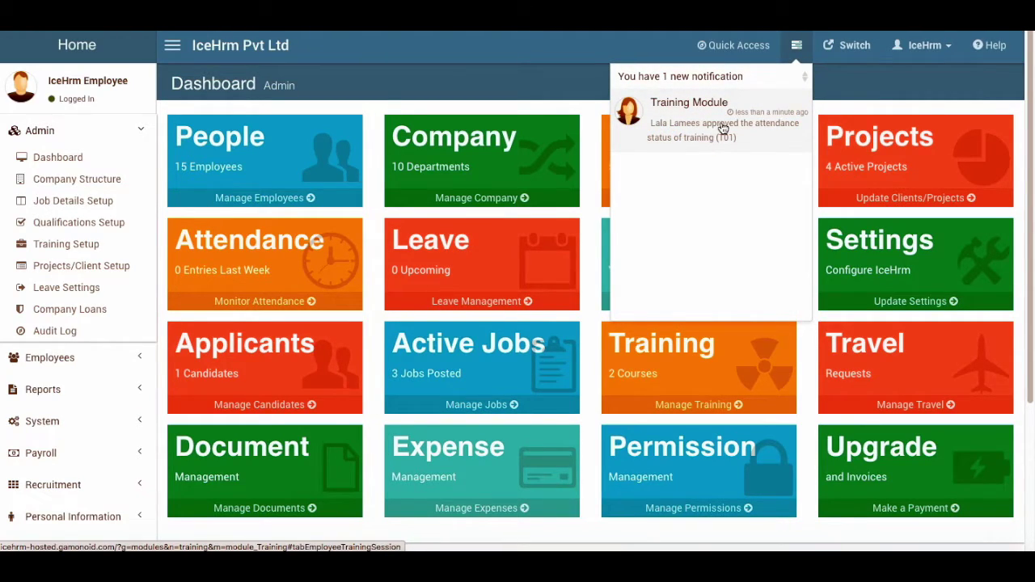
{"action": "left_click", "coordinate": [577, 76]}
{"action": "scroll", "coordinate": [108, 286], "scroll_direction": "down", "scroll_amount": 3}
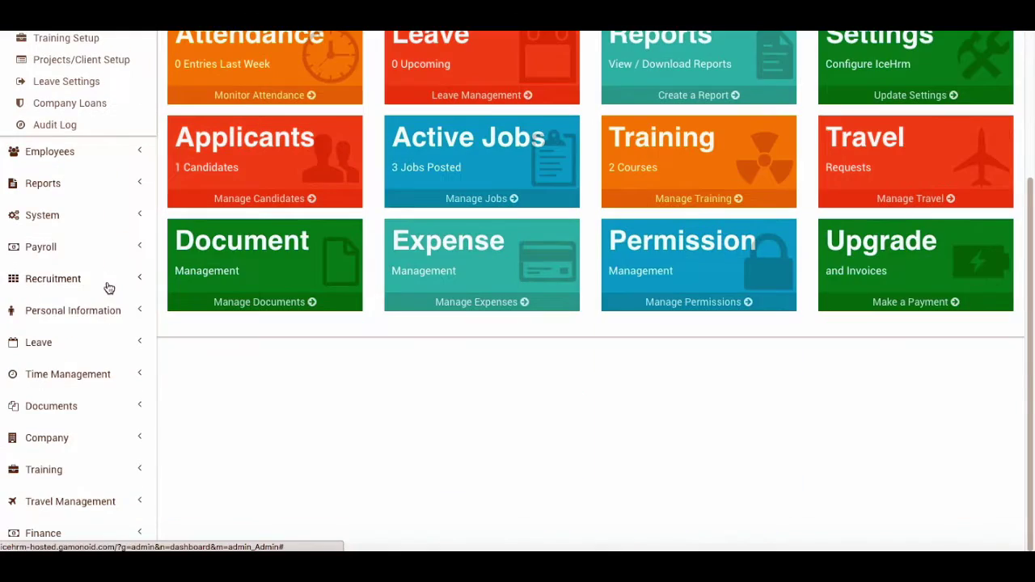
Check T01's session details on the Training page, then open Admin's Projects/Client Setup
{"action": "left_click", "coordinate": [65, 469]}
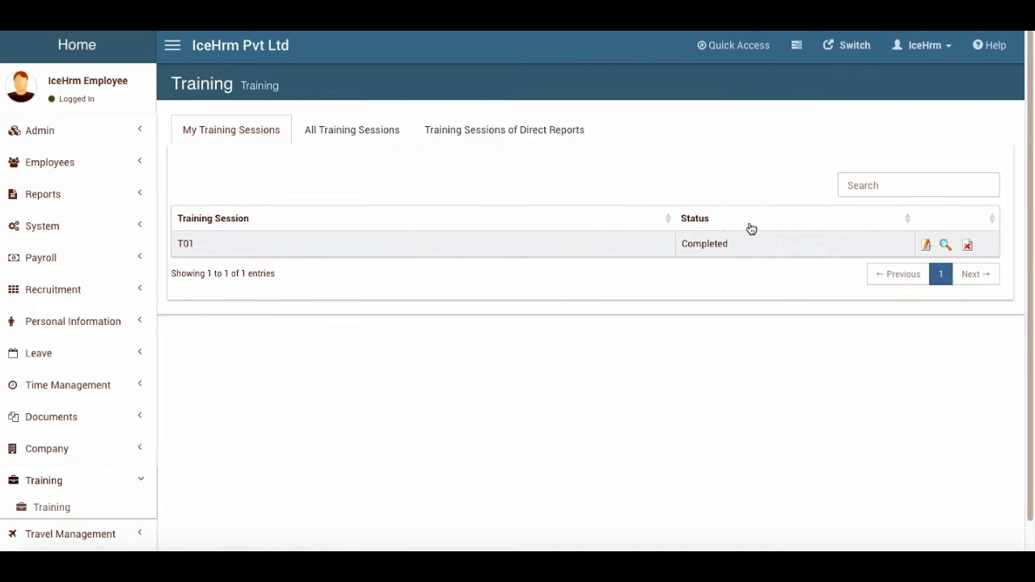
{"action": "left_click", "coordinate": [945, 244]}
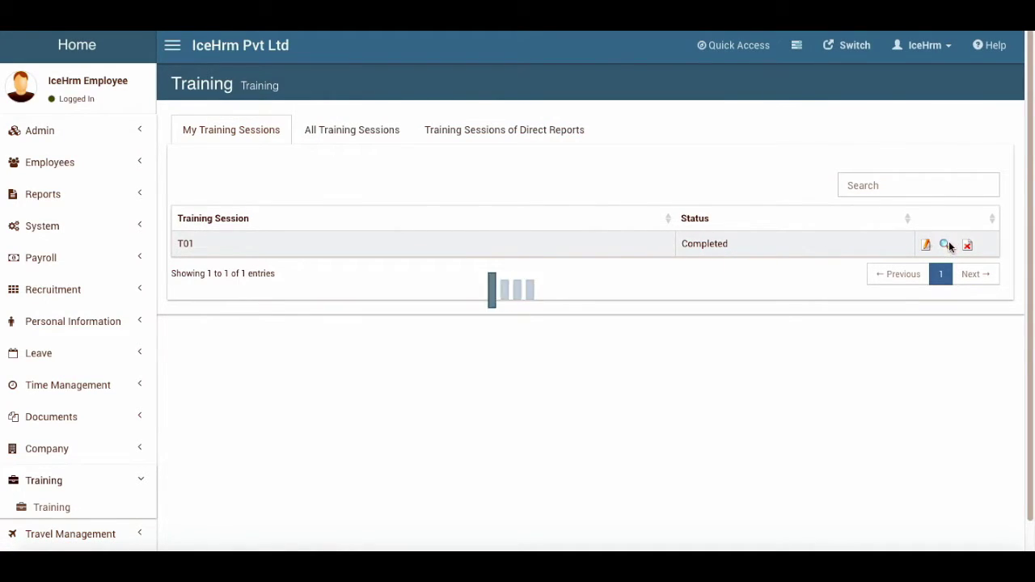
{"action": "scroll", "coordinate": [442, 378], "scroll_direction": "down", "scroll_amount": 2}
{"action": "scroll", "coordinate": [441, 378], "scroll_direction": "up", "scroll_amount": 3}
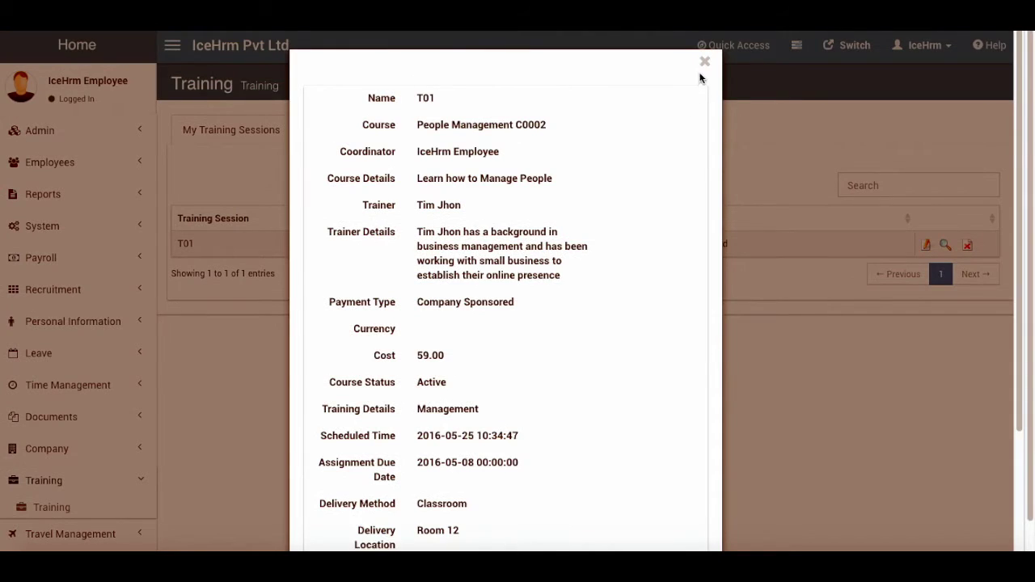
{"action": "left_click", "coordinate": [705, 63]}
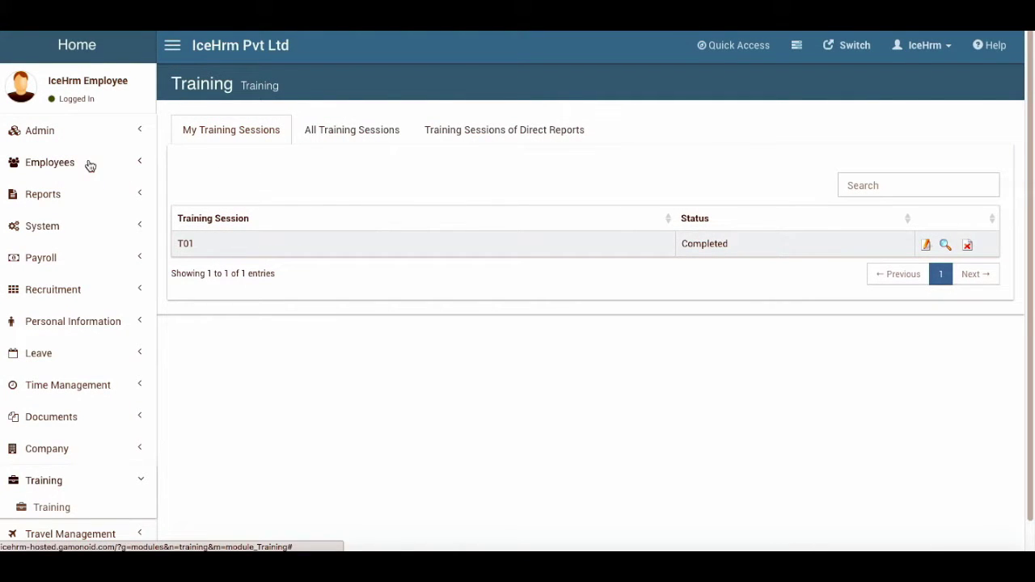
{"action": "left_click", "coordinate": [102, 131]}
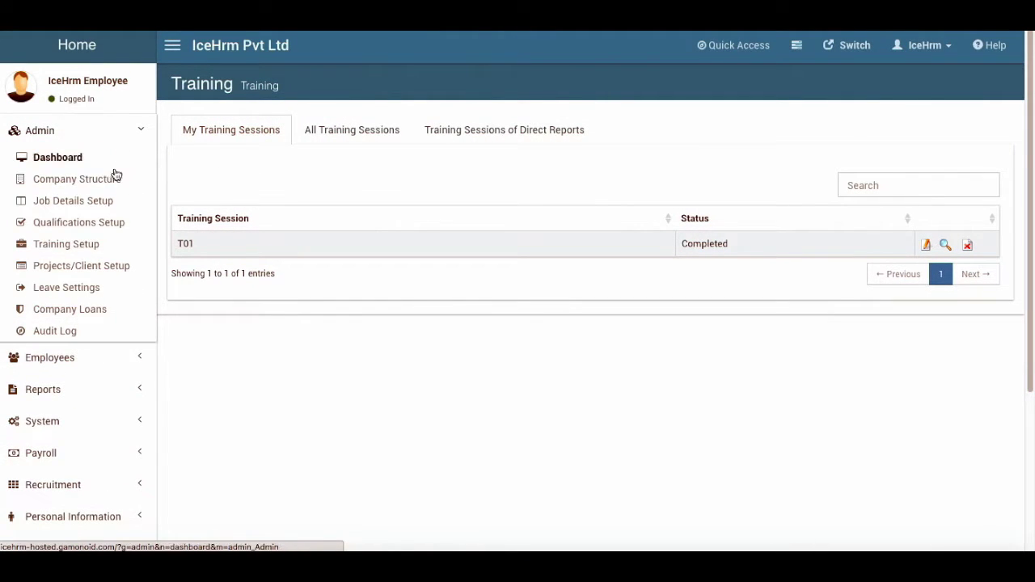
{"action": "left_click", "coordinate": [101, 267]}
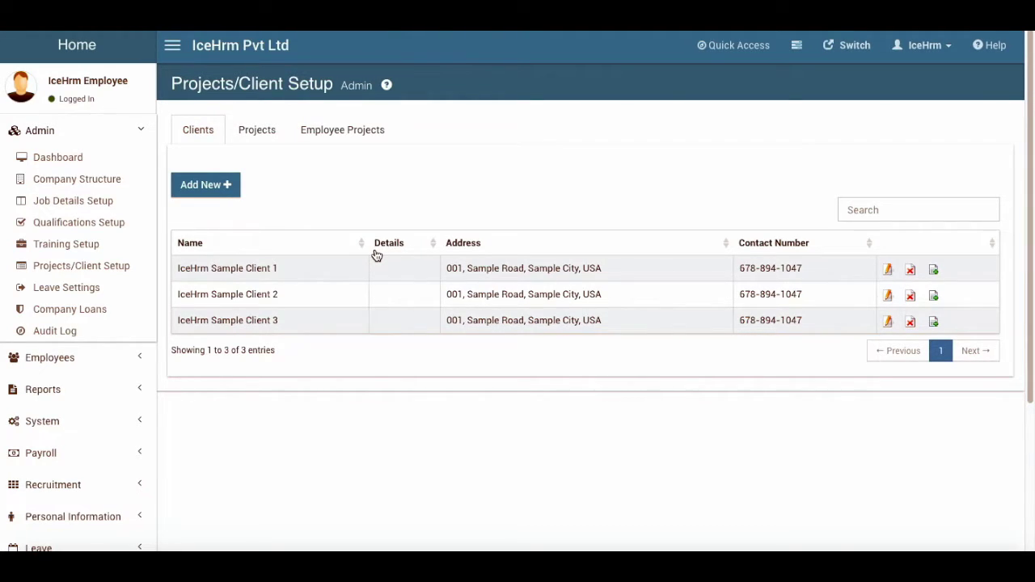
Look over IceHrm Sample Client 1's edit form and discard it unchanged
{"action": "left_click", "coordinate": [887, 269]}
{"action": "scroll", "coordinate": [247, 372], "scroll_direction": "down", "scroll_amount": 3}
{"action": "scroll", "coordinate": [416, 365], "scroll_direction": "up", "scroll_amount": 3}
{"action": "scroll", "coordinate": [691, 457], "scroll_direction": "down", "scroll_amount": 1}
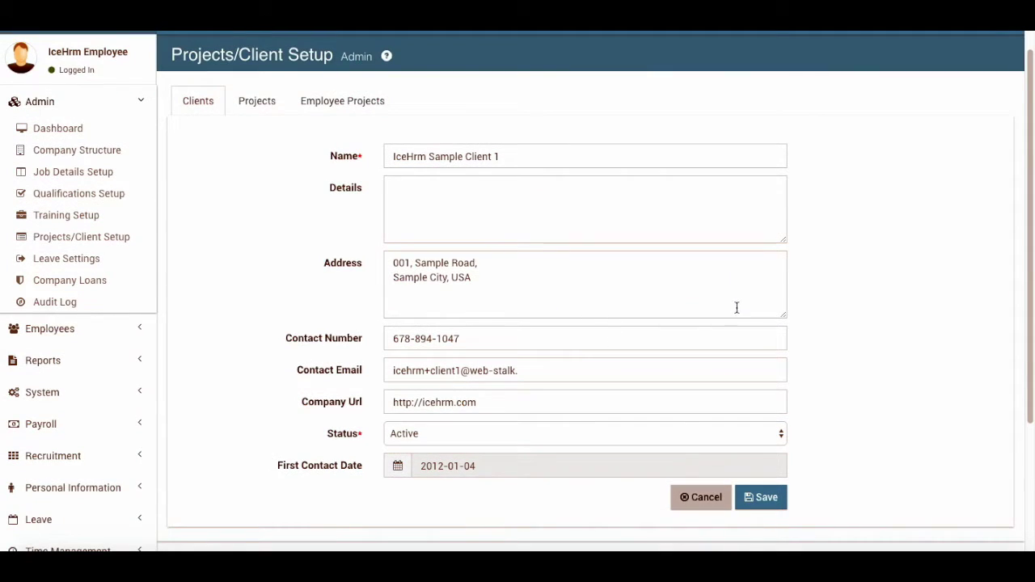
{"action": "left_click", "coordinate": [703, 499]}
Create project Pro1 for IceHrm Sample Client 2 with details 'Pro 1'
{"action": "left_click", "coordinate": [267, 102]}
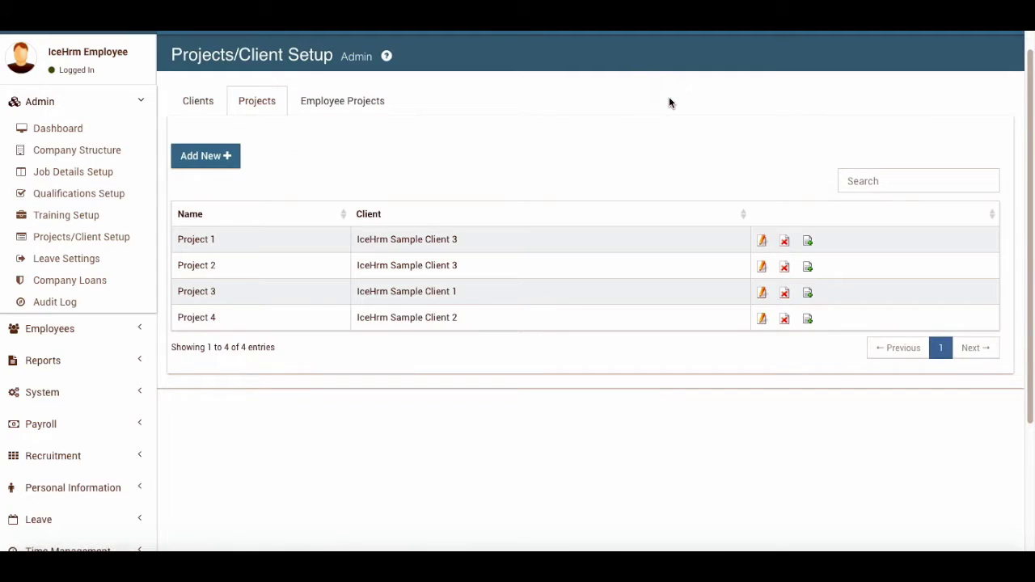
{"action": "left_click", "coordinate": [212, 155]}
{"action": "left_click", "coordinate": [411, 156]}
{"action": "type", "text": "Pro1"}
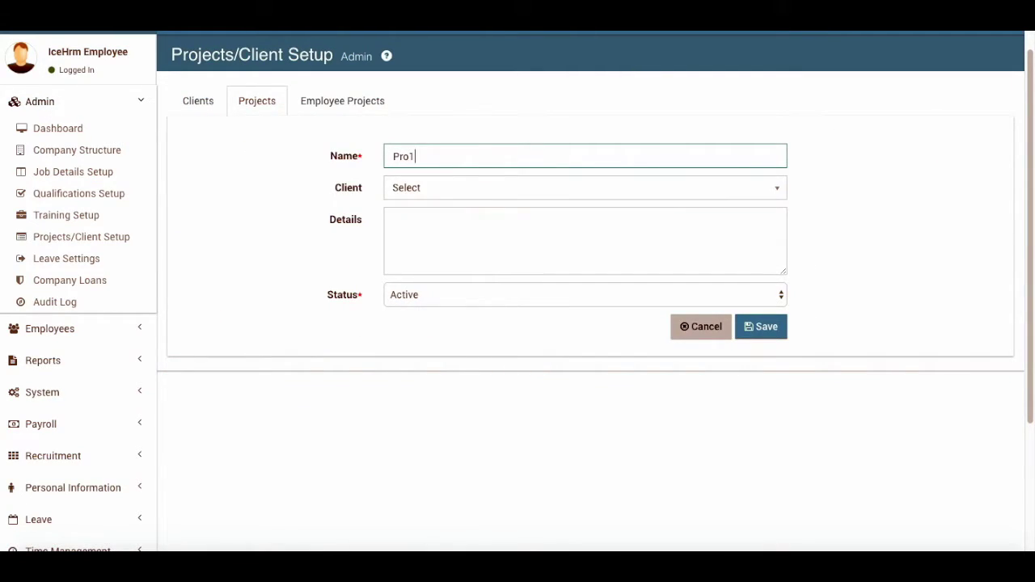
{"action": "left_click", "coordinate": [419, 188]}
{"action": "left_click", "coordinate": [441, 273]}
{"action": "left_click", "coordinate": [443, 255]}
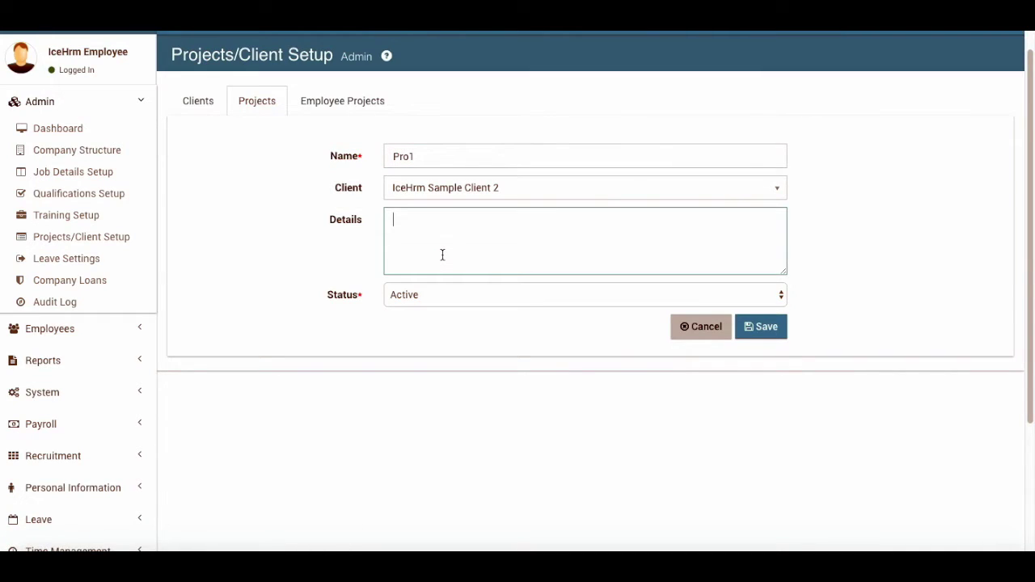
{"action": "type", "text": "Pro 1"}
{"action": "left_click", "coordinate": [769, 342]}
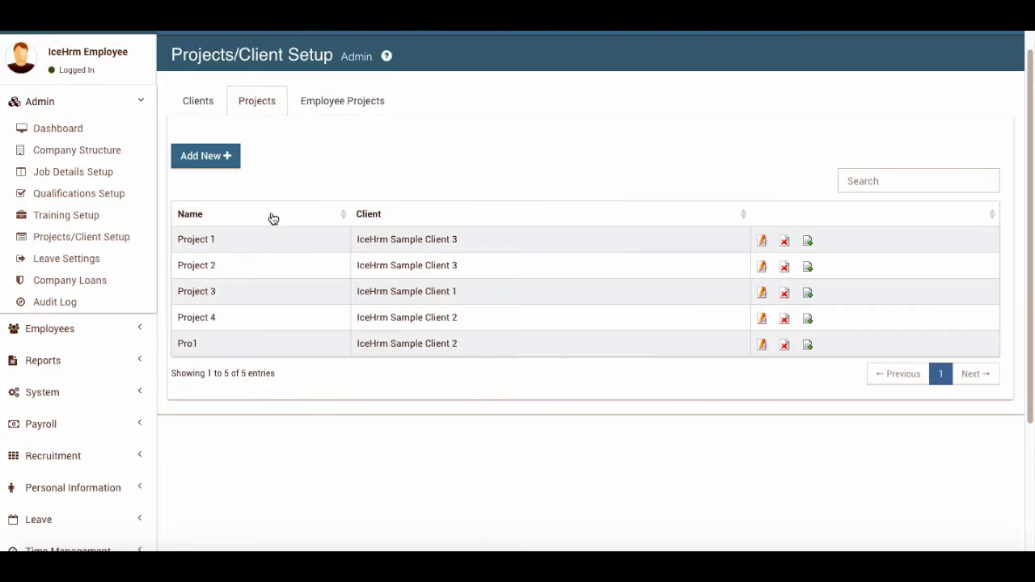
Start a new employee project assignment, find Pro1 missing, and reload the page with F5
{"action": "left_click", "coordinate": [358, 101]}
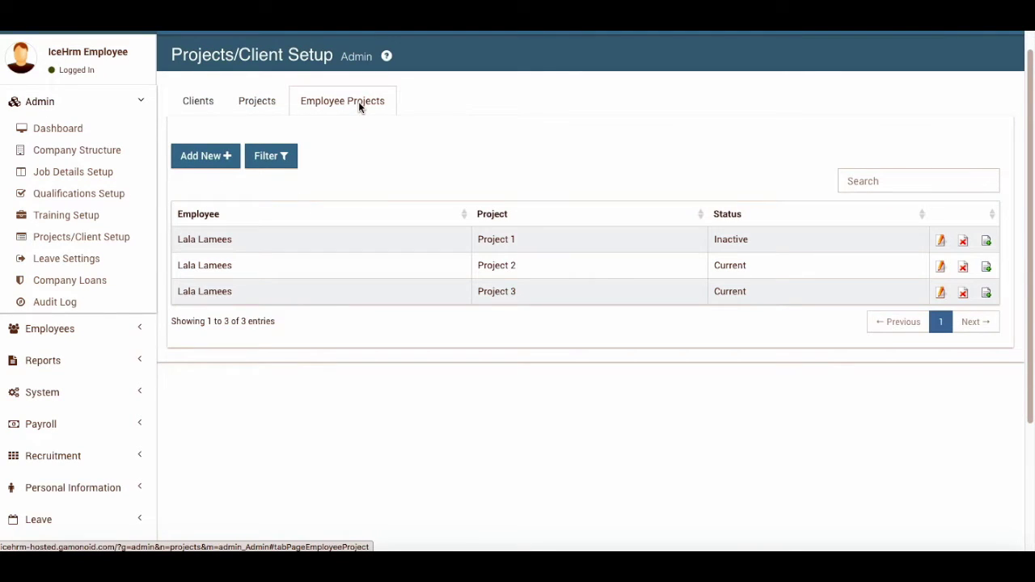
{"action": "left_click", "coordinate": [209, 159]}
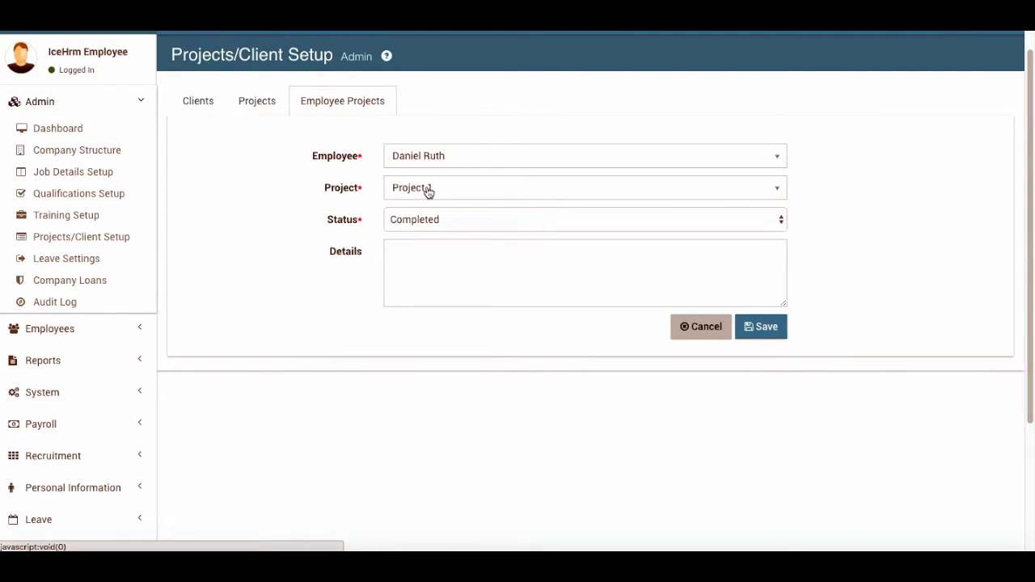
{"action": "left_click", "coordinate": [447, 185]}
{"action": "left_click", "coordinate": [446, 185]}
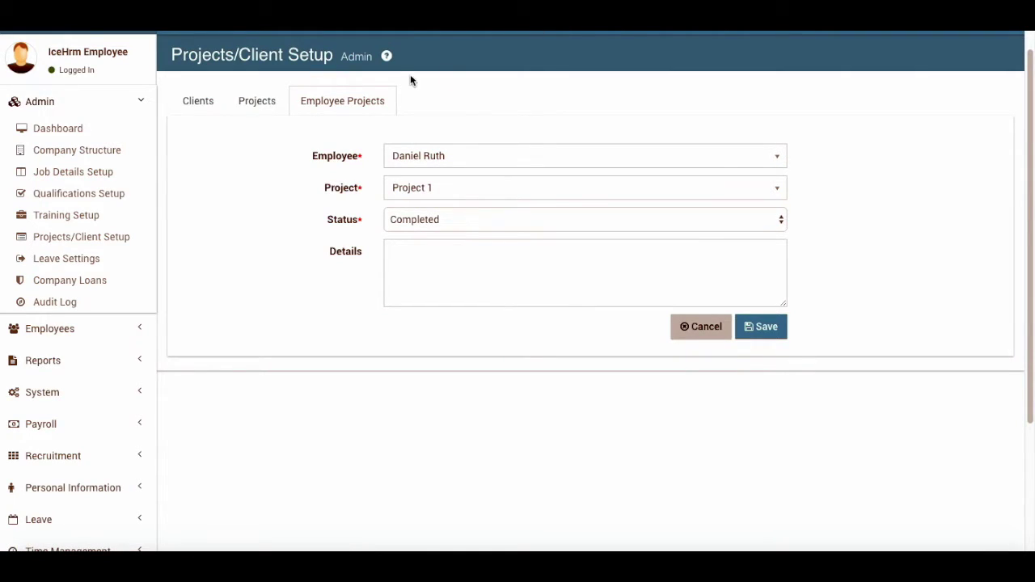
{"action": "key", "text": "F5"}
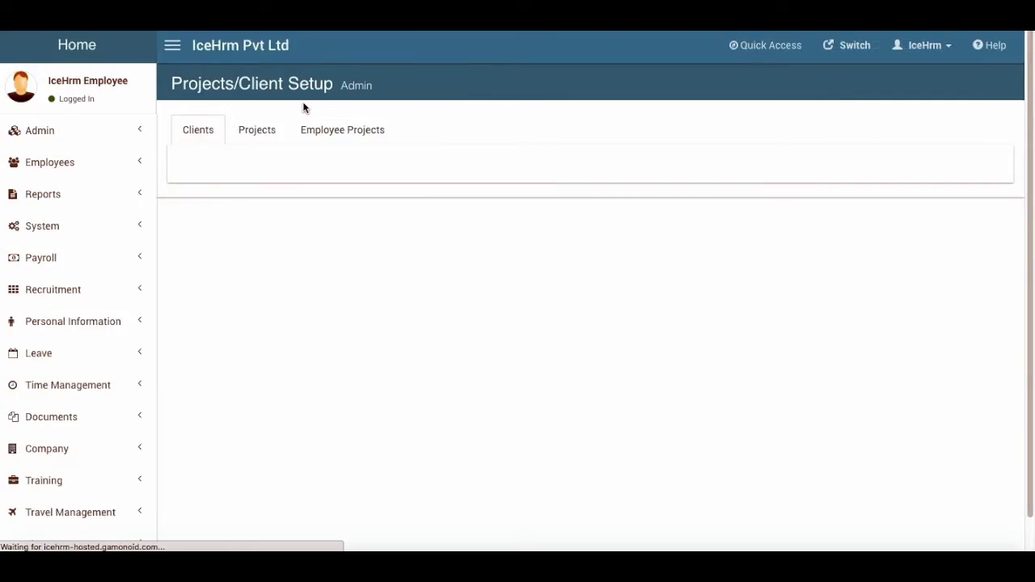
Assign the employee to Pro1 with status Current and details 'Done'
{"action": "left_click", "coordinate": [335, 132]}
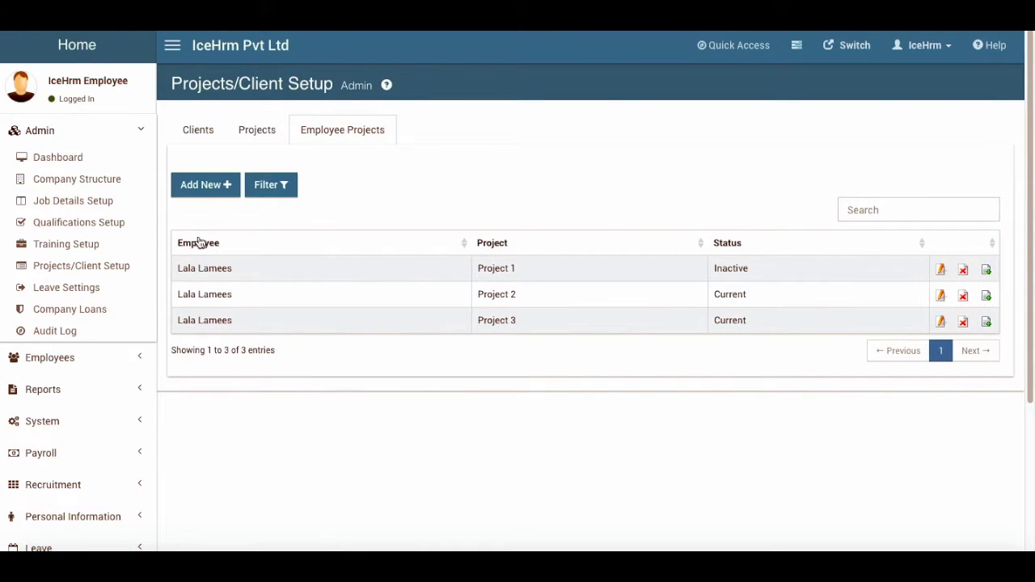
{"action": "left_click", "coordinate": [206, 185]}
{"action": "left_click", "coordinate": [447, 219]}
{"action": "left_click", "coordinate": [447, 218]}
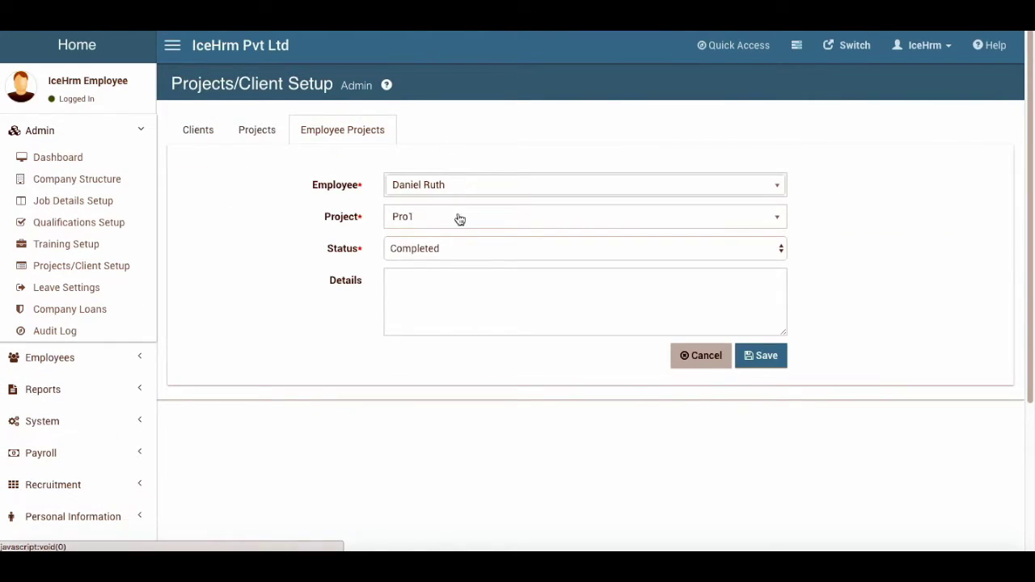
{"action": "left_click", "coordinate": [443, 250]}
{"action": "left_click", "coordinate": [438, 262]}
{"action": "left_click", "coordinate": [430, 298]}
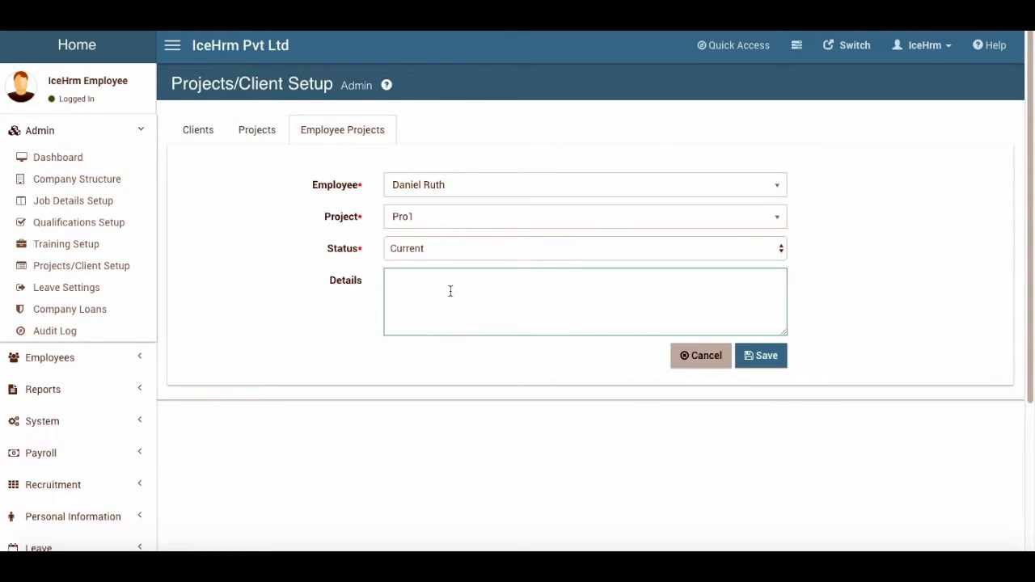
{"action": "type", "text": "Done"}
{"action": "left_click", "coordinate": [767, 356]}
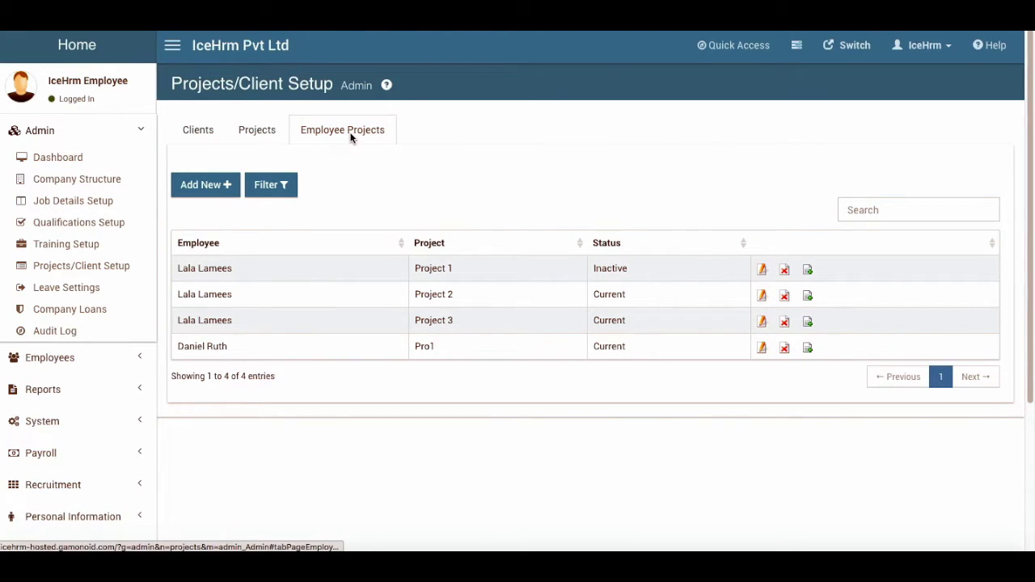
{"action": "left_click", "coordinate": [197, 131]}
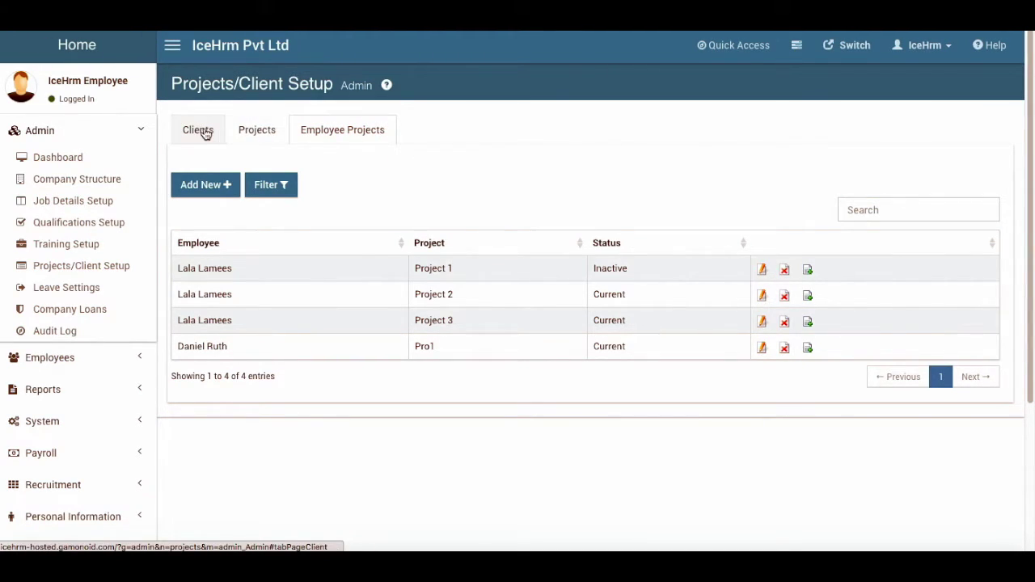
Open Leave Settings and view the Year 2015, 2016 and 2017 leave periods
{"action": "left_click", "coordinate": [254, 131]}
{"action": "left_click", "coordinate": [337, 139]}
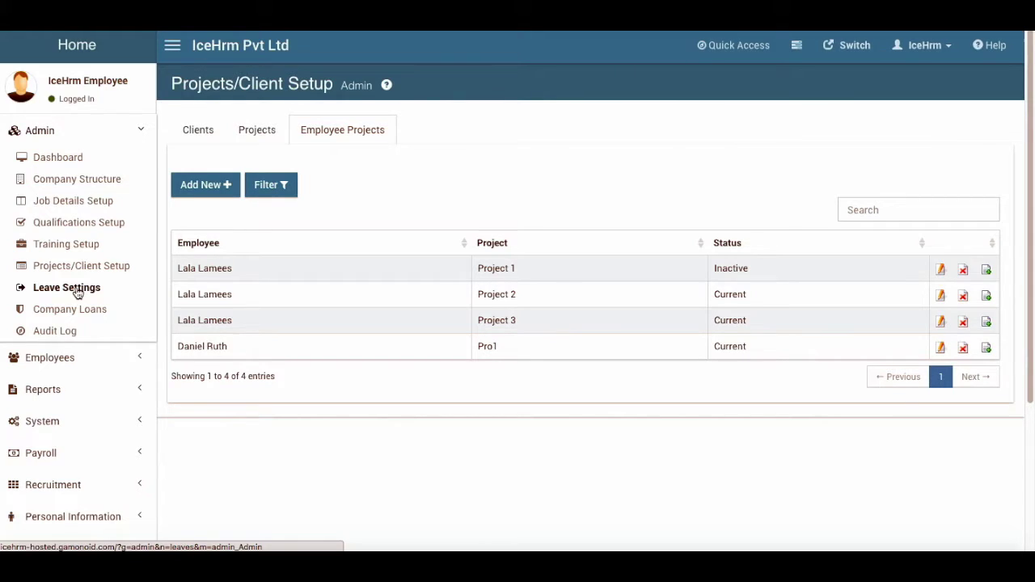
{"action": "left_click", "coordinate": [77, 291]}
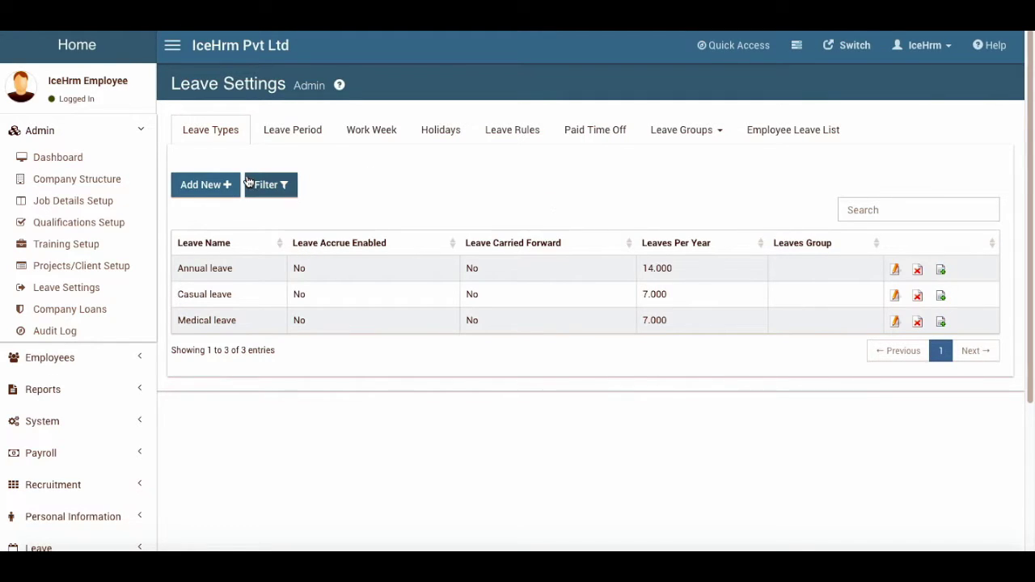
{"action": "left_click", "coordinate": [293, 134]}
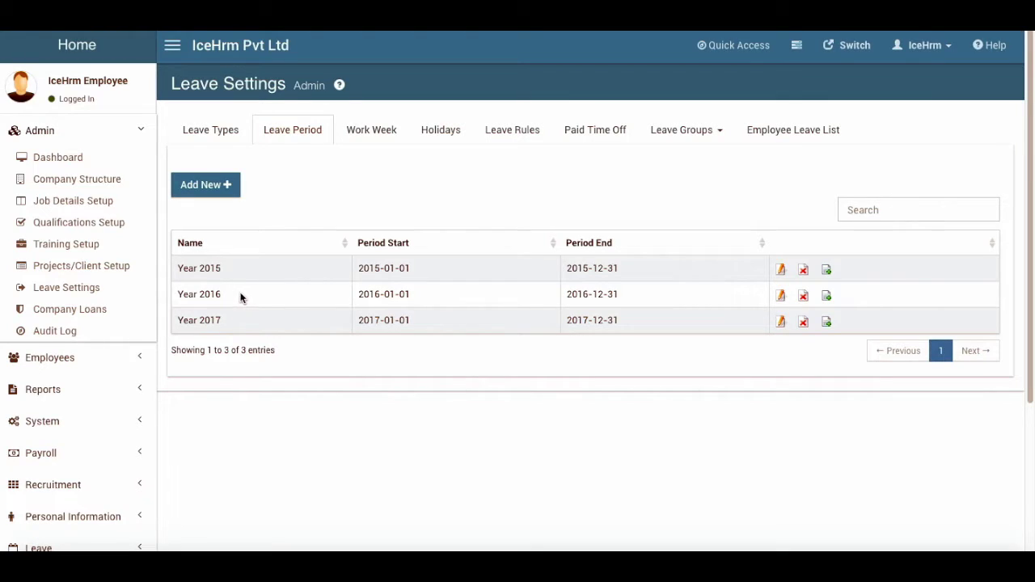
Show the Work Week tab, with Monday–Friday as full days and weekends as non-working
{"action": "left_click", "coordinate": [394, 134]}
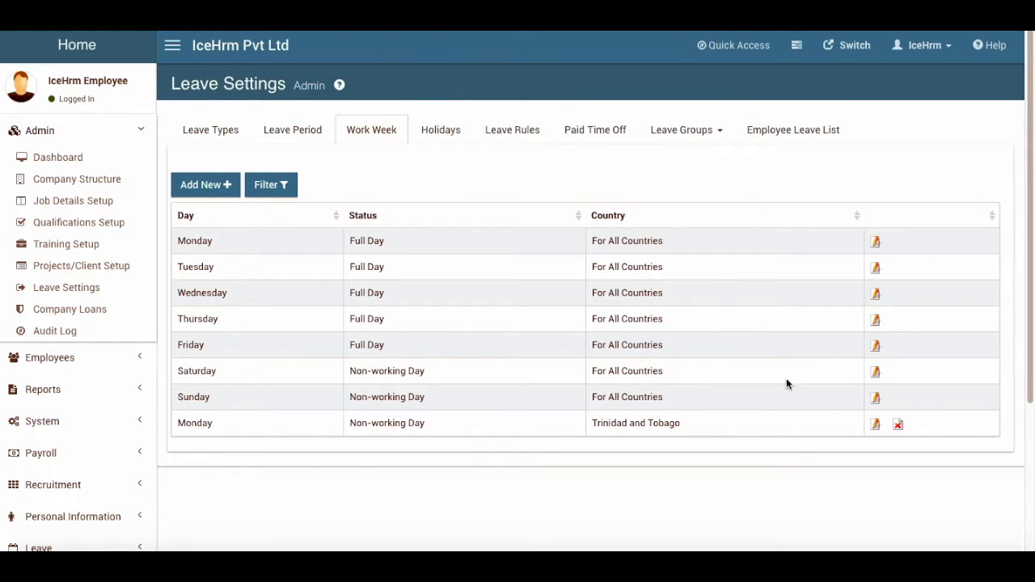
Set the Monday non-working entry's country to Turkey instead of Trinidad and Tobago, and save
{"action": "left_click", "coordinate": [874, 424]}
{"action": "left_click", "coordinate": [485, 248]}
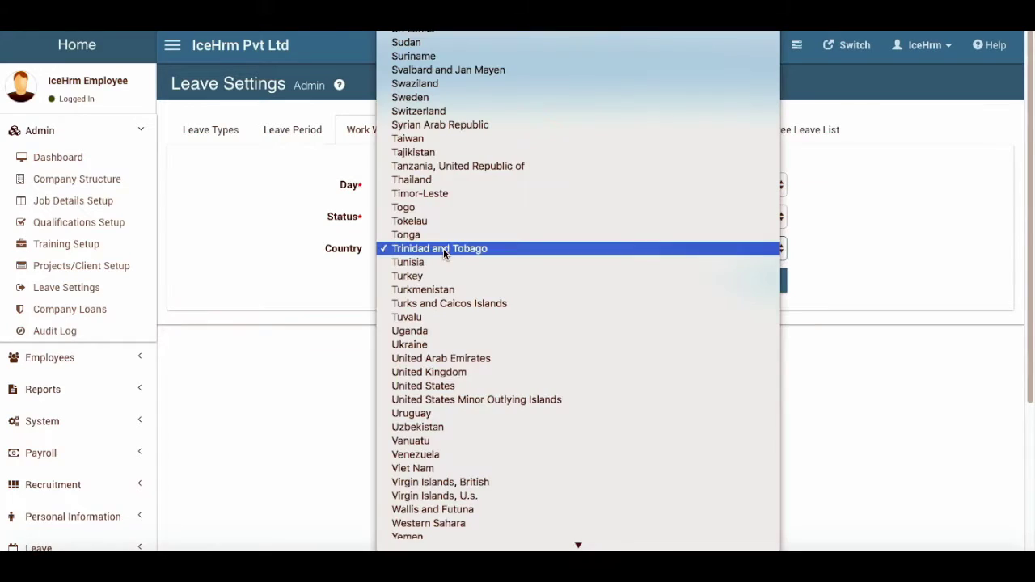
{"action": "left_click", "coordinate": [444, 278]}
{"action": "left_click", "coordinate": [768, 280]}
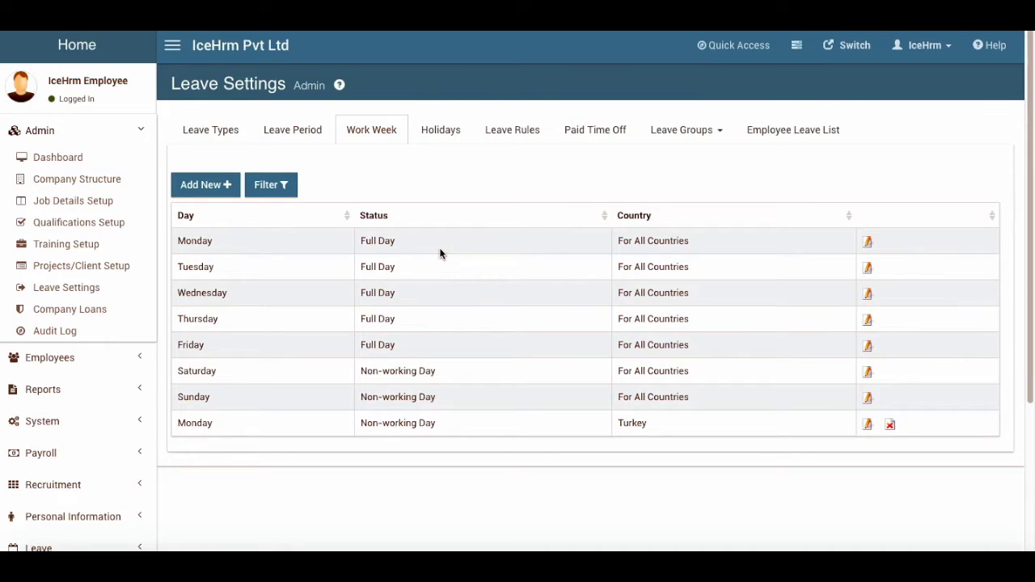
Copy the New Year's Day holiday, date the copy 2016-01-01, and save it
{"action": "left_click", "coordinate": [442, 134]}
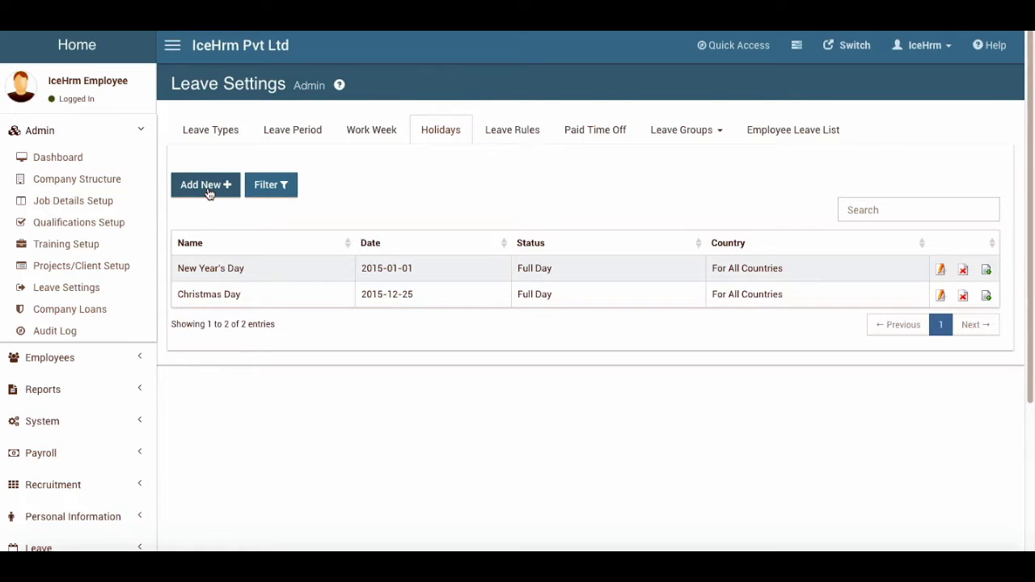
{"action": "left_click", "coordinate": [988, 272]}
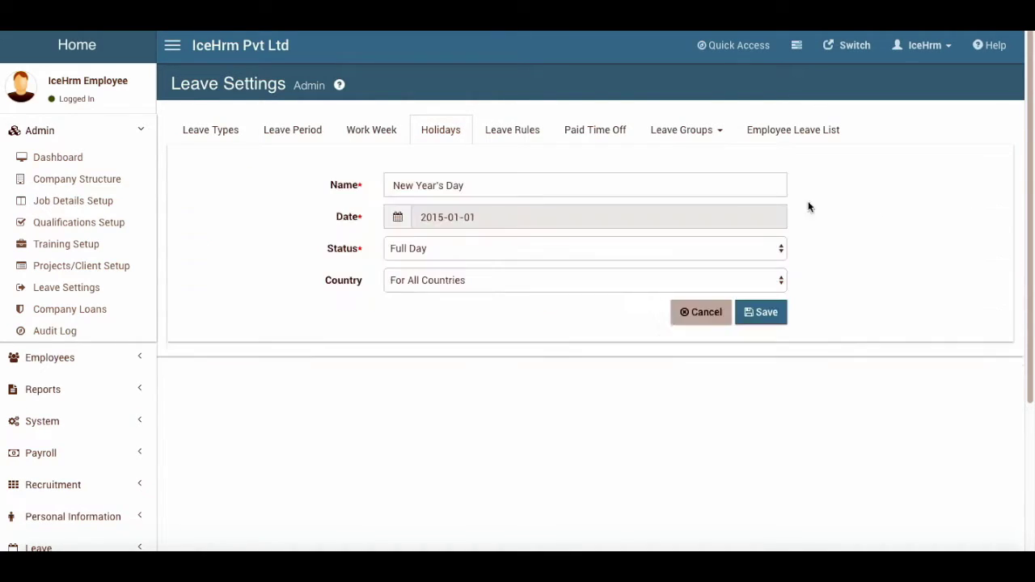
{"action": "left_click", "coordinate": [397, 217]}
{"action": "left_click", "coordinate": [446, 368]}
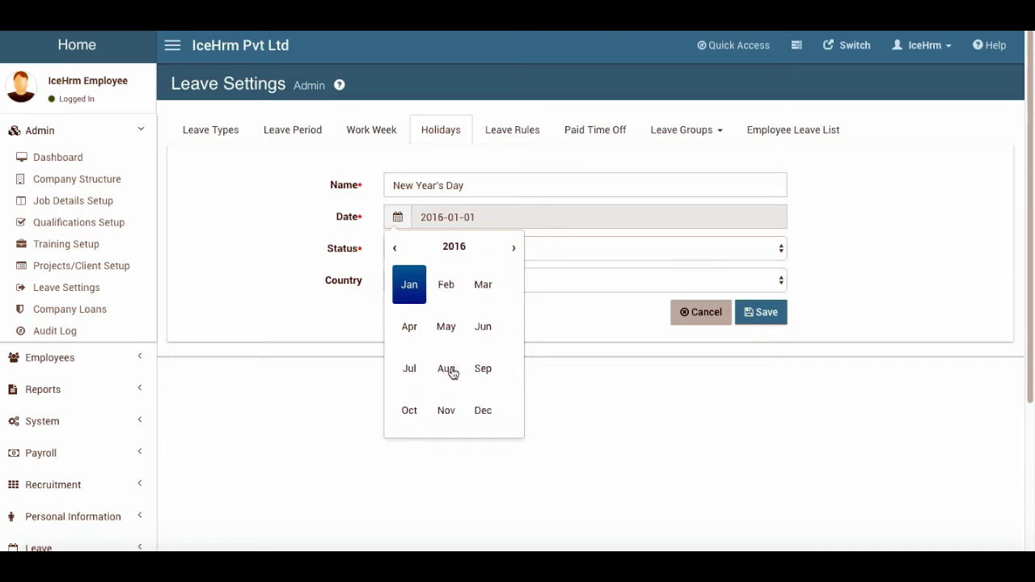
{"action": "left_click", "coordinate": [613, 231]}
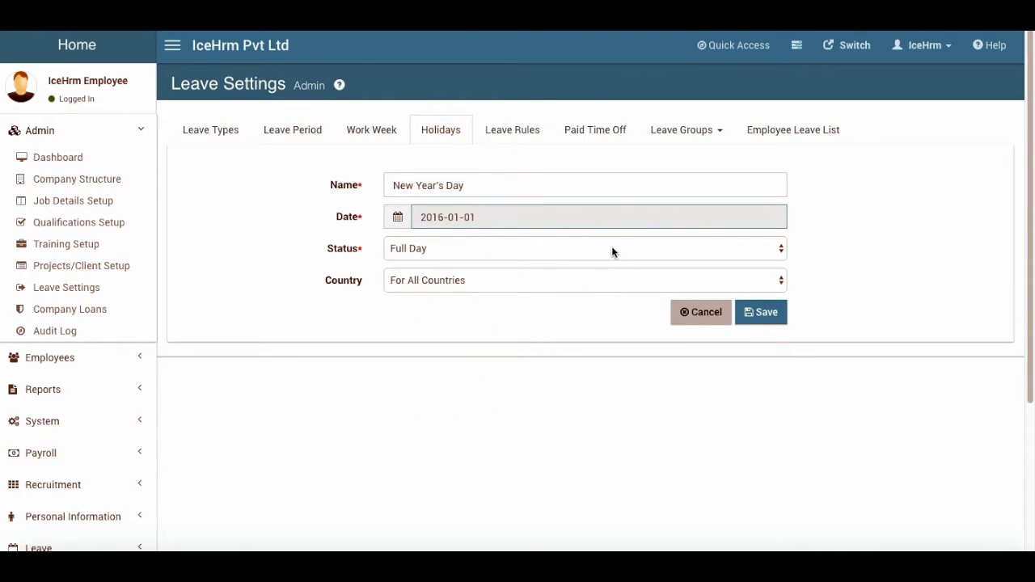
{"action": "left_click", "coordinate": [761, 313]}
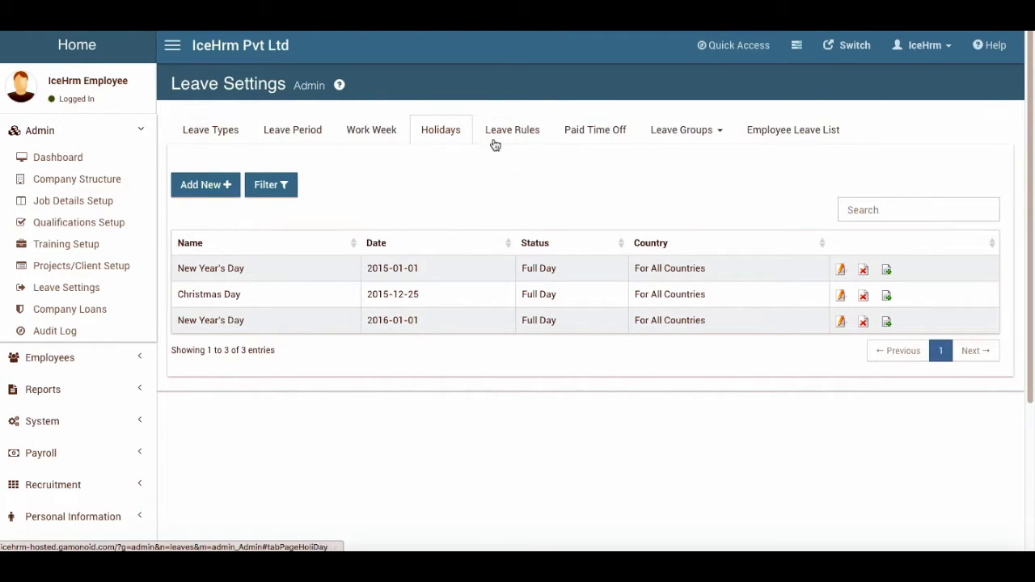
Open the Chief Executive Officer Annual leave rule for editing, then cancel without saving
{"action": "left_click", "coordinate": [537, 133]}
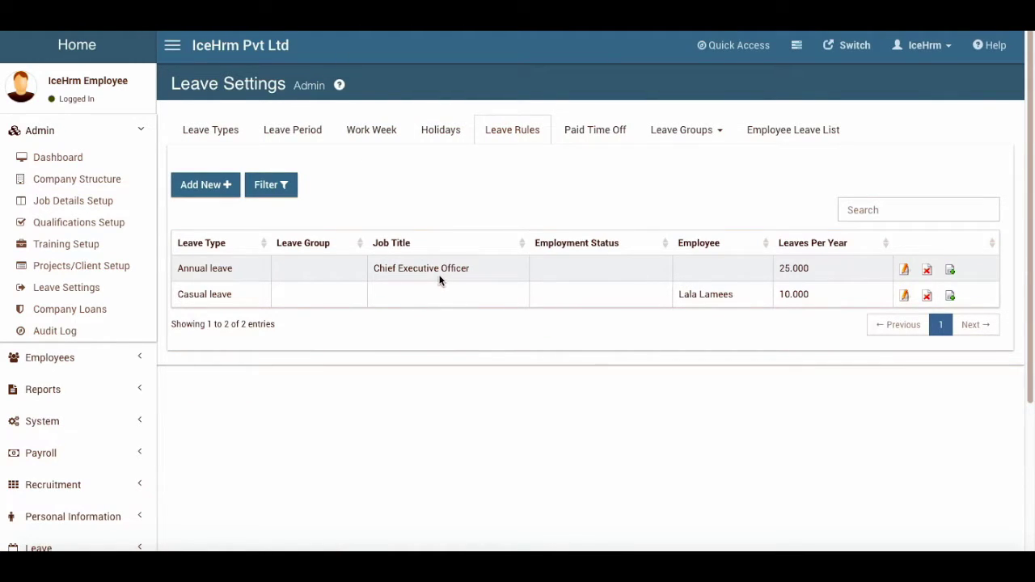
{"action": "left_click", "coordinate": [211, 130]}
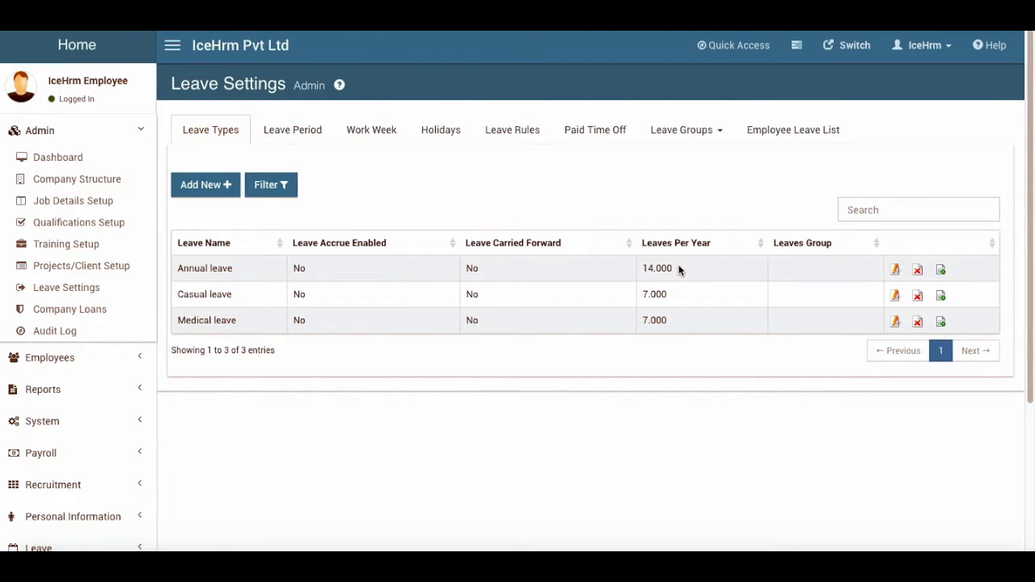
{"action": "left_click", "coordinate": [510, 131]}
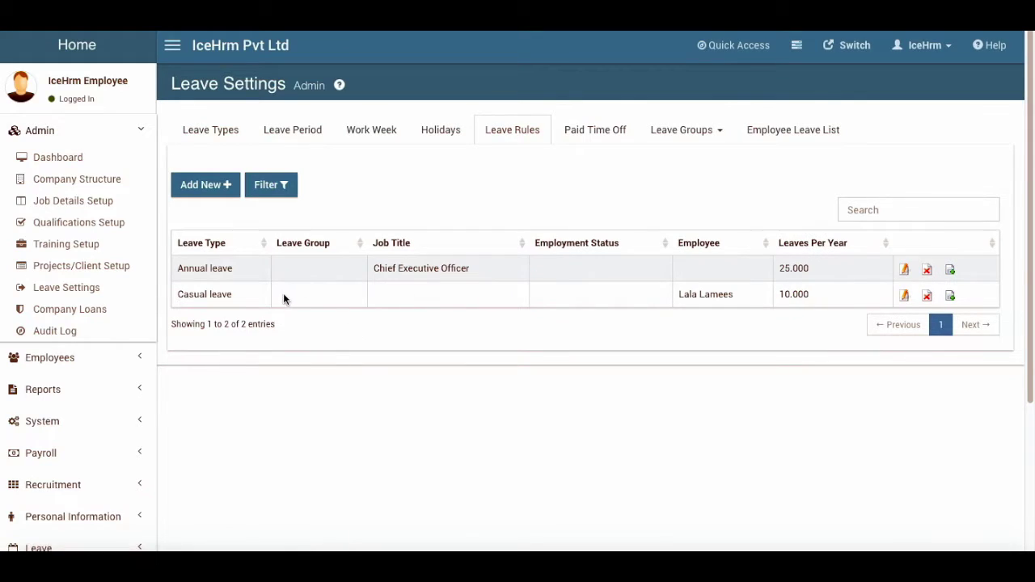
{"action": "left_click", "coordinate": [903, 269]}
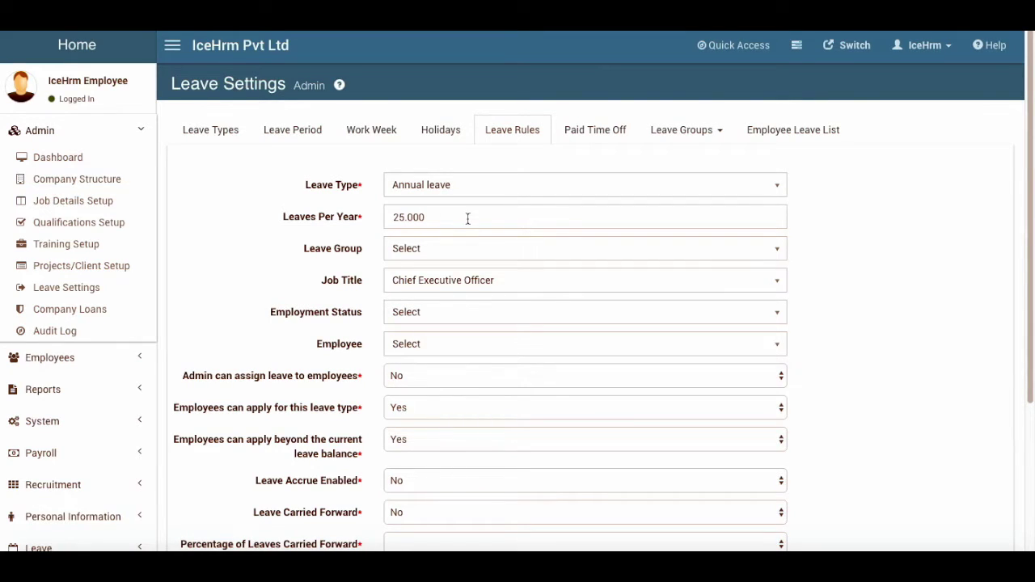
{"action": "scroll", "coordinate": [467, 218], "scroll_direction": "down", "scroll_amount": 3}
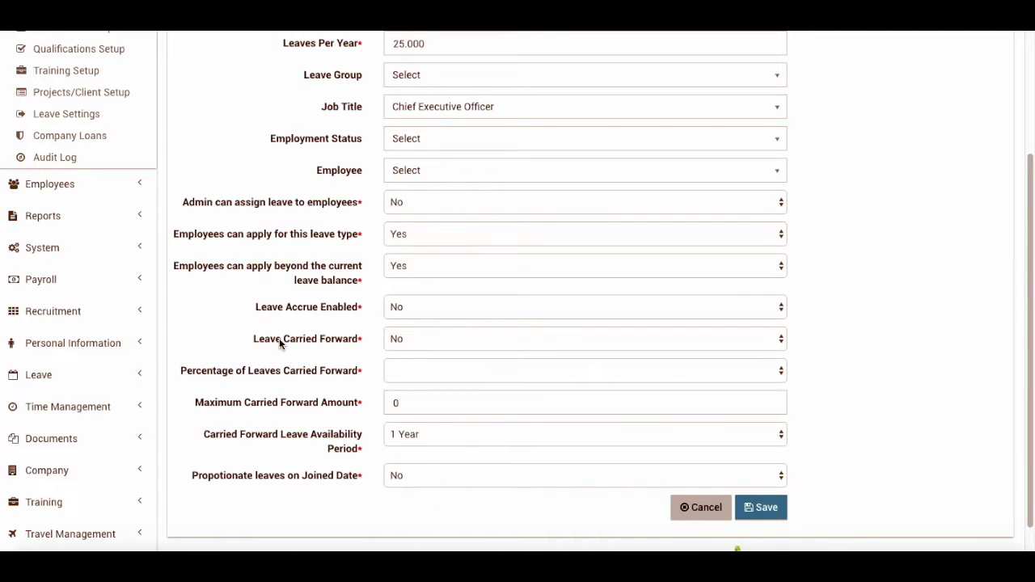
{"action": "scroll", "coordinate": [393, 358], "scroll_direction": "up", "scroll_amount": 3}
{"action": "scroll", "coordinate": [730, 496], "scroll_direction": "down", "scroll_amount": 3}
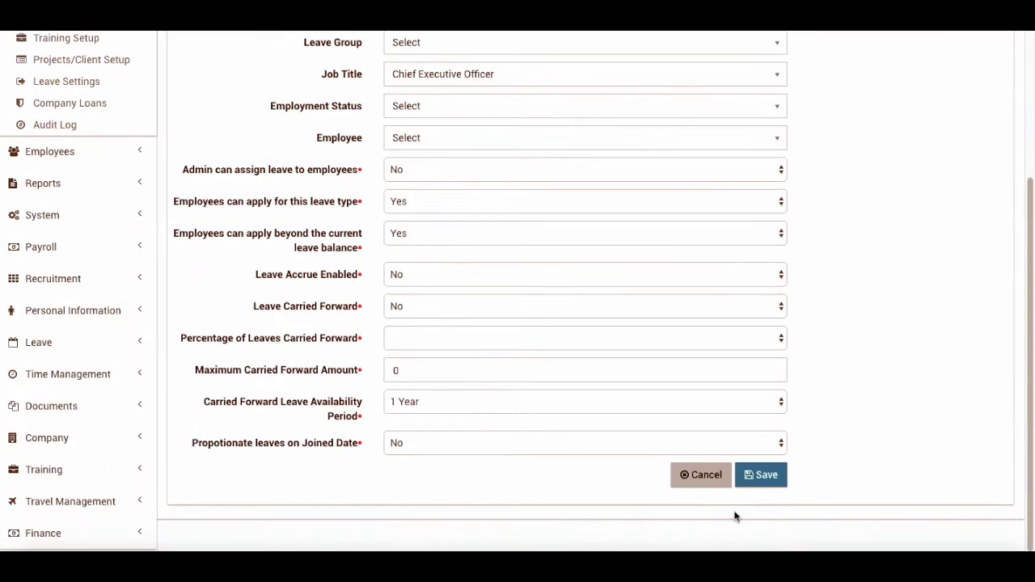
{"action": "left_click", "coordinate": [687, 476]}
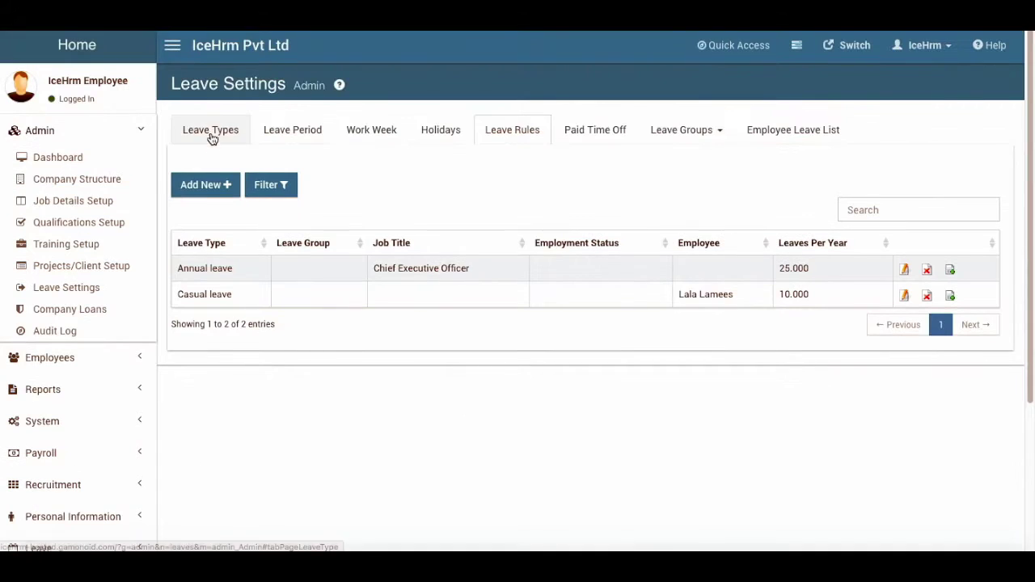
Inspect the Annual leave type's edit form on Leave Types, then cancel without saving
{"action": "left_click", "coordinate": [211, 131]}
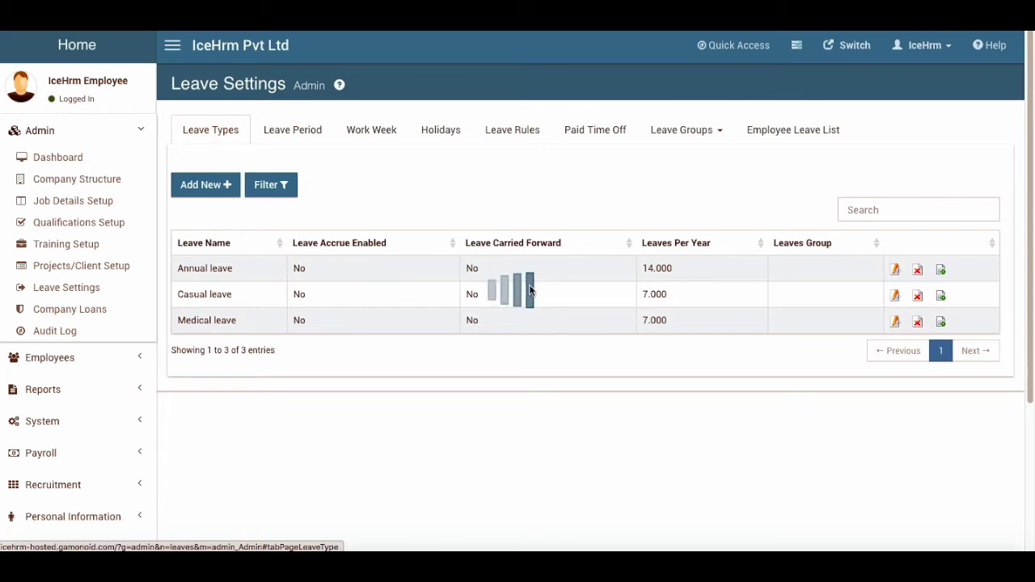
{"action": "left_click", "coordinate": [895, 269]}
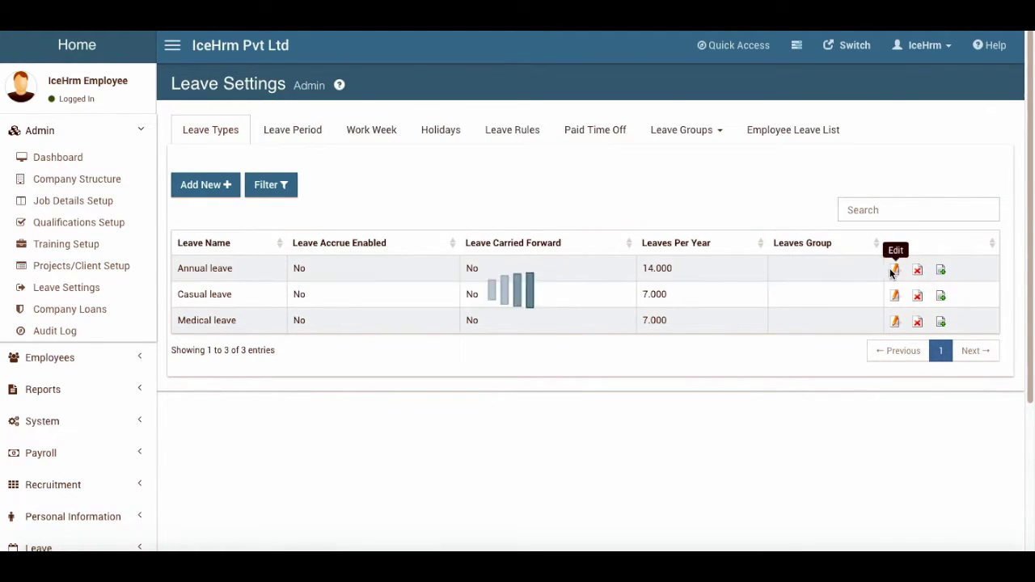
{"action": "scroll", "coordinate": [267, 344], "scroll_direction": "down", "scroll_amount": 3}
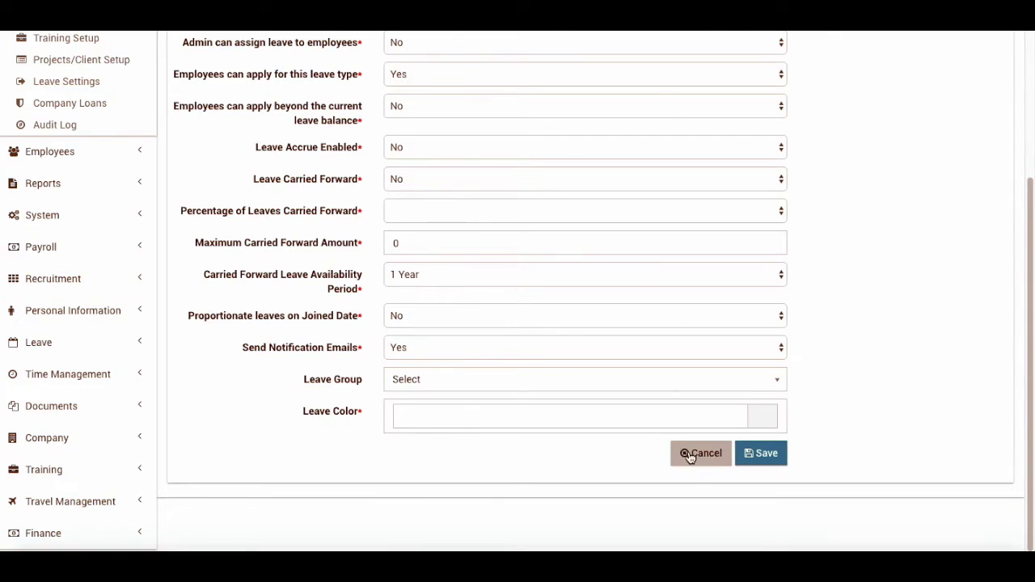
{"action": "left_click", "coordinate": [689, 453]}
{"action": "scroll", "coordinate": [476, 251], "scroll_direction": "up", "scroll_amount": 1}
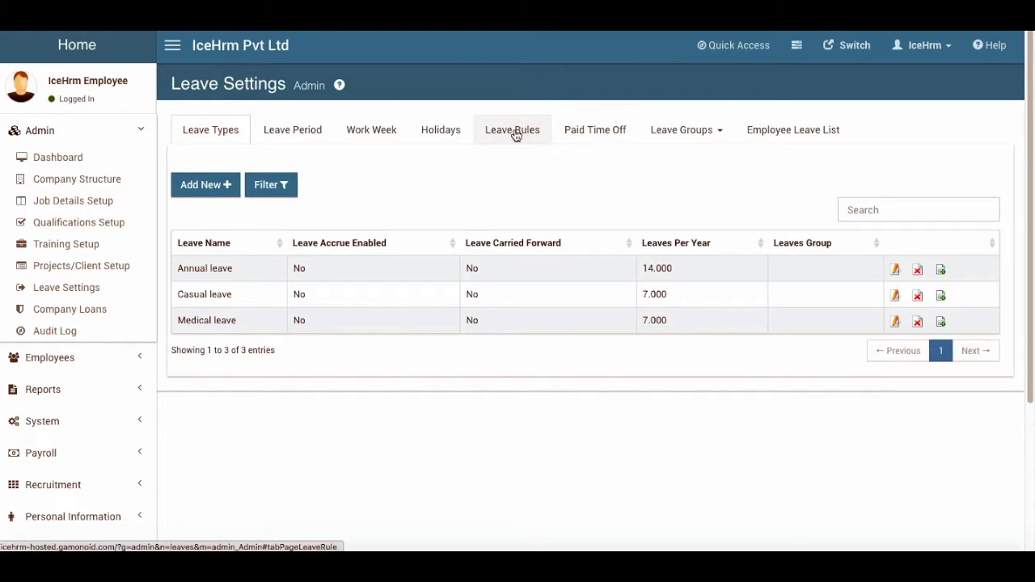
Start a new Paid Time Off entry for the Year 2016 leave period
{"action": "left_click", "coordinate": [575, 130]}
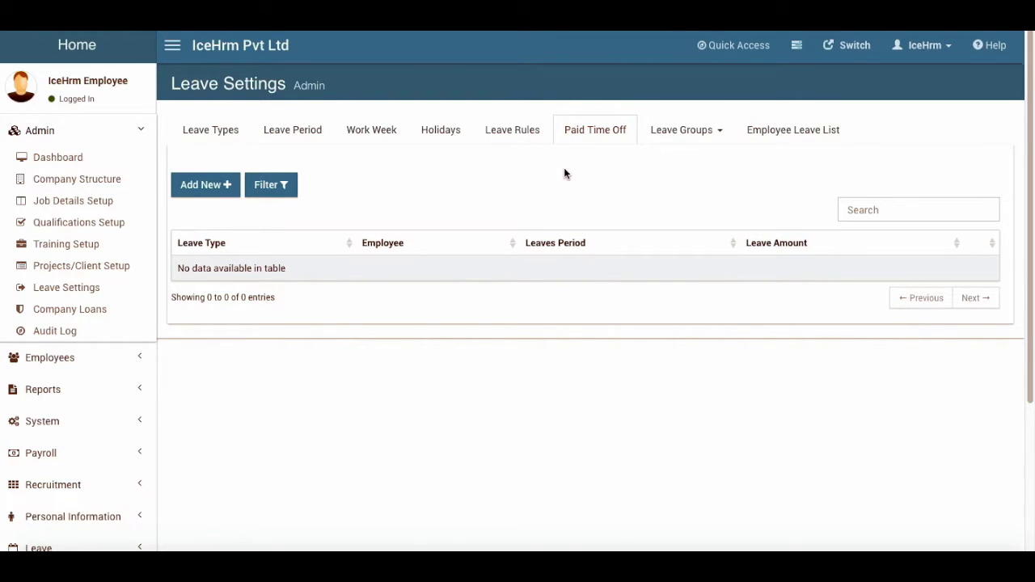
{"action": "left_click", "coordinate": [196, 191]}
{"action": "left_click", "coordinate": [440, 251]}
{"action": "left_click", "coordinate": [462, 251]}
{"action": "left_click", "coordinate": [464, 251]}
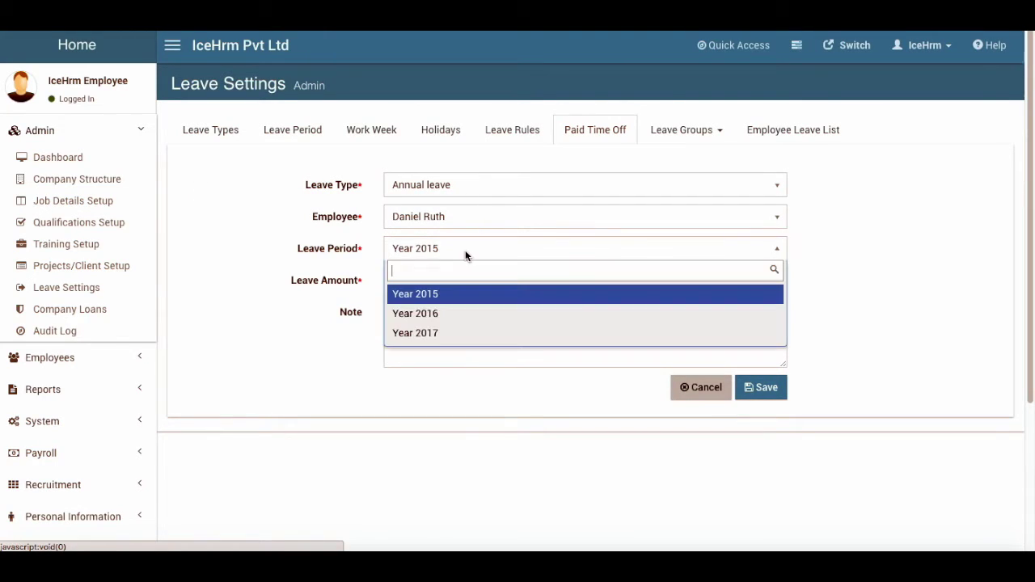
{"action": "left_click", "coordinate": [433, 310]}
Enter a leave amount of 1, choose the leave type, and save the entry
{"action": "left_click", "coordinate": [445, 279]}
{"action": "type", "text": "1"}
{"action": "key", "text": "Tab"}
{"action": "left_click", "coordinate": [432, 185]}
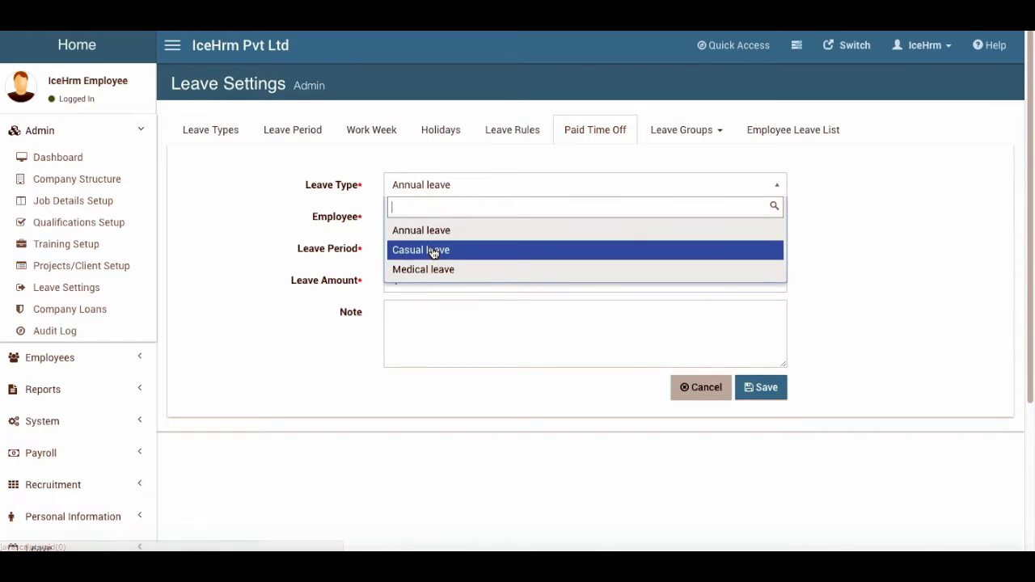
{"action": "left_click", "coordinate": [422, 250]}
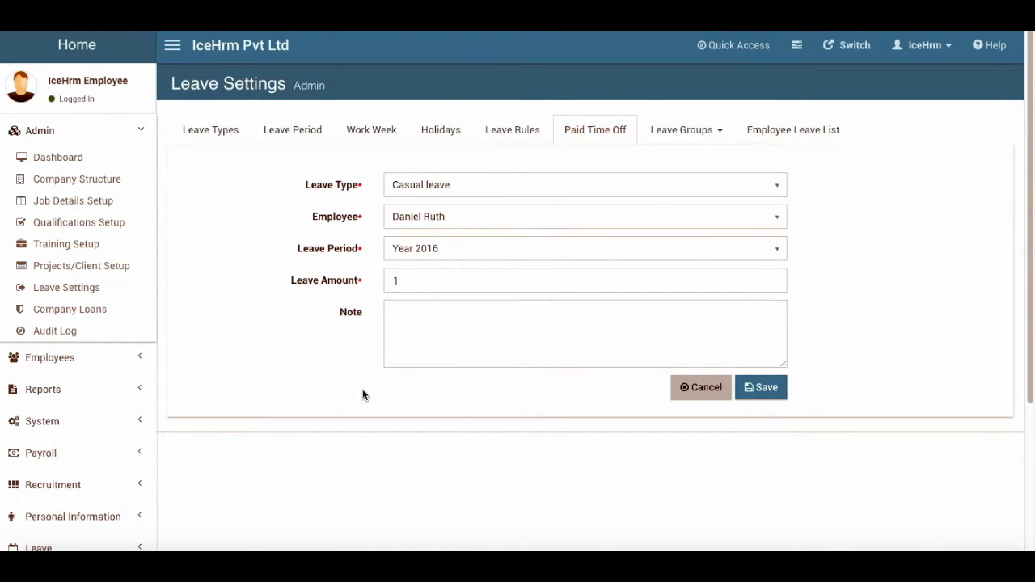
{"action": "left_click", "coordinate": [697, 392]}
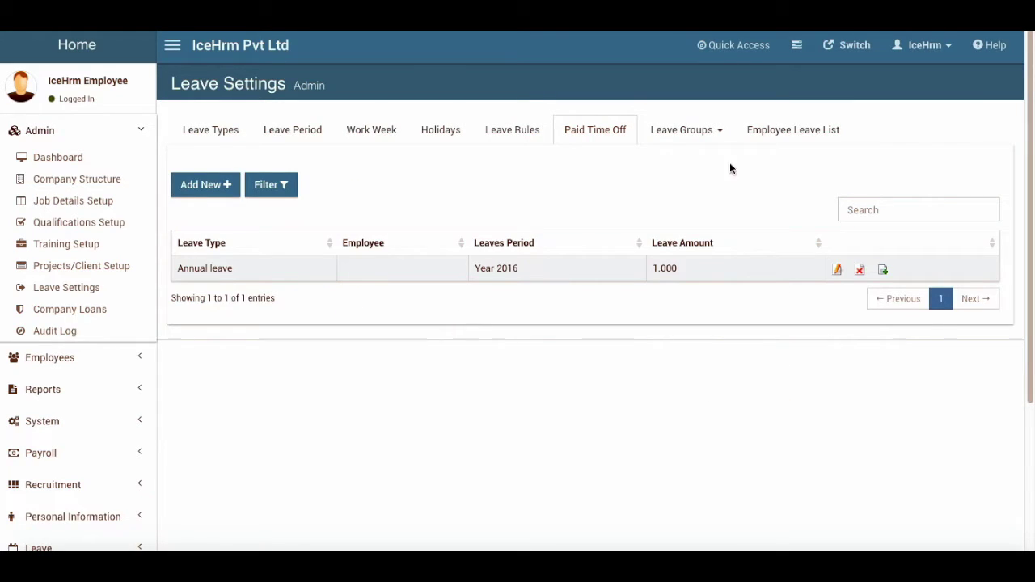
{"action": "left_click", "coordinate": [684, 132]}
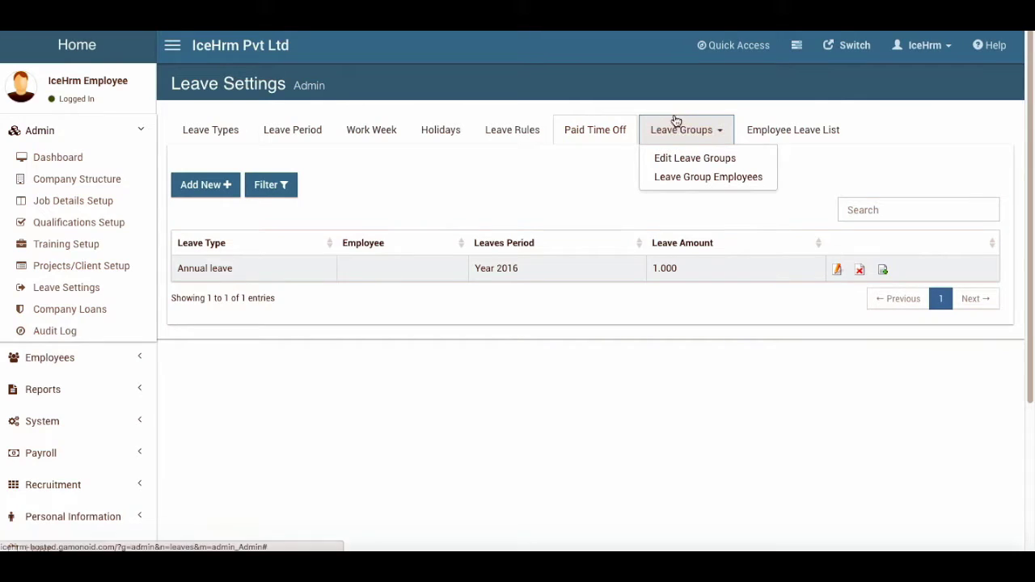
Return to the Leave Types list, opening and closing Leave Groups without choosing anything
{"action": "left_click", "coordinate": [230, 132]}
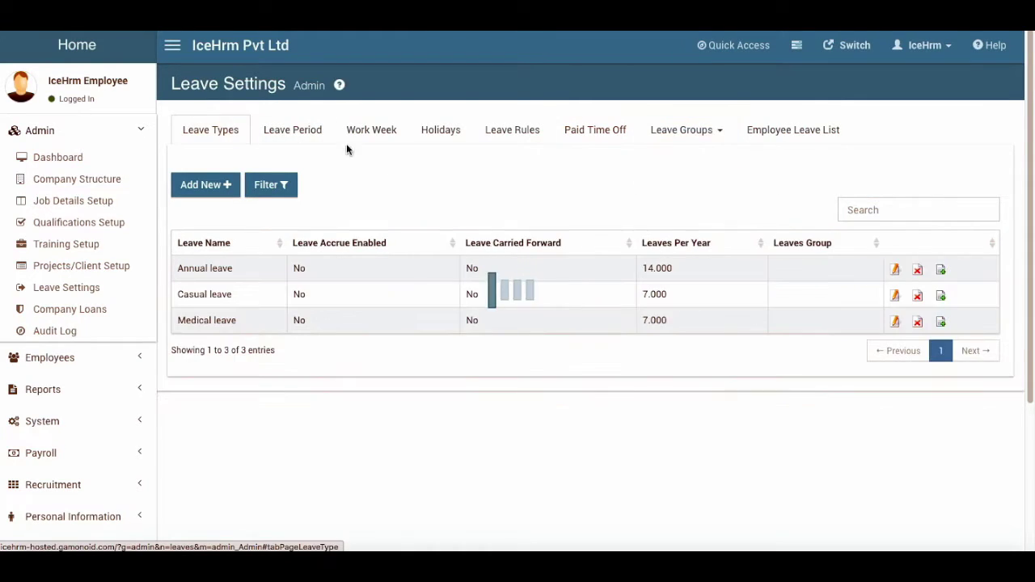
{"action": "left_click", "coordinate": [687, 139]}
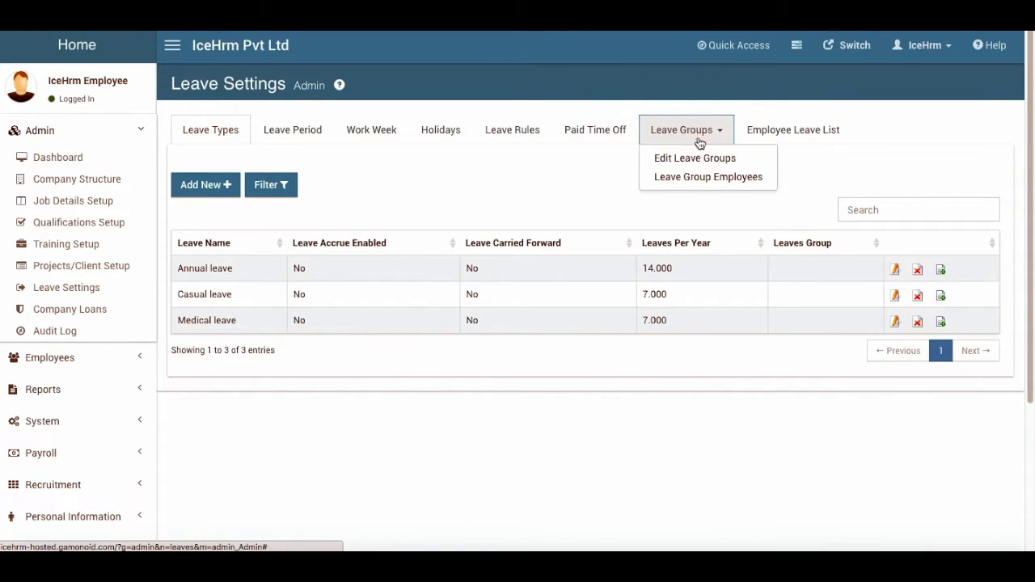
{"action": "left_click", "coordinate": [697, 135]}
{"action": "left_click", "coordinate": [697, 135]}
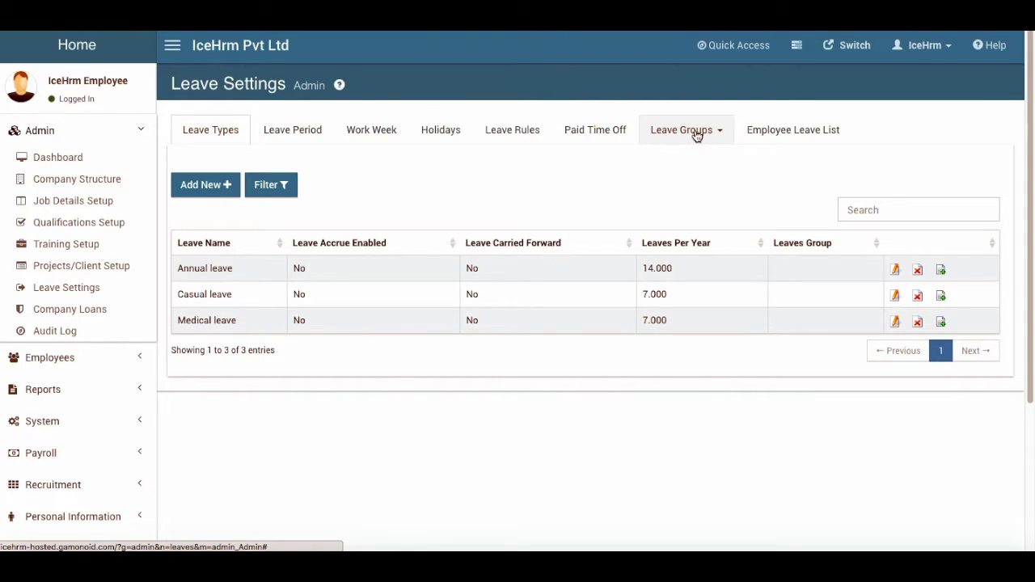
Open the Employee Leave List and look over the first leave request's details
{"action": "left_click", "coordinate": [782, 132]}
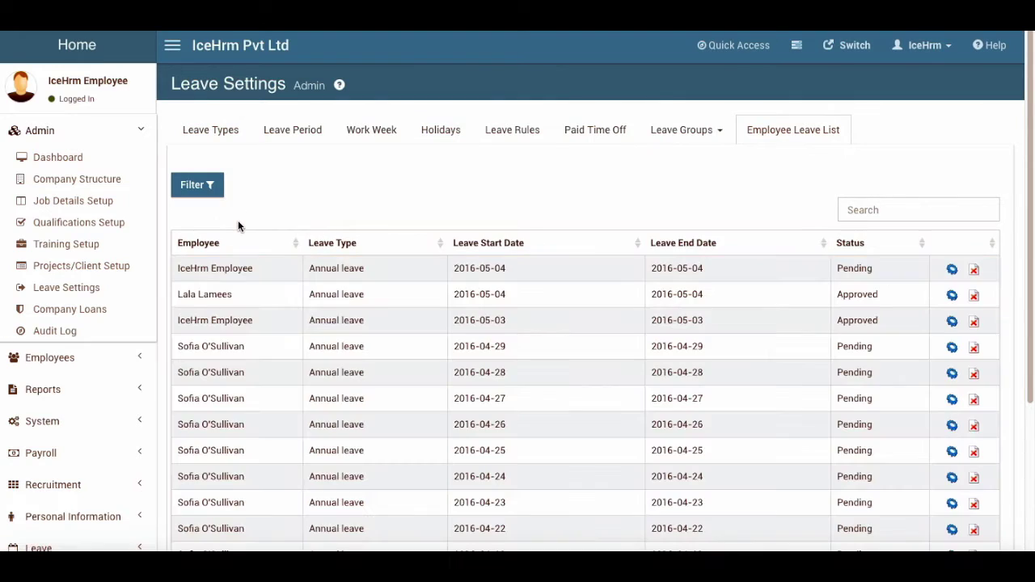
{"action": "scroll", "coordinate": [448, 333], "scroll_direction": "down", "scroll_amount": 3}
{"action": "scroll", "coordinate": [448, 333], "scroll_direction": "up", "scroll_amount": 3}
{"action": "scroll", "coordinate": [448, 328], "scroll_direction": "down", "scroll_amount": 3}
{"action": "scroll", "coordinate": [448, 328], "scroll_direction": "up", "scroll_amount": 1}
{"action": "left_click", "coordinate": [941, 93]}
{"action": "left_click", "coordinate": [704, 67]}
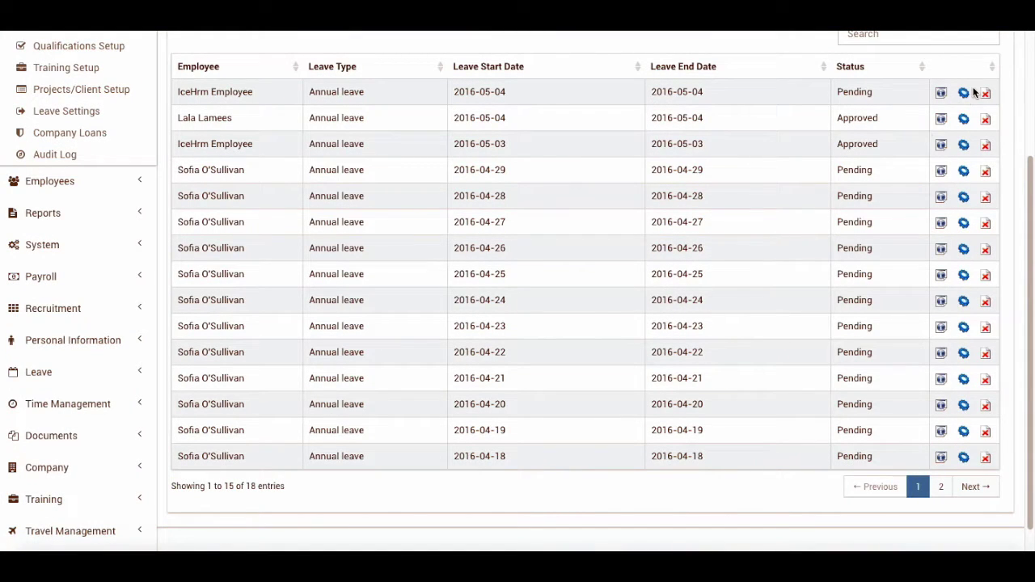
{"action": "scroll", "coordinate": [808, 210], "scroll_direction": "up", "scroll_amount": 2}
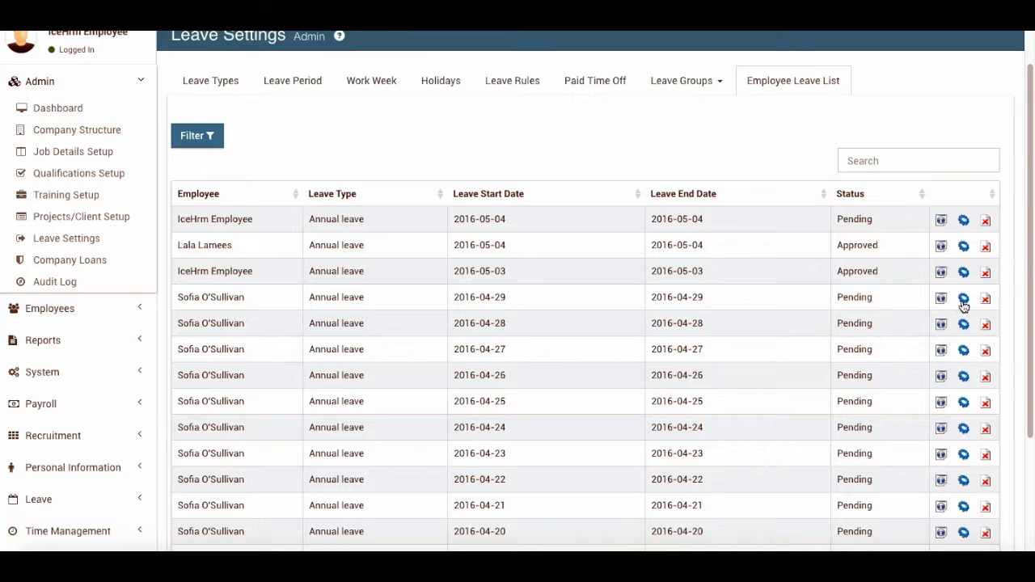
Change the 2016-04-29 Annual leave request's status from Pending to Approved
{"action": "left_click", "coordinate": [963, 298]}
{"action": "left_click", "coordinate": [401, 152]}
{"action": "left_click", "coordinate": [376, 139]}
{"action": "left_click", "coordinate": [370, 206]}
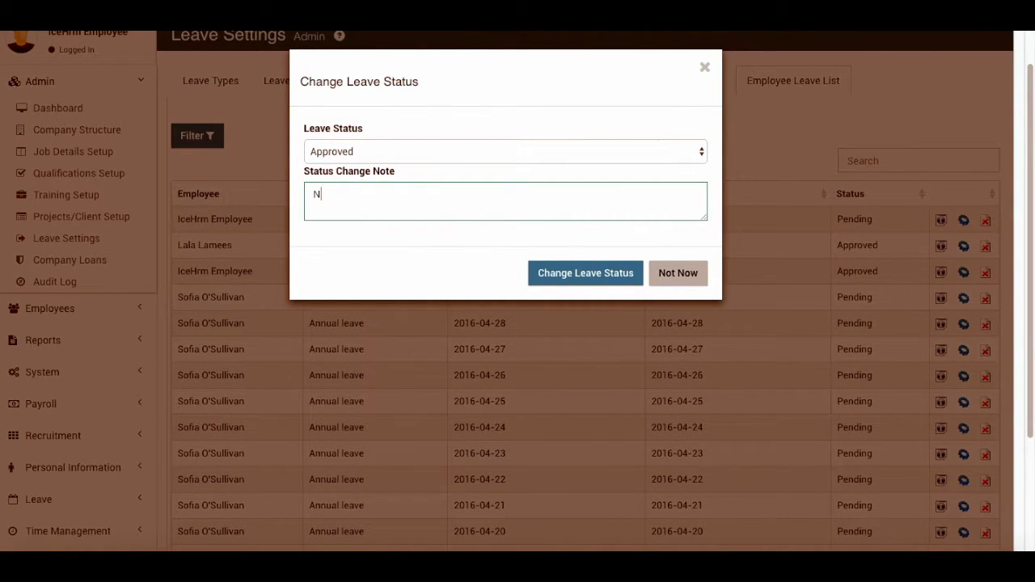
{"action": "key", "text": "BackSpace"}
{"action": "key", "text": "BackSpace"}
{"action": "key", "text": "BackSpace"}
{"action": "key", "text": "BackSpace"}
{"action": "left_click", "coordinate": [615, 279]}
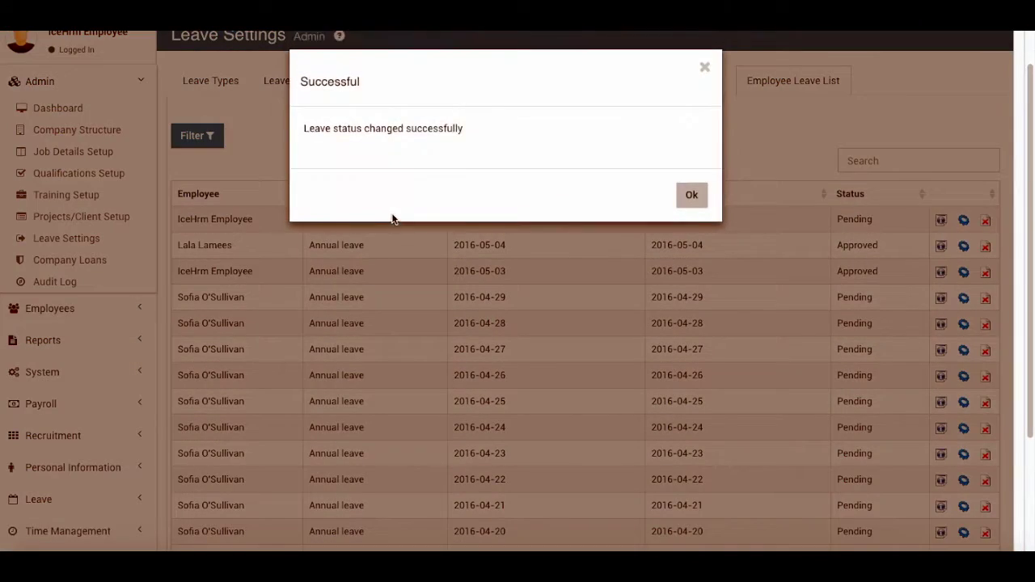
{"action": "left_click", "coordinate": [691, 194]}
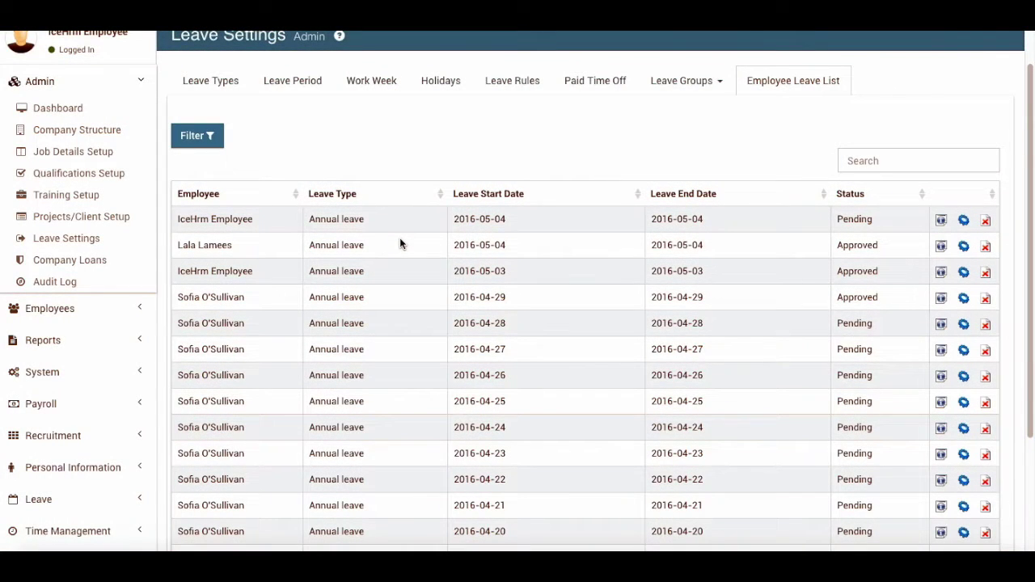
{"action": "scroll", "coordinate": [324, 223], "scroll_direction": "up", "scroll_amount": 1}
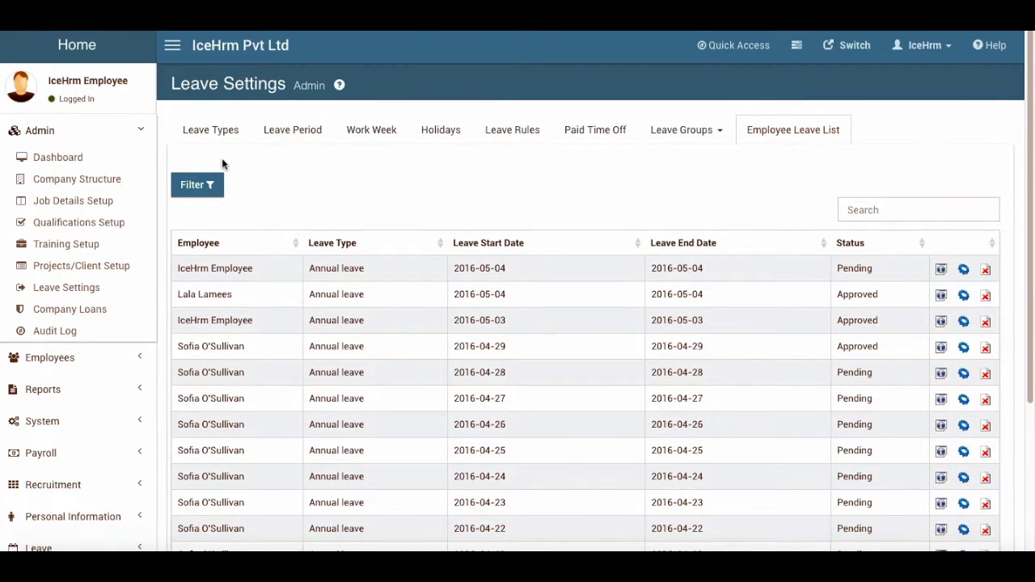
{"action": "left_click", "coordinate": [217, 130]}
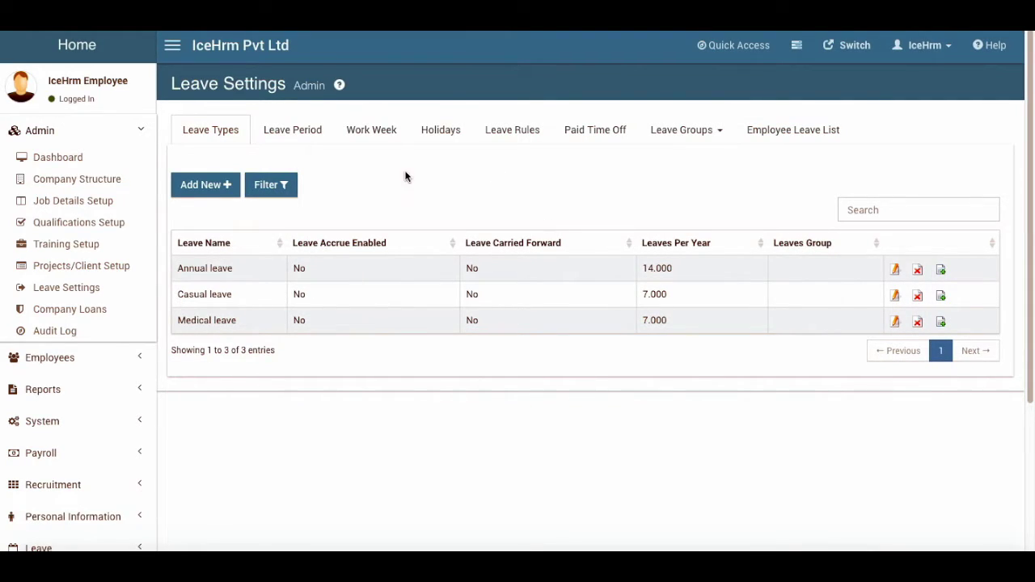
Glance at Leave Period, then open Leave Management from the Leave sidebar section
{"action": "left_click", "coordinate": [304, 133]}
{"action": "left_click", "coordinate": [210, 125]}
{"action": "scroll", "coordinate": [41, 404], "scroll_direction": "down", "scroll_amount": 2}
{"action": "left_click", "coordinate": [46, 431]}
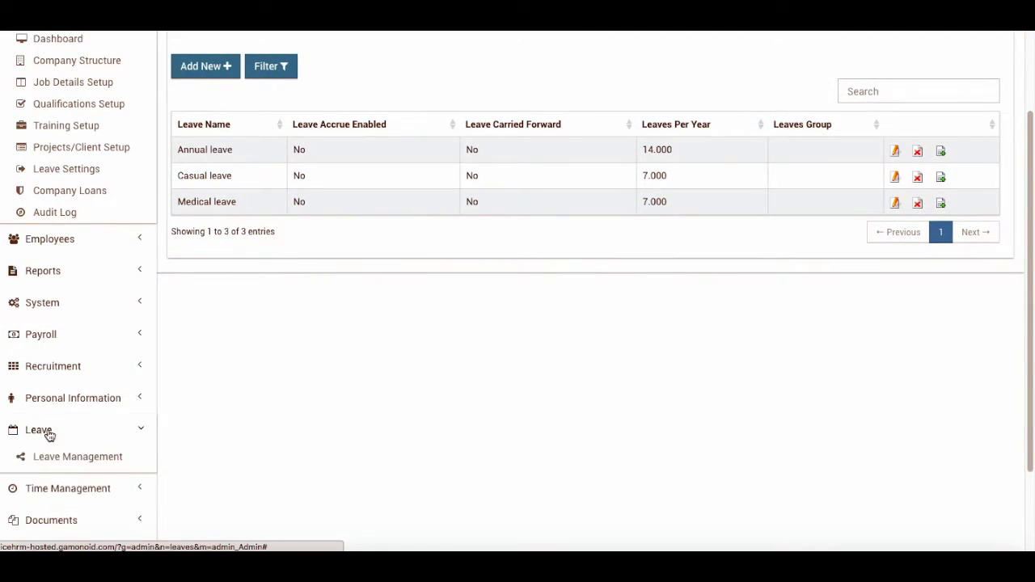
{"action": "left_click", "coordinate": [71, 458]}
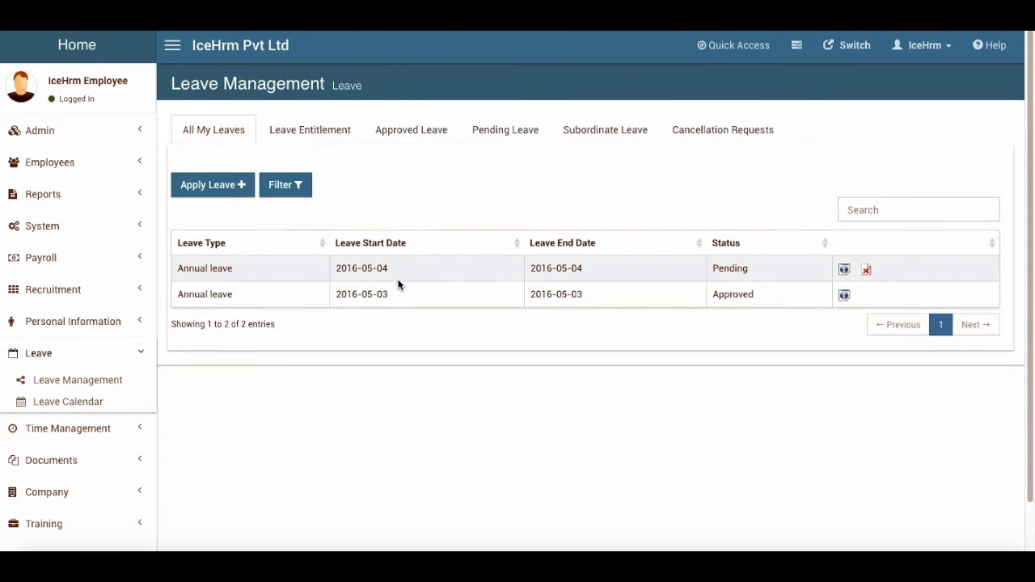
View the leave entitlement balances, visit Leave Settings, and reload the list of my leaves
{"action": "left_click", "coordinate": [314, 129]}
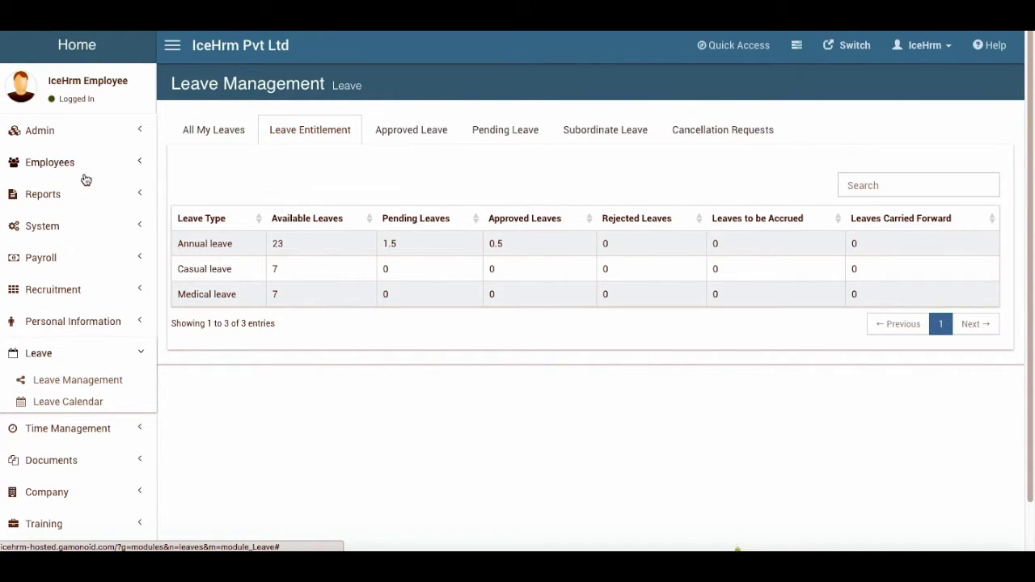
{"action": "left_click", "coordinate": [51, 137]}
{"action": "left_click", "coordinate": [71, 288]}
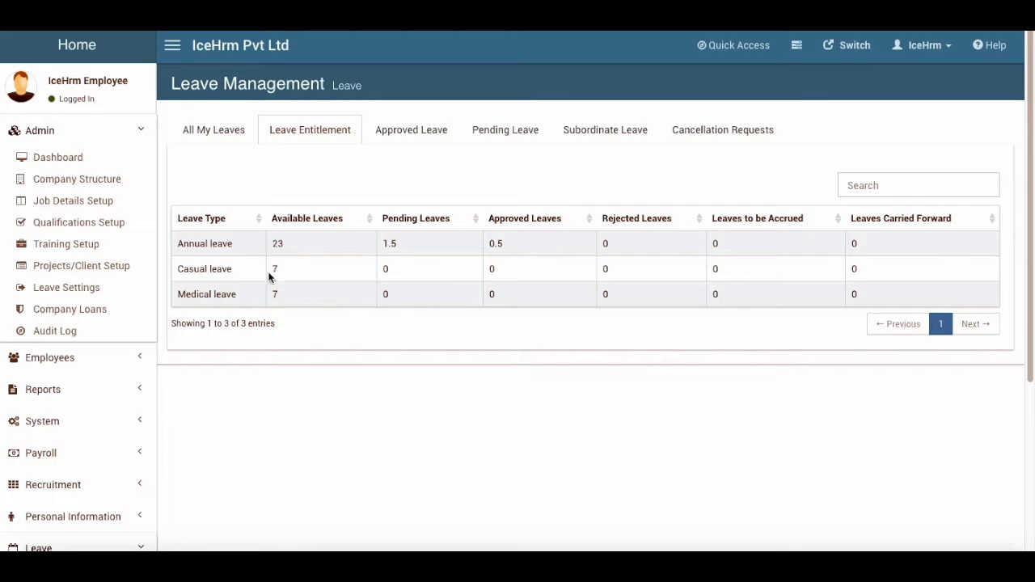
{"action": "left_click", "coordinate": [220, 130]}
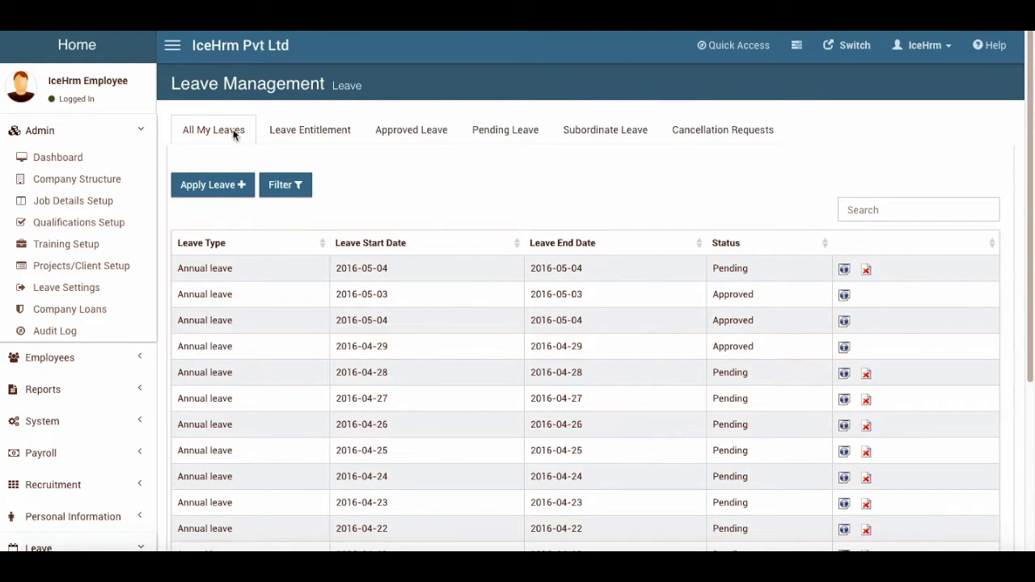
{"action": "left_click", "coordinate": [223, 132]}
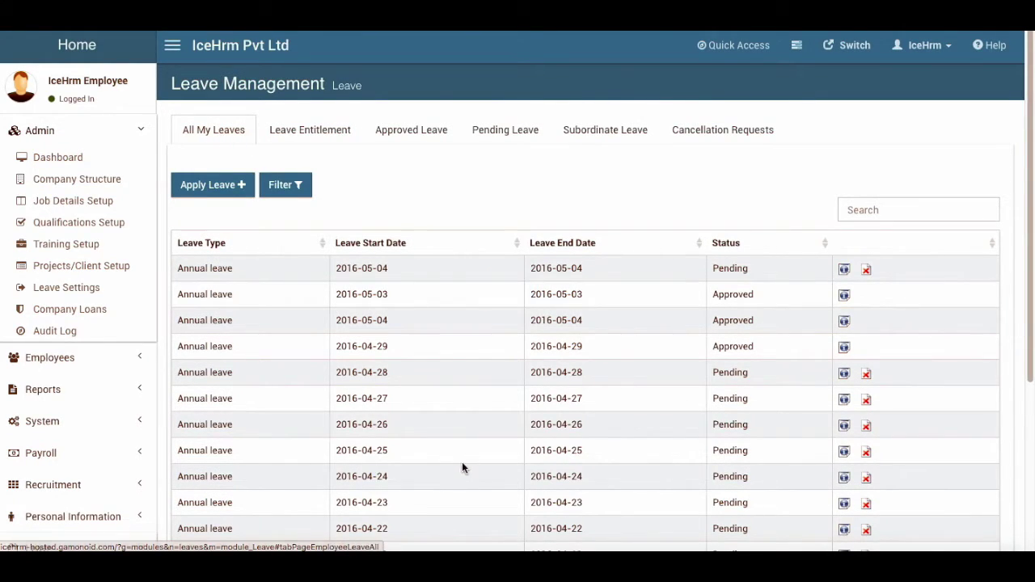
{"action": "scroll", "coordinate": [462, 467], "scroll_direction": "down", "scroll_amount": 3}
{"action": "scroll", "coordinate": [180, 368], "scroll_direction": "up", "scroll_amount": 3}
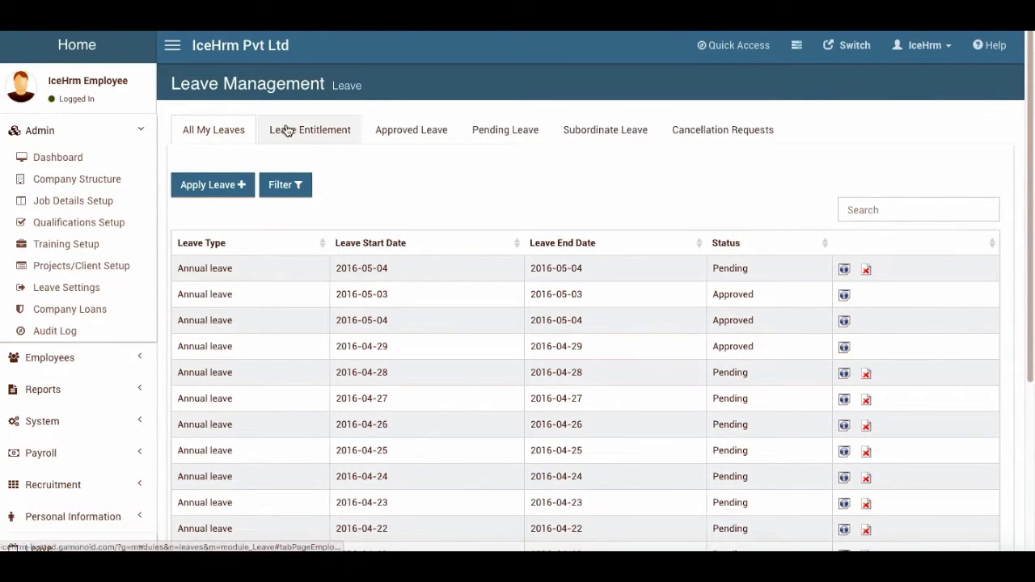
Return to Leave Entitlement: Annual leave 23 available, Casual and Medical 7 each
{"action": "left_click", "coordinate": [287, 130]}
{"action": "scroll", "coordinate": [129, 485], "scroll_direction": "down", "scroll_amount": 3}
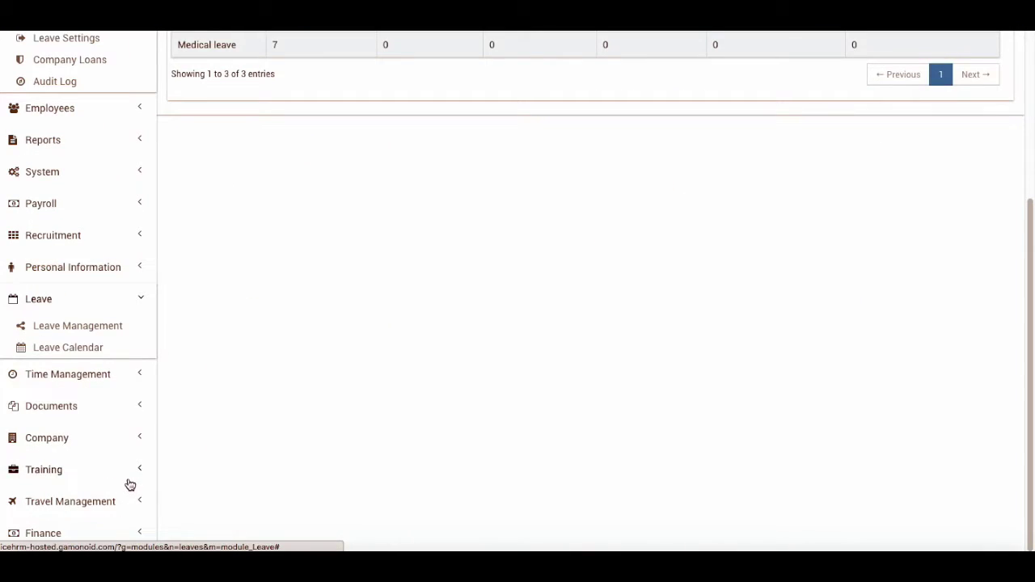
{"action": "left_click", "coordinate": [111, 334]}
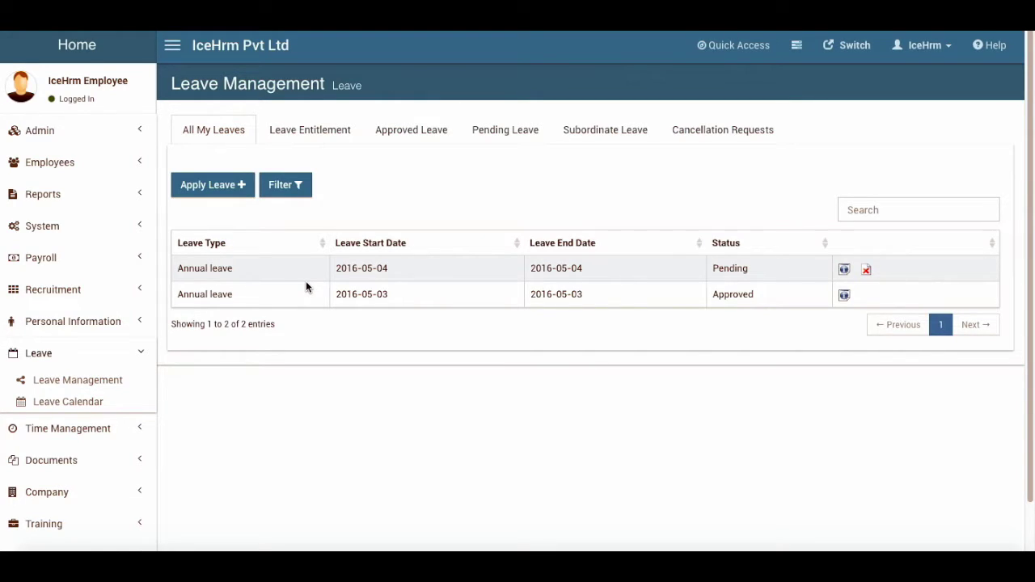
{"action": "left_click", "coordinate": [343, 131]}
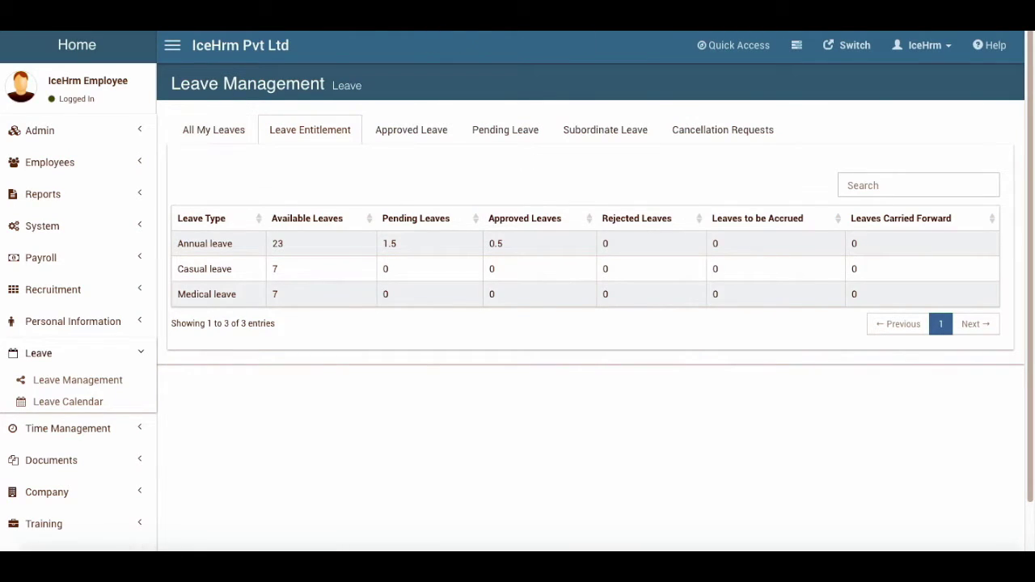
{"action": "left_click", "coordinate": [60, 139]}
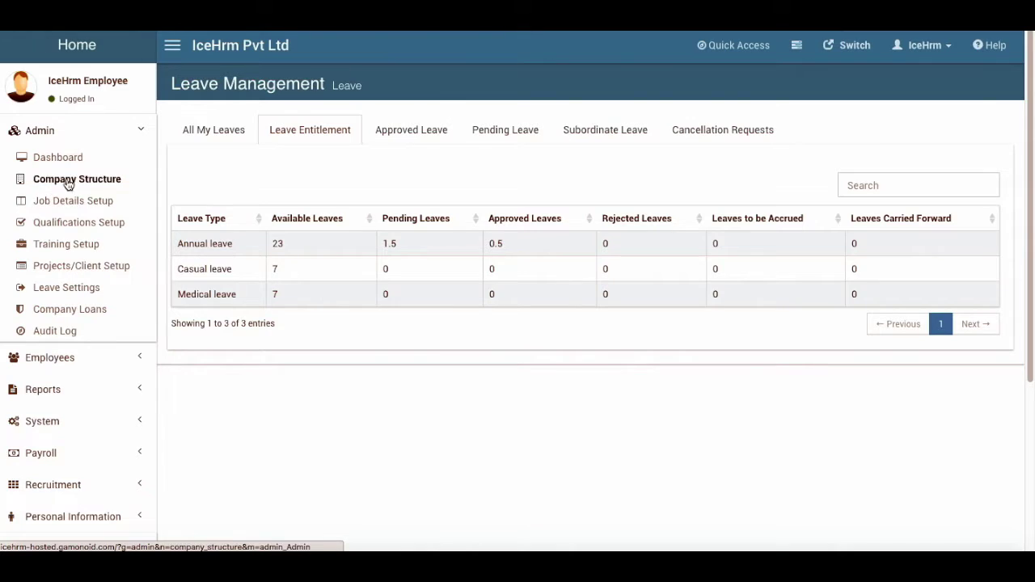
{"action": "left_click", "coordinate": [49, 131]}
Open the first employee's profile from the Employees list and find their Chief Executive Officer job title
{"action": "left_click", "coordinate": [68, 163]}
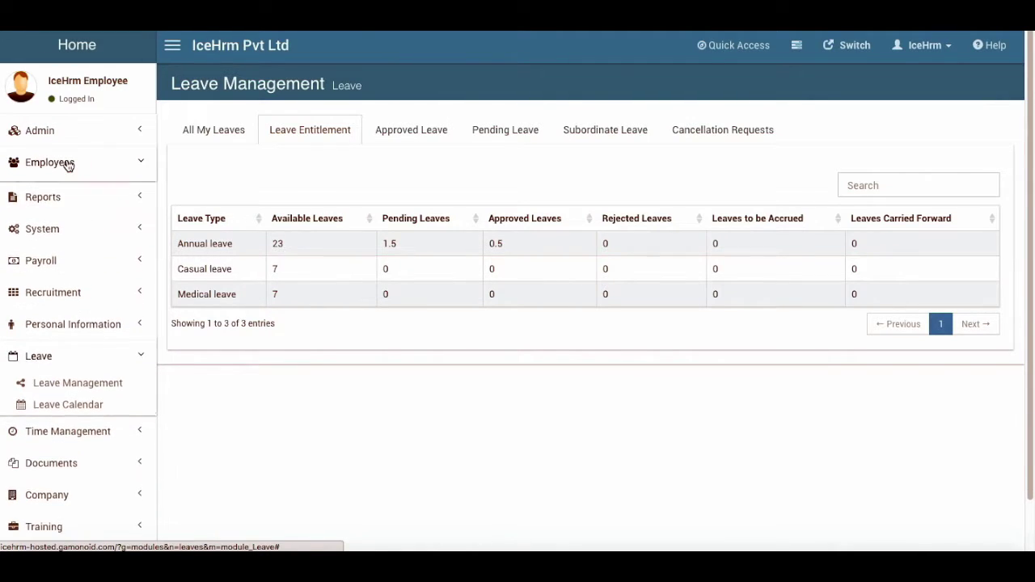
{"action": "left_click", "coordinate": [73, 185]}
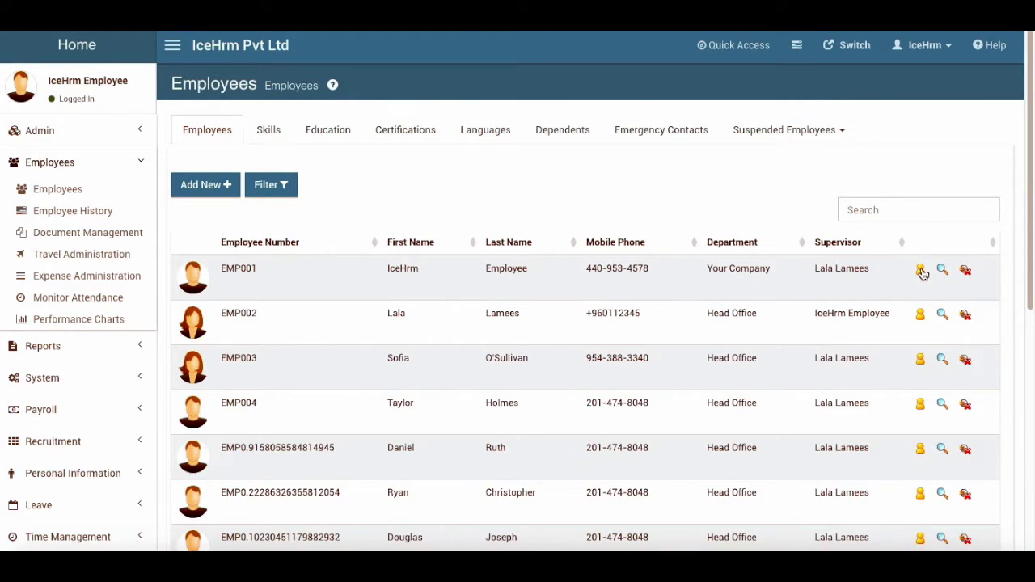
{"action": "left_click", "coordinate": [942, 271]}
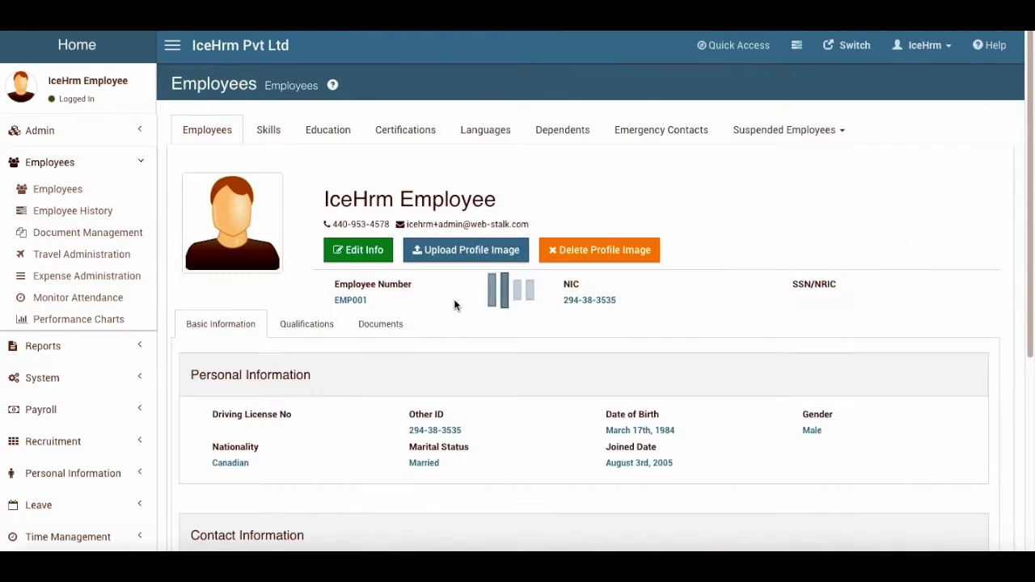
{"action": "scroll", "coordinate": [330, 384], "scroll_direction": "down", "scroll_amount": 3}
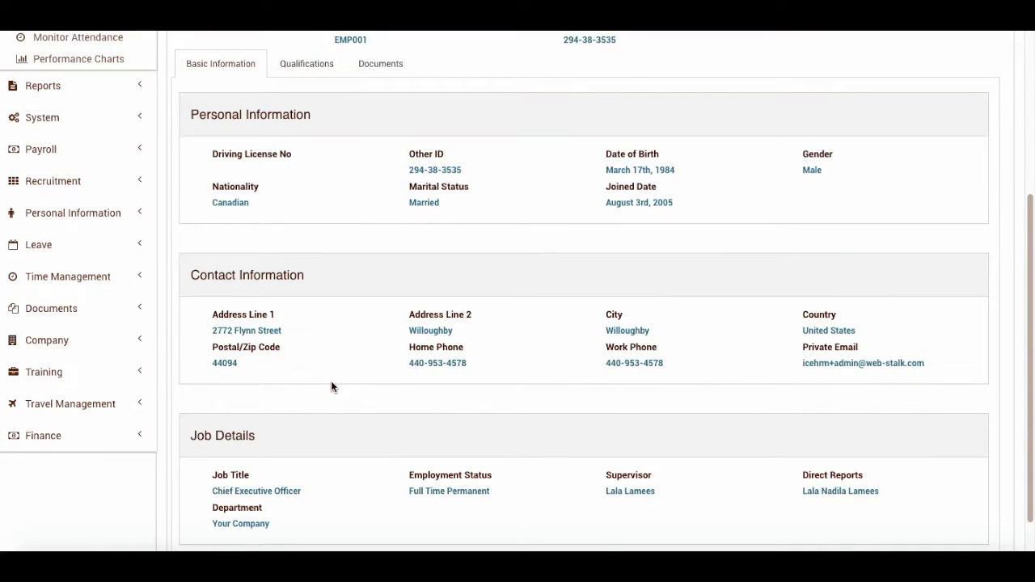
{"action": "scroll", "coordinate": [330, 387], "scroll_direction": "down", "scroll_amount": 1}
{"action": "left_click_drag", "start_coordinate": [212, 445], "coordinate": [299, 450]}
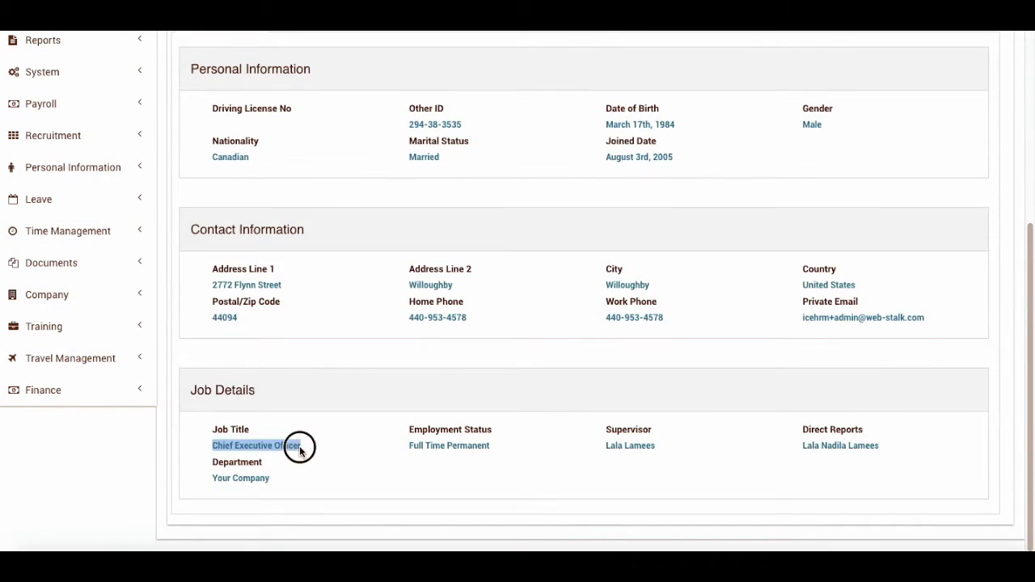
{"action": "scroll", "coordinate": [381, 400], "scroll_direction": "up", "scroll_amount": 5}
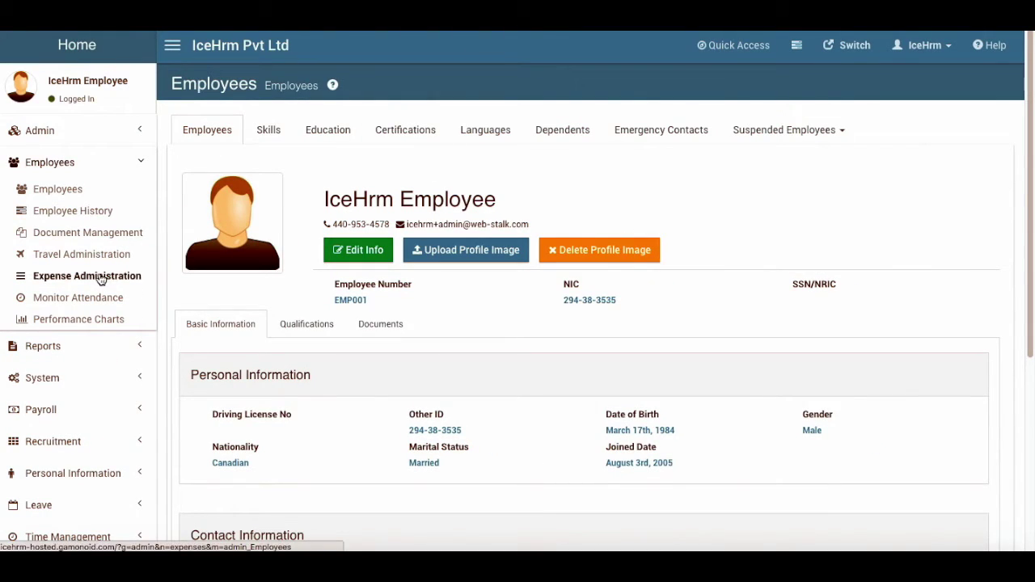
Open Admin Leave Settings and look over the Leave Rules and Leave Types lists
{"action": "left_click", "coordinate": [84, 134]}
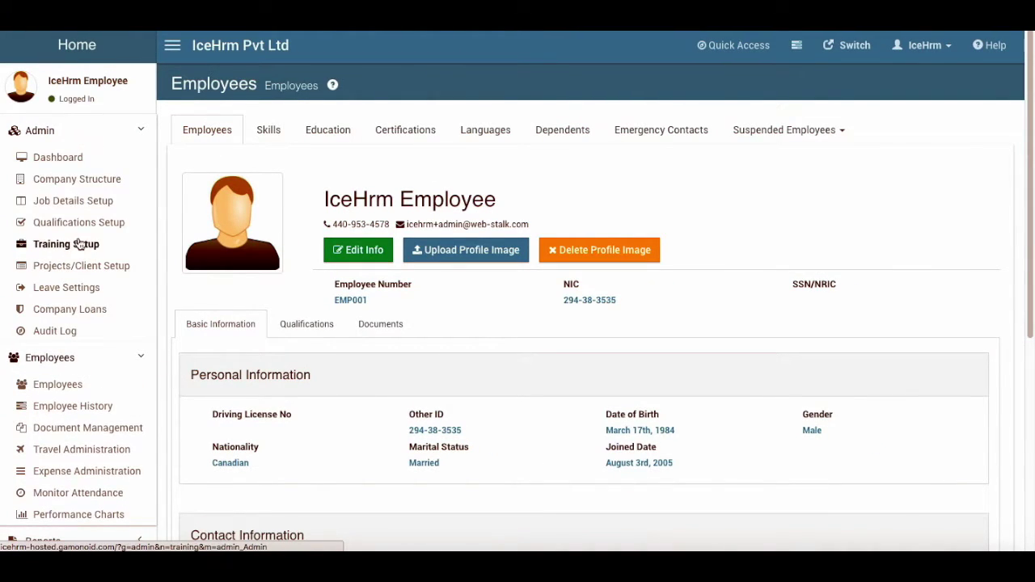
{"action": "left_click", "coordinate": [66, 287]}
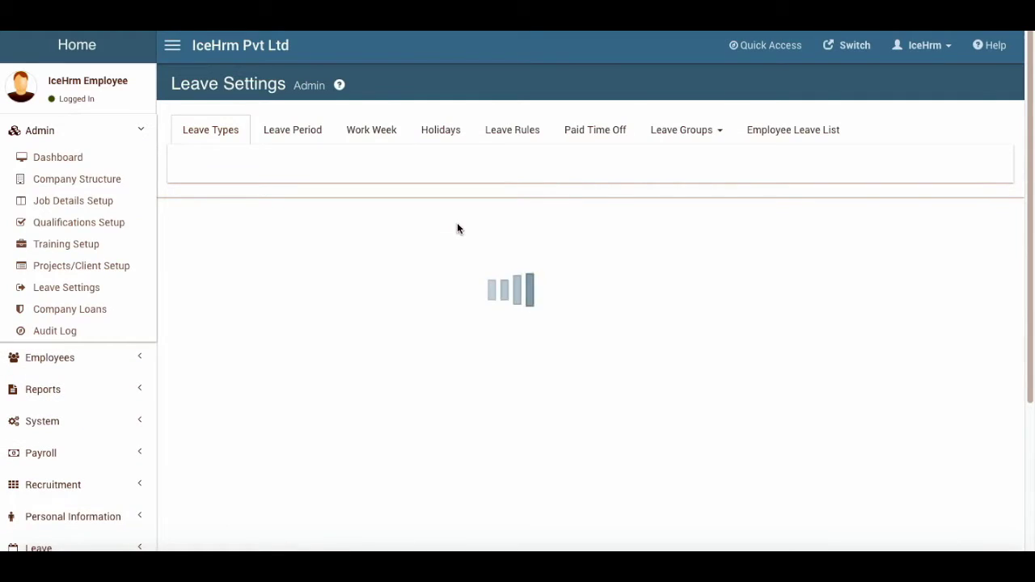
{"action": "left_click", "coordinate": [531, 131]}
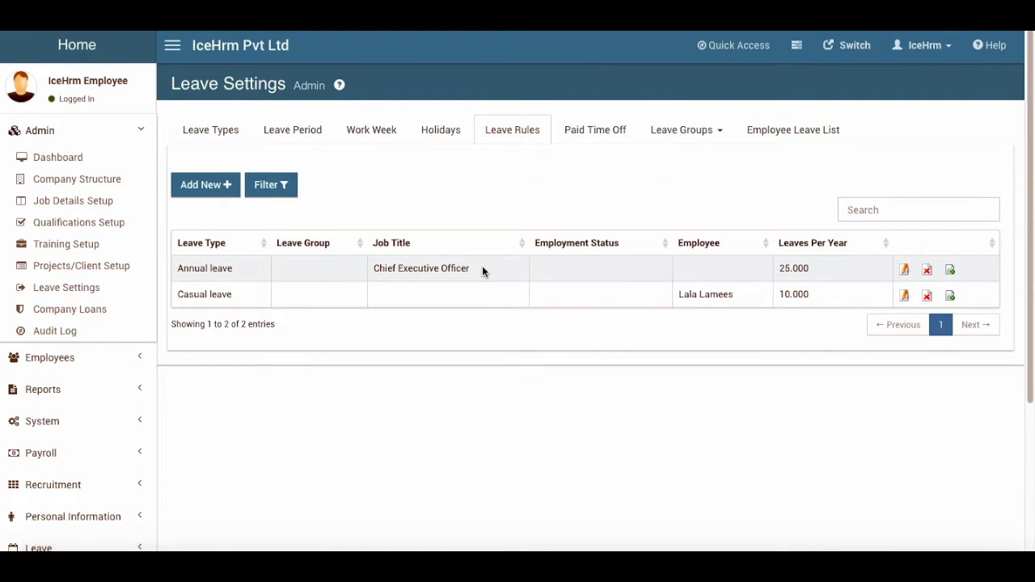
{"action": "left_click", "coordinate": [219, 136]}
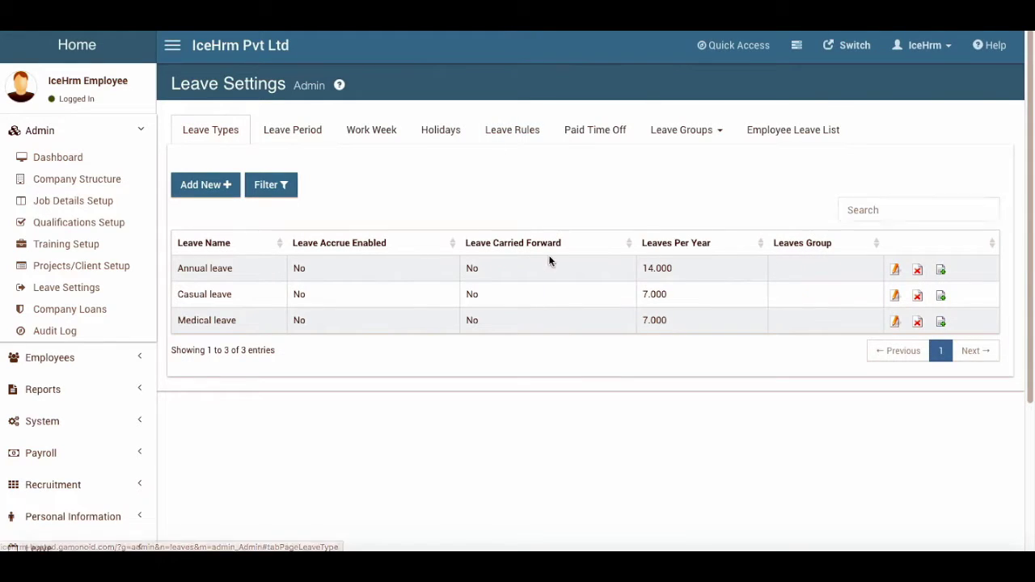
{"action": "left_click", "coordinate": [505, 142]}
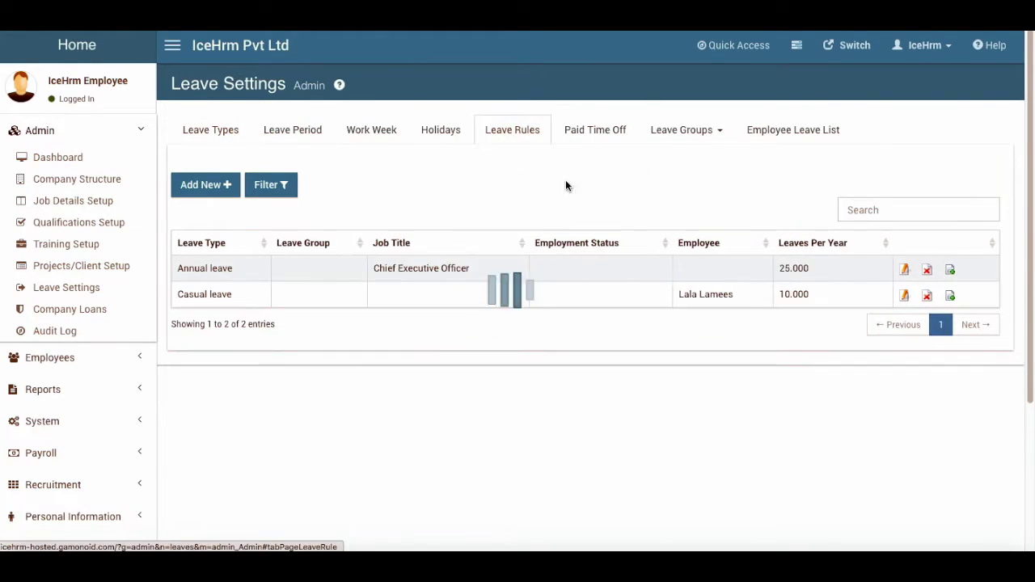
Delete the Chief Executive Officer's 25-day Annual leave rule, leaving only the Casual rule
{"action": "left_click", "coordinate": [927, 271]}
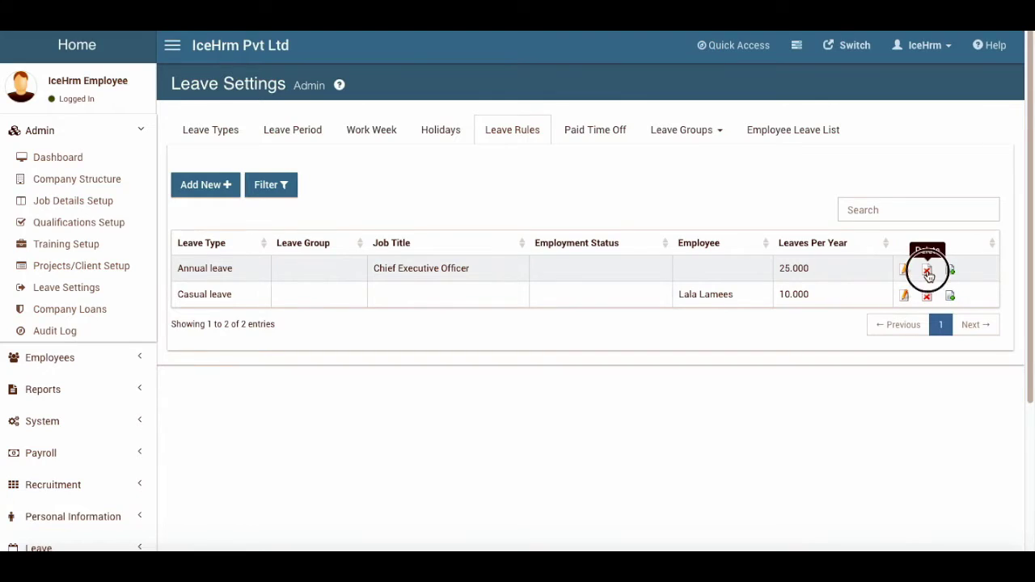
{"action": "left_click", "coordinate": [689, 194]}
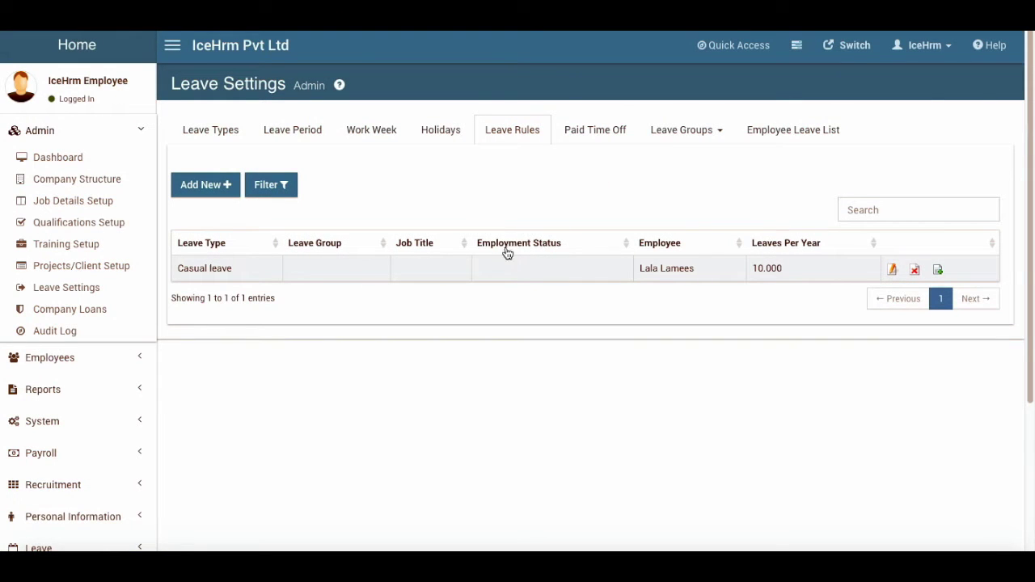
{"action": "scroll", "coordinate": [65, 323], "scroll_direction": "down", "scroll_amount": 1}
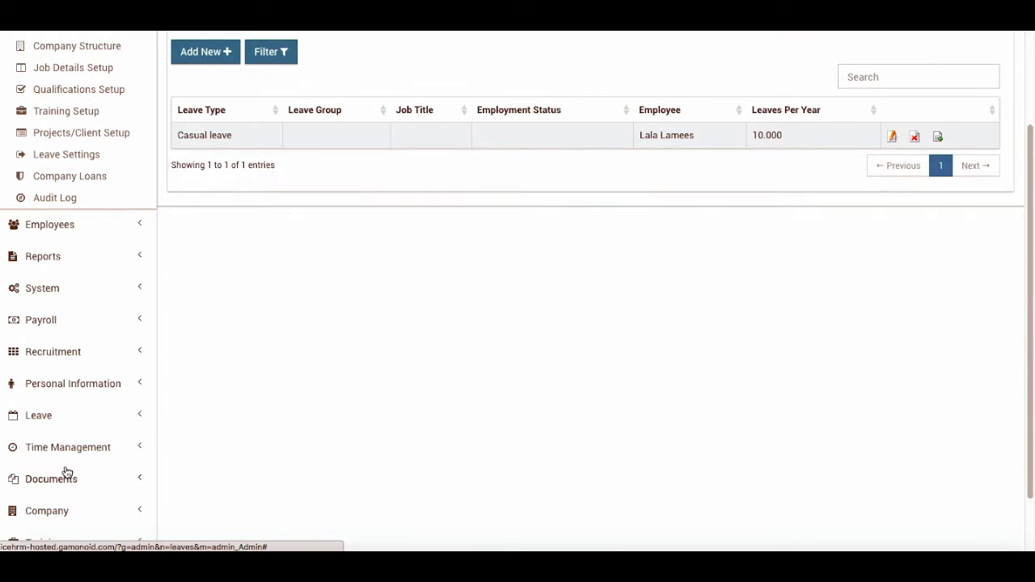
{"action": "scroll", "coordinate": [65, 473], "scroll_direction": "down", "scroll_amount": 2}
{"action": "left_click", "coordinate": [87, 377]}
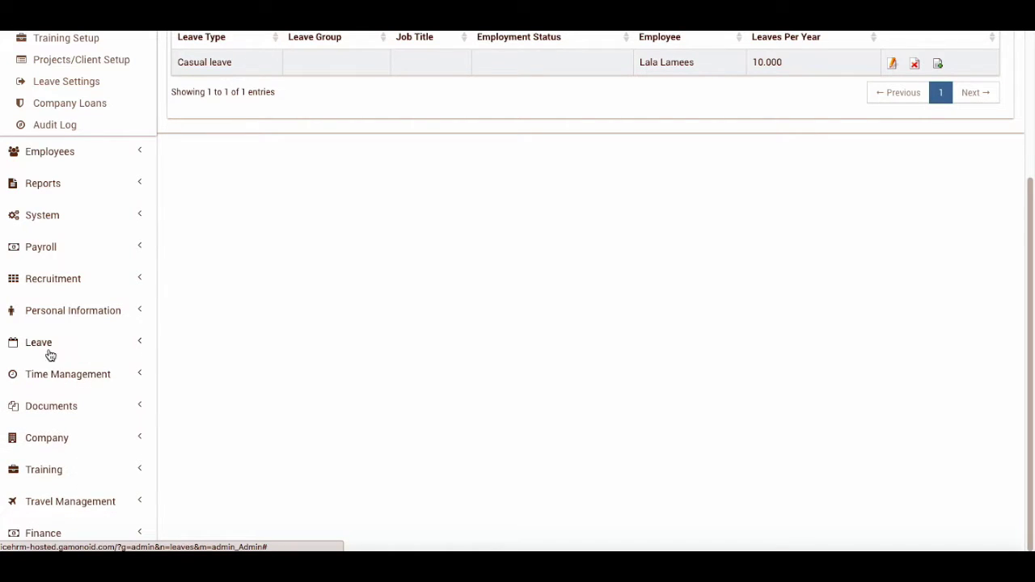
{"action": "left_click", "coordinate": [48, 348]}
Check the Leave Entitlement showing 12 annual days, then the Approved and Pending lists
{"action": "left_click", "coordinate": [64, 369]}
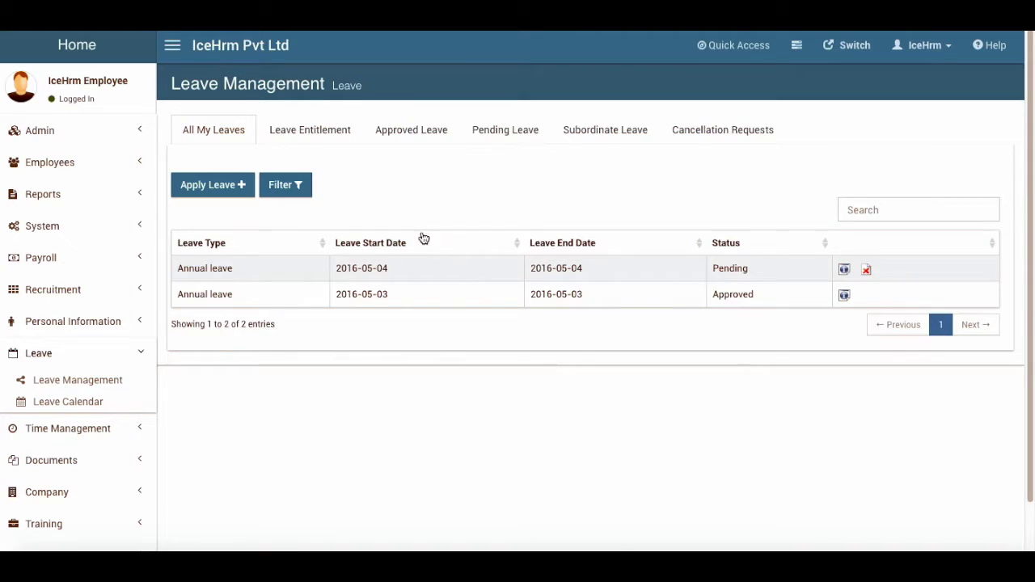
{"action": "left_click", "coordinate": [319, 130]}
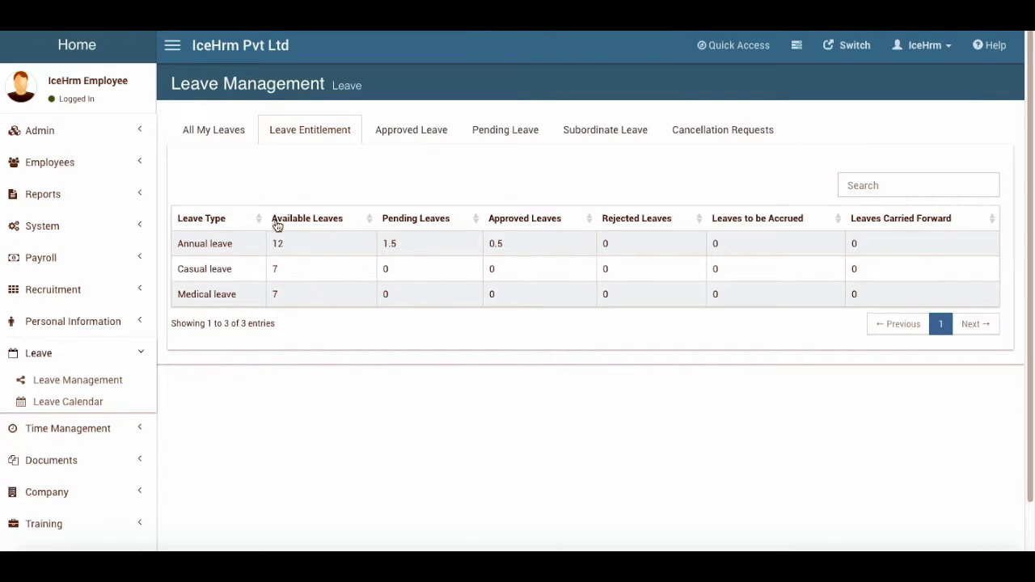
{"action": "left_click", "coordinate": [406, 129]}
{"action": "left_click", "coordinate": [511, 132]}
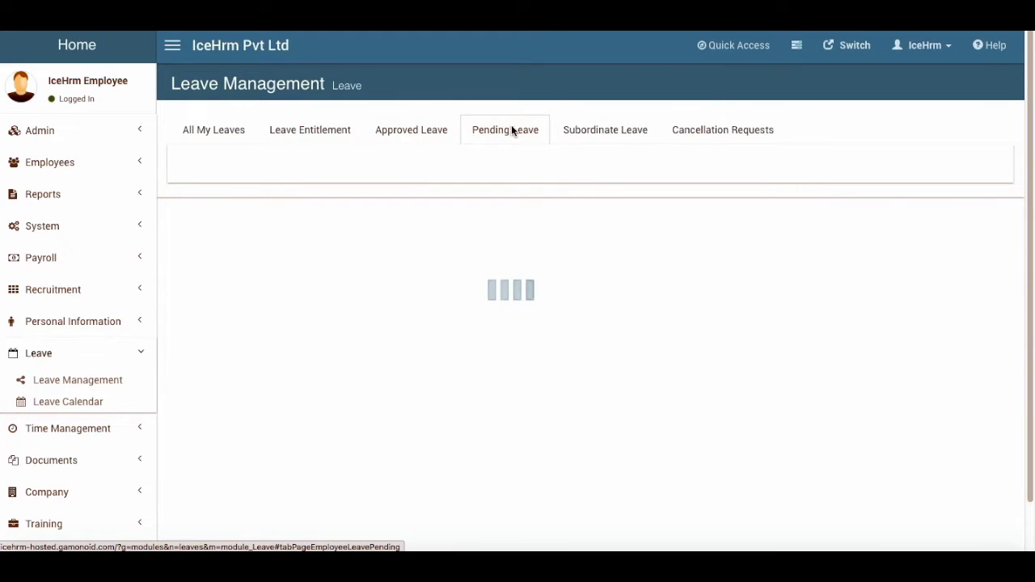
Inspect the leave days of a subordinate's Annual leave request under Subordinate Leave
{"action": "left_click", "coordinate": [611, 133]}
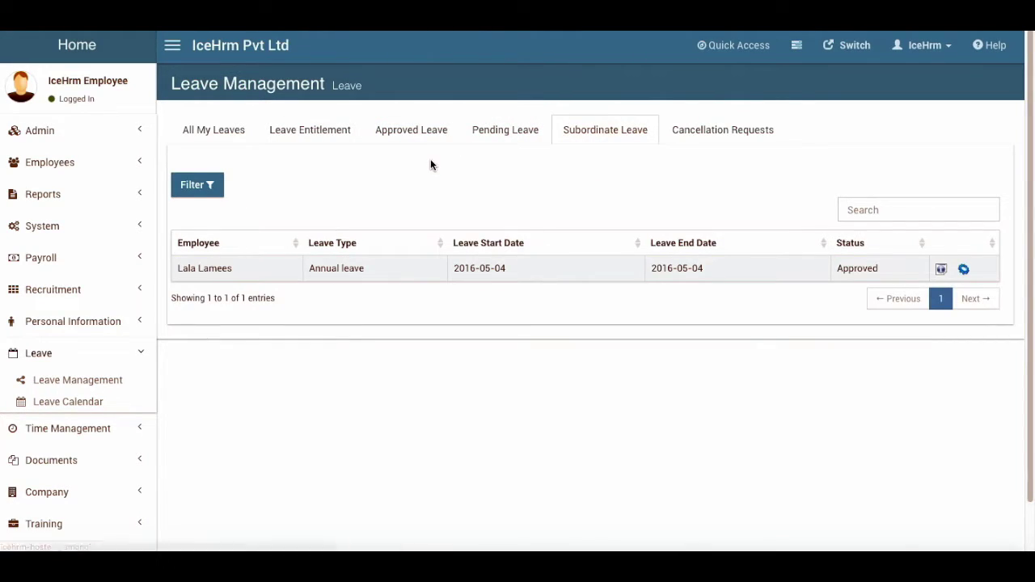
{"action": "left_click", "coordinate": [940, 269]}
{"action": "scroll", "coordinate": [354, 374], "scroll_direction": "down", "scroll_amount": 2}
{"action": "scroll", "coordinate": [354, 374], "scroll_direction": "up", "scroll_amount": 2}
{"action": "left_click", "coordinate": [704, 68]}
Review Cancellation Requests, Pending, Approved and Entitlement again, ending on the list of own leaves
{"action": "left_click", "coordinate": [730, 127]}
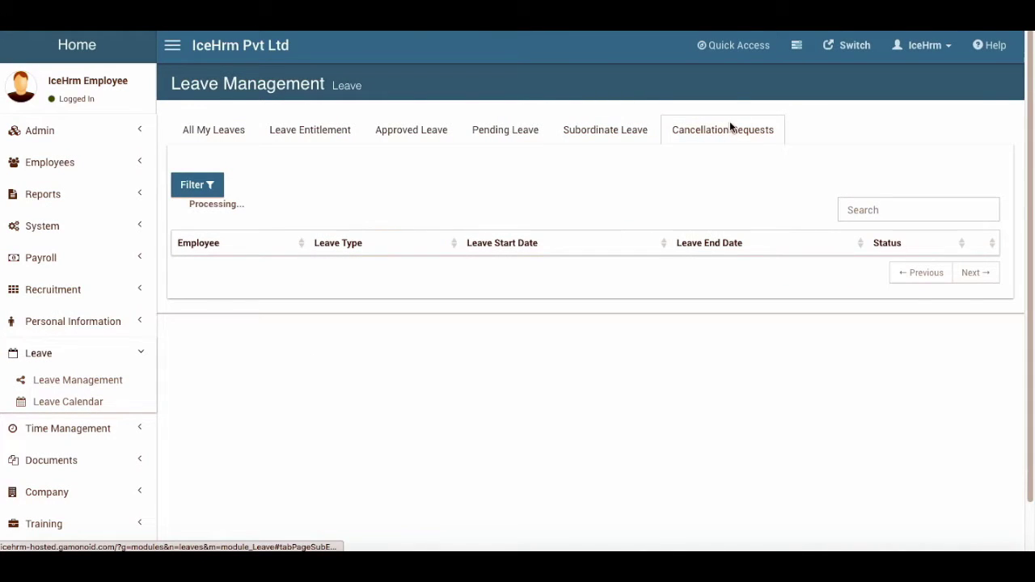
{"action": "left_click", "coordinate": [501, 132]}
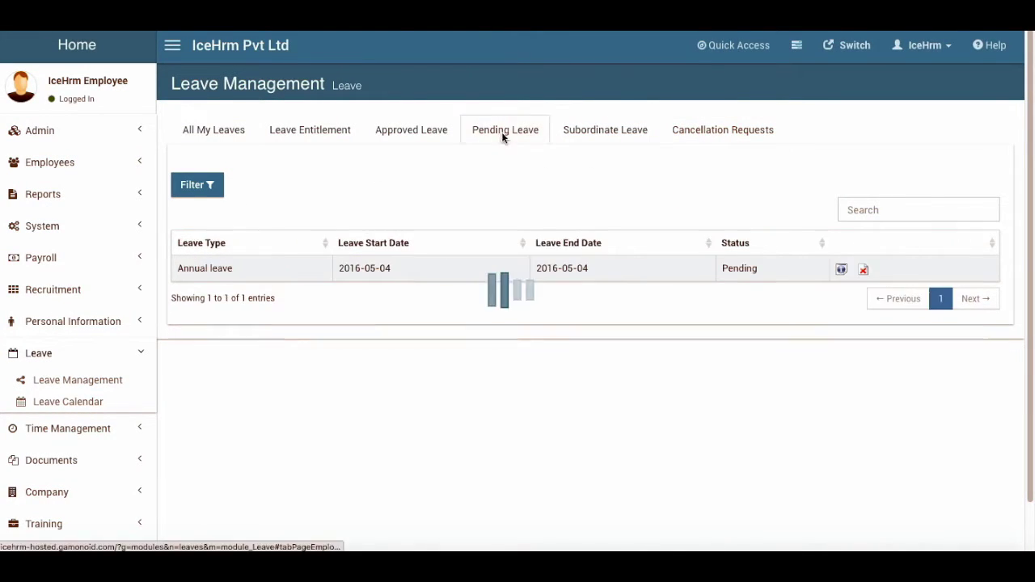
{"action": "left_click", "coordinate": [416, 133]}
{"action": "left_click", "coordinate": [321, 129]}
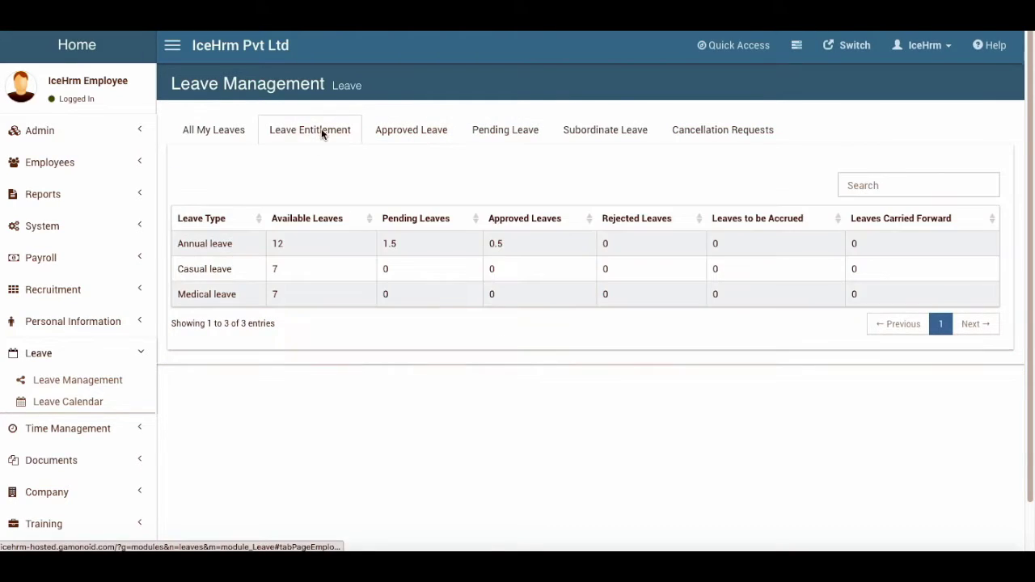
{"action": "left_click", "coordinate": [215, 132]}
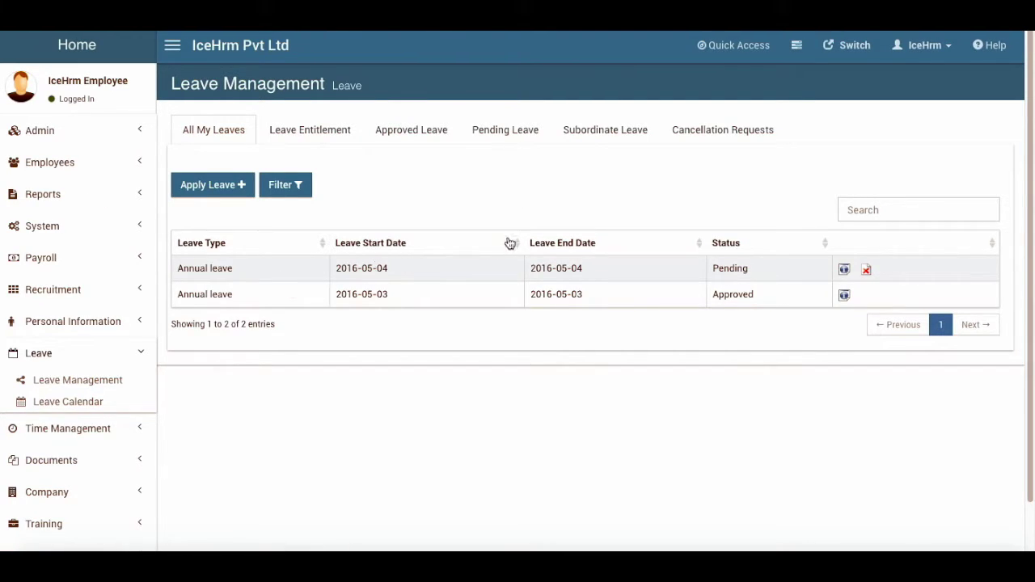
{"action": "left_click", "coordinate": [58, 165]}
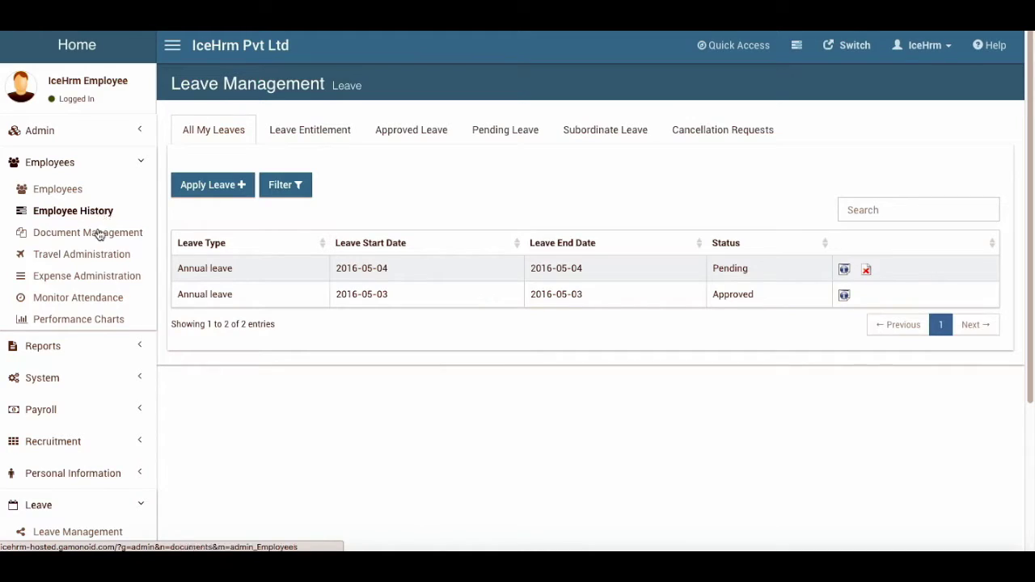
{"action": "left_click", "coordinate": [42, 130]}
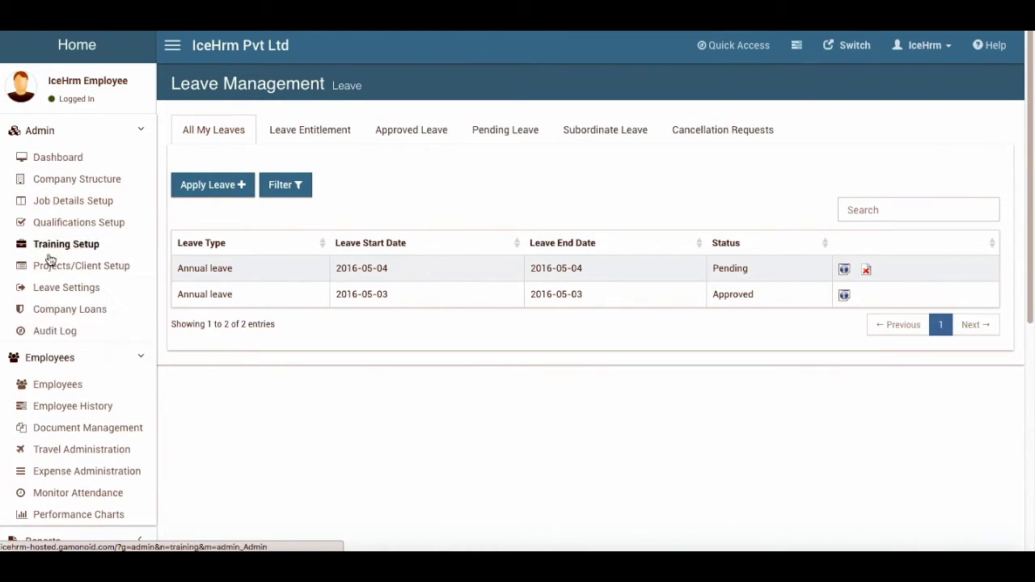
Edit the Annual leave type and set Admin can assign to Yes
{"action": "left_click", "coordinate": [46, 360]}
{"action": "left_click", "coordinate": [78, 291]}
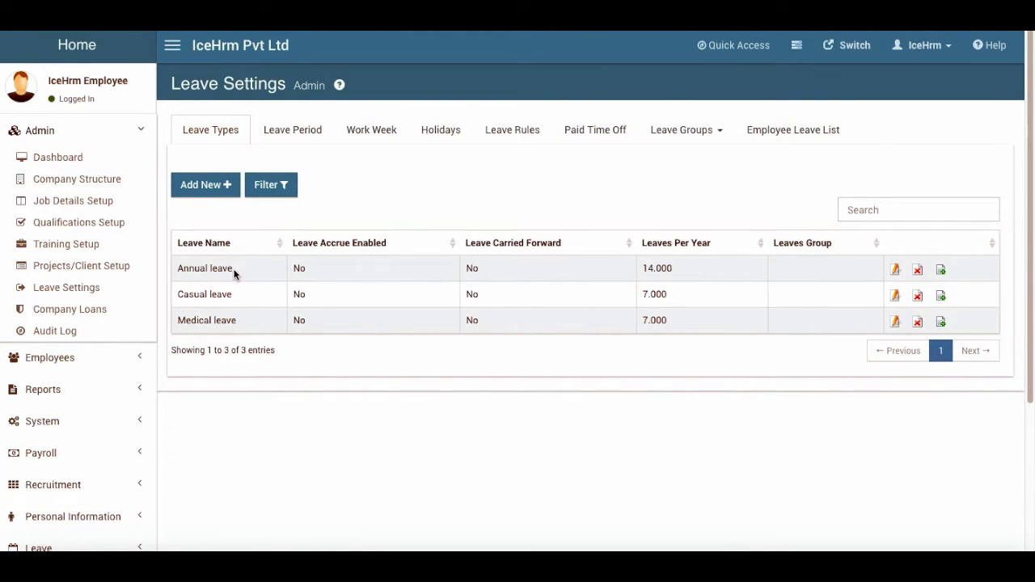
{"action": "left_click", "coordinate": [894, 269]}
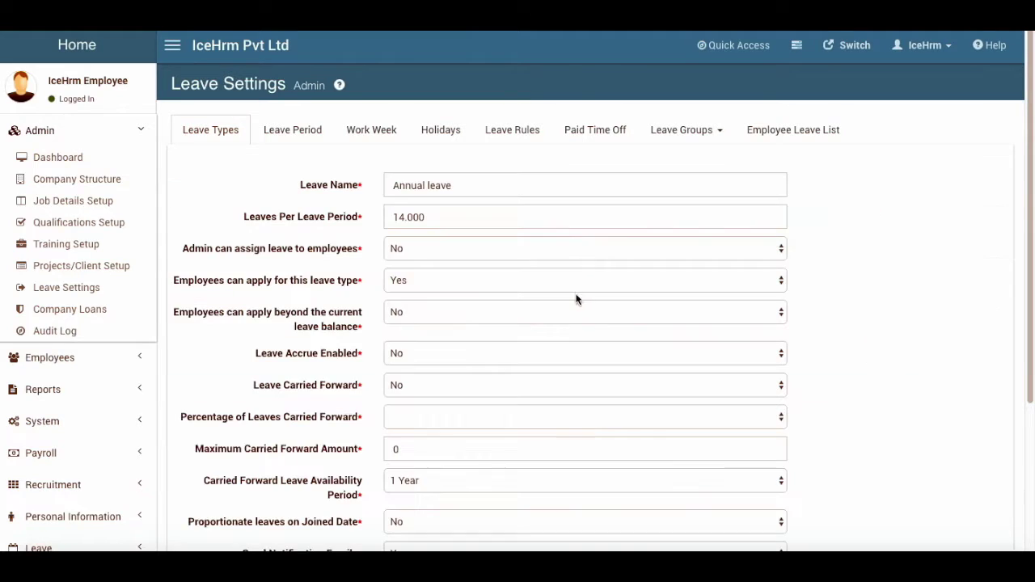
{"action": "scroll", "coordinate": [261, 346], "scroll_direction": "down", "scroll_amount": 1}
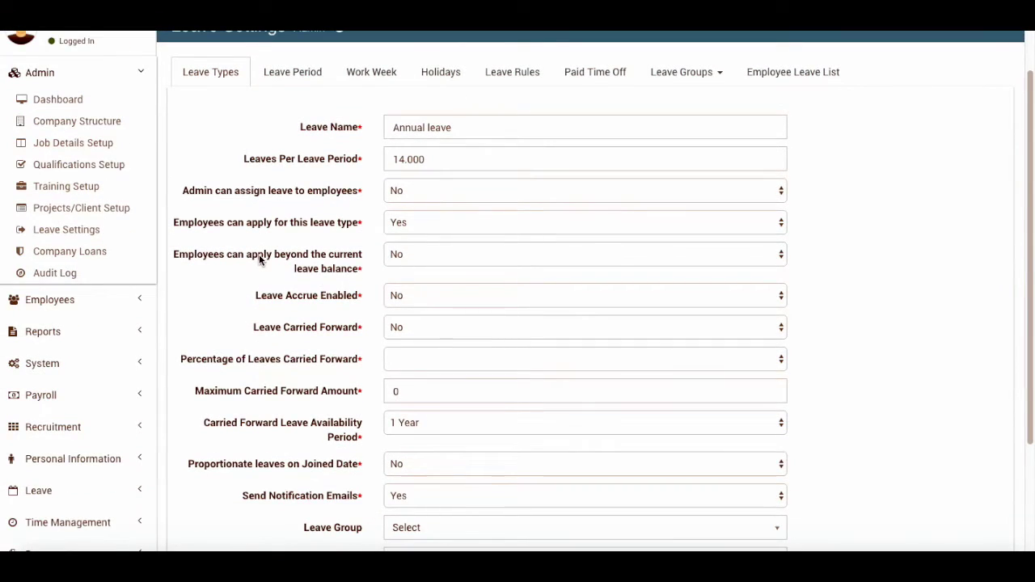
{"action": "left_click", "coordinate": [404, 192]}
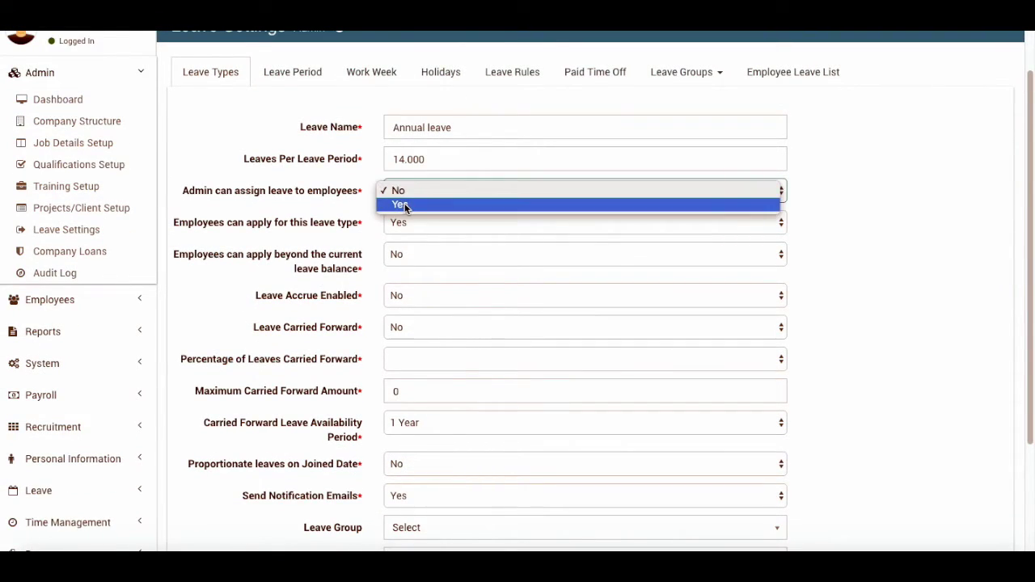
{"action": "left_click", "coordinate": [404, 203]}
Enable leave carry-forward at 100%, keeping the availability period at 1 Year
{"action": "scroll", "coordinate": [270, 310], "scroll_direction": "down", "scroll_amount": 1}
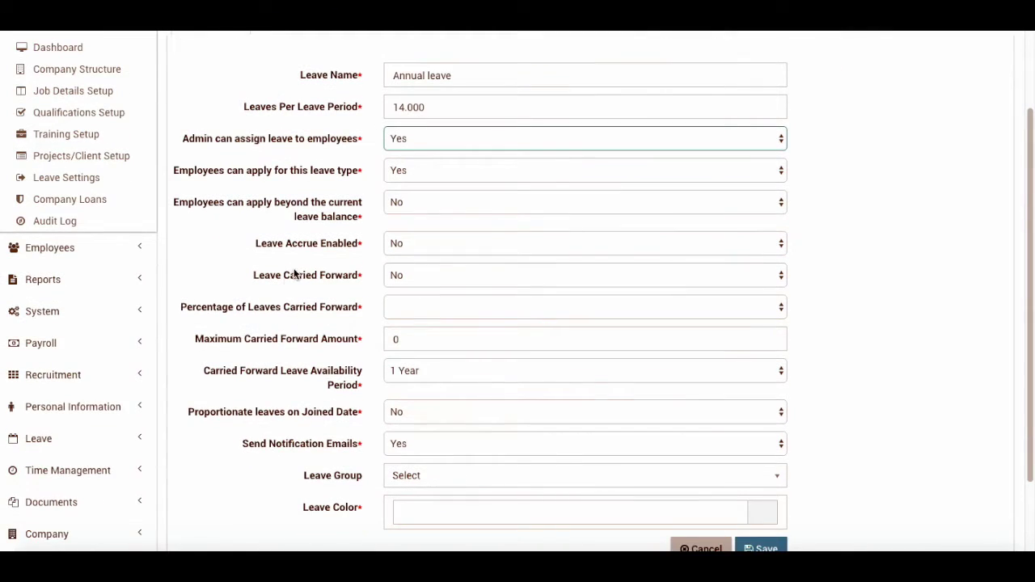
{"action": "left_click", "coordinate": [396, 245]}
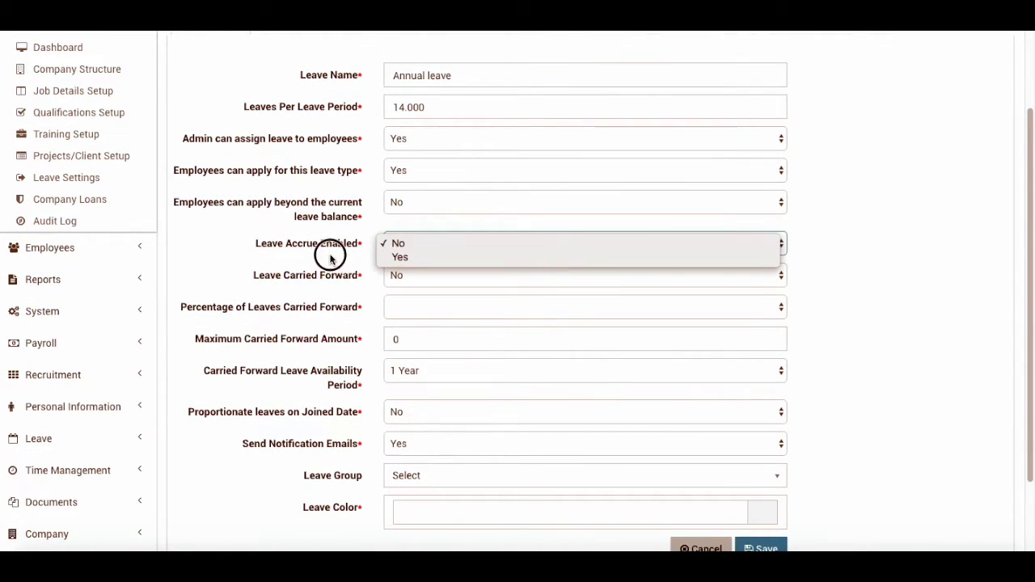
{"action": "left_click", "coordinate": [412, 276]}
{"action": "left_click", "coordinate": [401, 289]}
{"action": "scroll", "coordinate": [211, 354], "scroll_direction": "down", "scroll_amount": 1}
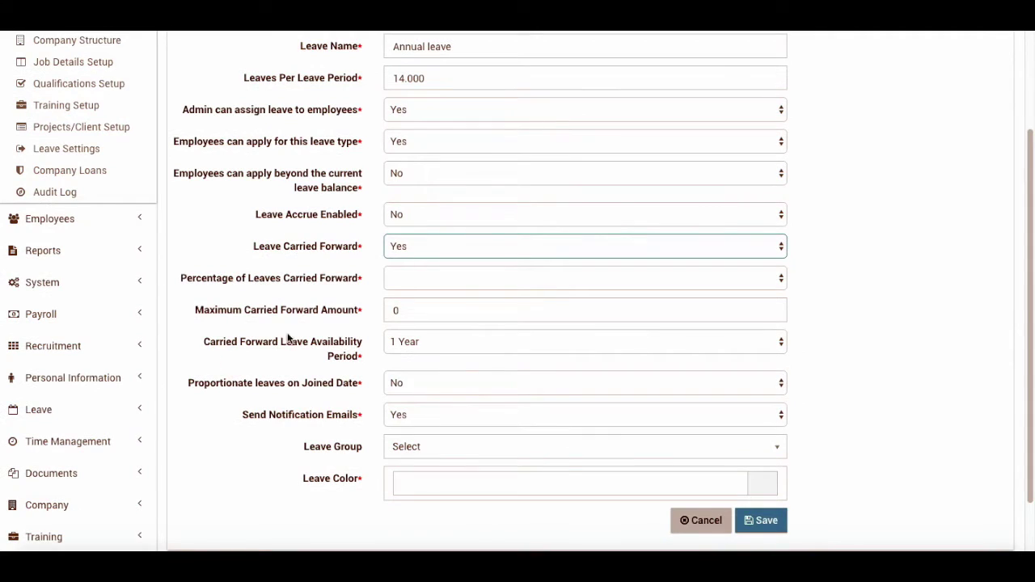
{"action": "left_click", "coordinate": [430, 279]}
{"action": "left_click", "coordinate": [418, 291]}
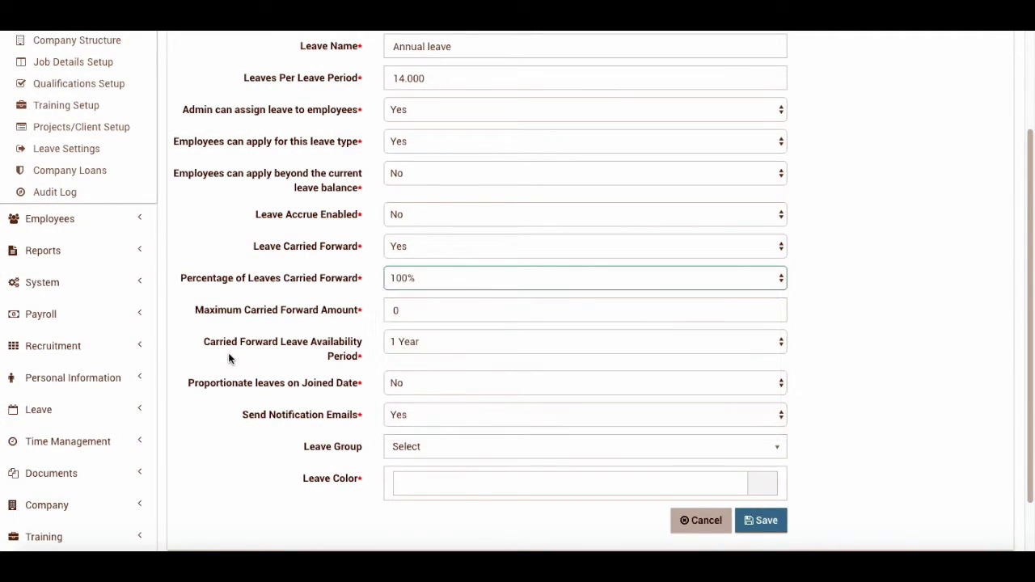
{"action": "scroll", "coordinate": [229, 358], "scroll_direction": "down", "scroll_amount": 2}
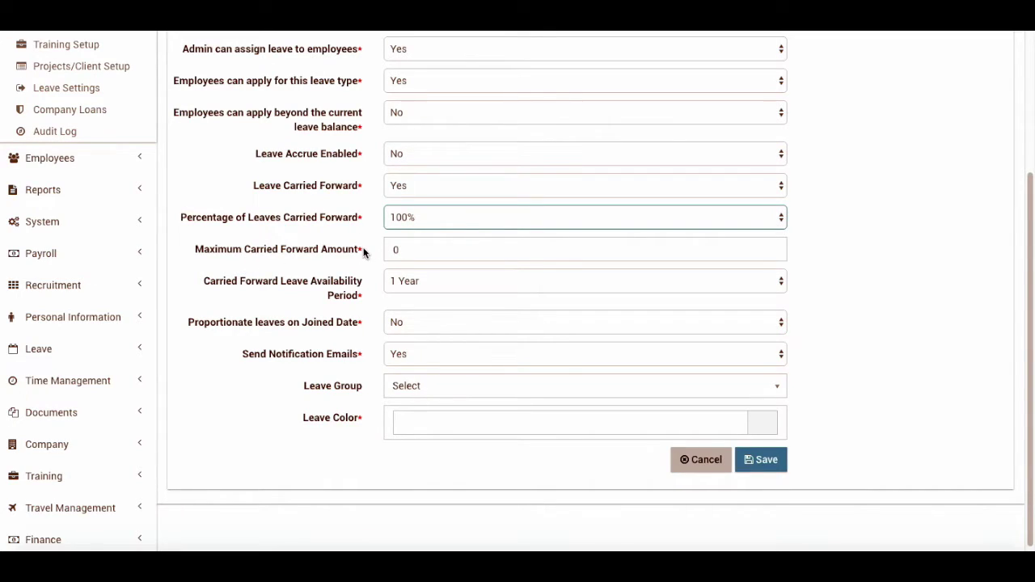
{"action": "left_click", "coordinate": [410, 280]}
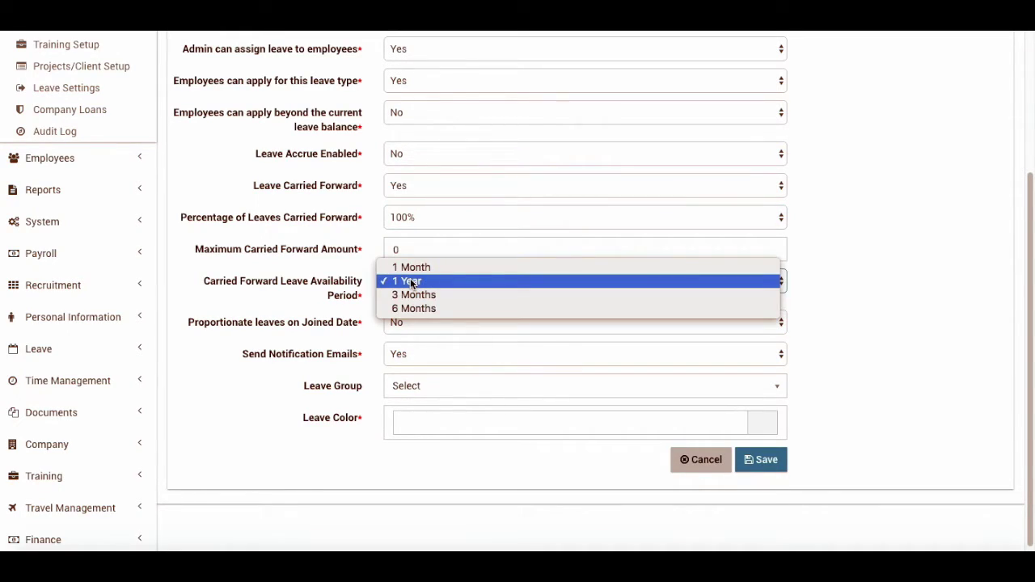
{"action": "left_click", "coordinate": [410, 280]}
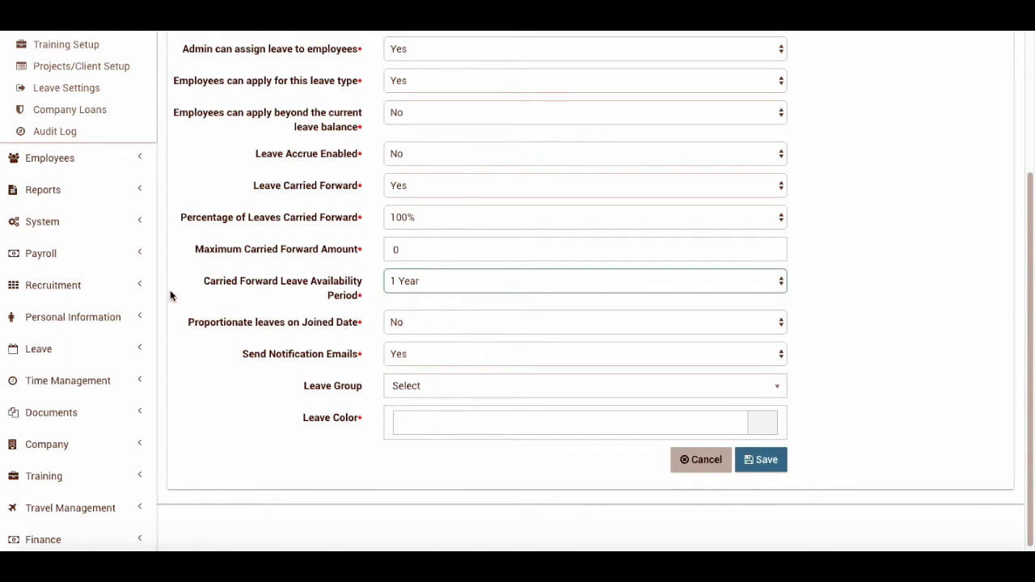
{"action": "left_click", "coordinate": [422, 281]}
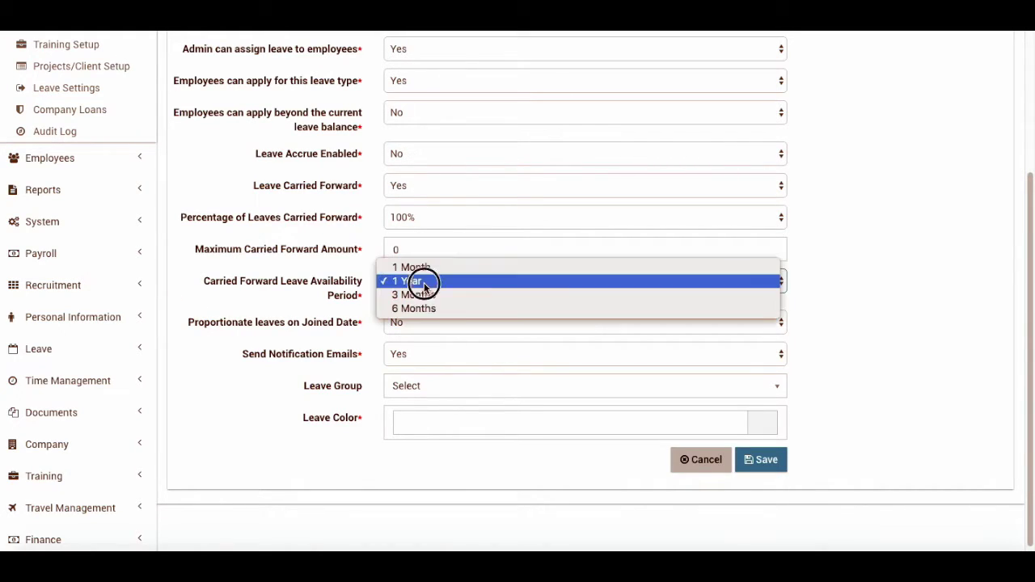
{"action": "left_click", "coordinate": [424, 282]}
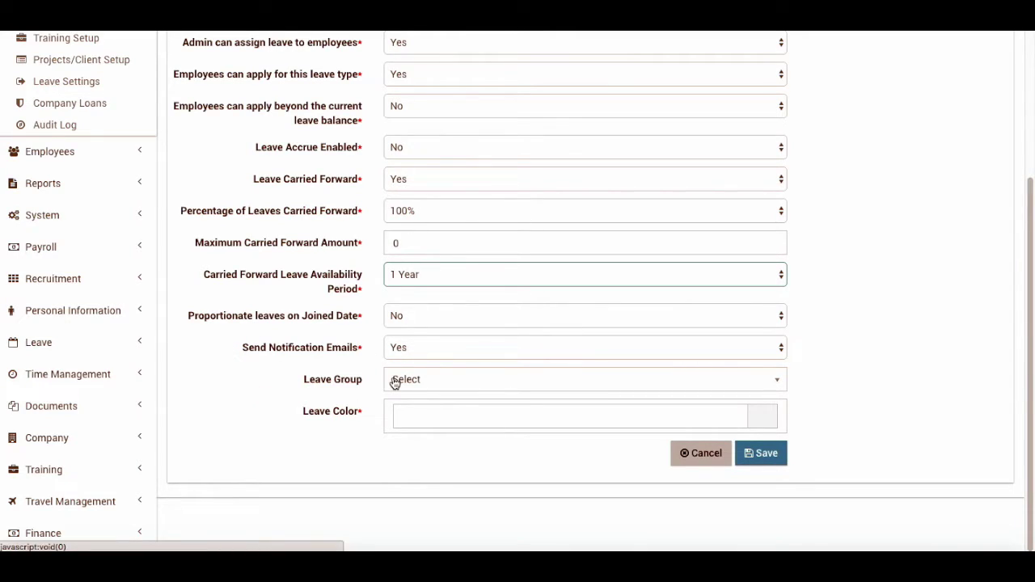
Set the Annual leave colour to green #15bf59 and save
{"action": "left_click", "coordinate": [768, 418]}
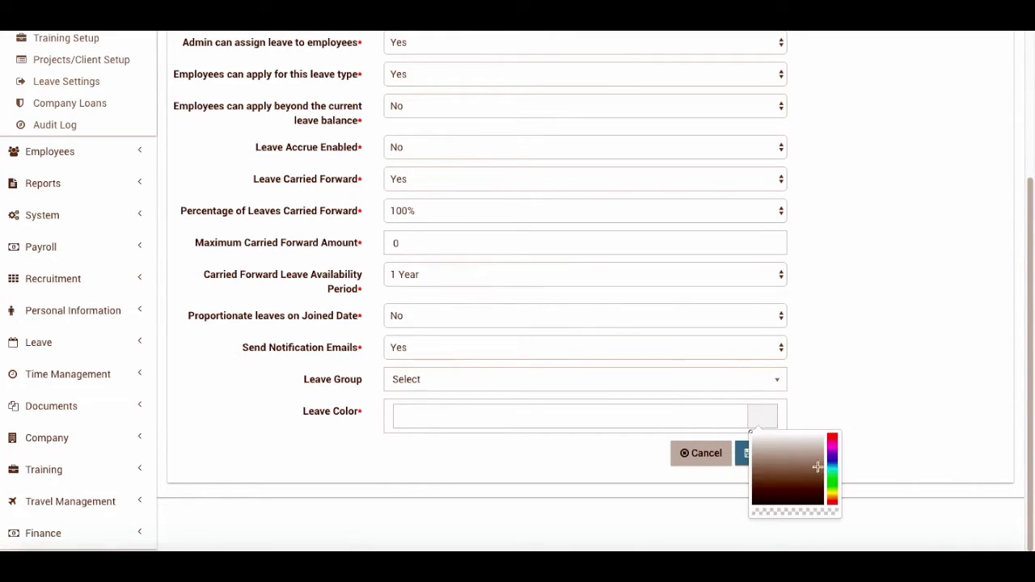
{"action": "left_click", "coordinate": [826, 481]}
{"action": "left_click", "coordinate": [815, 452]}
{"action": "left_click", "coordinate": [859, 388]}
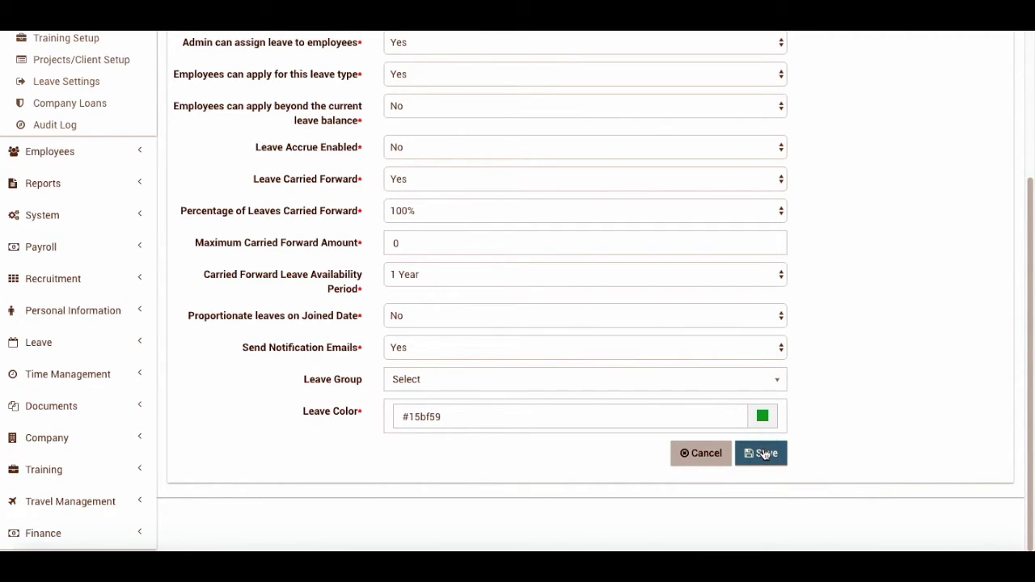
{"action": "left_click", "coordinate": [763, 454]}
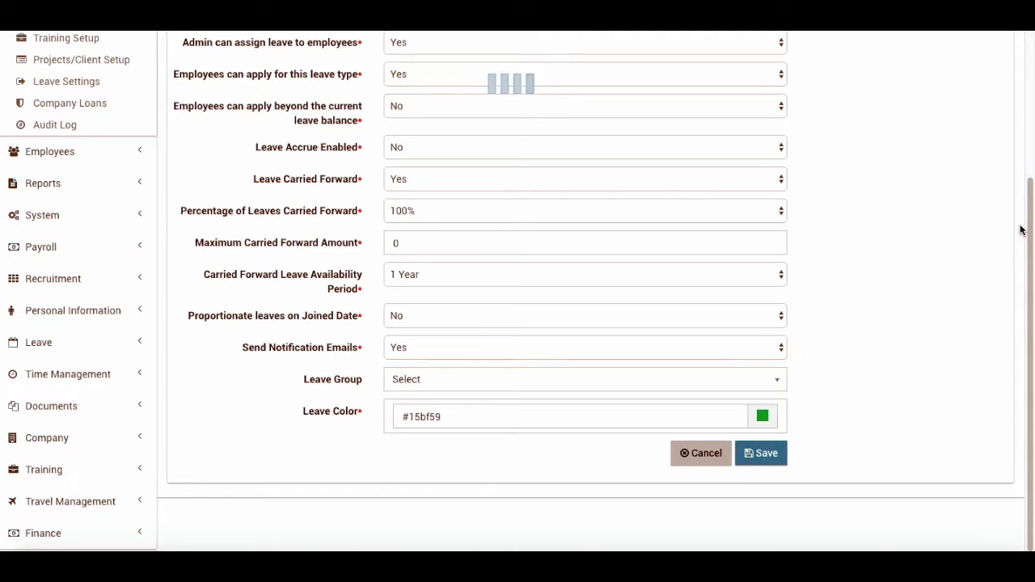
Check Leave Entitlement: Annual leave shows 14 days carried forward and 26 available
{"action": "scroll", "coordinate": [452, 224], "scroll_direction": "up", "scroll_amount": 1}
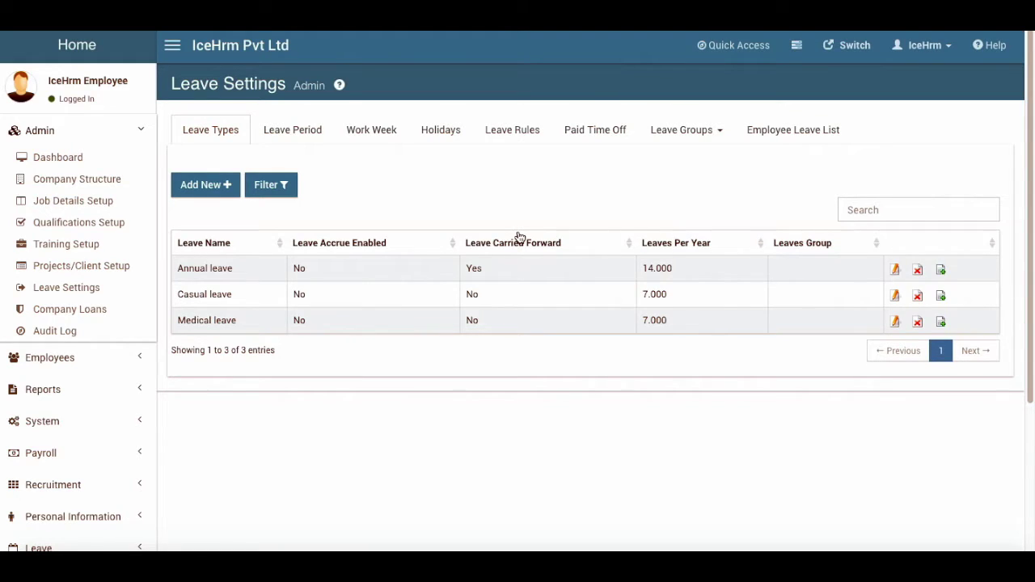
{"action": "scroll", "coordinate": [76, 326], "scroll_direction": "down", "scroll_amount": 3}
{"action": "left_click", "coordinate": [46, 348]}
{"action": "left_click", "coordinate": [73, 370]}
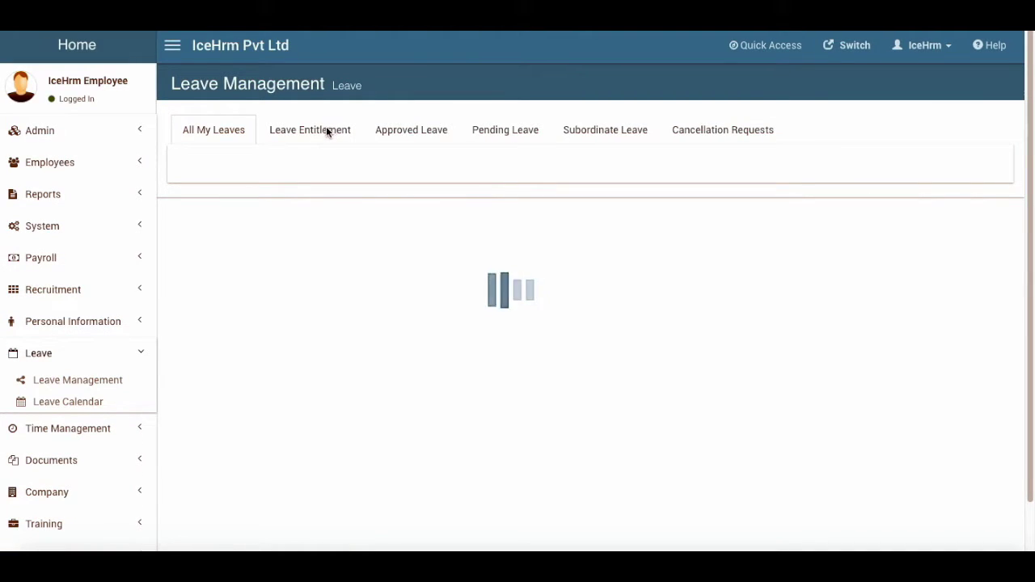
{"action": "left_click", "coordinate": [323, 131]}
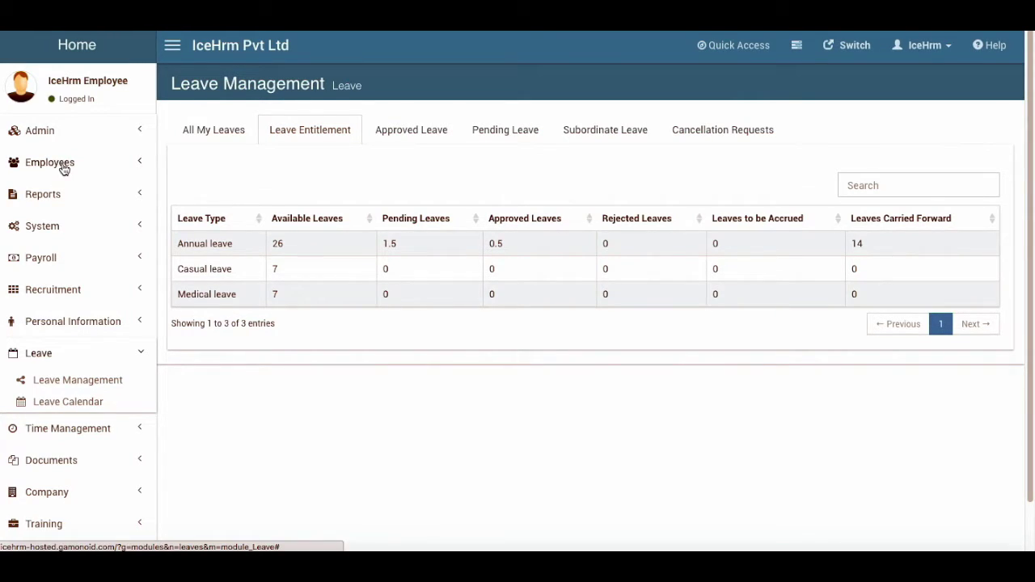
{"action": "left_click", "coordinate": [50, 138]}
{"action": "left_click", "coordinate": [66, 287]}
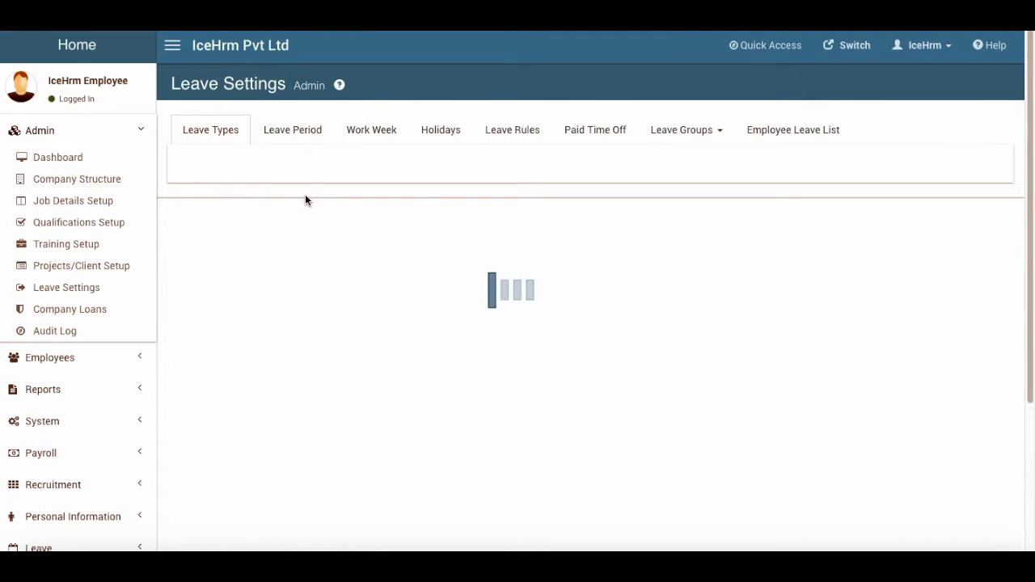
Change the Annual leave carry-forward percentage to 50% and save
{"action": "left_click", "coordinate": [894, 270]}
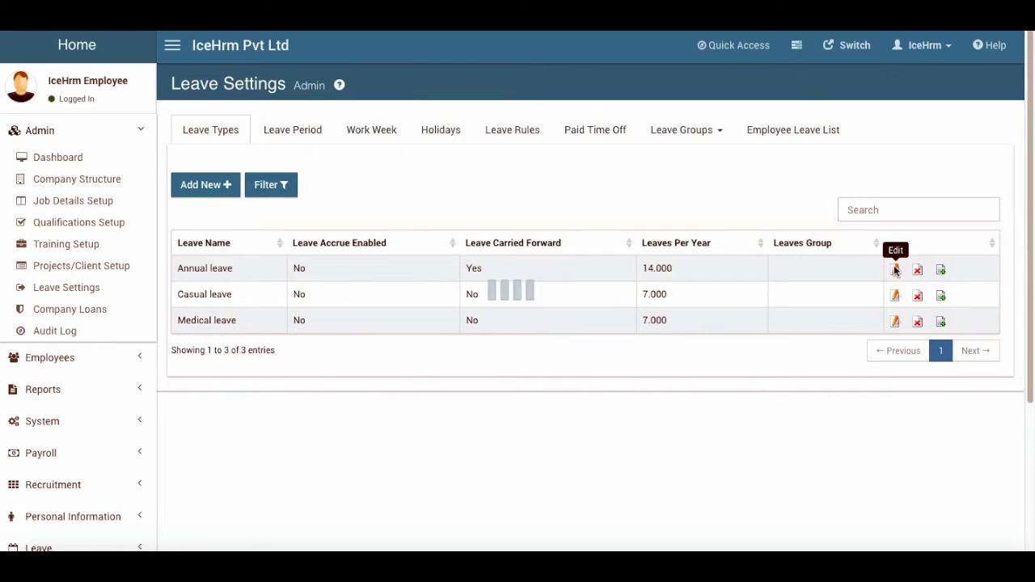
{"action": "scroll", "coordinate": [230, 382], "scroll_direction": "down", "scroll_amount": 3}
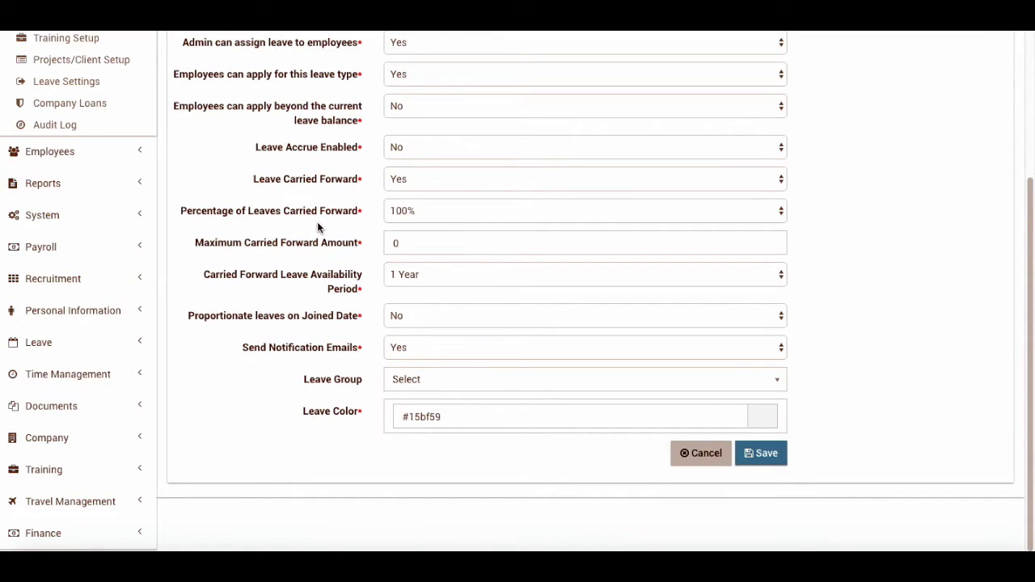
{"action": "left_click", "coordinate": [413, 211]}
{"action": "left_click", "coordinate": [414, 278]}
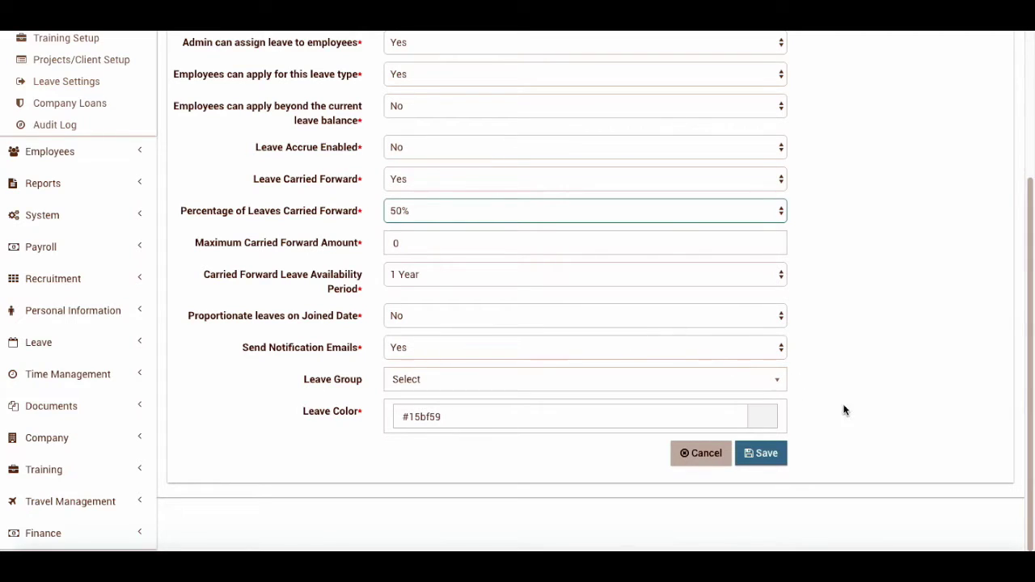
{"action": "left_click", "coordinate": [778, 459]}
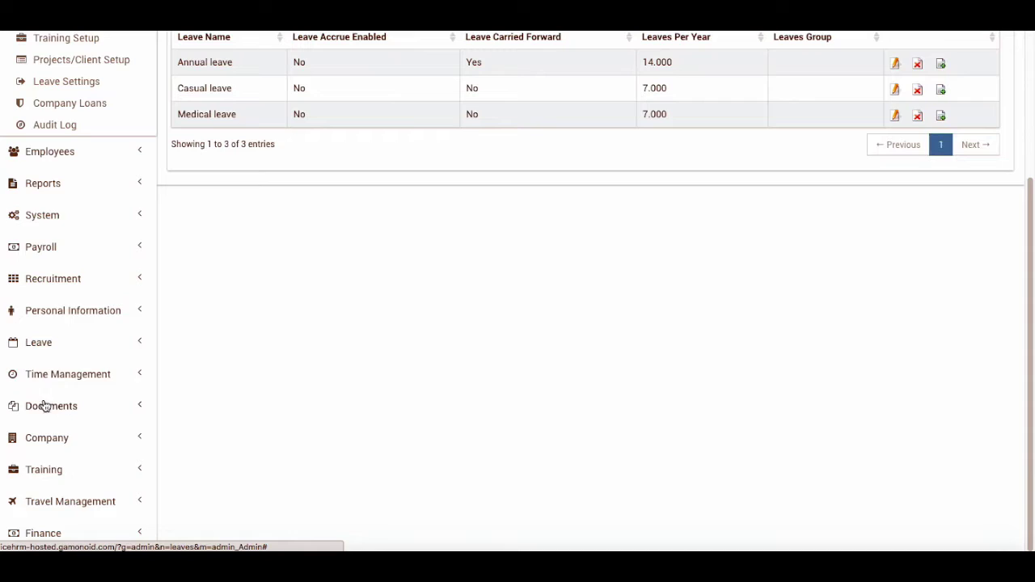
Reopen Leave Entitlement, now 7 days carried forward and 19 available
{"action": "left_click", "coordinate": [47, 342]}
{"action": "left_click", "coordinate": [78, 369]}
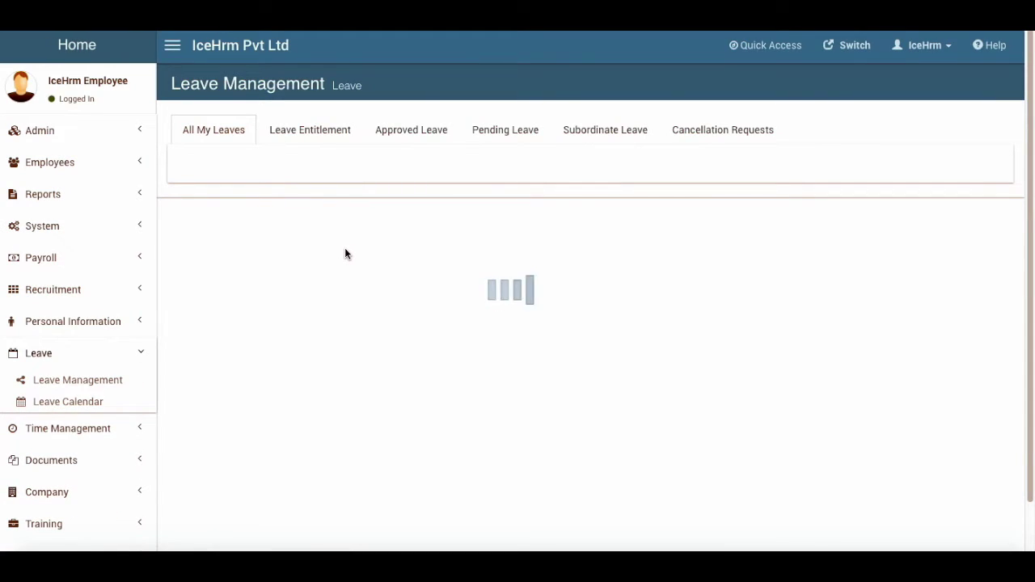
{"action": "left_click", "coordinate": [319, 132]}
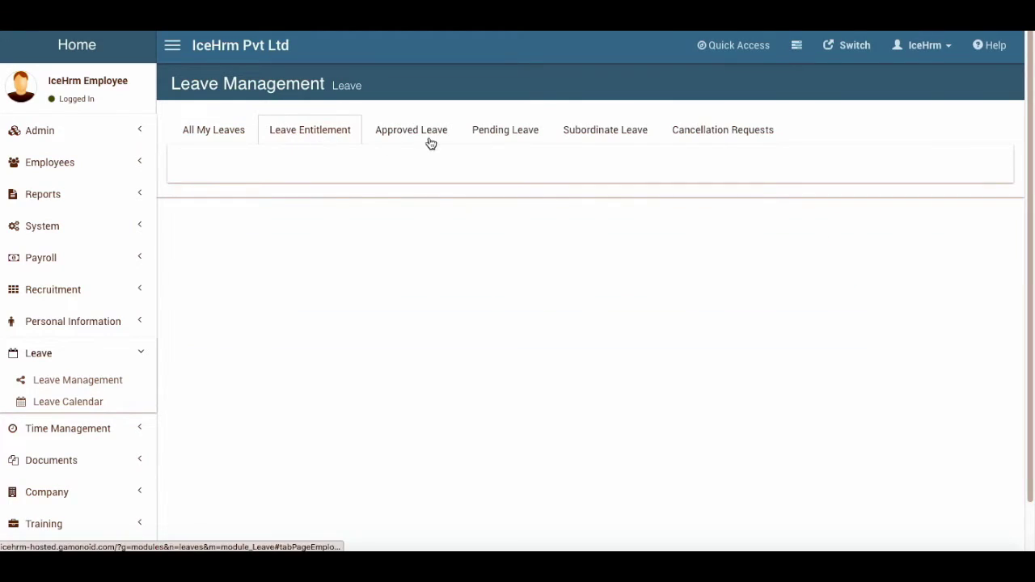
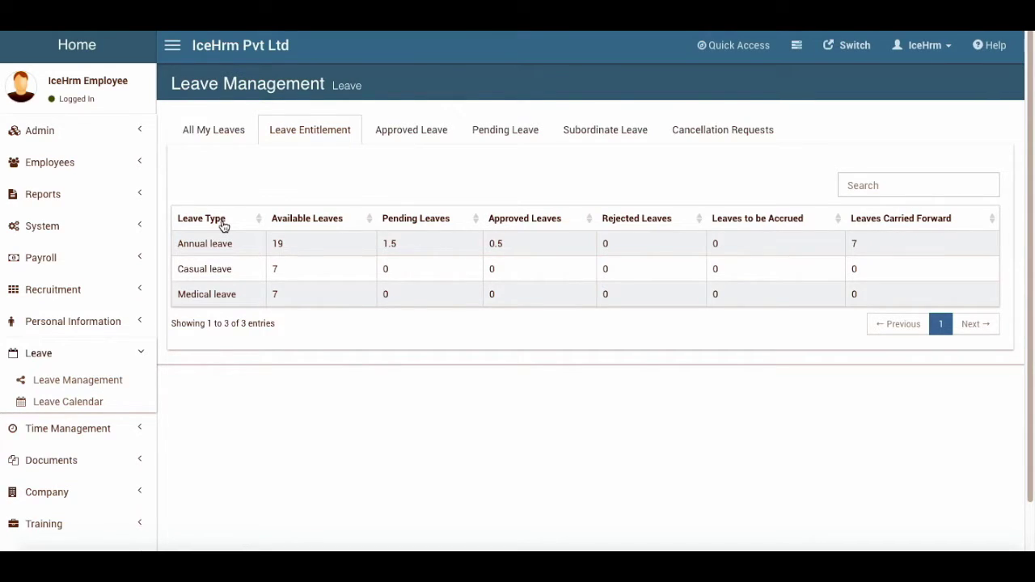
Expand the Admin section to reach Leave Settings with Annual 14, Casual 7, Medical 7 leave types
{"action": "left_click", "coordinate": [51, 224]}
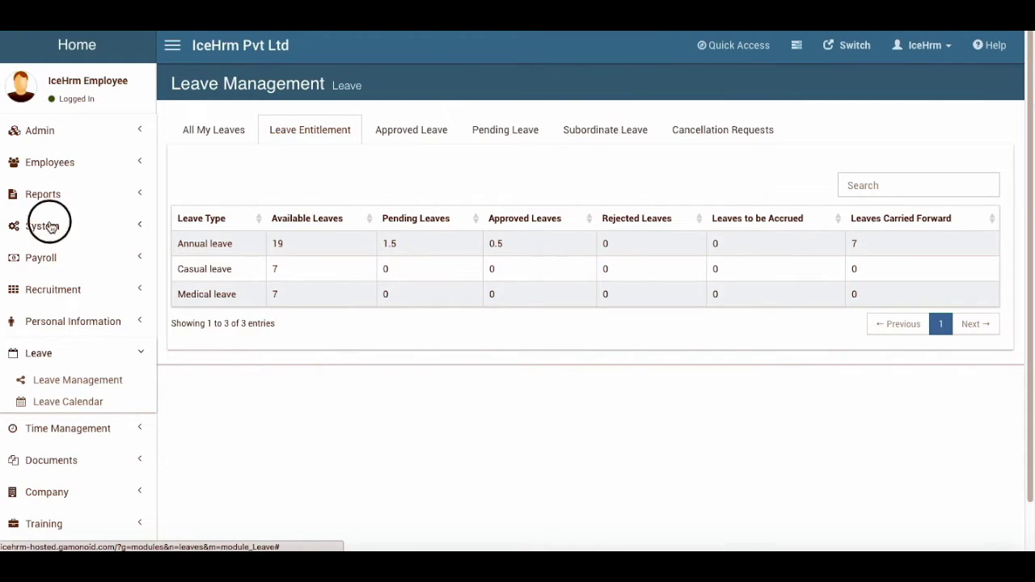
{"action": "left_click", "coordinate": [51, 226]}
{"action": "left_click", "coordinate": [53, 134]}
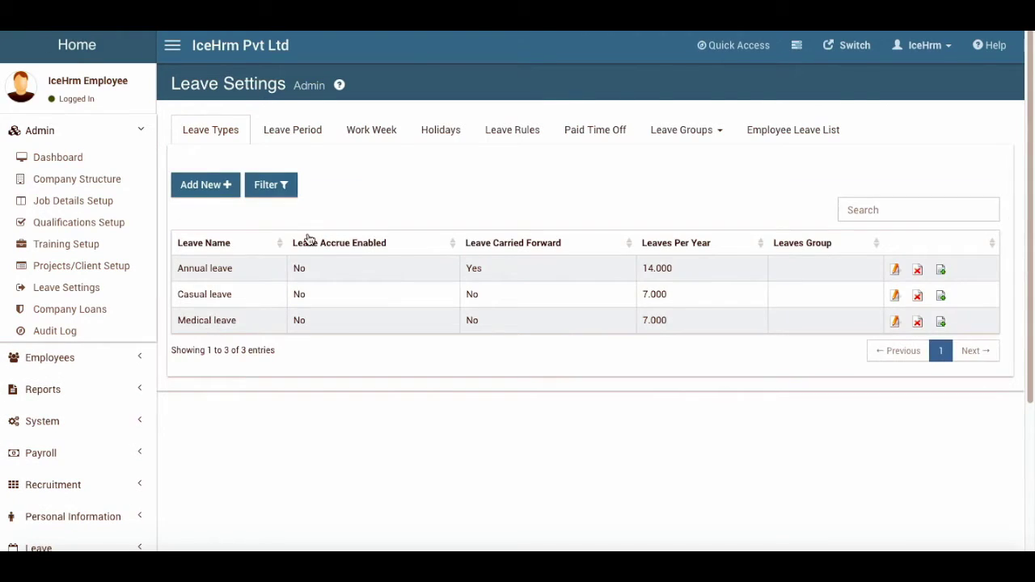
Set Annual leave to Leave Accrue Enabled Yes and Carried Forward No, save, and open Leave Management
{"action": "left_click", "coordinate": [896, 270]}
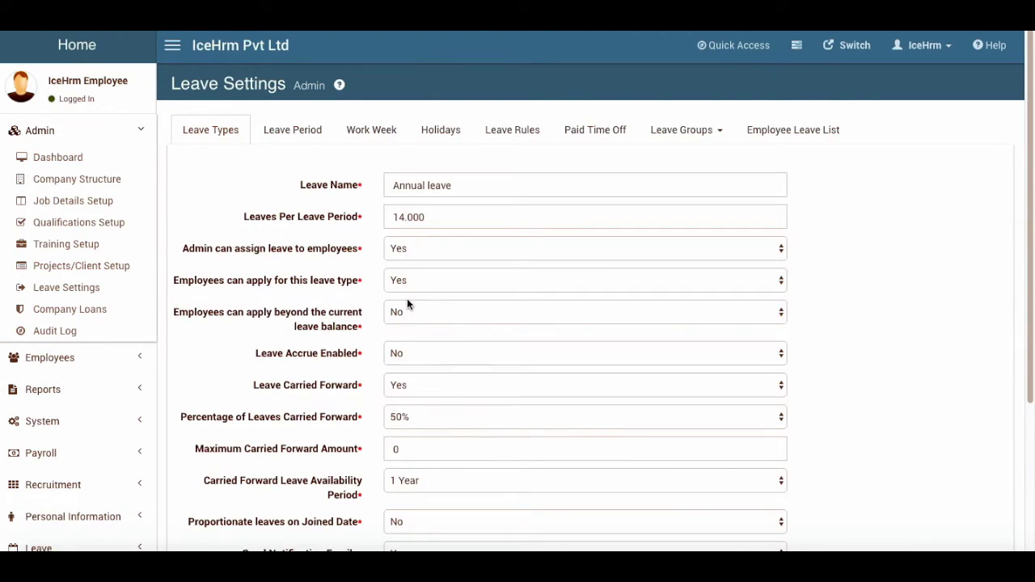
{"action": "left_click", "coordinate": [409, 379]}
{"action": "left_click", "coordinate": [410, 369]}
{"action": "left_click", "coordinate": [402, 358]}
{"action": "left_click", "coordinate": [399, 365]}
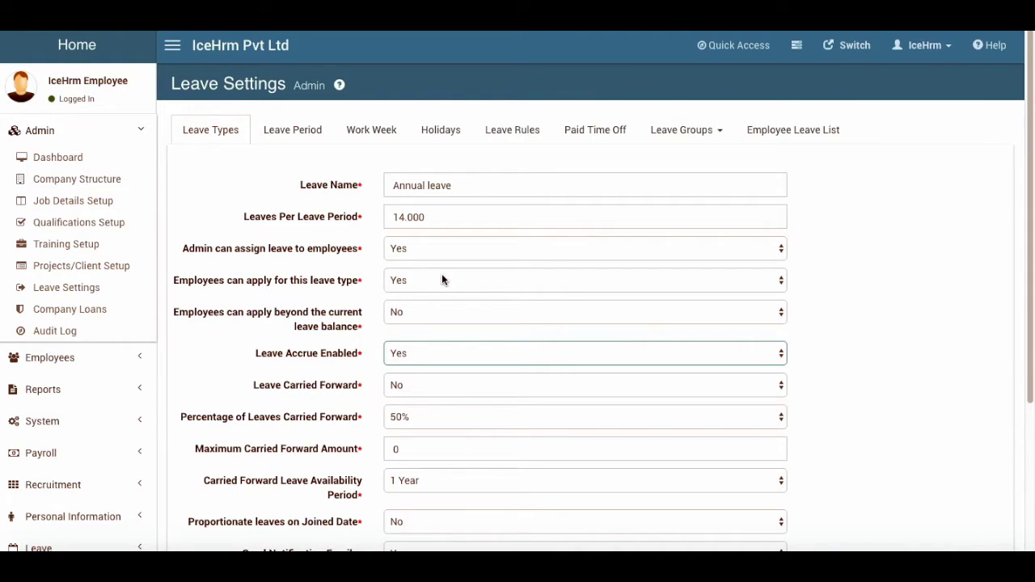
{"action": "scroll", "coordinate": [333, 338], "scroll_direction": "down", "scroll_amount": 3}
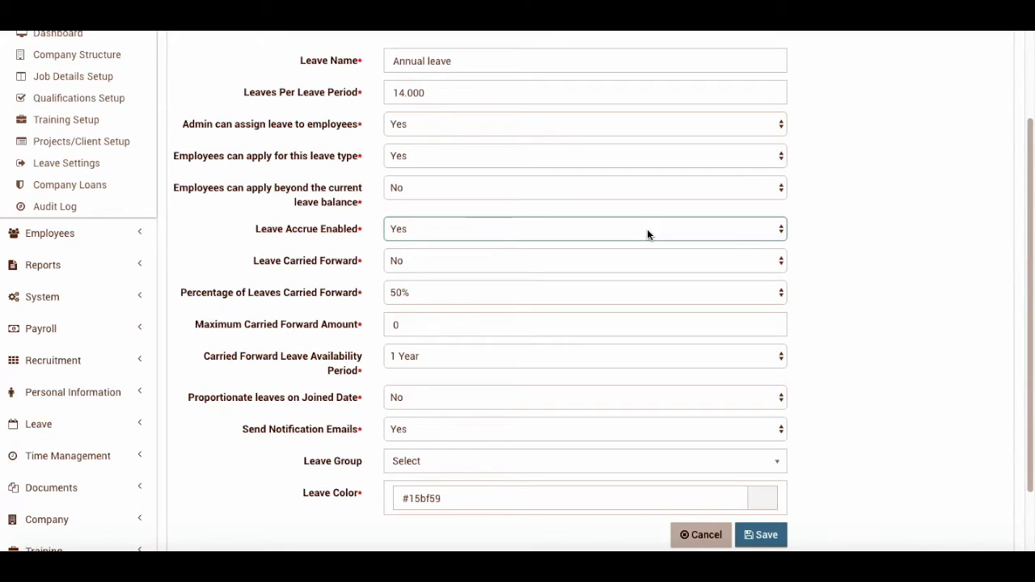
{"action": "left_click", "coordinate": [767, 535]}
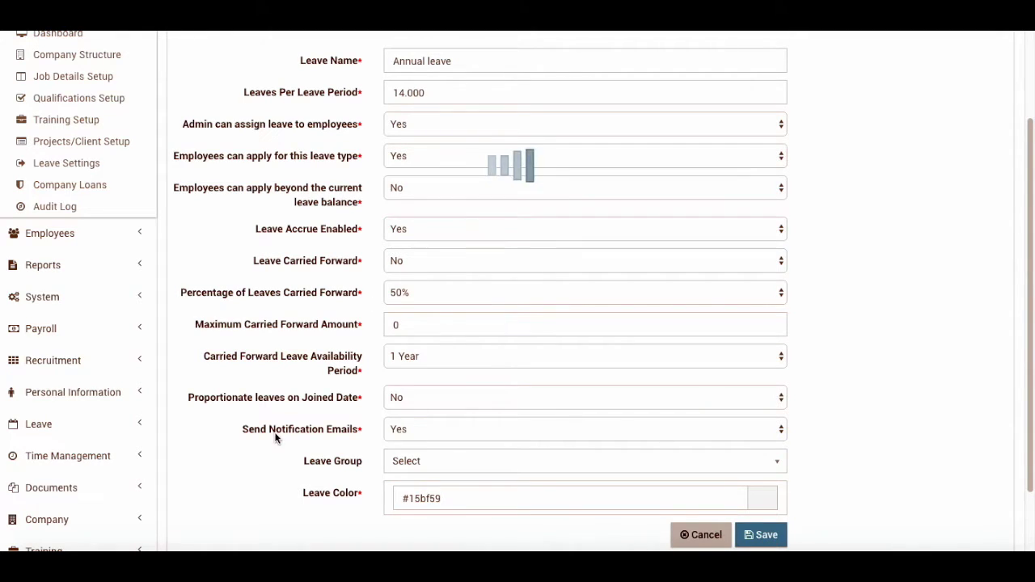
{"action": "left_click", "coordinate": [40, 424]}
{"action": "left_click", "coordinate": [73, 452]}
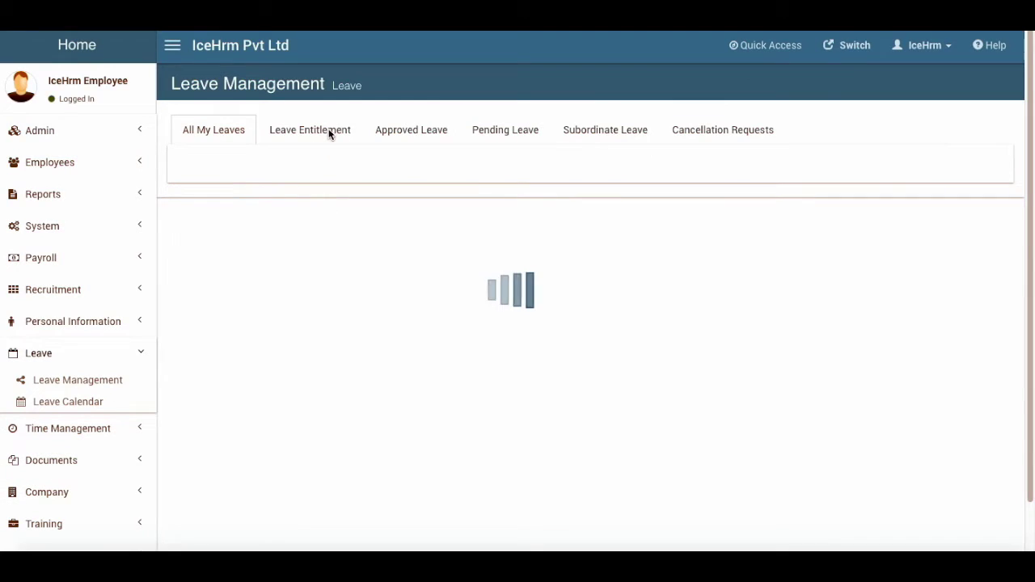
Review Annual leave entitlement, 2.91 available and 9.09 to accrue, then list All My Leaves
{"action": "left_click", "coordinate": [327, 131]}
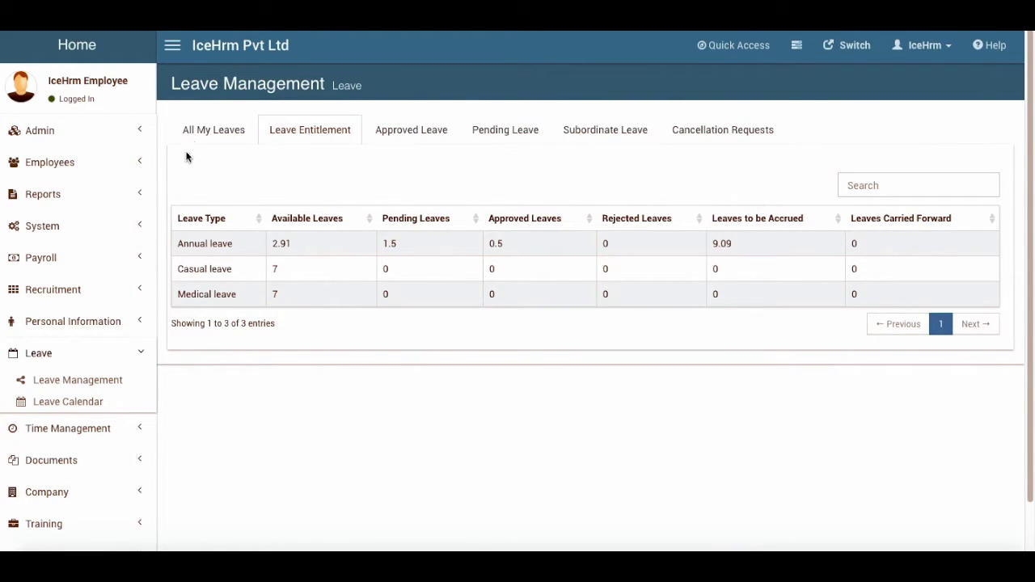
{"action": "left_click", "coordinate": [202, 133]}
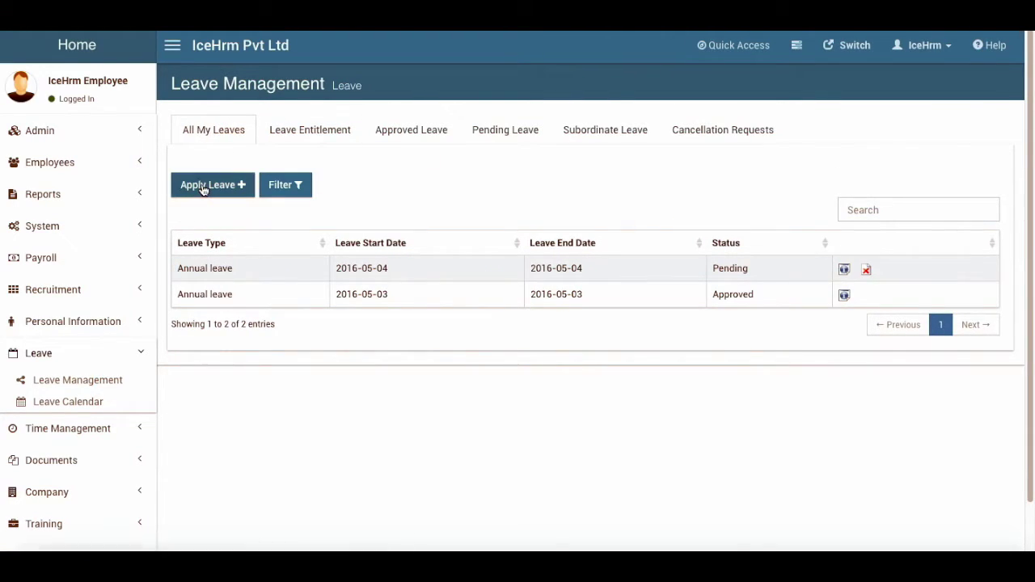
Start an Annual leave application running from 2016-08-14 to 2016-08-16
{"action": "left_click", "coordinate": [204, 186]}
{"action": "left_click", "coordinate": [441, 186]}
{"action": "left_click", "coordinate": [441, 186]}
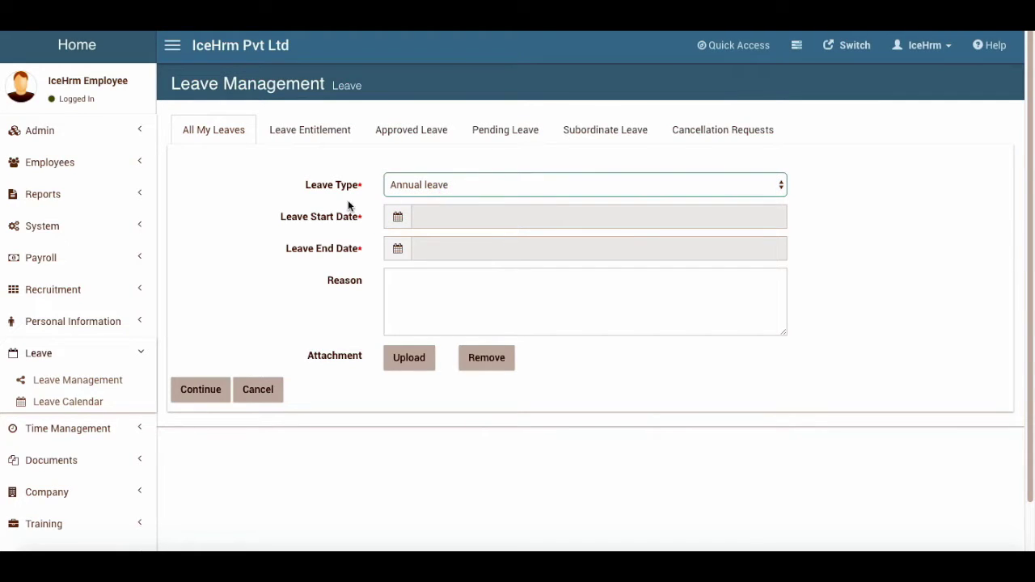
{"action": "left_click", "coordinate": [398, 219]}
{"action": "left_click", "coordinate": [449, 370]}
{"action": "left_click", "coordinate": [449, 370]}
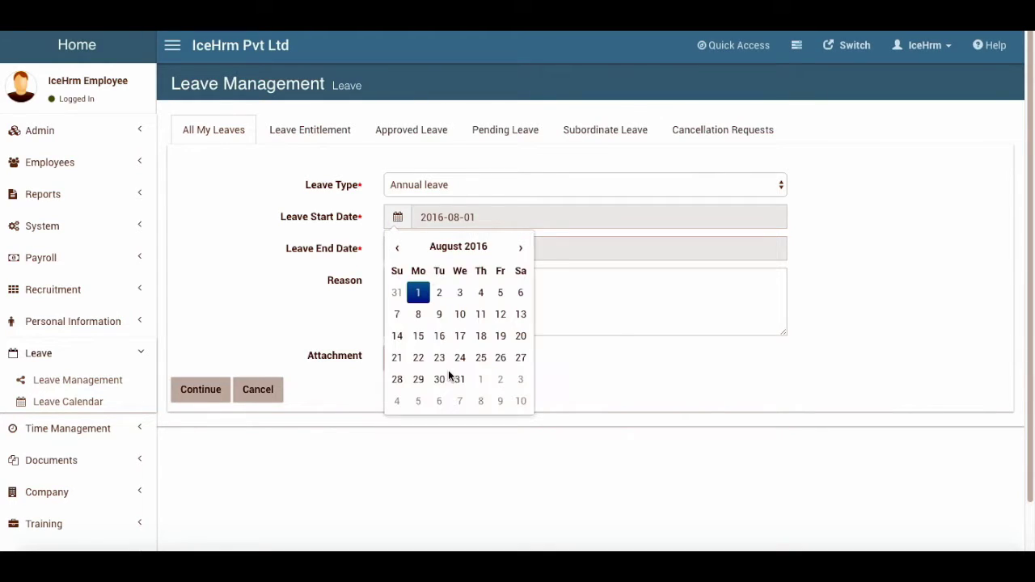
{"action": "left_click", "coordinate": [397, 336]}
{"action": "left_click", "coordinate": [397, 248]}
{"action": "left_click", "coordinate": [454, 413]}
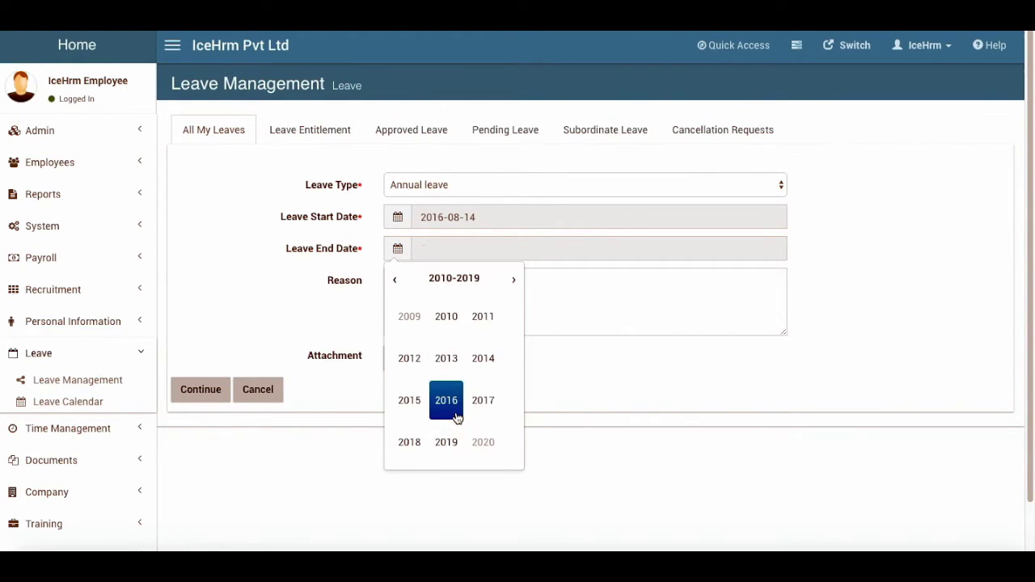
{"action": "left_click", "coordinate": [447, 399]}
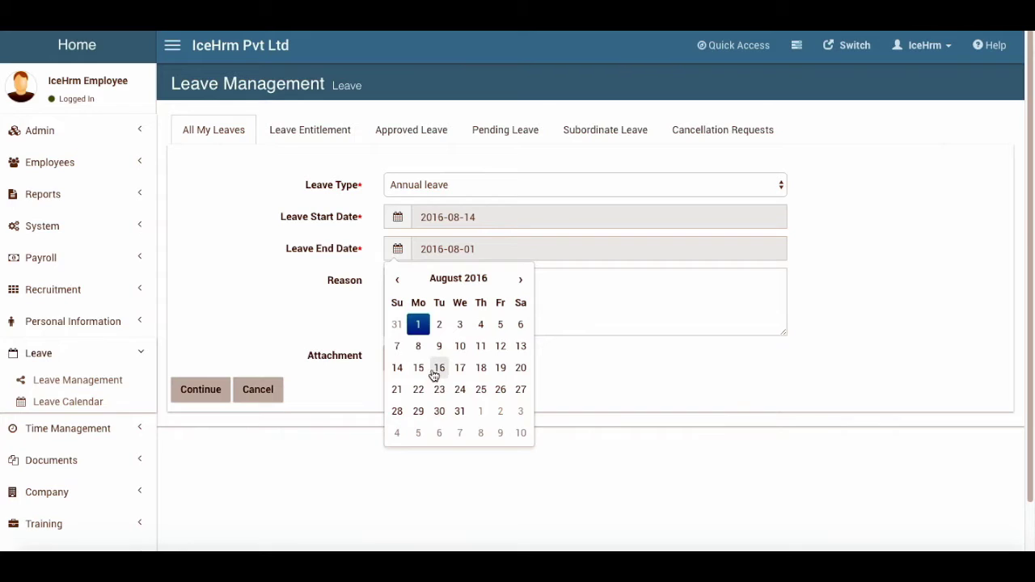
{"action": "left_click", "coordinate": [438, 368]}
{"action": "left_click", "coordinate": [397, 216]}
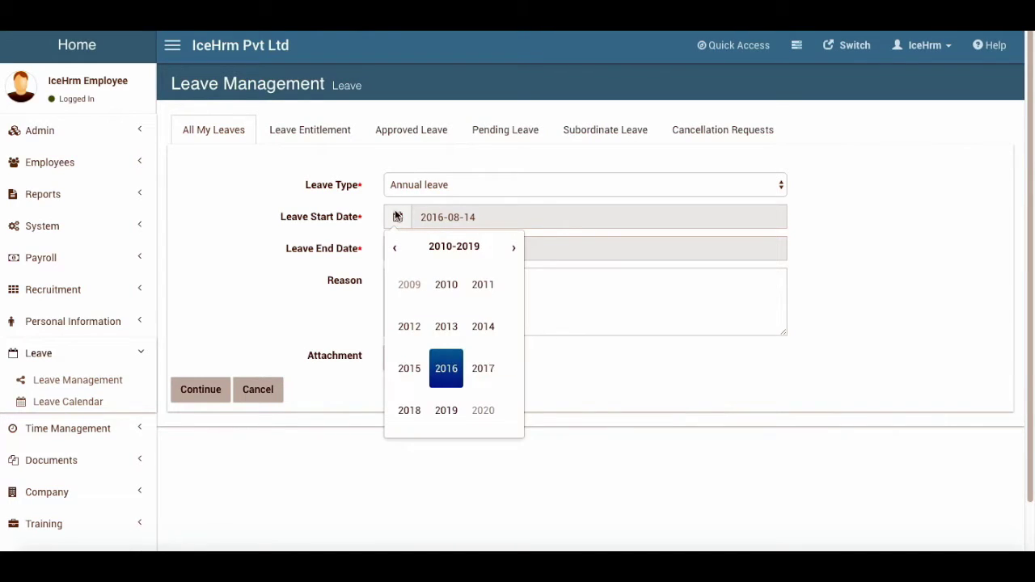
{"action": "left_click", "coordinate": [829, 238]}
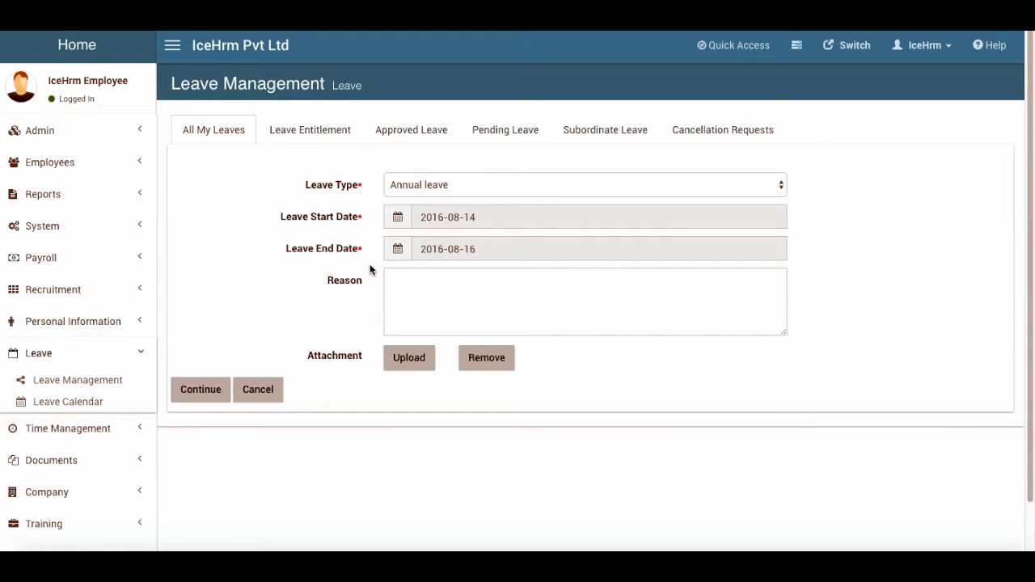
Set Aug 16 to 1 Hour - Morning in the day breakdown and submit the leave application
{"action": "left_click", "coordinate": [217, 389]}
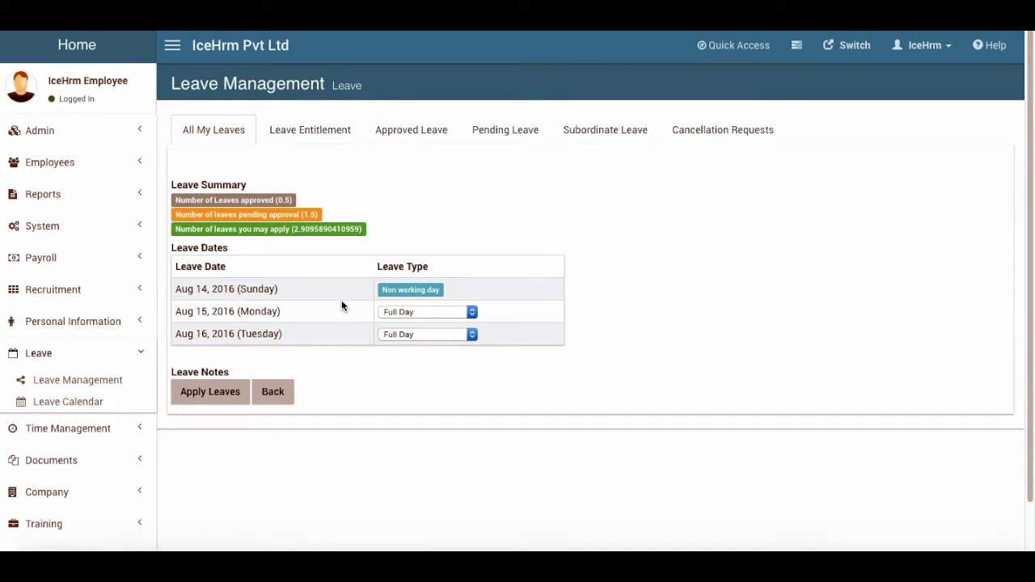
{"action": "left_click", "coordinate": [417, 334]}
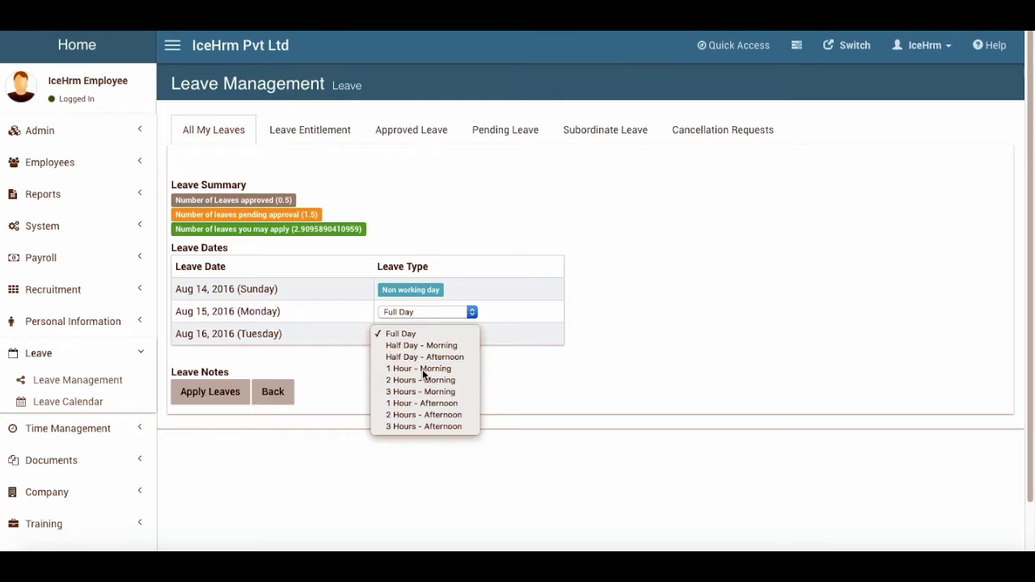
{"action": "left_click", "coordinate": [422, 369]}
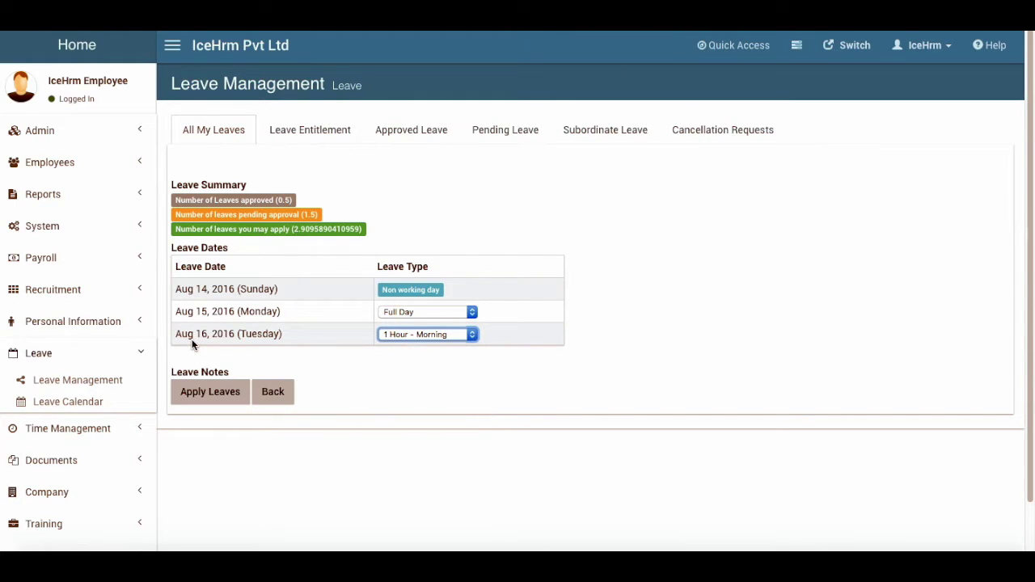
{"action": "left_click", "coordinate": [215, 392]}
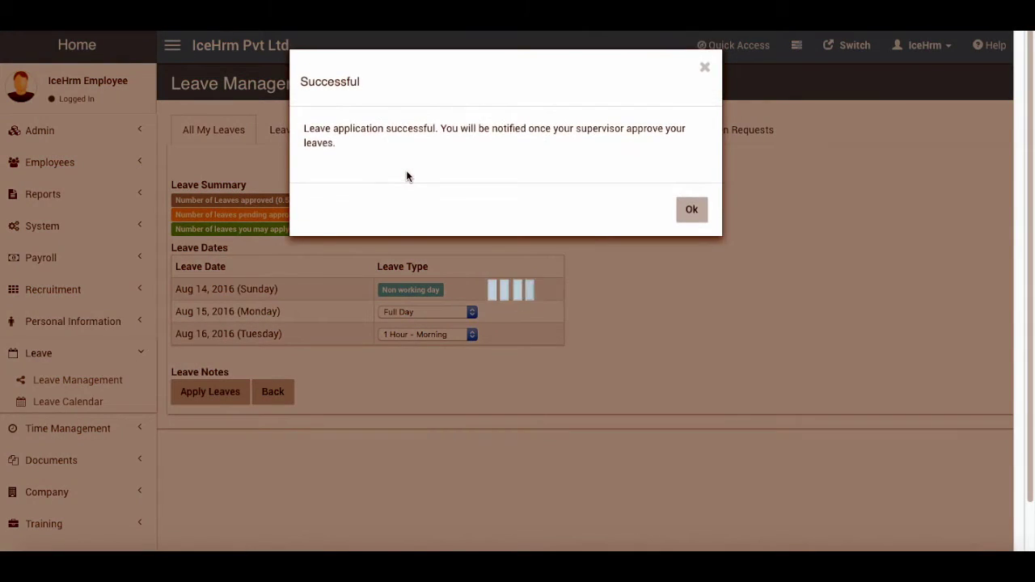
{"action": "left_click", "coordinate": [688, 207]}
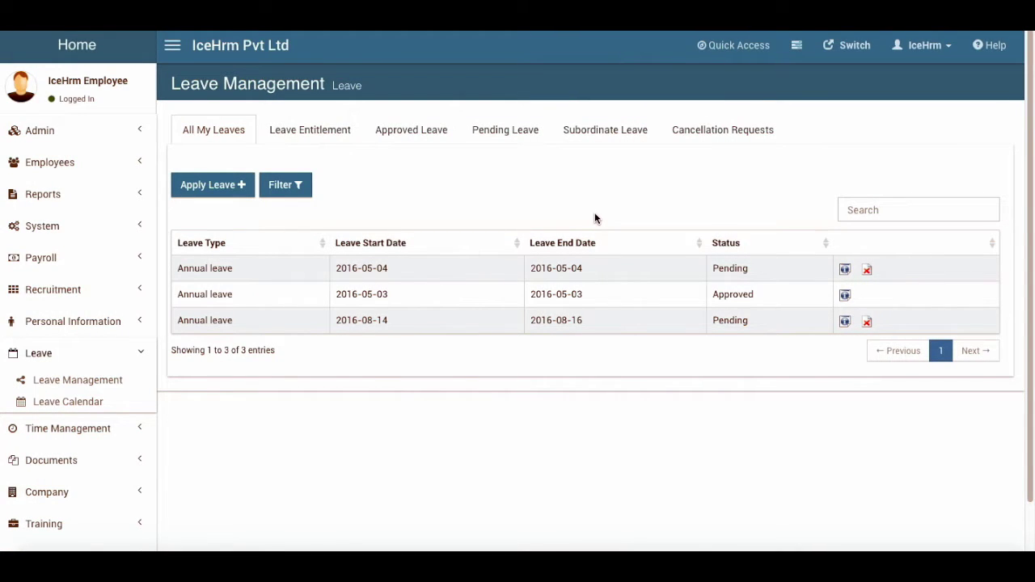
Sign out and log back in with the manager's username and password, then expand the Leave menu
{"action": "left_click", "coordinate": [893, 45]}
{"action": "left_click", "coordinate": [925, 210]}
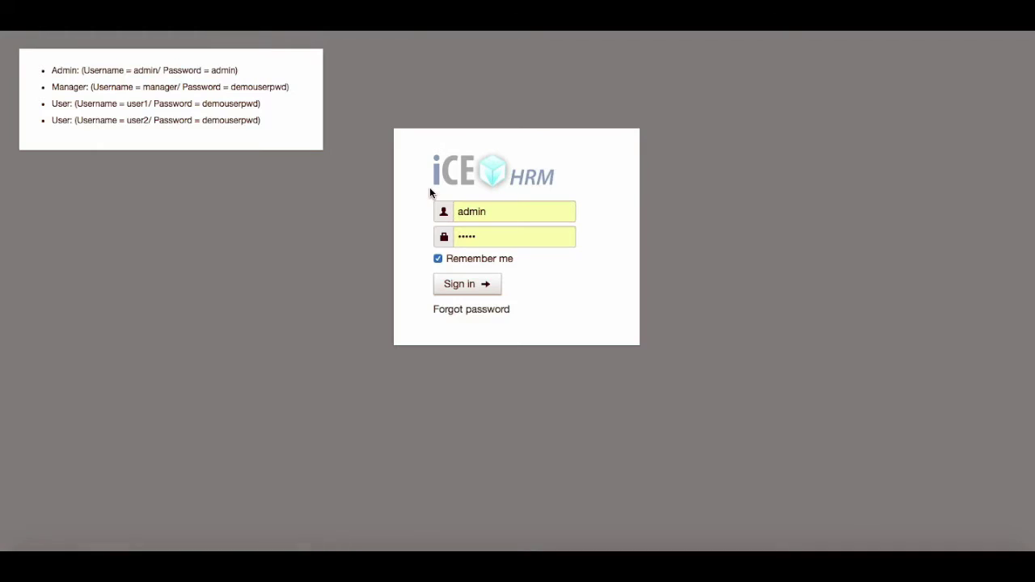
{"action": "left_click", "coordinate": [443, 212]}
{"action": "key", "text": "Down"}
{"action": "type", "text": "manager"}
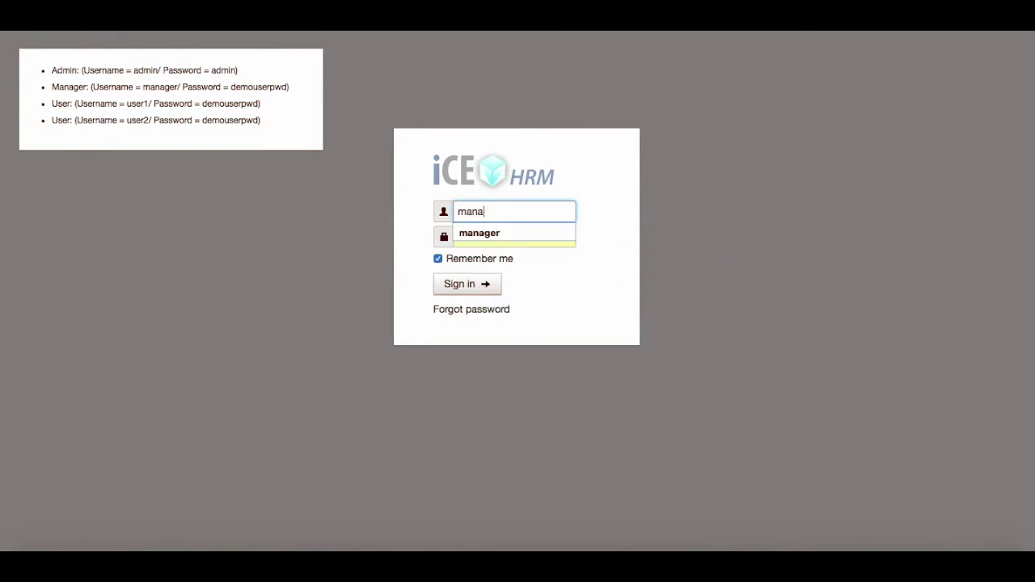
{"action": "left_click", "coordinate": [497, 232]}
{"action": "left_click", "coordinate": [499, 238]}
{"action": "left_click", "coordinate": [485, 234]}
{"action": "key", "text": "BackSpace"}
{"action": "key", "text": "BackSpace"}
{"action": "key", "text": "BackSpace"}
{"action": "key", "text": "BackSpace"}
{"action": "key", "text": "BackSpace"}
{"action": "type", "text": "demouser"}
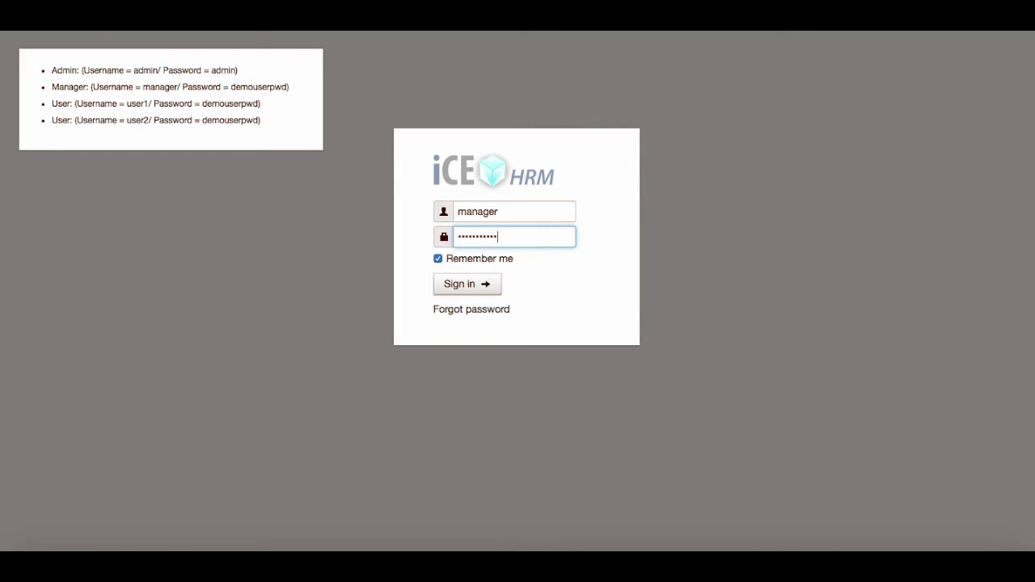
{"action": "left_click", "coordinate": [491, 286]}
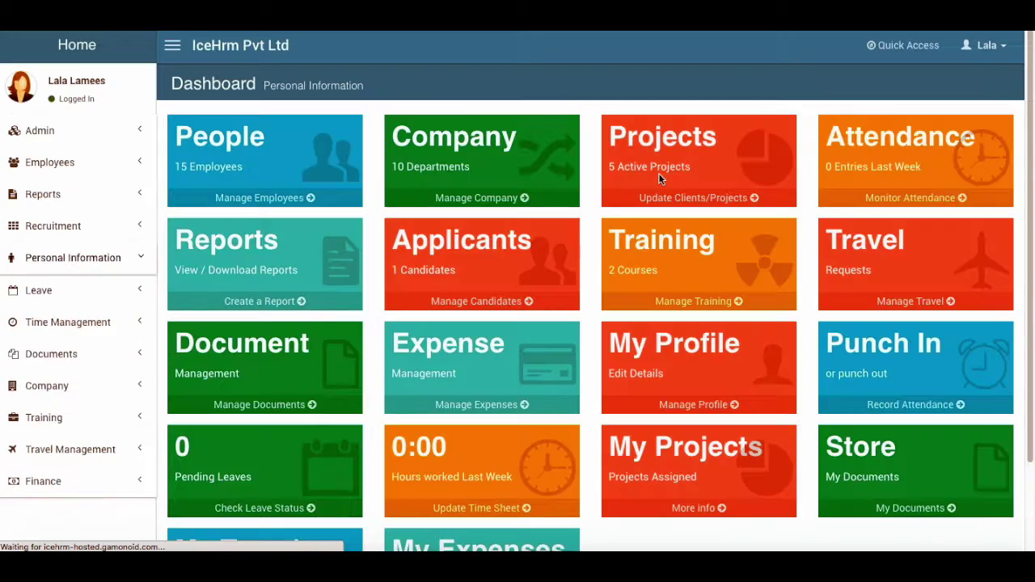
{"action": "scroll", "coordinate": [76, 353], "scroll_direction": "down", "scroll_amount": 3}
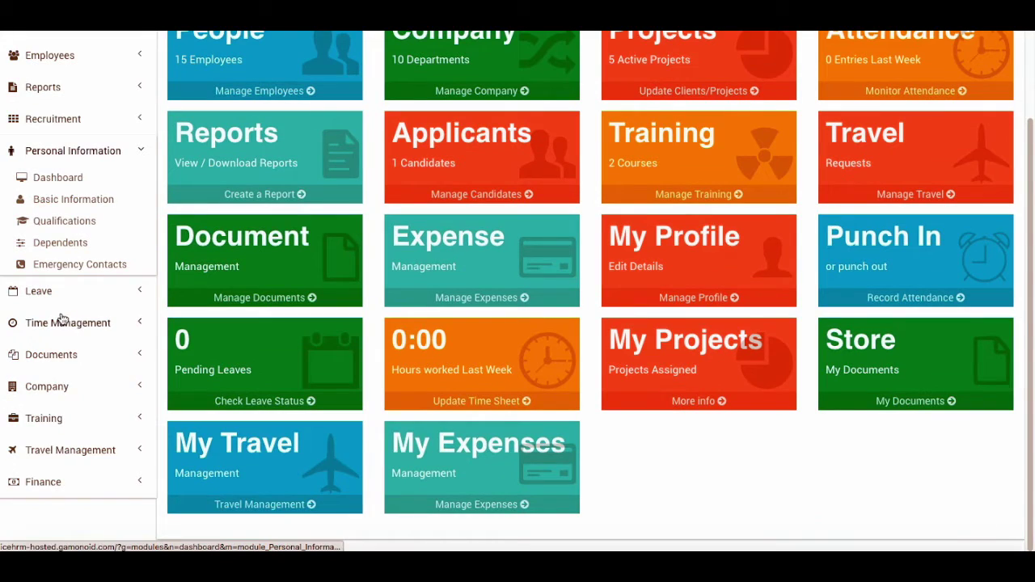
{"action": "left_click", "coordinate": [40, 291]}
Open subordinates' leave requests in Leave Management and view the August 14–16 request's leave days
{"action": "left_click", "coordinate": [118, 322]}
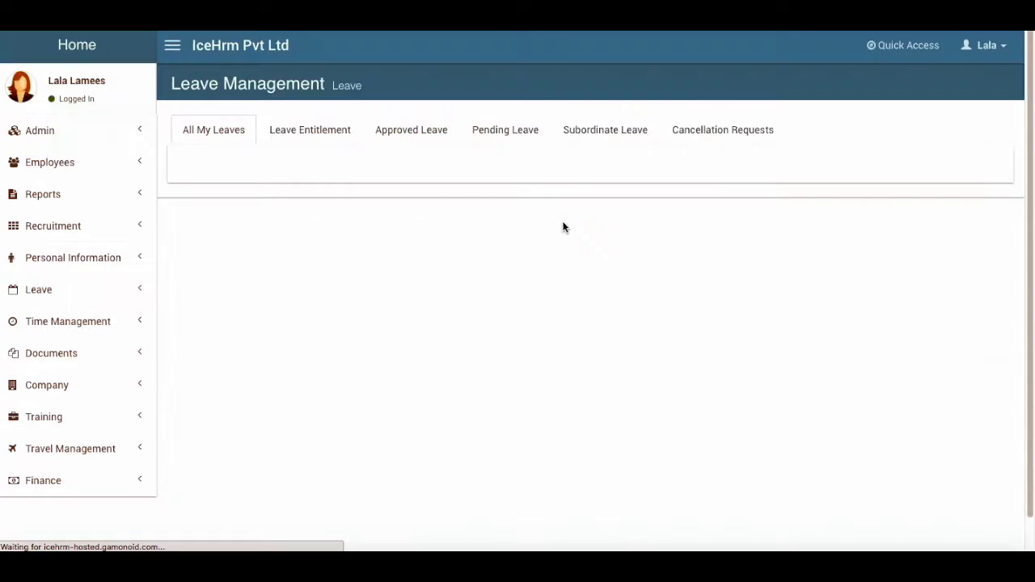
{"action": "left_click", "coordinate": [636, 133]}
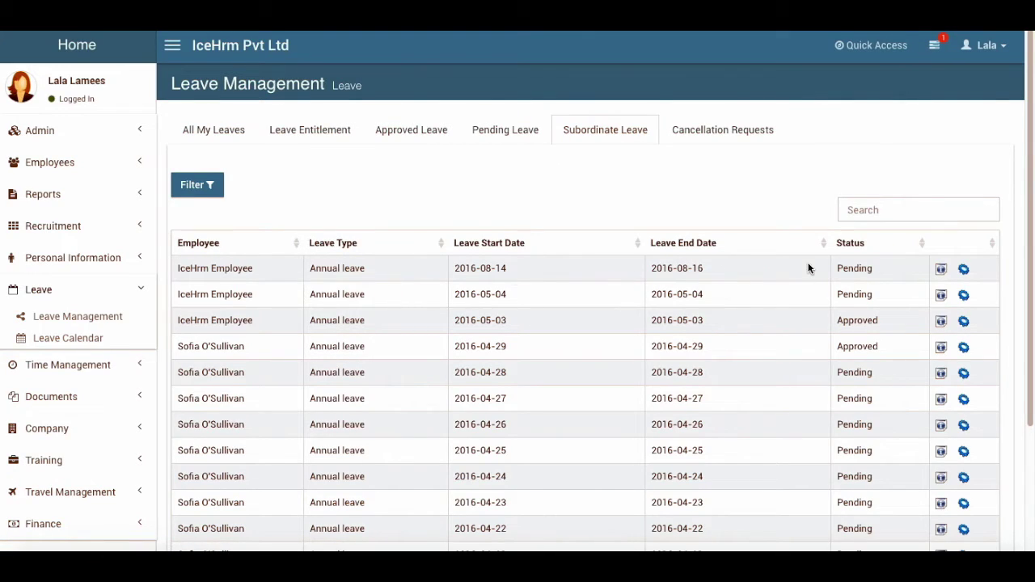
{"action": "left_click", "coordinate": [937, 48]}
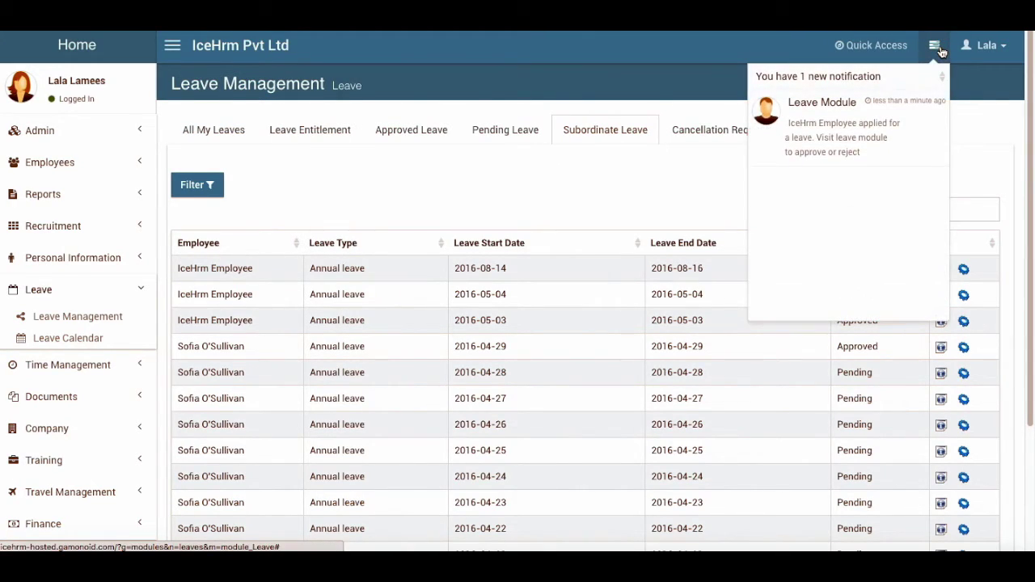
{"action": "left_click", "coordinate": [583, 159]}
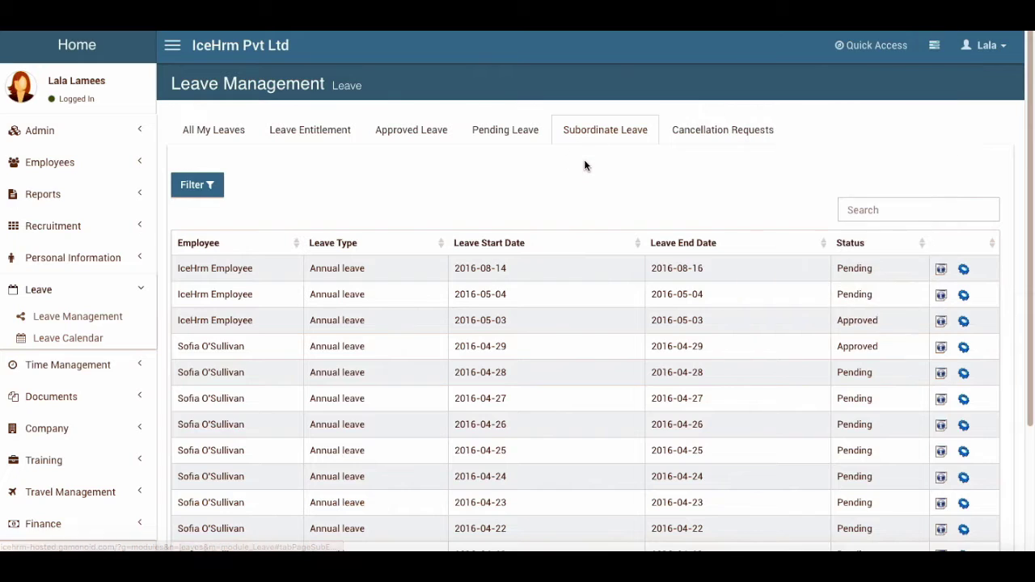
{"action": "left_click", "coordinate": [941, 269]}
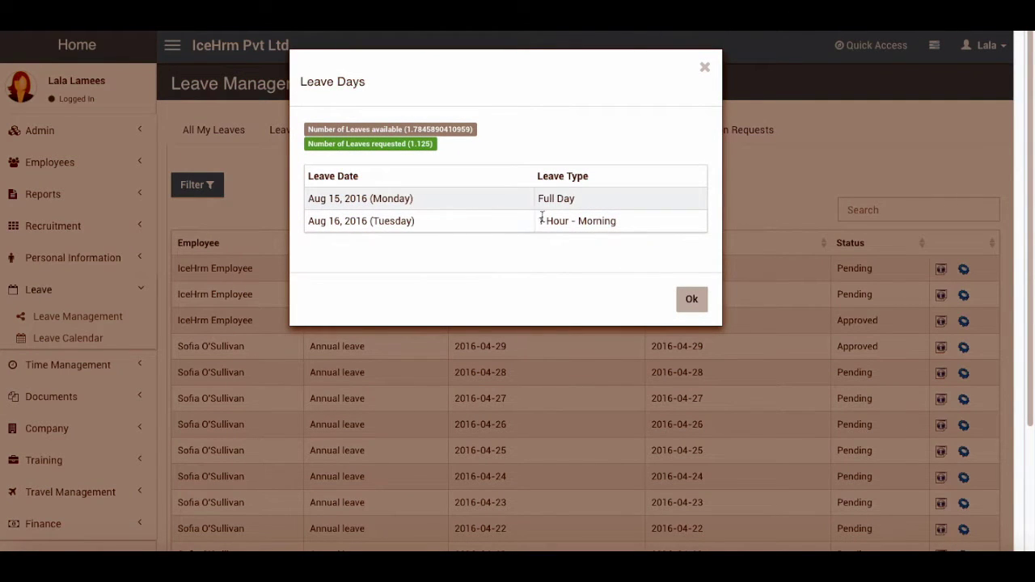
{"action": "left_click", "coordinate": [689, 298]}
Recheck the request's available leave, then open its Change Leave Status form and status list
{"action": "left_click", "coordinate": [963, 269]}
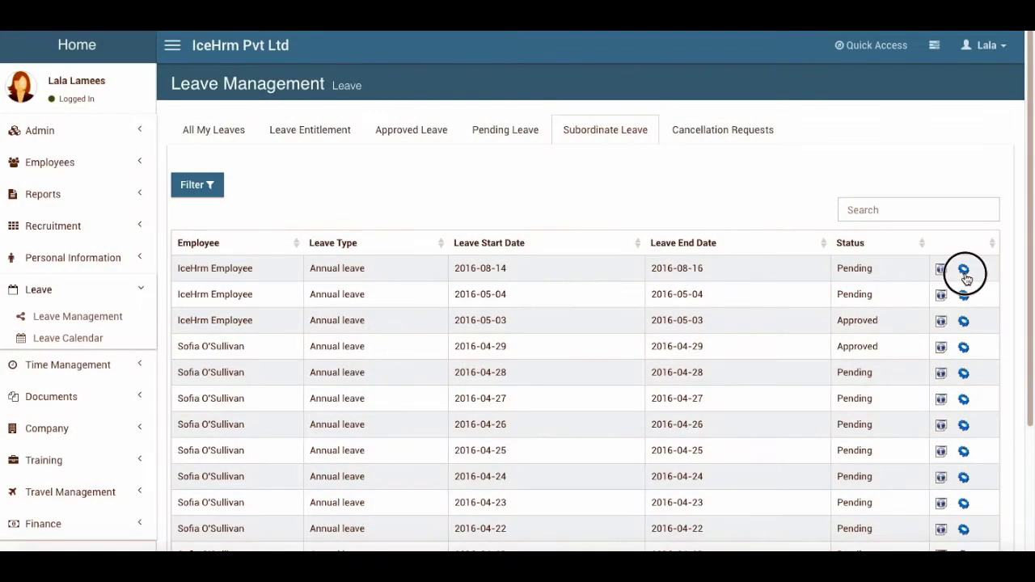
{"action": "left_click", "coordinate": [704, 67]}
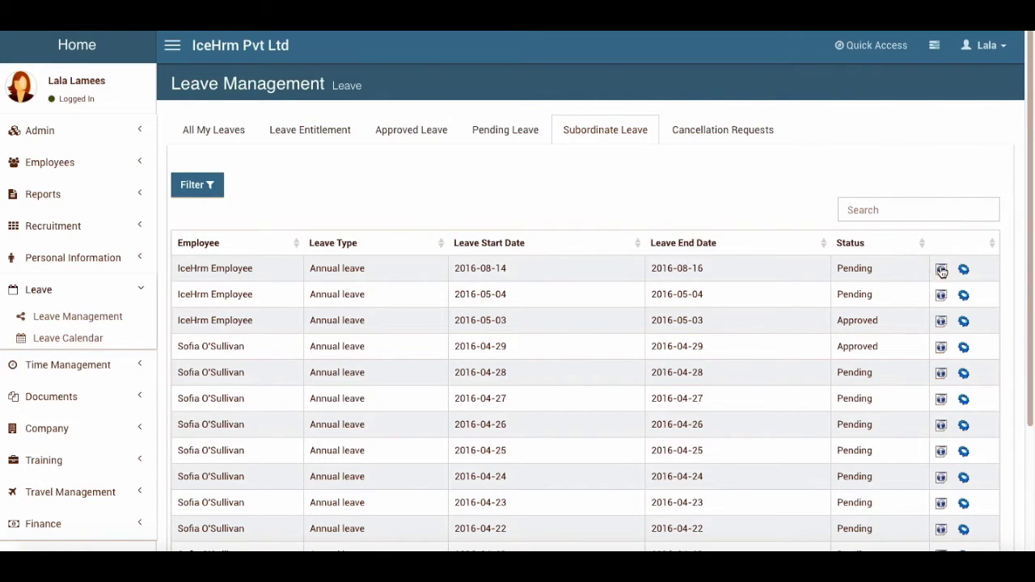
{"action": "left_click", "coordinate": [941, 269]}
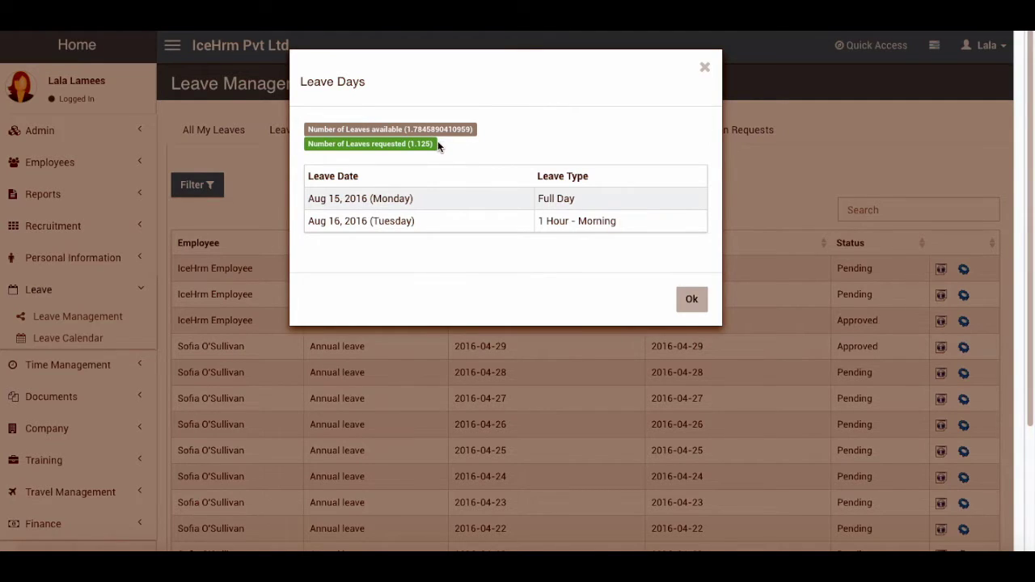
{"action": "left_click_drag", "start_coordinate": [350, 143], "coordinate": [308, 127]}
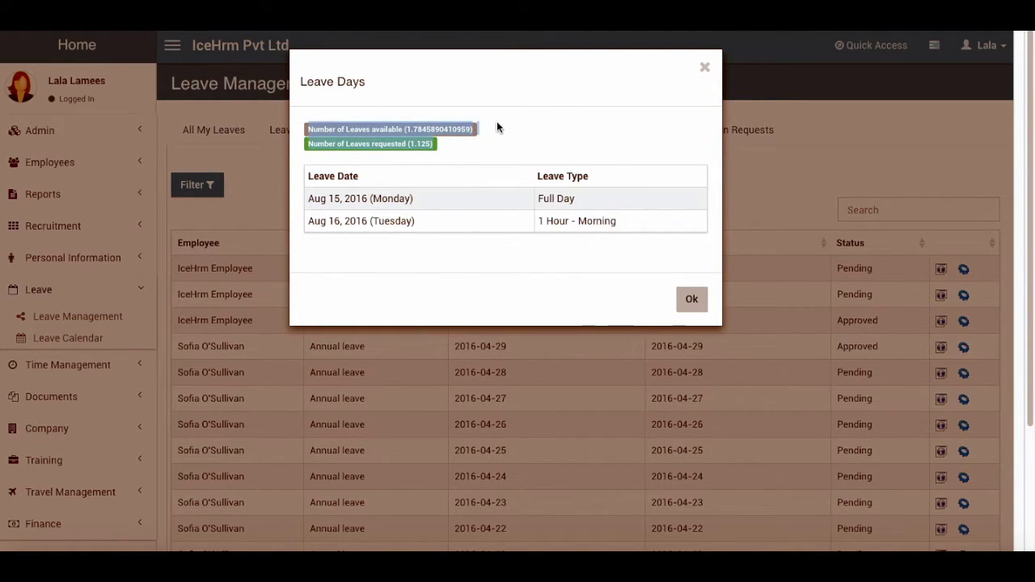
{"action": "left_click", "coordinate": [695, 305]}
{"action": "left_click", "coordinate": [963, 268]}
{"action": "left_click", "coordinate": [395, 151]}
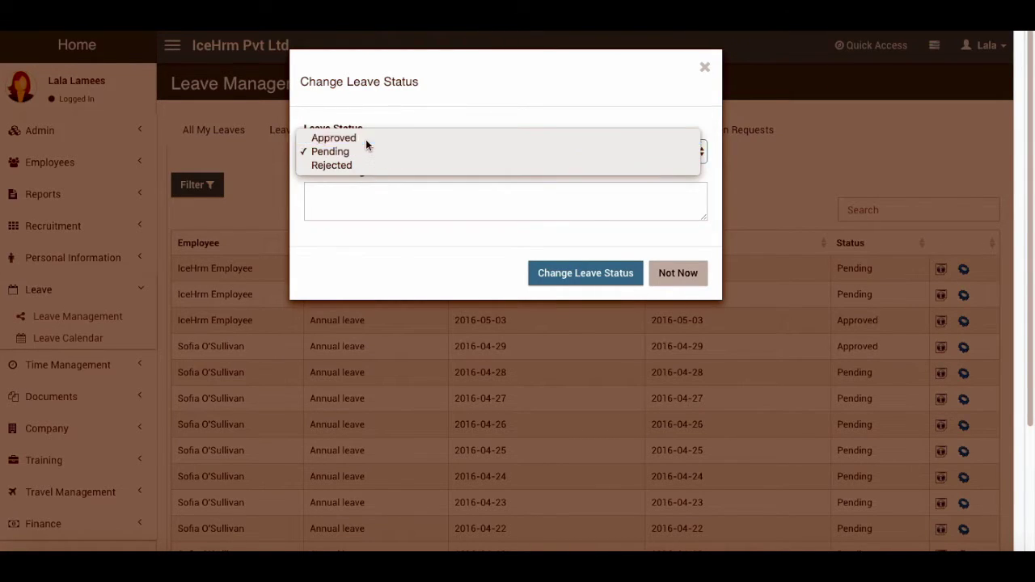
Approve the leave with the note 'Approved the leave. Have a nice vacation', then sign out
{"action": "left_click", "coordinate": [366, 139]}
{"action": "left_click", "coordinate": [350, 189]}
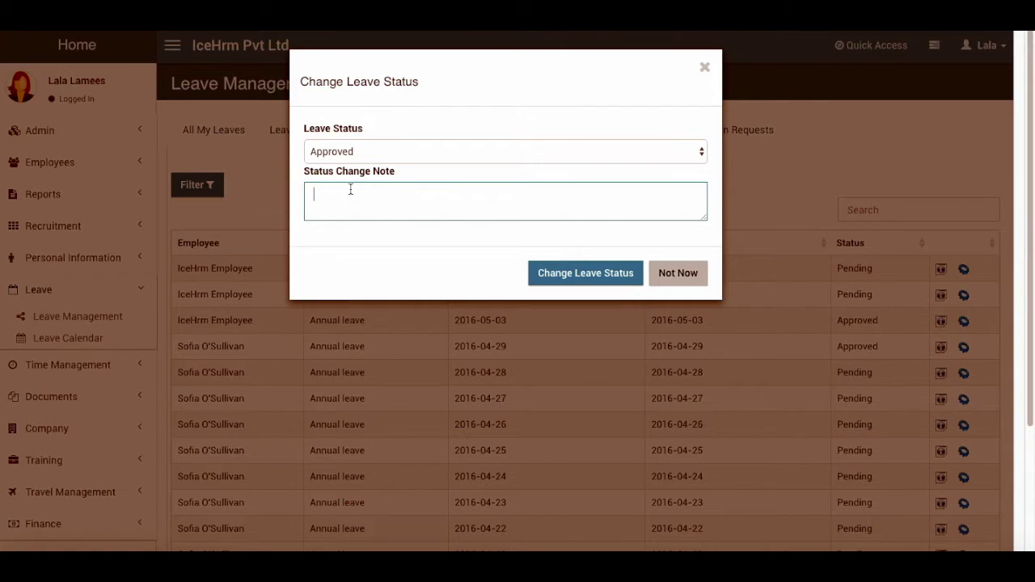
{"action": "type", "text": "Approced"}
{"action": "key", "text": "BackSpace"}
{"action": "key", "text": "BackSpace"}
{"action": "key", "text": "BackSpace"}
{"action": "key", "text": "BackSpace"}
{"action": "key", "text": "BackSpace"}
{"action": "type", "text": "ooved"}
{"action": "key", "text": "BackSpace"}
{"action": "key", "text": "BackSpace"}
{"action": "key", "text": "BackSpace"}
{"action": "key", "text": "BackSpace"}
{"action": "key", "text": "BackSpace"}
{"action": "type", "text": "ved the leave"}
{"action": "type", "text": "Have a nice vacation"}
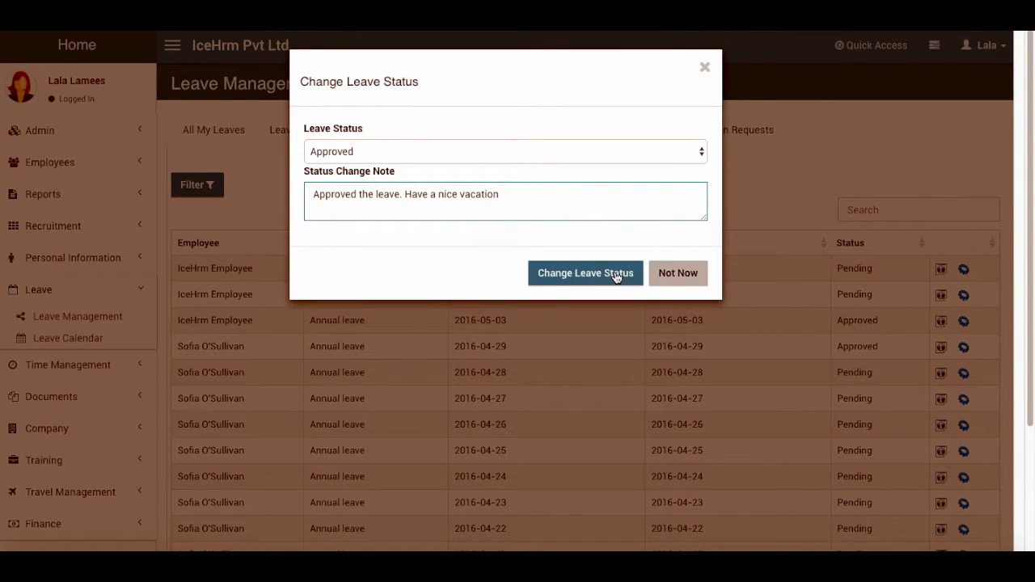
{"action": "left_click", "coordinate": [619, 275]}
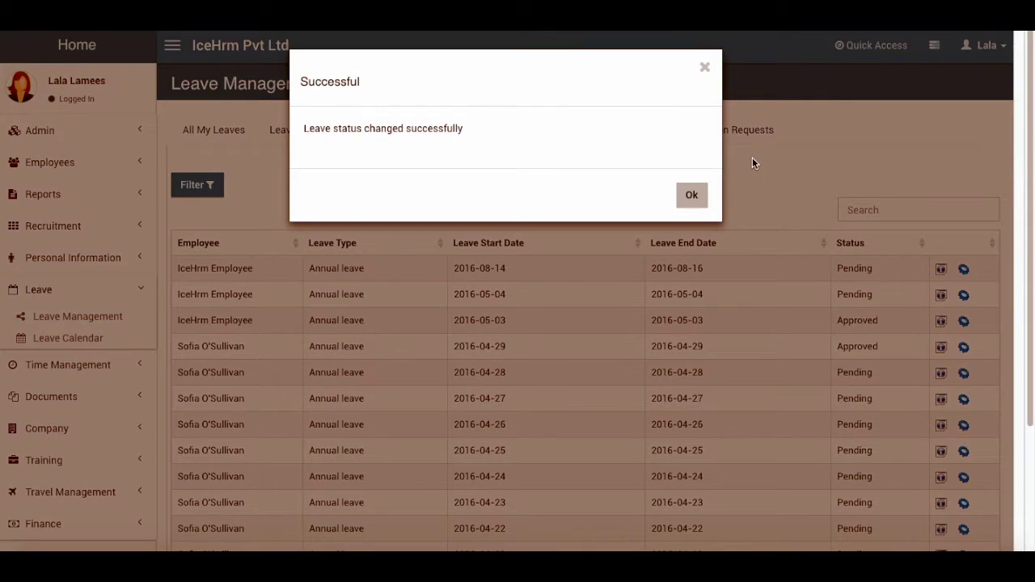
{"action": "left_click", "coordinate": [692, 195]}
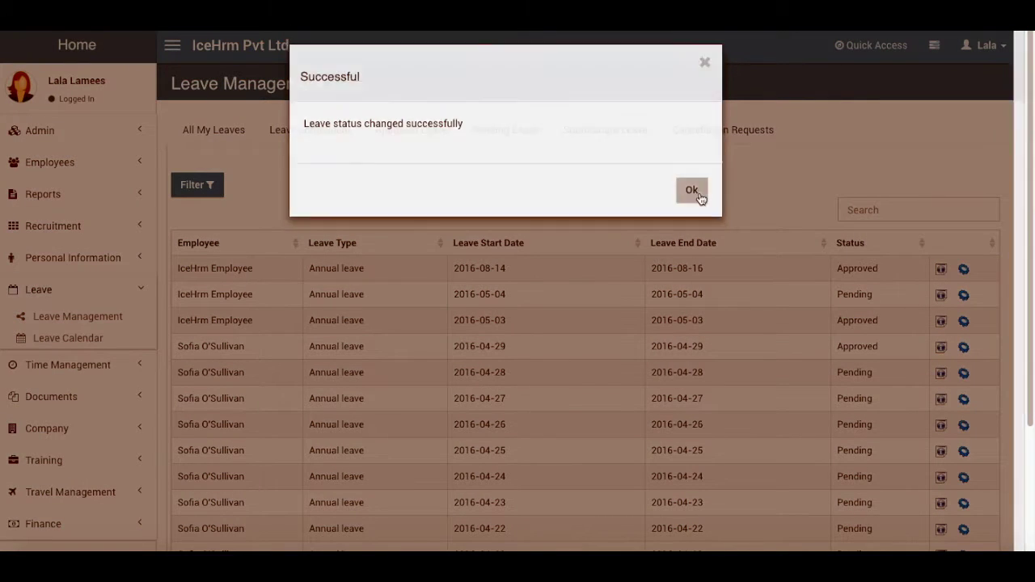
{"action": "left_click", "coordinate": [985, 46]}
{"action": "left_click", "coordinate": [975, 209]}
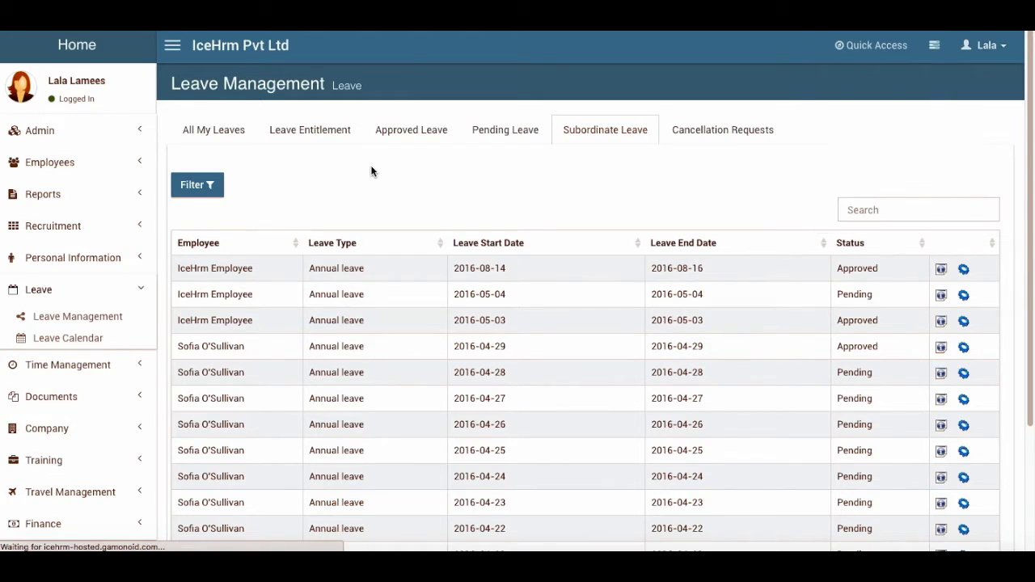
Log in with the administrator account and open the leave-approved notification
{"action": "left_click_drag", "start_coordinate": [501, 211], "coordinate": [376, 211]}
{"action": "type", "text": "admin"}
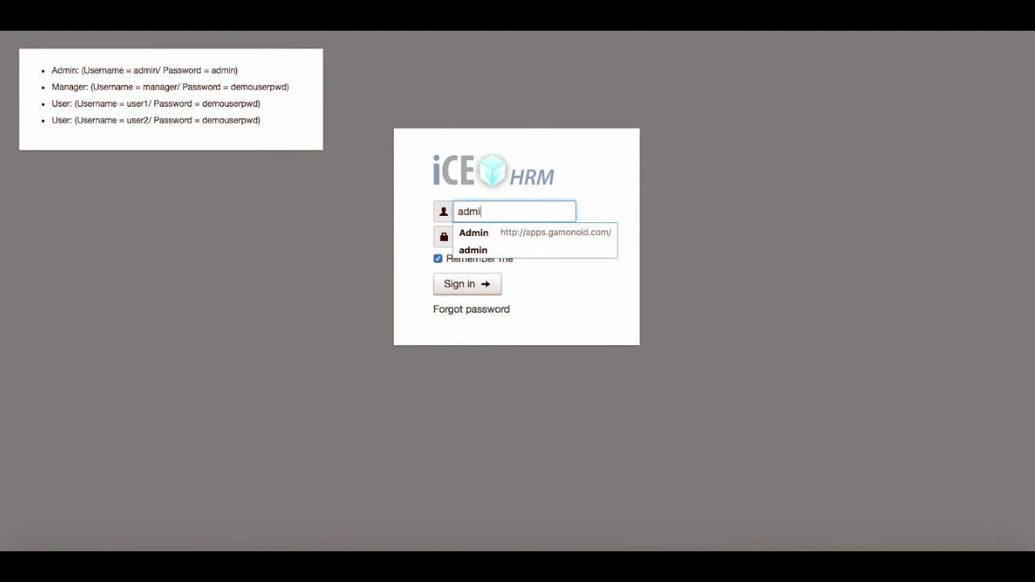
{"action": "key", "text": "Tab"}
{"action": "type", "text": "admin"}
{"action": "left_click", "coordinate": [437, 284]}
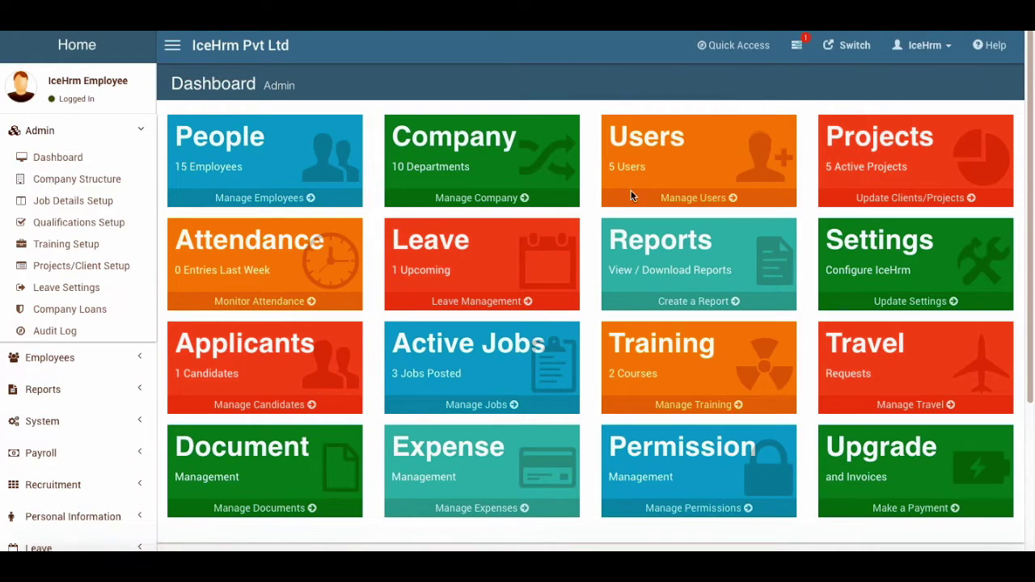
{"action": "left_click", "coordinate": [796, 46]}
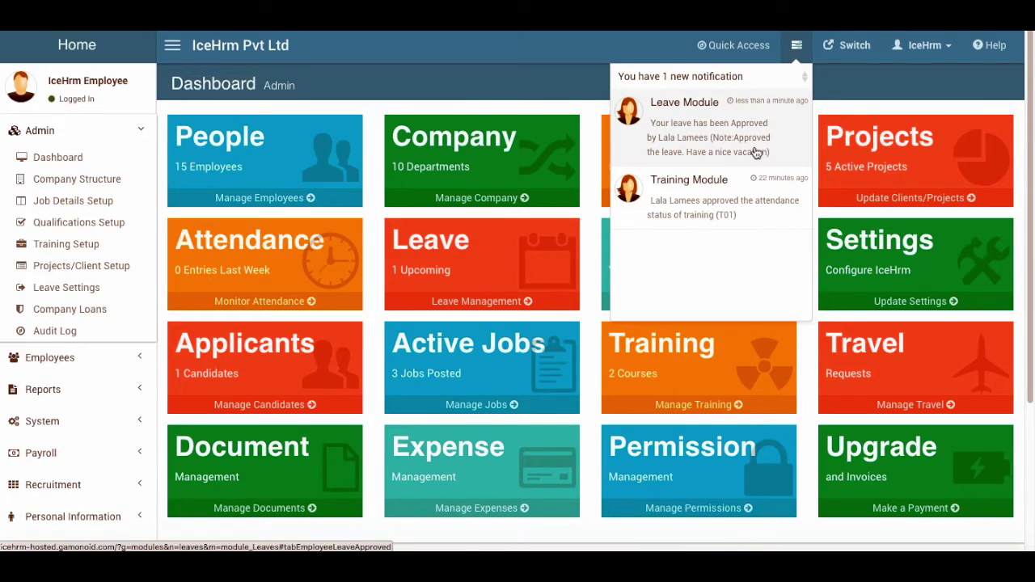
Under Approved Leave, view the 2016-08-14 to 2016-08-16 leave's Pending -> Approved note
{"action": "scroll", "coordinate": [69, 358], "scroll_direction": "down", "scroll_amount": 2}
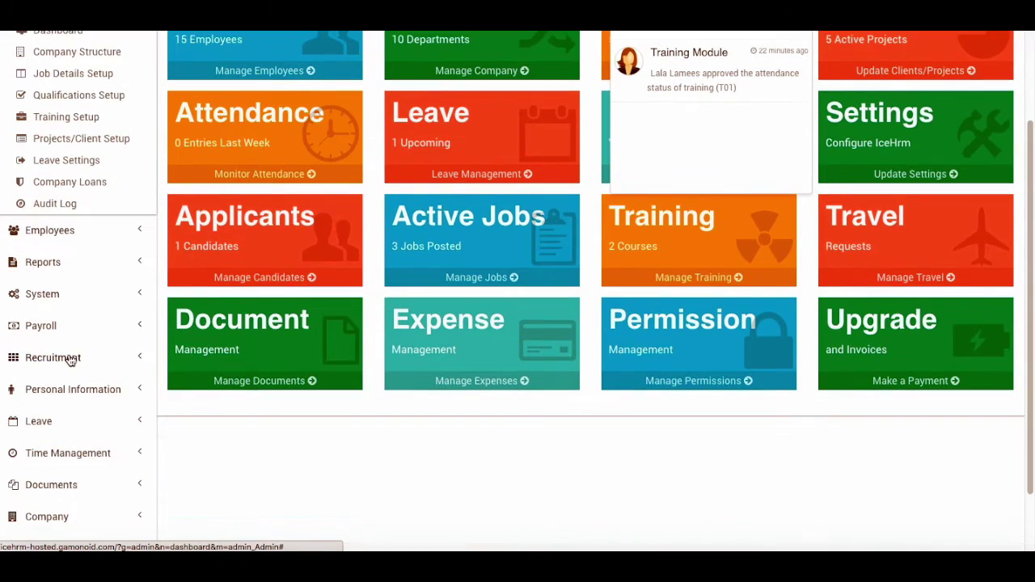
{"action": "scroll", "coordinate": [56, 388], "scroll_direction": "down", "scroll_amount": 1}
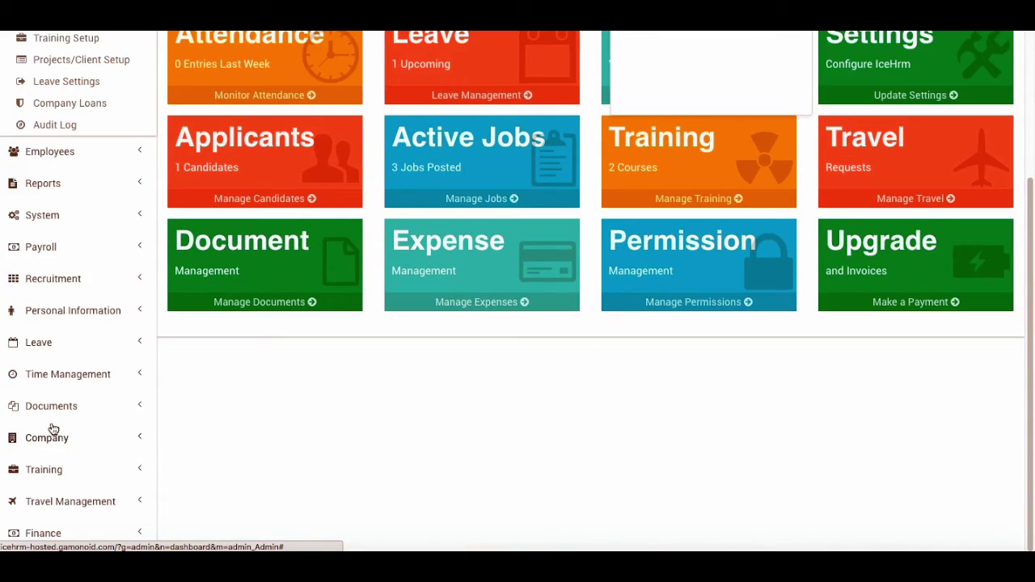
{"action": "left_click", "coordinate": [40, 342]}
{"action": "left_click", "coordinate": [62, 370]}
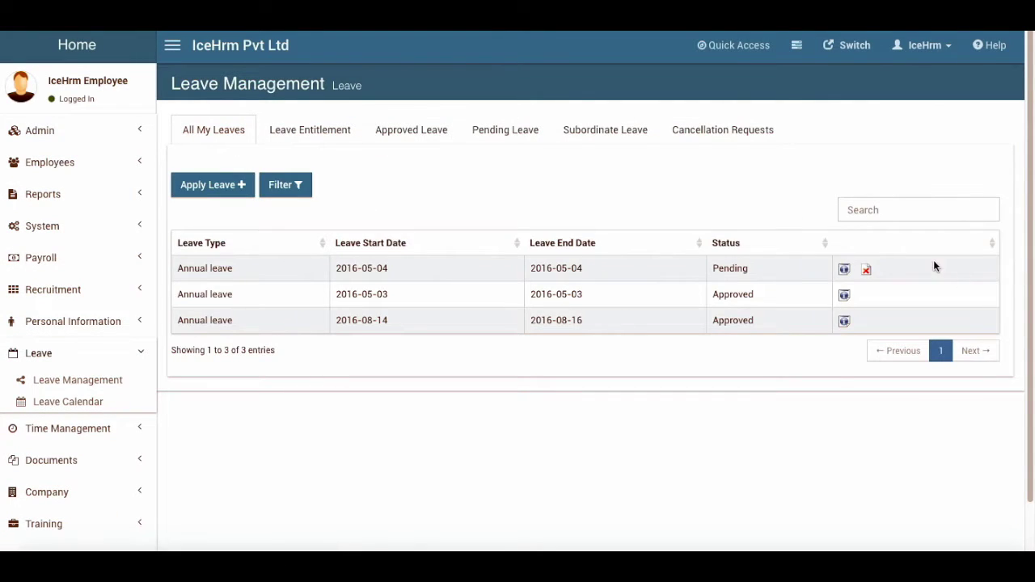
{"action": "left_click", "coordinate": [424, 139]}
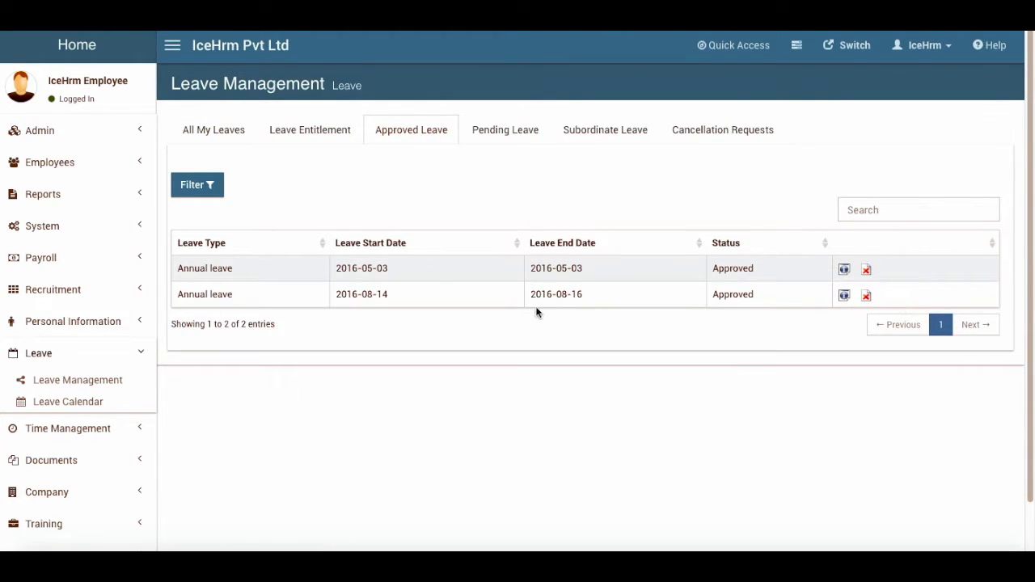
{"action": "left_click", "coordinate": [844, 295]}
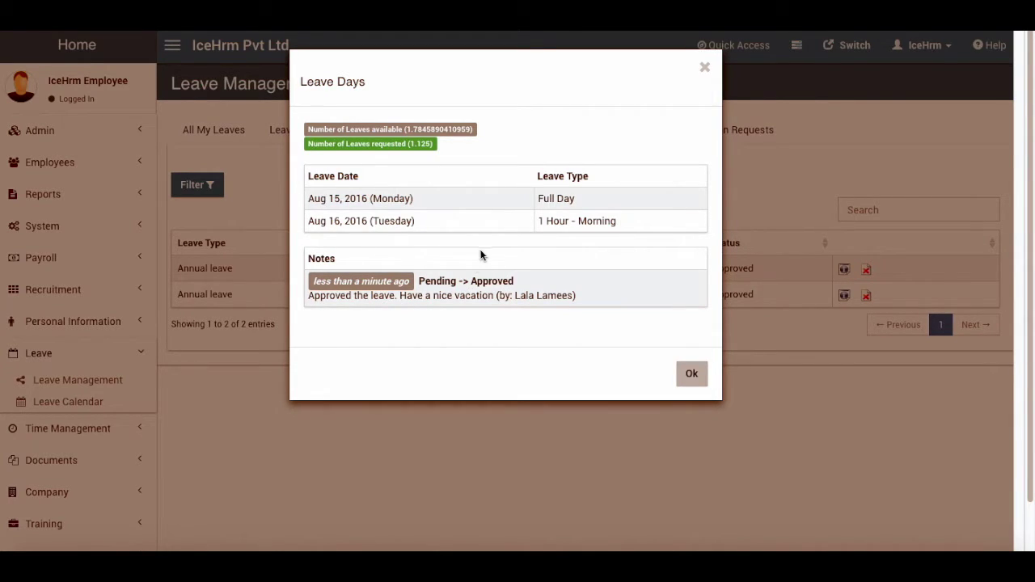
{"action": "left_click", "coordinate": [690, 372]}
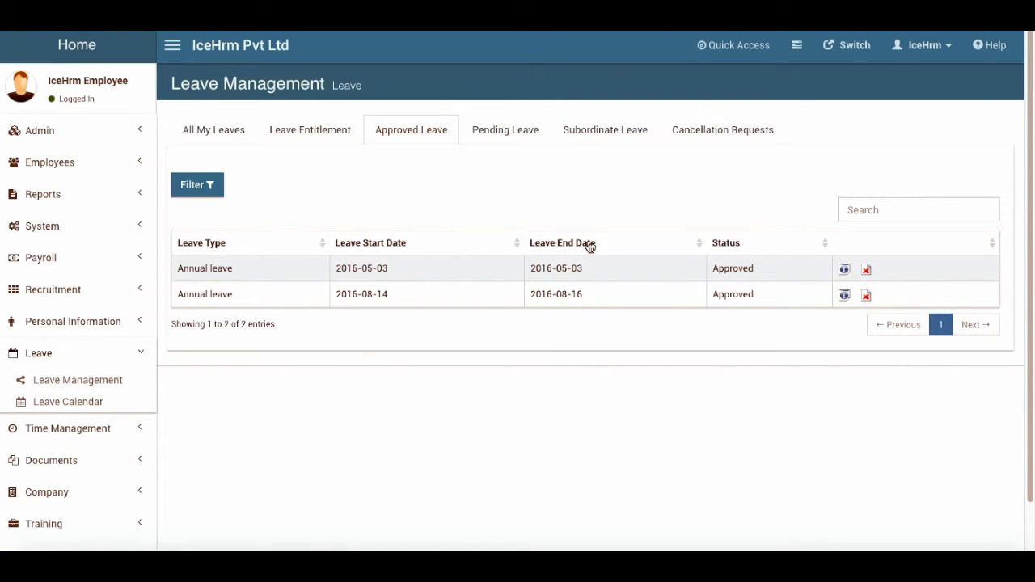
Open the Reports list and start the Employee Leaves Report for All Employees
{"action": "left_click", "coordinate": [52, 193]}
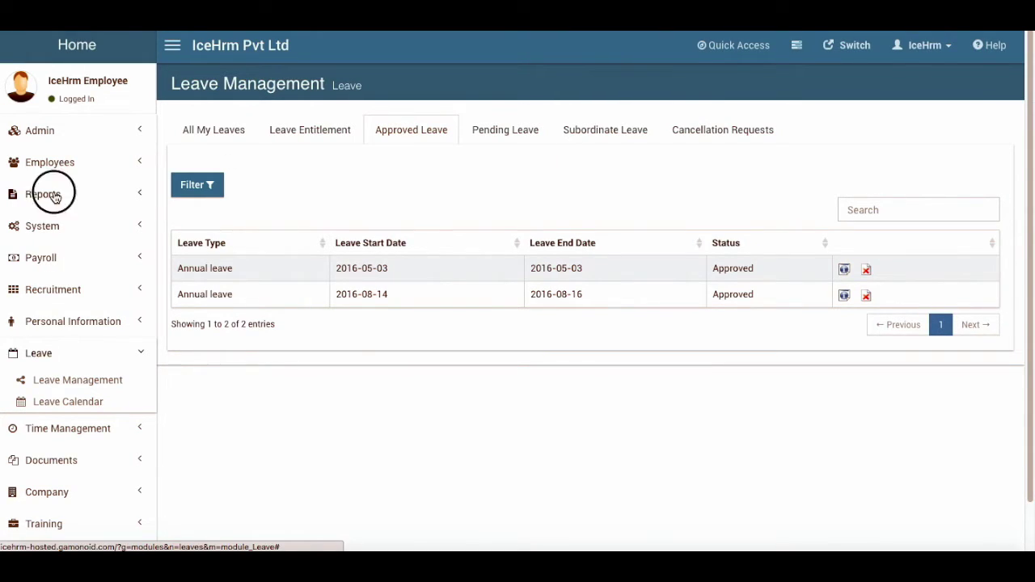
{"action": "left_click", "coordinate": [53, 222]}
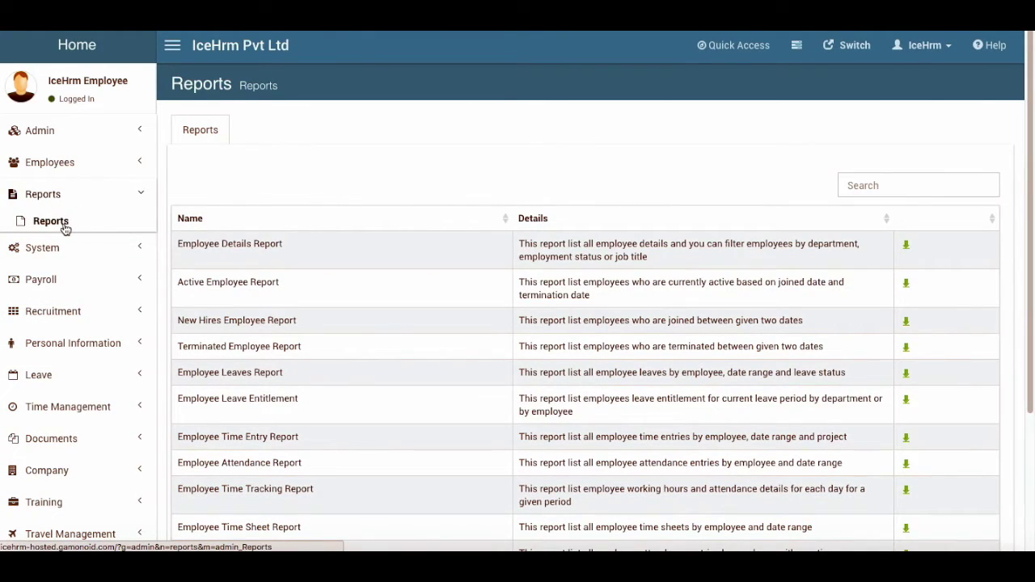
{"action": "scroll", "coordinate": [502, 411], "scroll_direction": "down", "scroll_amount": 2}
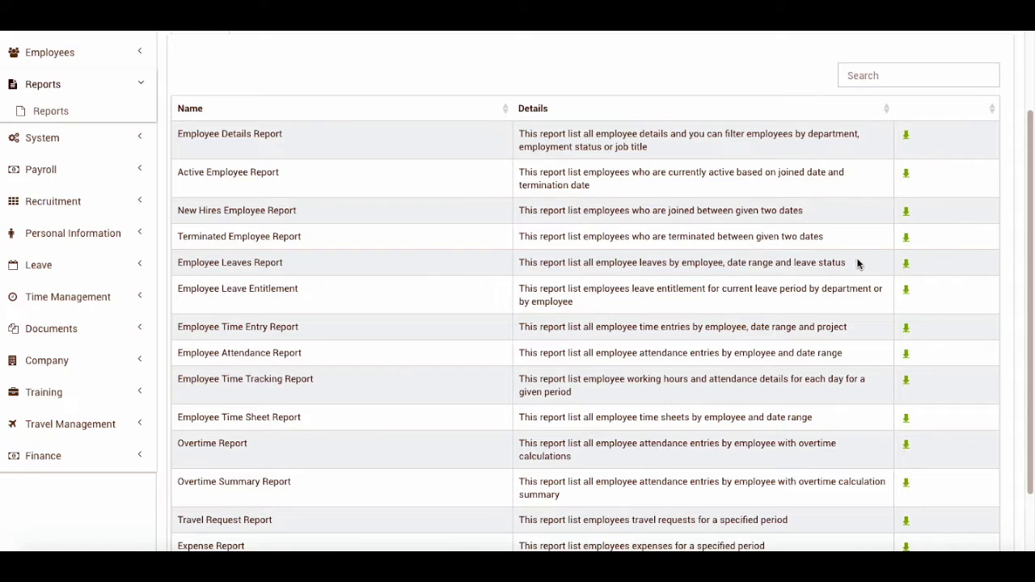
{"action": "left_click", "coordinate": [906, 265]}
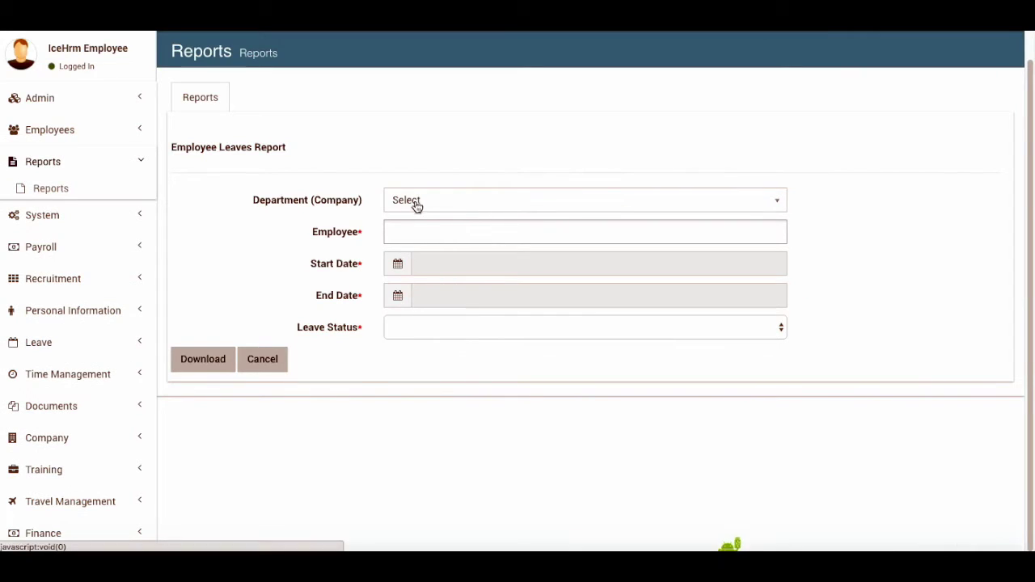
{"action": "left_click", "coordinate": [420, 202]}
{"action": "left_click", "coordinate": [409, 240]}
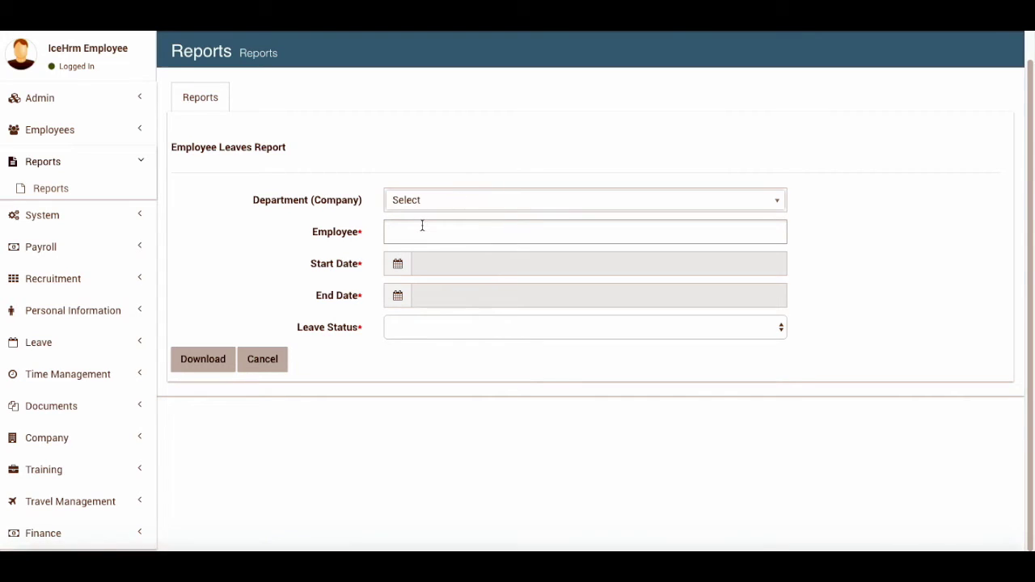
{"action": "left_click", "coordinate": [423, 235]}
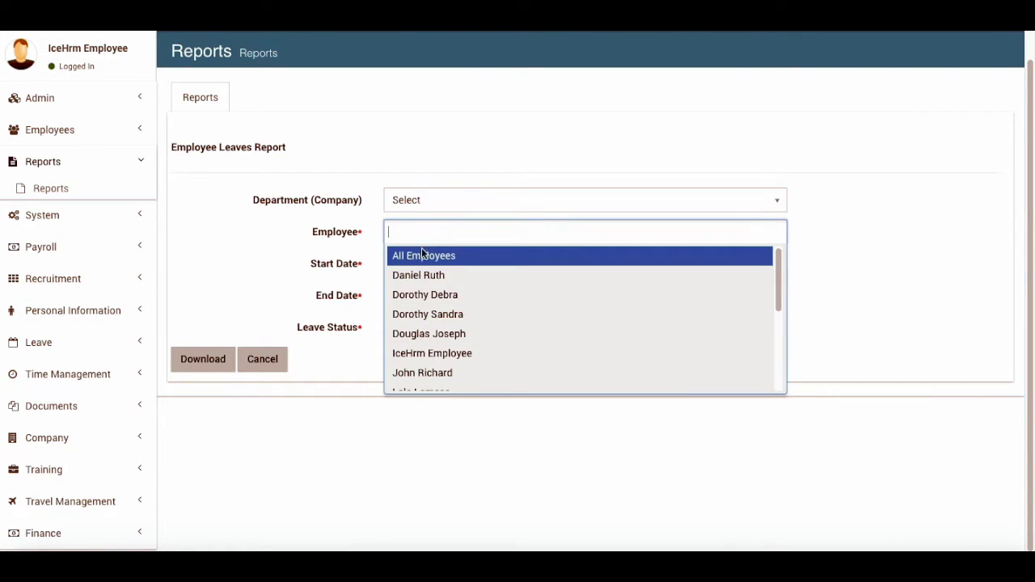
{"action": "left_click", "coordinate": [423, 255]}
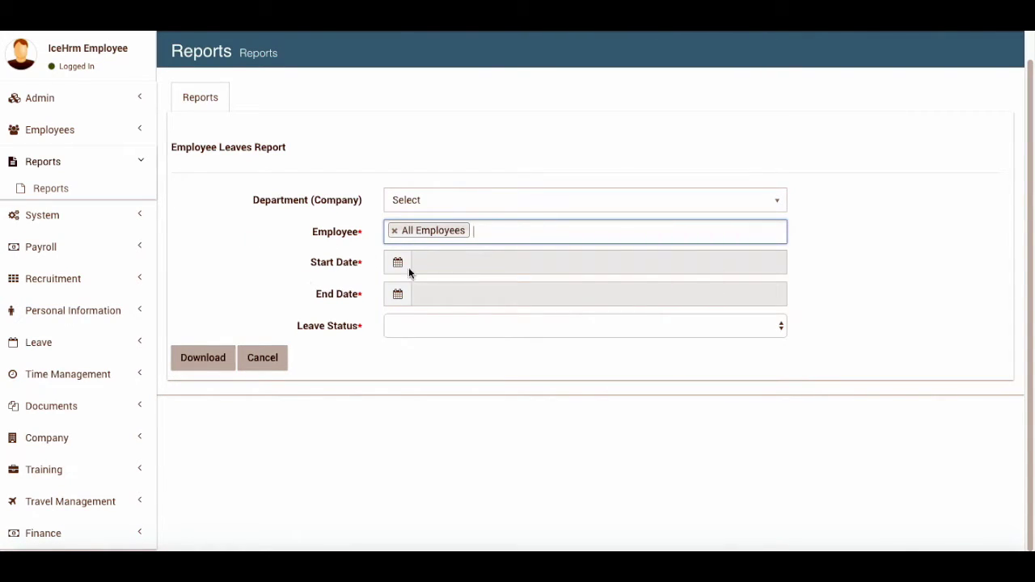
Set the report range 2016-01-01 to 2016-12-31 with All Statuses and generate it
{"action": "left_click", "coordinate": [397, 262]}
{"action": "left_click", "coordinate": [448, 417]}
{"action": "left_click", "coordinate": [409, 328]}
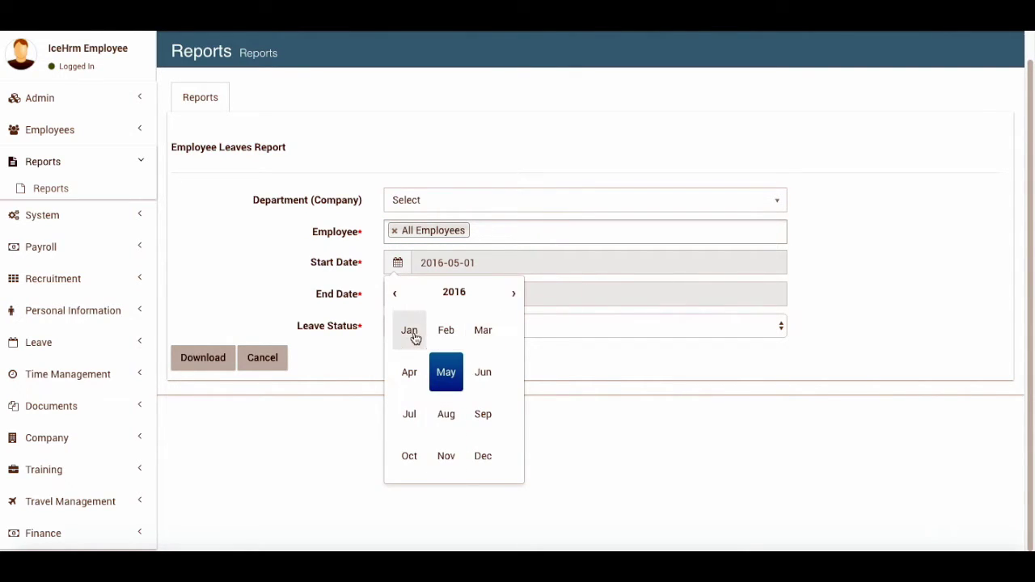
{"action": "left_click", "coordinate": [498, 339]}
{"action": "left_click", "coordinate": [397, 294]}
{"action": "left_click", "coordinate": [447, 444]}
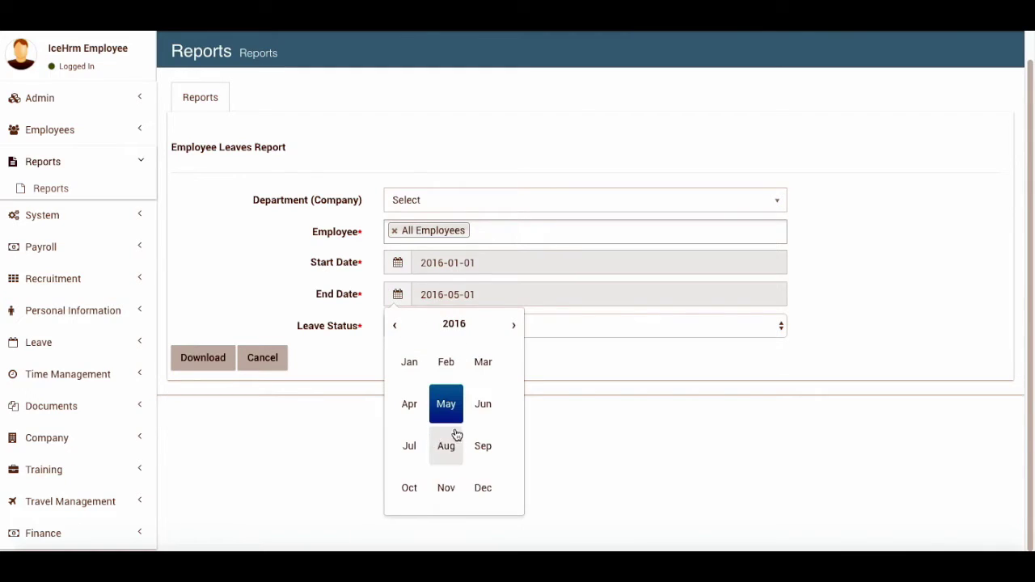
{"action": "left_click", "coordinate": [485, 485]}
{"action": "left_click", "coordinate": [519, 456]}
{"action": "left_click", "coordinate": [413, 325]}
{"action": "left_click", "coordinate": [414, 326]}
{"action": "left_click", "coordinate": [213, 357]}
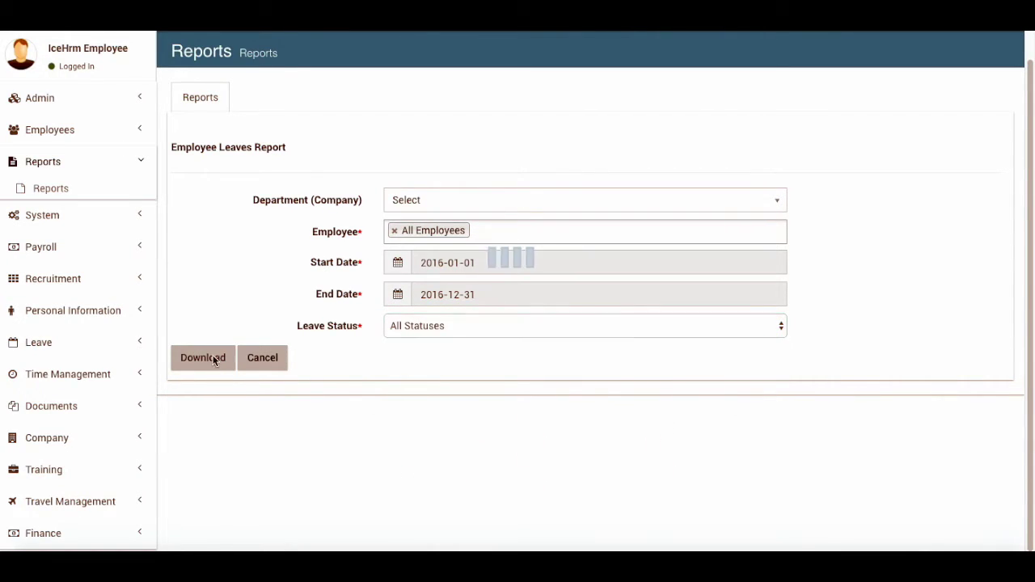
Page through the 19 report entries, download the report as CSV, and return to Reports
{"action": "scroll", "coordinate": [351, 411], "scroll_direction": "down", "scroll_amount": 6}
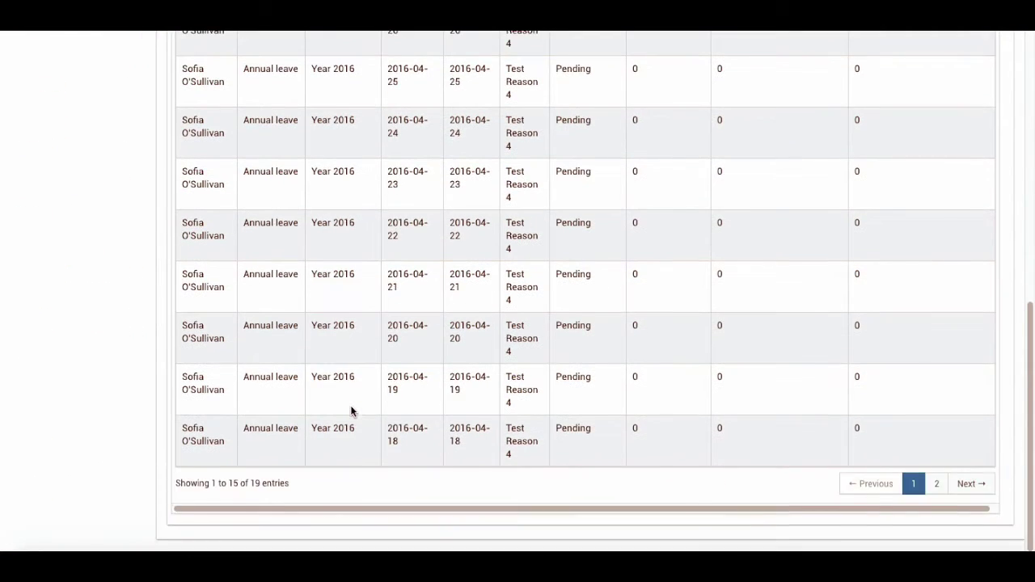
{"action": "scroll", "coordinate": [351, 411], "scroll_direction": "up", "scroll_amount": 7}
{"action": "scroll", "coordinate": [350, 411], "scroll_direction": "down", "scroll_amount": 3}
{"action": "scroll", "coordinate": [351, 412], "scroll_direction": "up", "scroll_amount": 2}
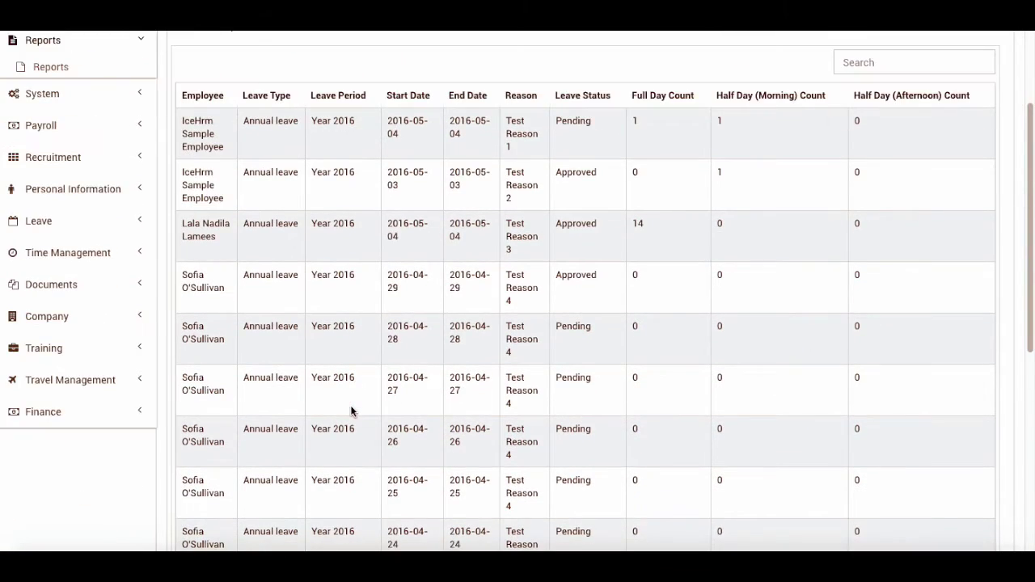
{"action": "scroll", "coordinate": [350, 411], "scroll_direction": "up", "scroll_amount": 2}
{"action": "scroll", "coordinate": [381, 411], "scroll_direction": "down", "scroll_amount": 8}
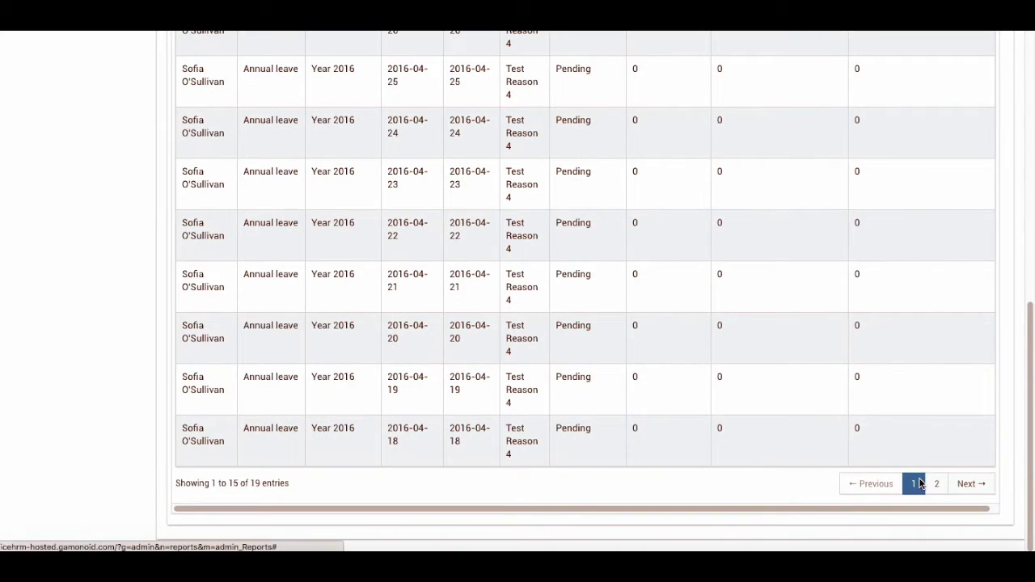
{"action": "left_click", "coordinate": [936, 483]}
{"action": "scroll", "coordinate": [347, 332], "scroll_direction": "up", "scroll_amount": 2}
{"action": "left_click", "coordinate": [255, 183]}
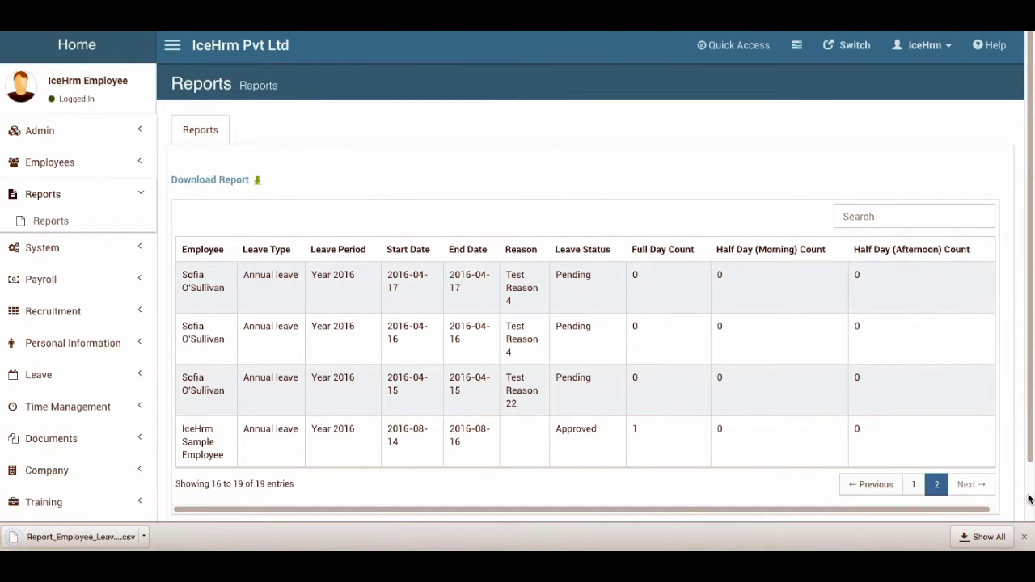
{"action": "left_click", "coordinate": [1024, 537]}
{"action": "left_click", "coordinate": [211, 132]}
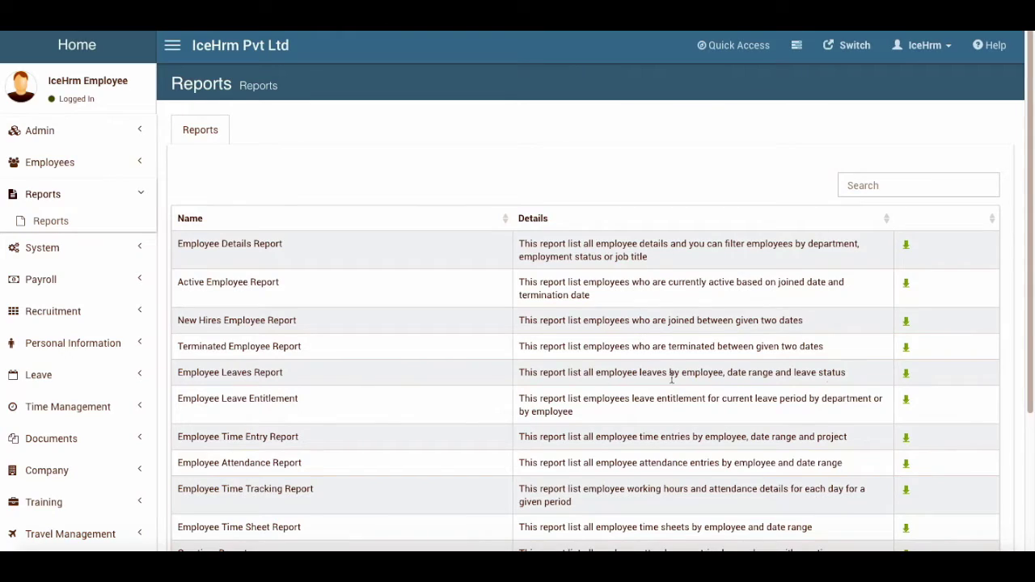
In the Employee Leaves Report form, pick the sample employee and set start date 2016-05-01
{"action": "left_click", "coordinate": [907, 374]}
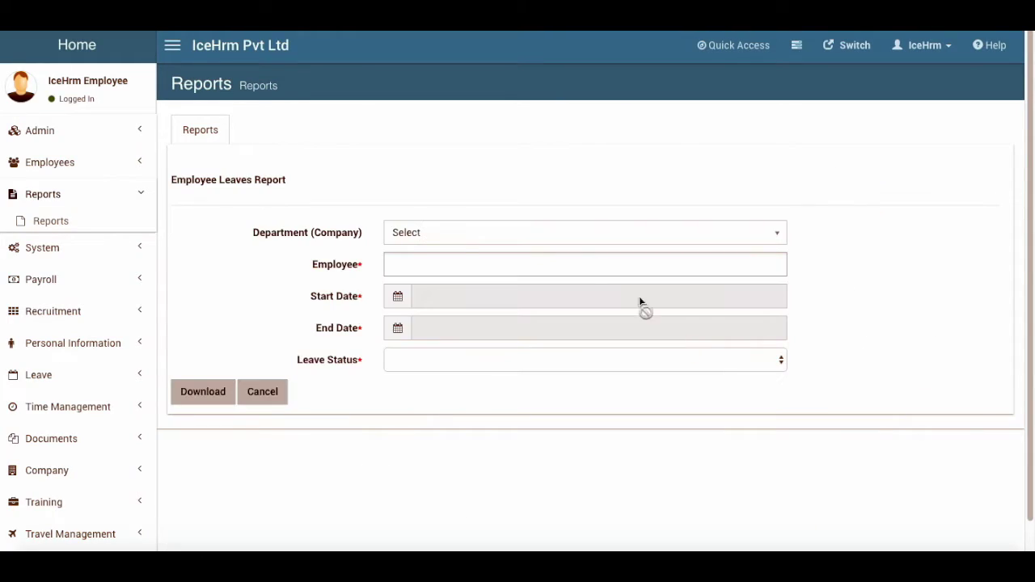
{"action": "left_click", "coordinate": [411, 265]}
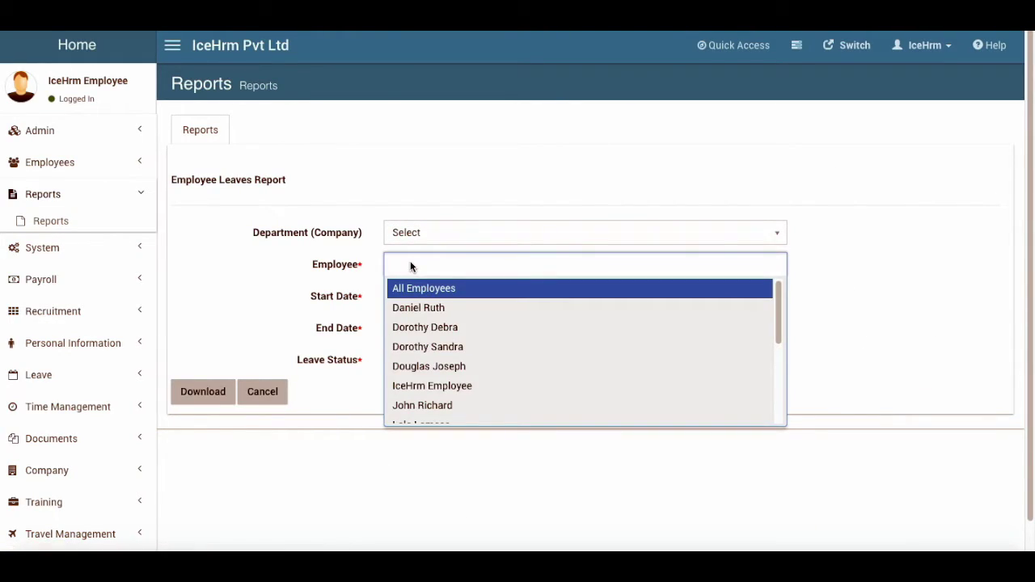
{"action": "type", "text": "ice"}
{"action": "left_click", "coordinate": [410, 288]}
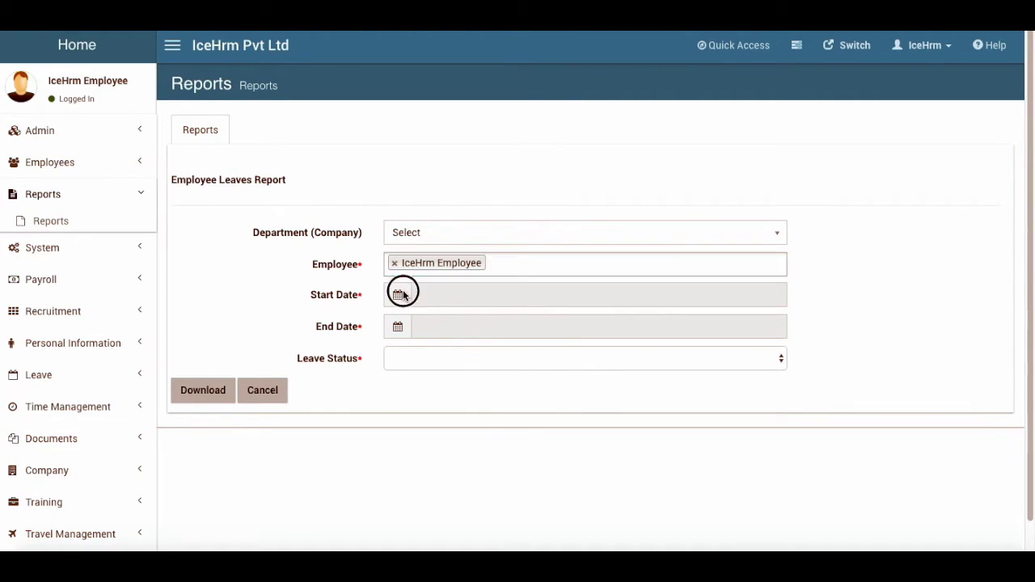
{"action": "left_click", "coordinate": [404, 294]}
{"action": "left_click", "coordinate": [447, 441]}
{"action": "left_click", "coordinate": [446, 404]}
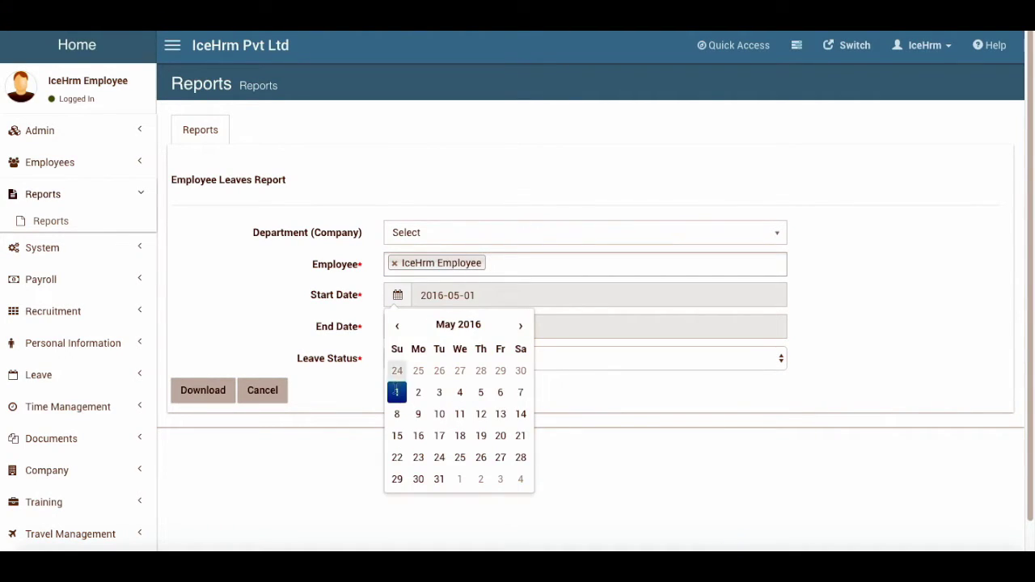
Set end date 2016-12-31, keep all leave statuses, download the report, and return to Reports
{"action": "left_click", "coordinate": [396, 392]}
{"action": "left_click", "coordinate": [408, 327]}
{"action": "left_click", "coordinate": [446, 478]}
{"action": "left_click", "coordinate": [482, 520]}
{"action": "left_click", "coordinate": [520, 487]}
{"action": "left_click", "coordinate": [398, 361]}
{"action": "left_click", "coordinate": [174, 390]}
{"action": "left_click", "coordinate": [174, 390]}
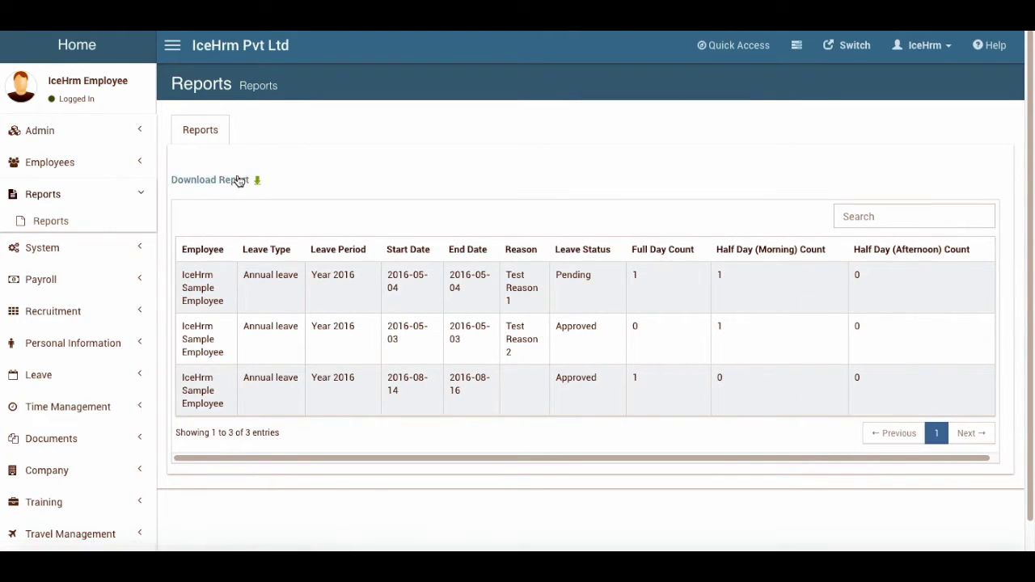
{"action": "left_click", "coordinate": [200, 130]}
{"action": "scroll", "coordinate": [334, 399], "scroll_direction": "down", "scroll_amount": 2}
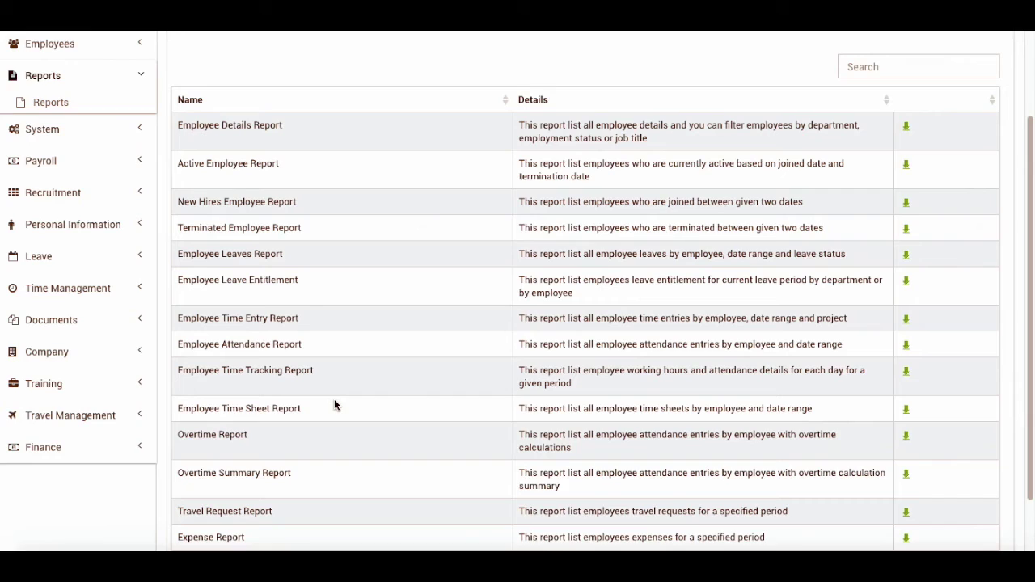
Generate the Employee Leave Entitlement report with Department and Employee left unselected
{"action": "left_click", "coordinate": [906, 284]}
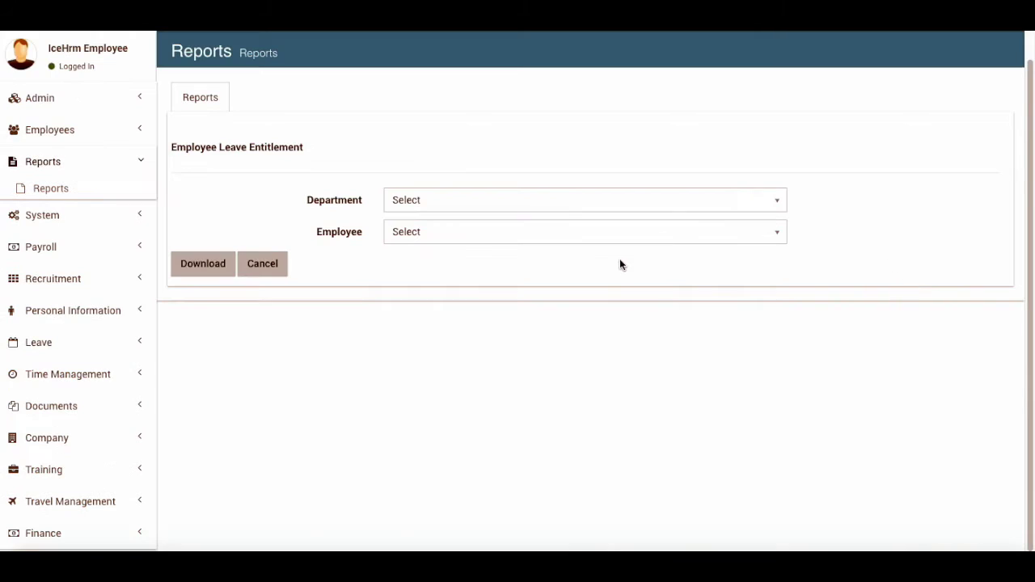
{"action": "left_click", "coordinate": [440, 203]}
{"action": "left_click", "coordinate": [437, 217]}
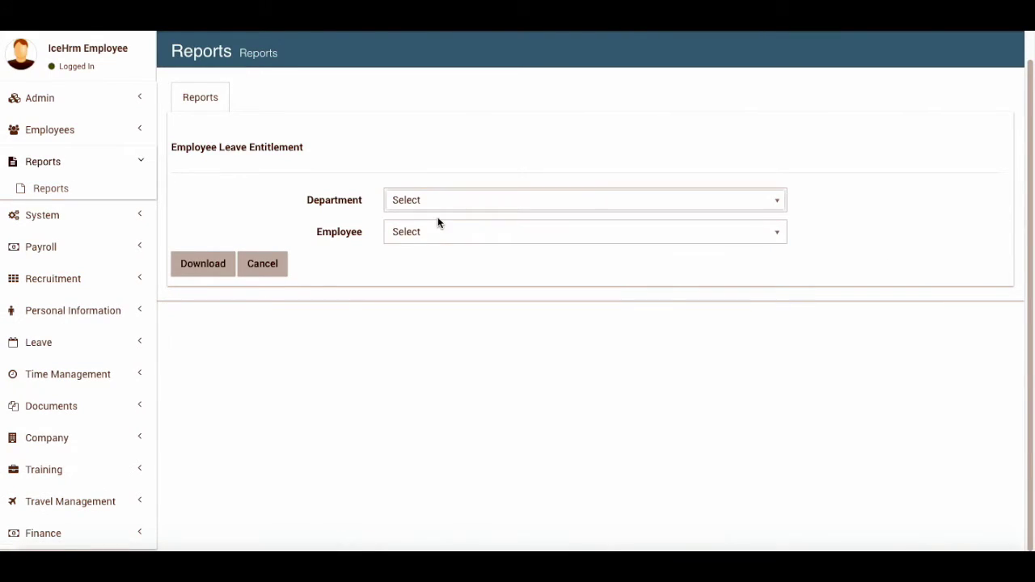
{"action": "left_click", "coordinate": [422, 232]}
{"action": "left_click", "coordinate": [415, 277]}
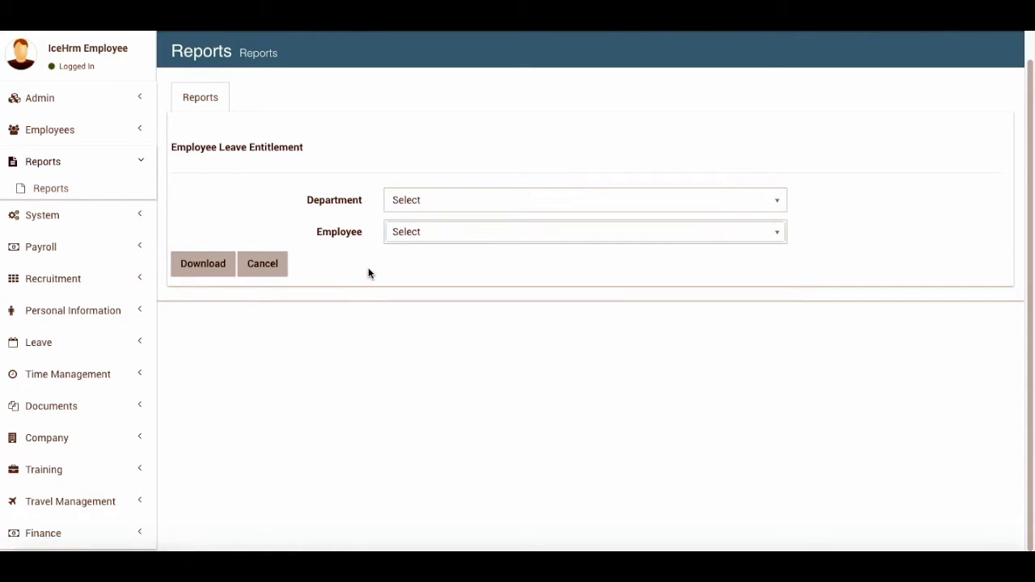
{"action": "left_click", "coordinate": [188, 269]}
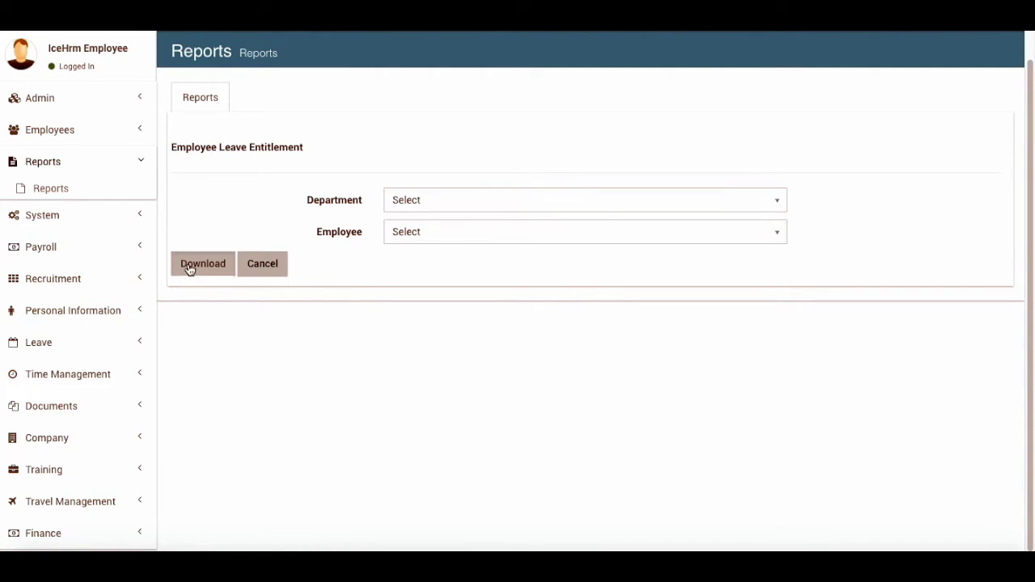
Page through the 45 entitlement entries to the last page and back to the first
{"action": "scroll", "coordinate": [330, 368], "scroll_direction": "down", "scroll_amount": 1}
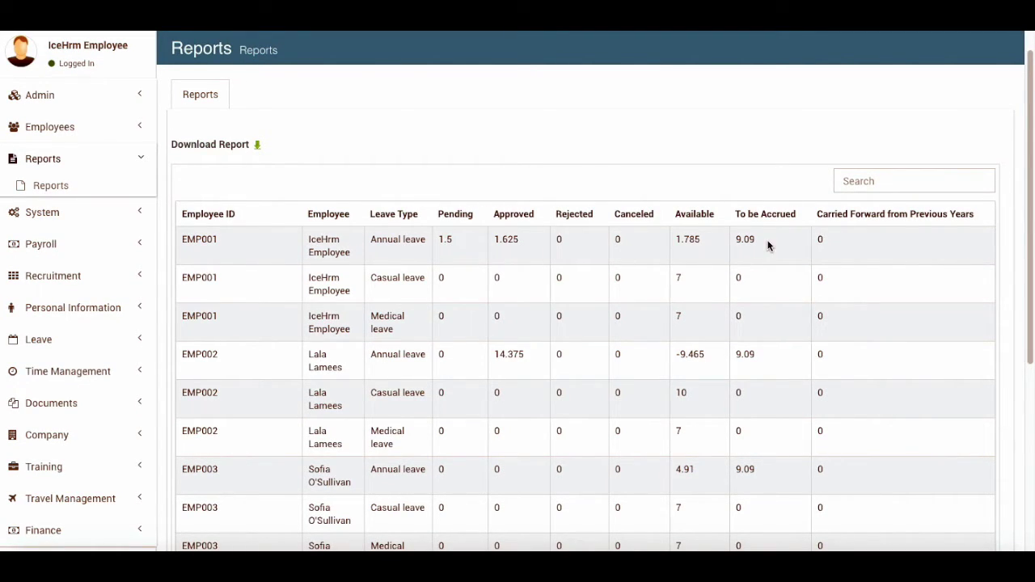
{"action": "scroll", "coordinate": [534, 313], "scroll_direction": "down", "scroll_amount": 4}
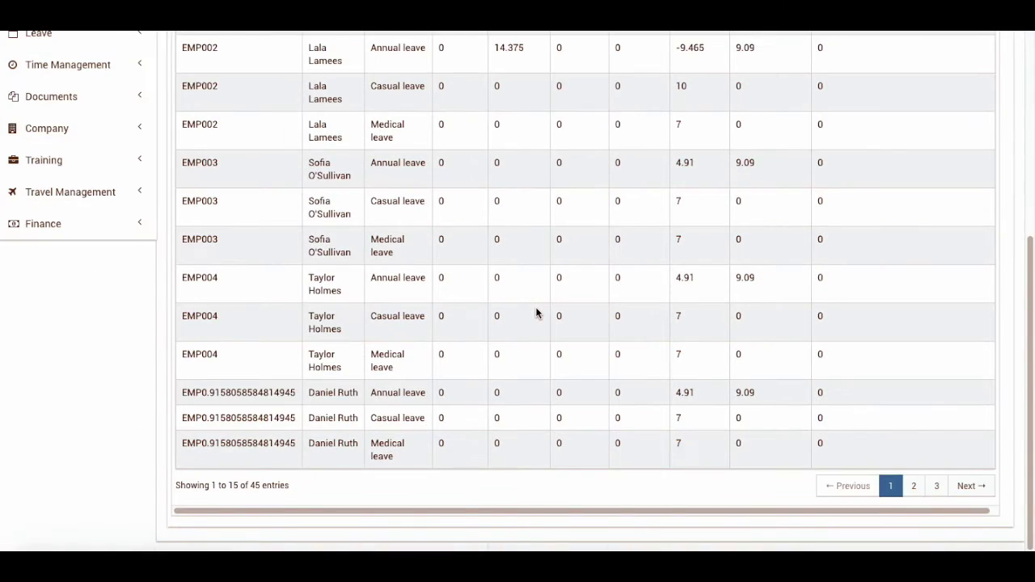
{"action": "scroll", "coordinate": [536, 312], "scroll_direction": "up", "scroll_amount": 5}
{"action": "scroll", "coordinate": [596, 309], "scroll_direction": "down", "scroll_amount": 5}
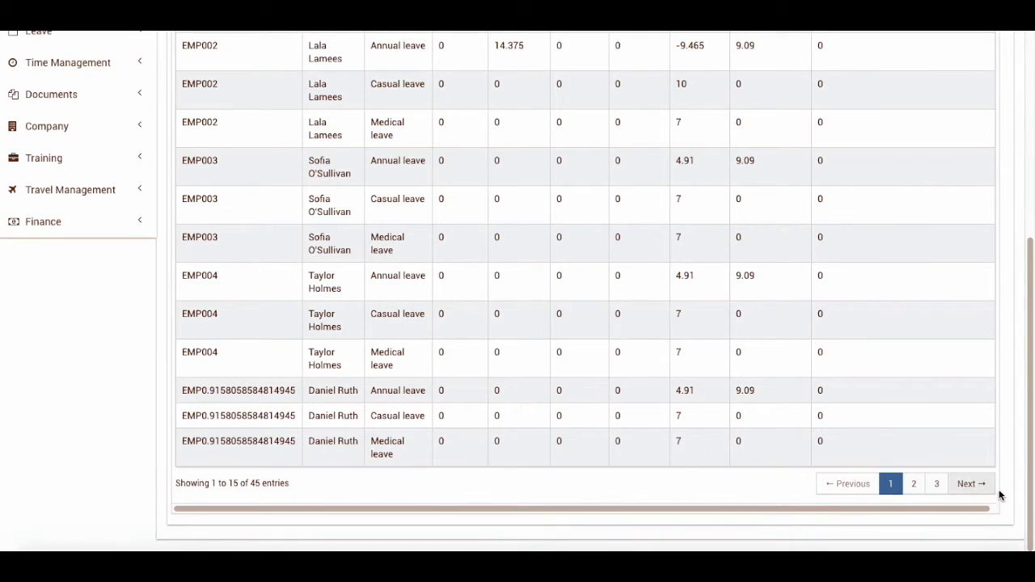
{"action": "left_click", "coordinate": [913, 484]}
{"action": "left_click", "coordinate": [937, 508]}
{"action": "scroll", "coordinate": [702, 427], "scroll_direction": "up", "scroll_amount": 5}
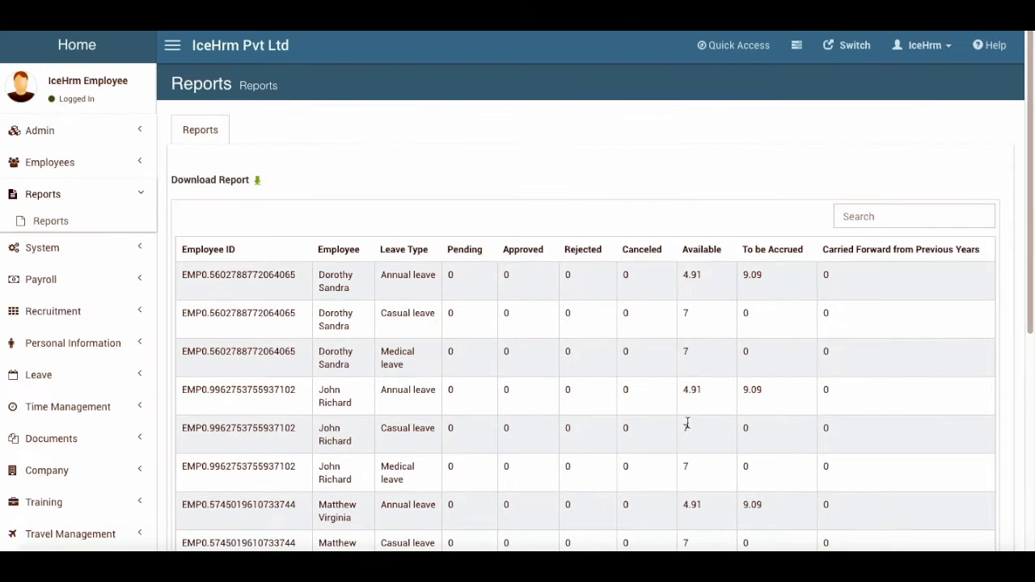
{"action": "scroll", "coordinate": [687, 424], "scroll_direction": "down", "scroll_amount": 5}
{"action": "scroll", "coordinate": [687, 424], "scroll_direction": "up", "scroll_amount": 3}
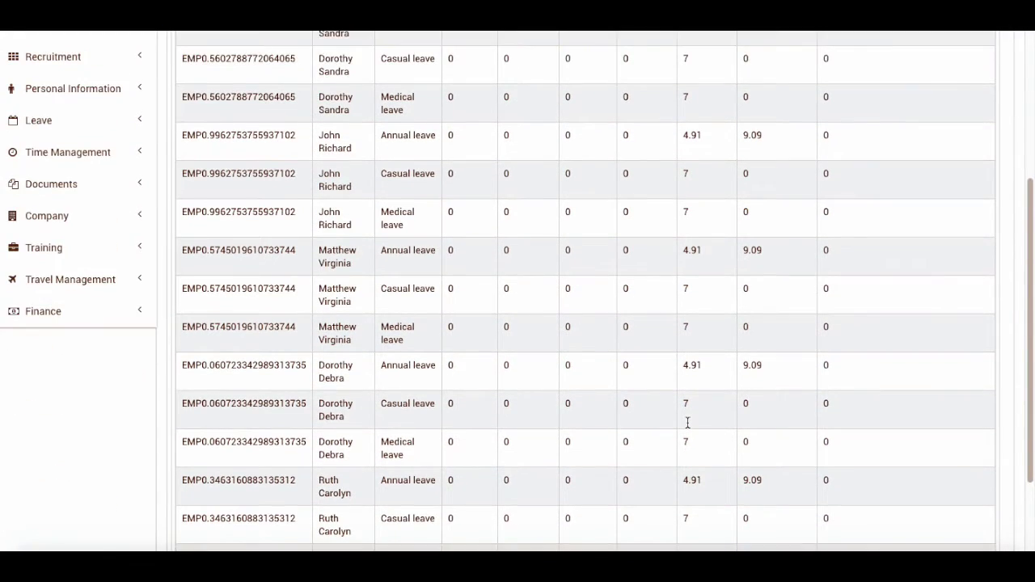
{"action": "scroll", "coordinate": [687, 420], "scroll_direction": "up", "scroll_amount": 2}
{"action": "scroll", "coordinate": [490, 376], "scroll_direction": "down", "scroll_amount": 5}
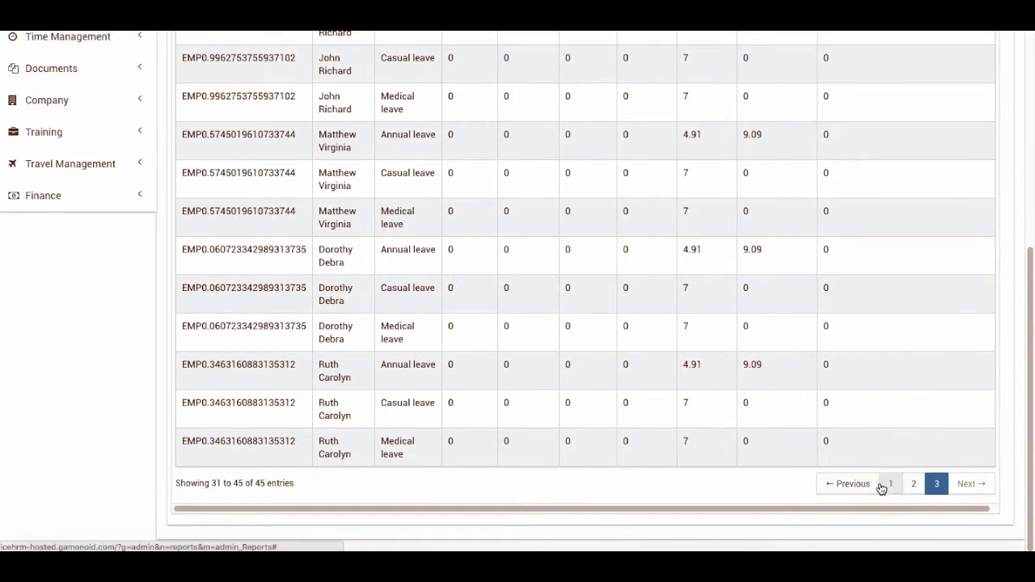
{"action": "left_click", "coordinate": [888, 484]}
{"action": "scroll", "coordinate": [484, 350], "scroll_direction": "up", "scroll_amount": 5}
Go back to the Reports list and scroll through it
{"action": "left_click", "coordinate": [204, 129]}
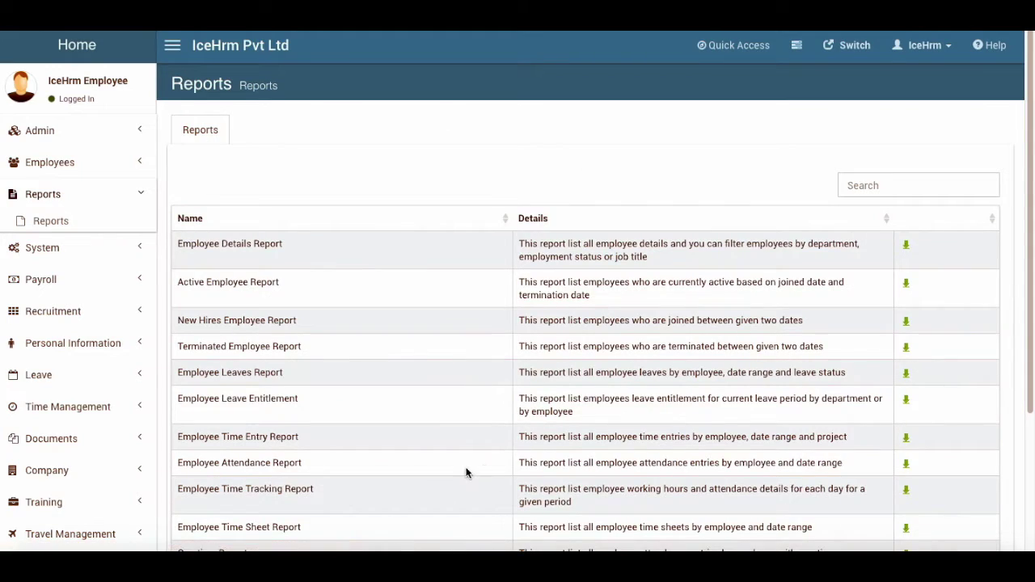
{"action": "scroll", "coordinate": [411, 466], "scroll_direction": "down", "scroll_amount": 2}
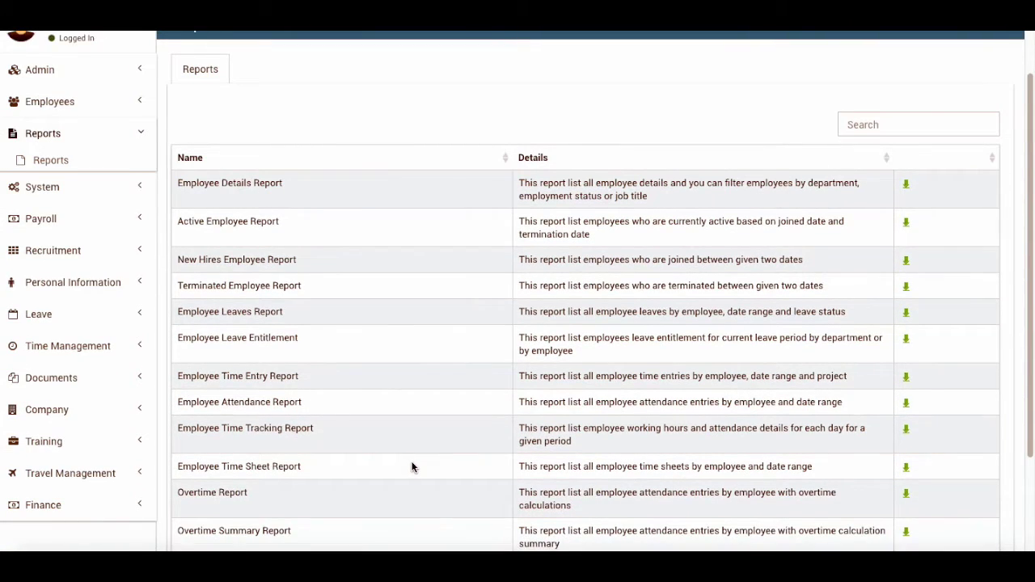
{"action": "scroll", "coordinate": [411, 466], "scroll_direction": "down", "scroll_amount": 3}
{"action": "scroll", "coordinate": [412, 467], "scroll_direction": "up", "scroll_amount": 4}
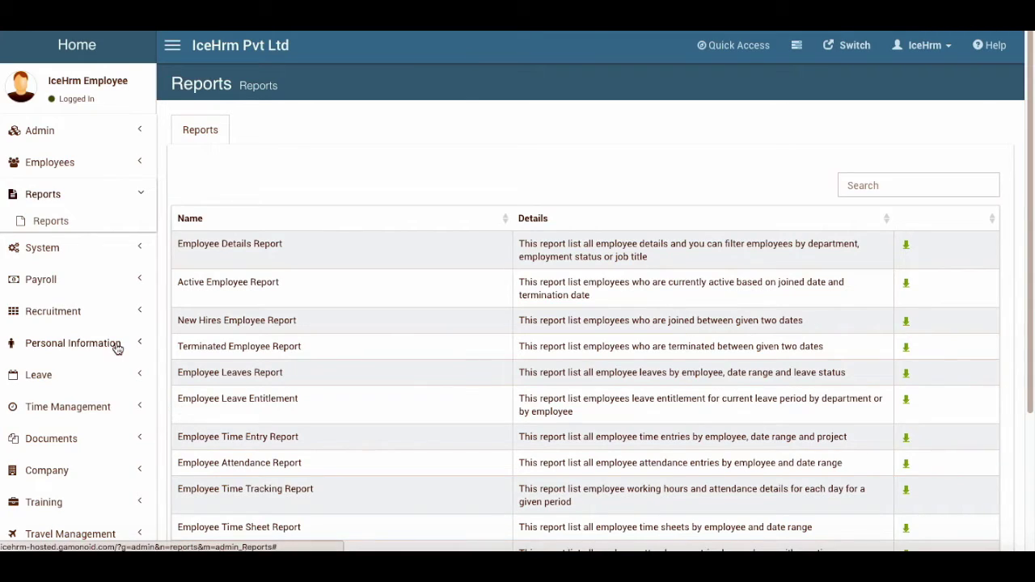
Open Admin > Company Loans and show Employee Loans, listing the 12000.00 Educational loan
{"action": "left_click", "coordinate": [47, 198]}
{"action": "left_click", "coordinate": [60, 163]}
{"action": "left_click", "coordinate": [57, 162]}
{"action": "left_click", "coordinate": [57, 132]}
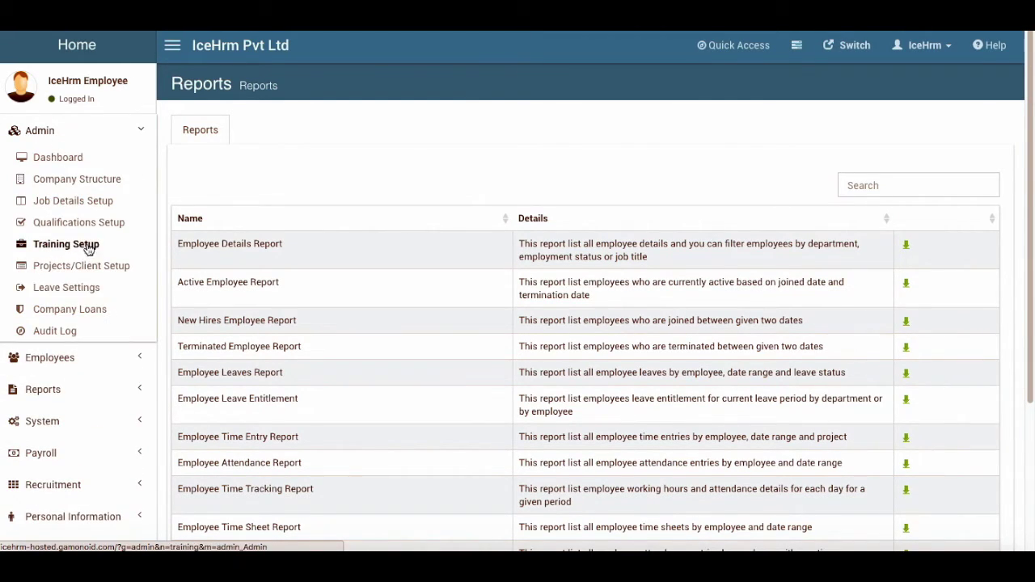
{"action": "left_click", "coordinate": [104, 311]}
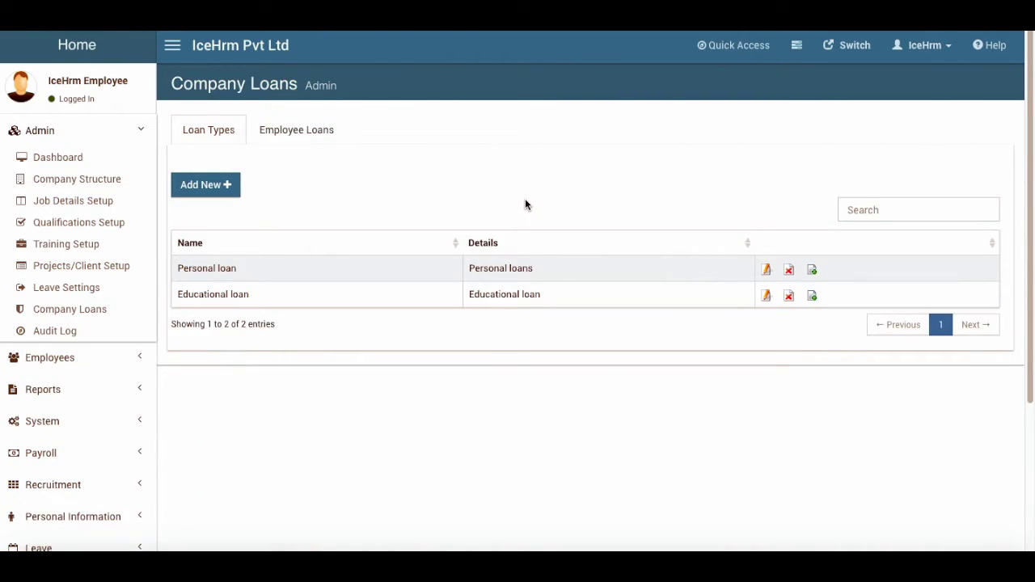
{"action": "left_click", "coordinate": [290, 135]}
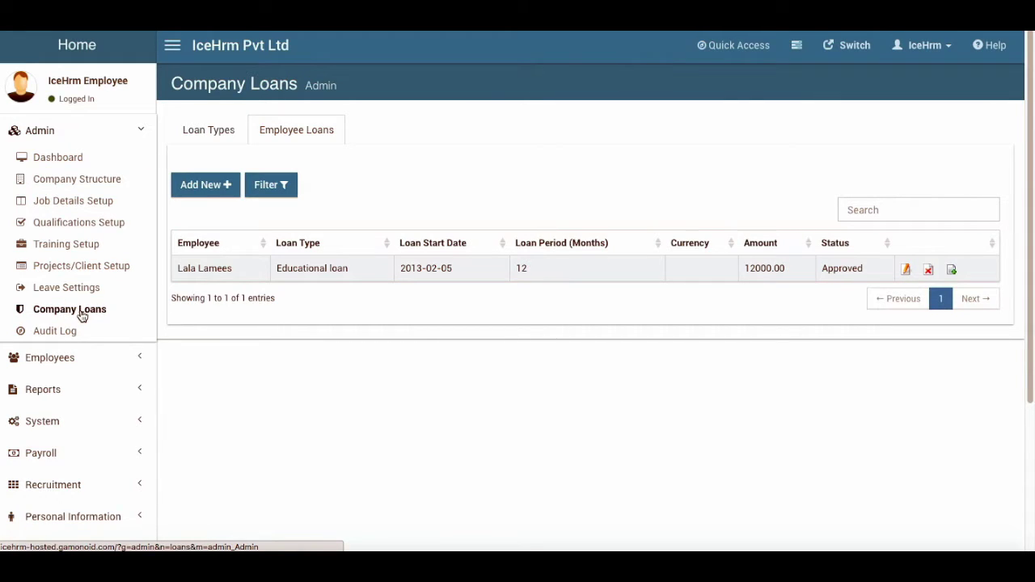
Inspect the manager's Audit Log entry for the leave status change from Pending to Approved
{"action": "left_click", "coordinate": [61, 331]}
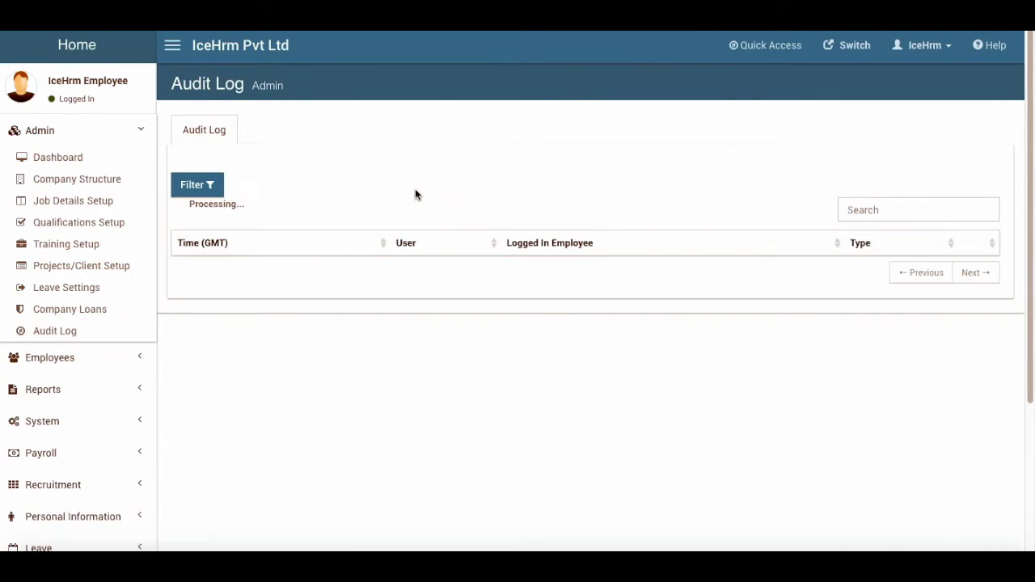
{"action": "scroll", "coordinate": [450, 342], "scroll_direction": "down", "scroll_amount": 3}
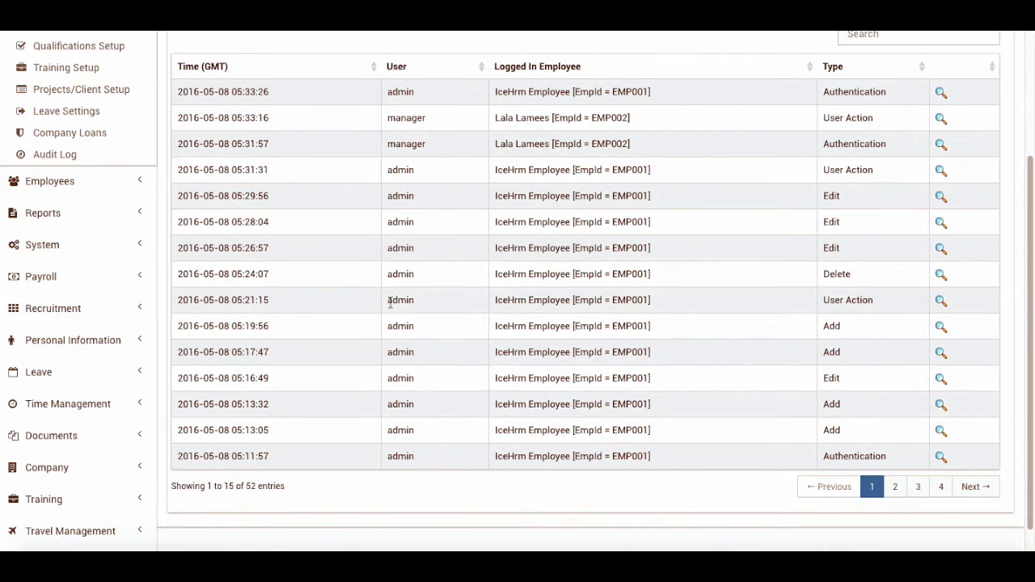
{"action": "scroll", "coordinate": [385, 326], "scroll_direction": "up", "scroll_amount": 2}
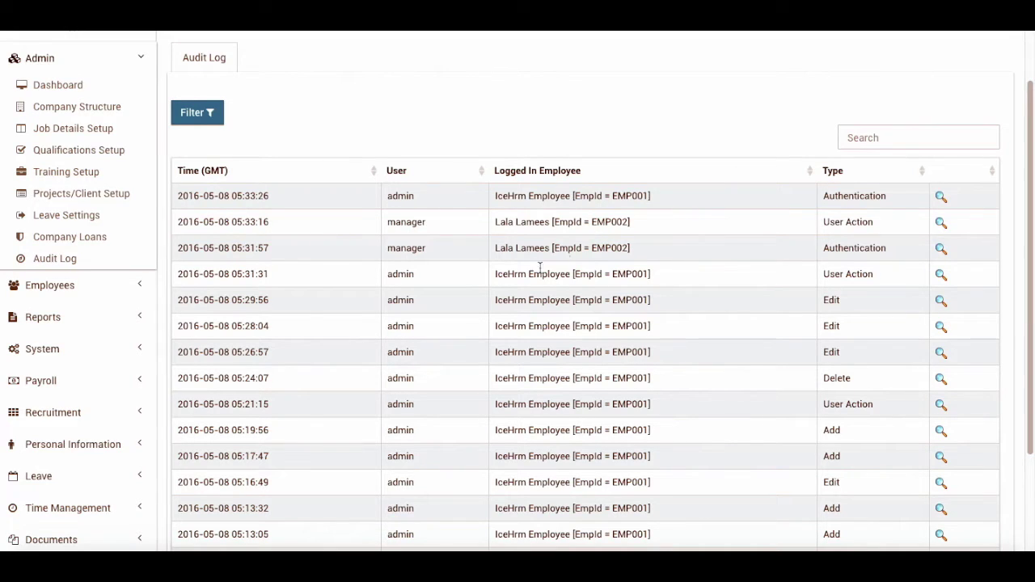
{"action": "scroll", "coordinate": [524, 287], "scroll_direction": "down", "scroll_amount": 3}
{"action": "scroll", "coordinate": [525, 286], "scroll_direction": "up", "scroll_amount": 1}
{"action": "left_click", "coordinate": [944, 133]}
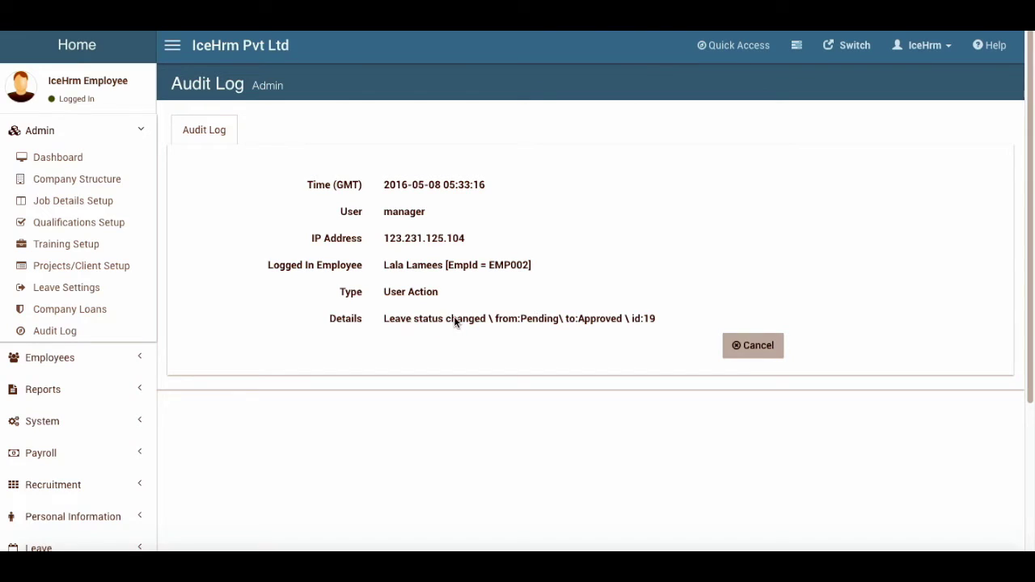
{"action": "left_click", "coordinate": [767, 348]}
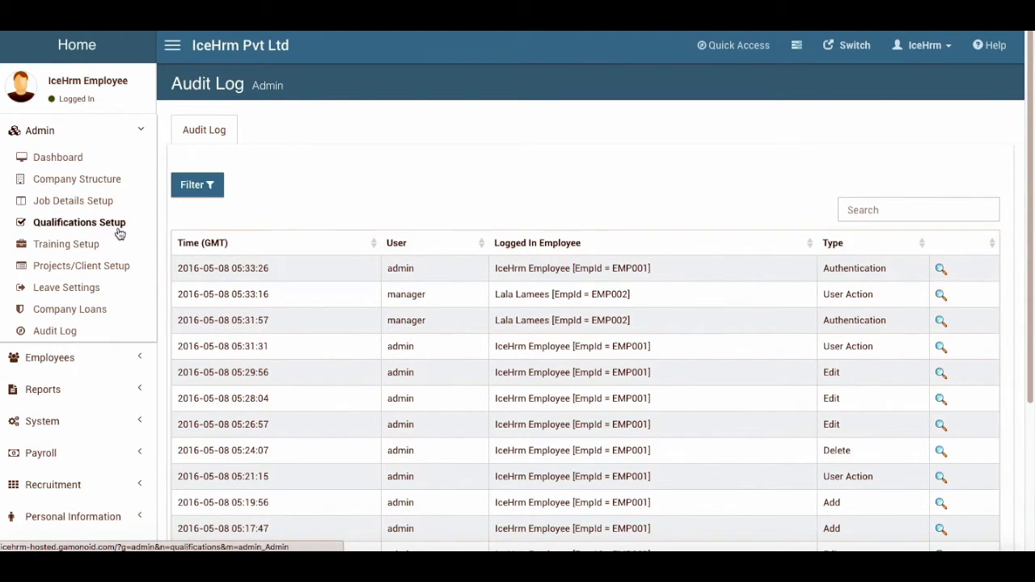
{"action": "left_click", "coordinate": [81, 360]}
{"action": "left_click", "coordinate": [56, 131]}
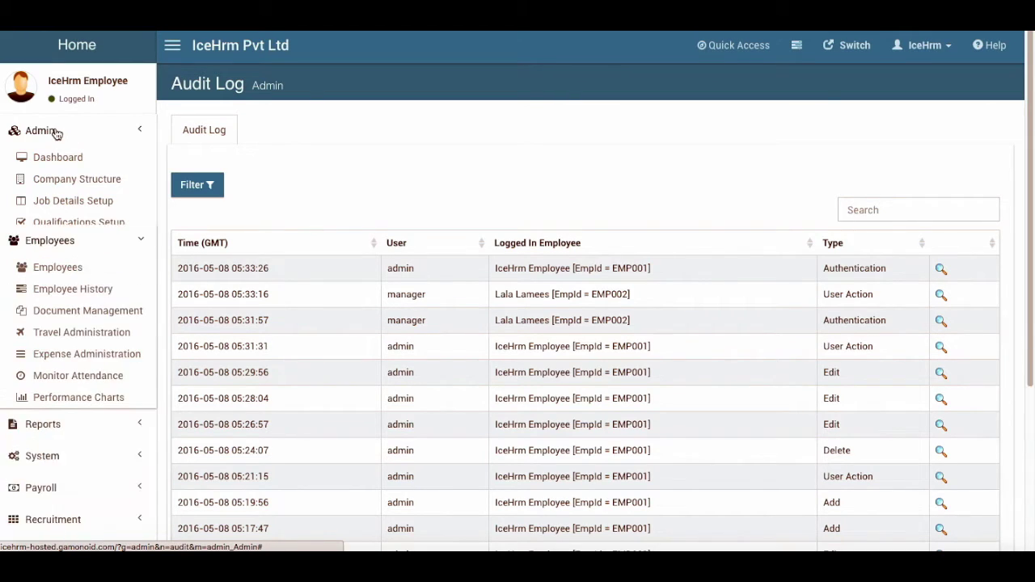
Open the Employees list and glance at the recorded skills before returning
{"action": "left_click", "coordinate": [80, 190]}
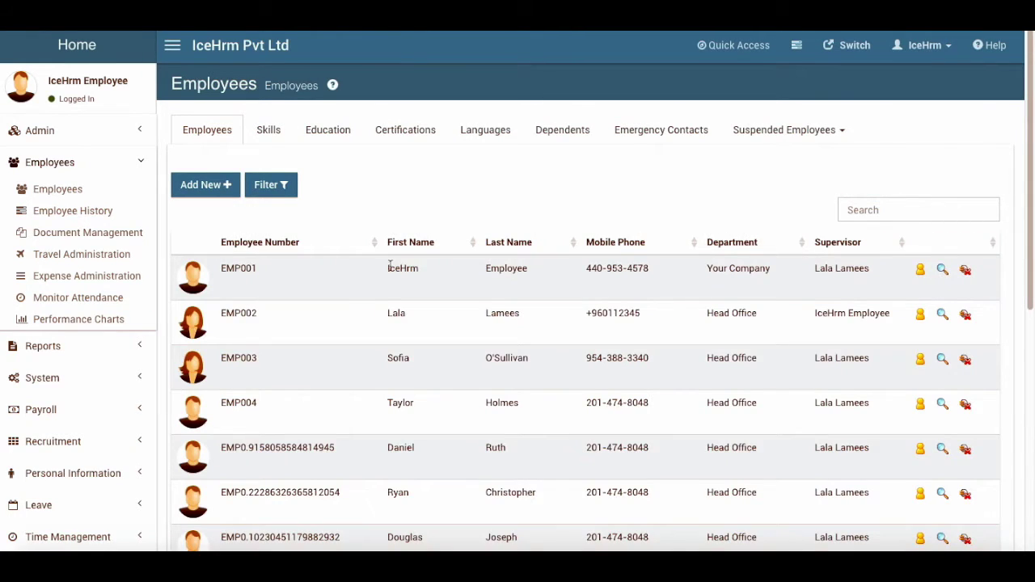
{"action": "scroll", "coordinate": [359, 323], "scroll_direction": "down", "scroll_amount": 6}
{"action": "scroll", "coordinate": [358, 323], "scroll_direction": "up", "scroll_amount": 6}
{"action": "left_click", "coordinate": [268, 130]}
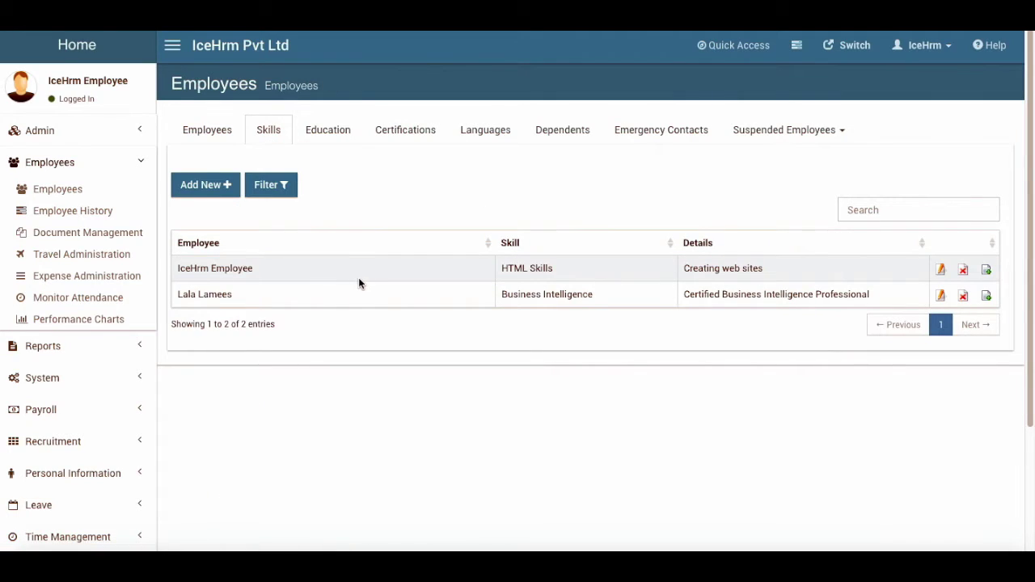
{"action": "left_click", "coordinate": [220, 139]}
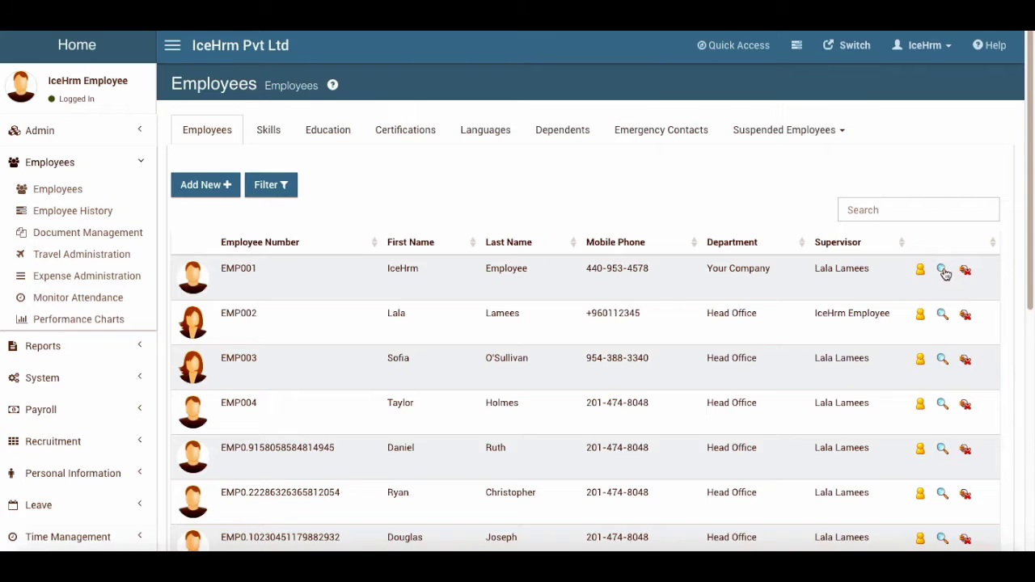
Add a Communications skill with details 'test' to EMP001's Qualifications
{"action": "left_click", "coordinate": [941, 270]}
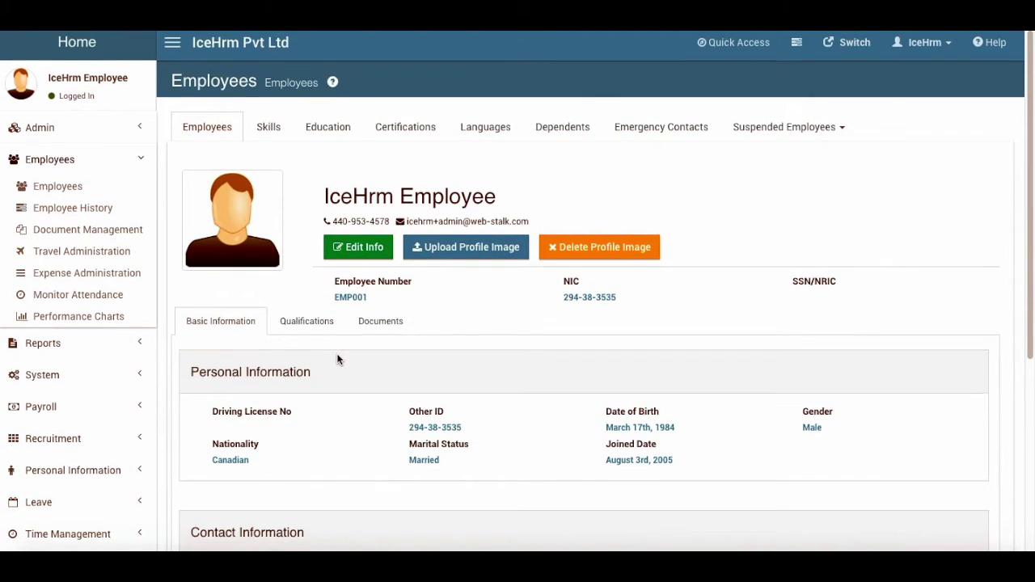
{"action": "scroll", "coordinate": [303, 388], "scroll_direction": "down", "scroll_amount": 3}
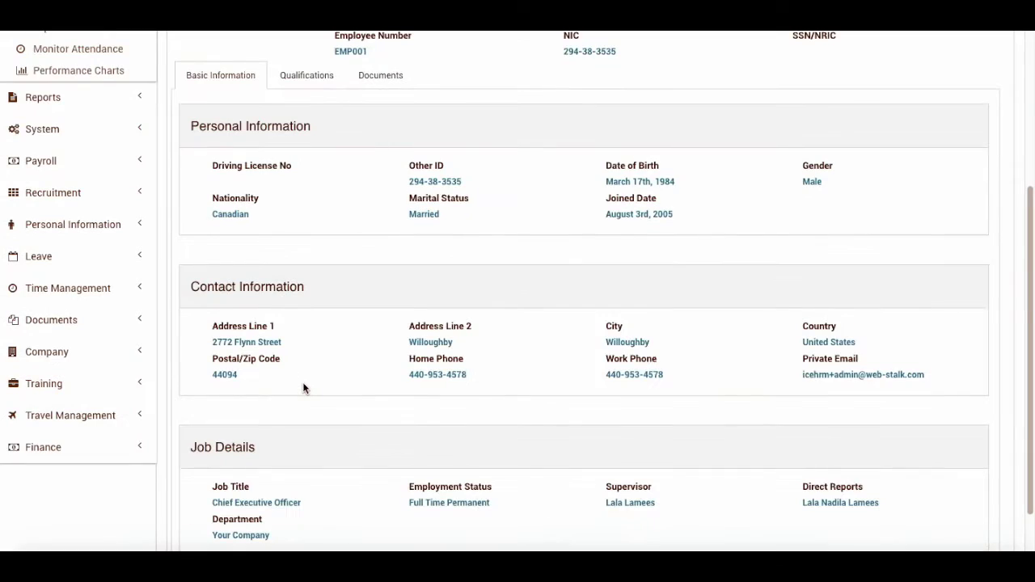
{"action": "scroll", "coordinate": [340, 282], "scroll_direction": "up", "scroll_amount": 2}
{"action": "left_click", "coordinate": [311, 210]}
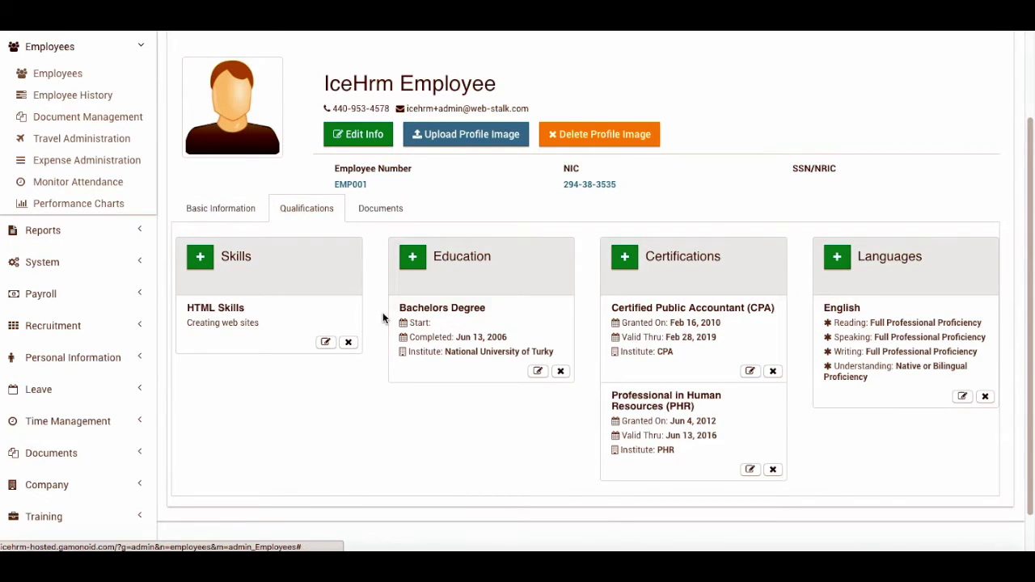
{"action": "left_click", "coordinate": [208, 264]}
{"action": "left_click", "coordinate": [501, 98]}
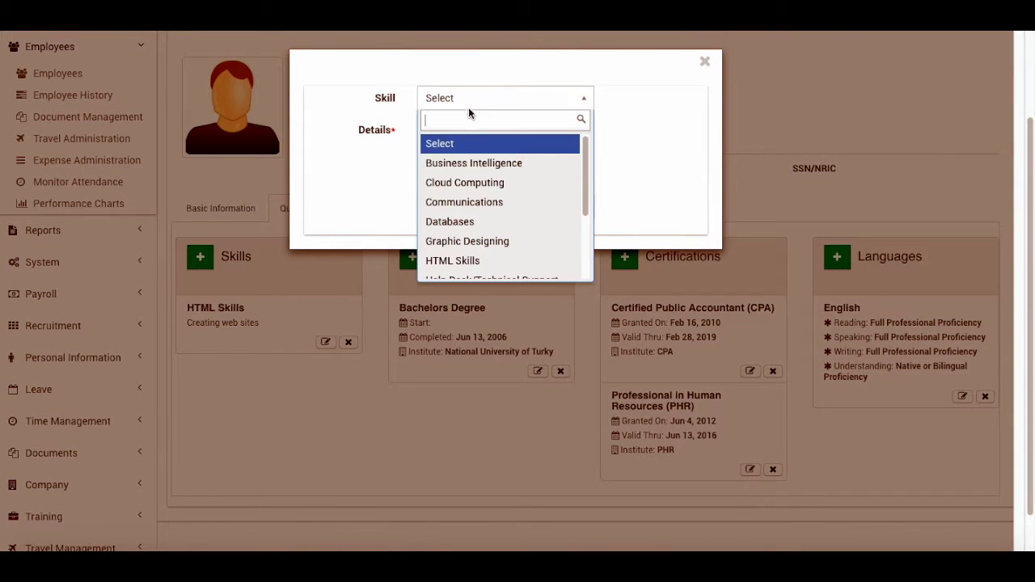
{"action": "left_click", "coordinate": [460, 199]}
{"action": "left_click", "coordinate": [488, 160]}
{"action": "left_click", "coordinate": [567, 205]}
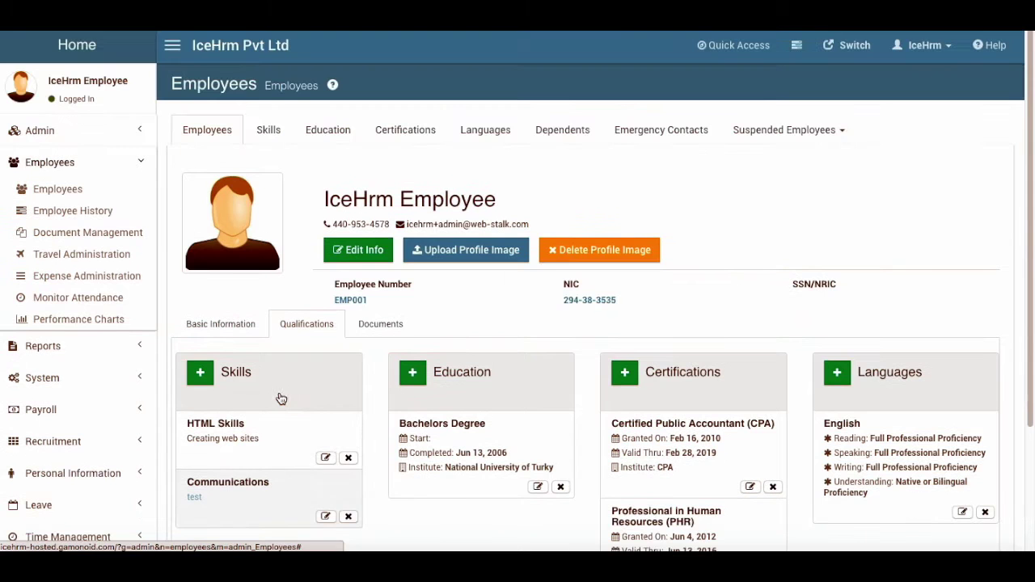
Add a Databases skill entry with details 'test' from the Skills list
{"action": "left_click", "coordinate": [275, 131]}
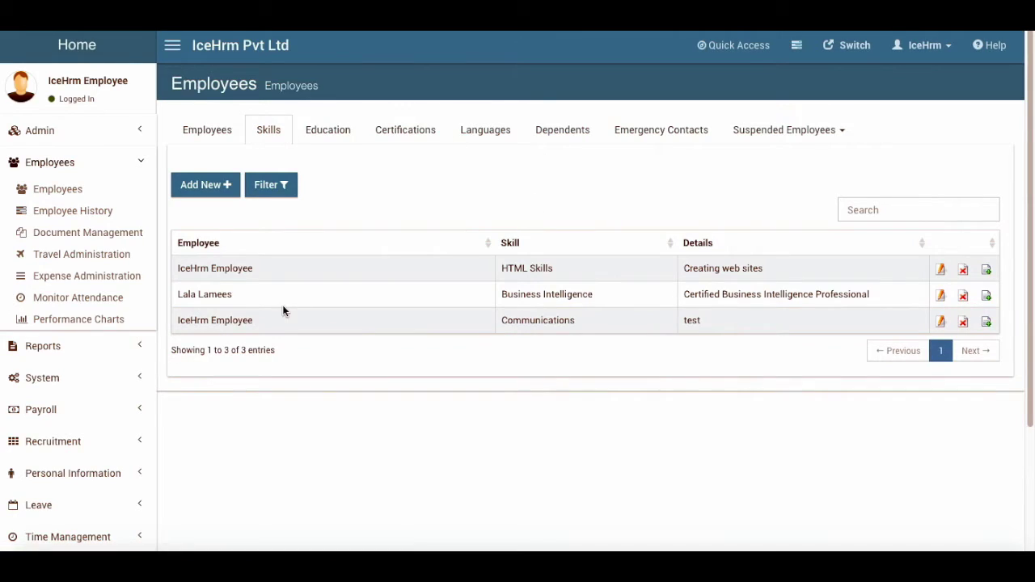
{"action": "left_click", "coordinate": [216, 193]}
{"action": "left_click", "coordinate": [430, 225]}
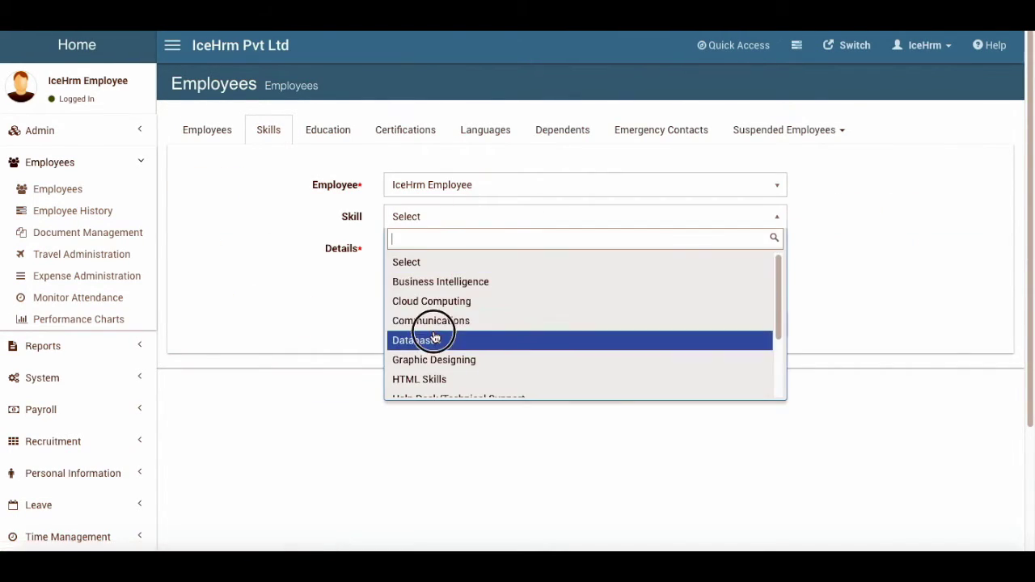
{"action": "left_click", "coordinate": [434, 339]}
{"action": "left_click", "coordinate": [582, 254]}
{"action": "type", "text": "est"}
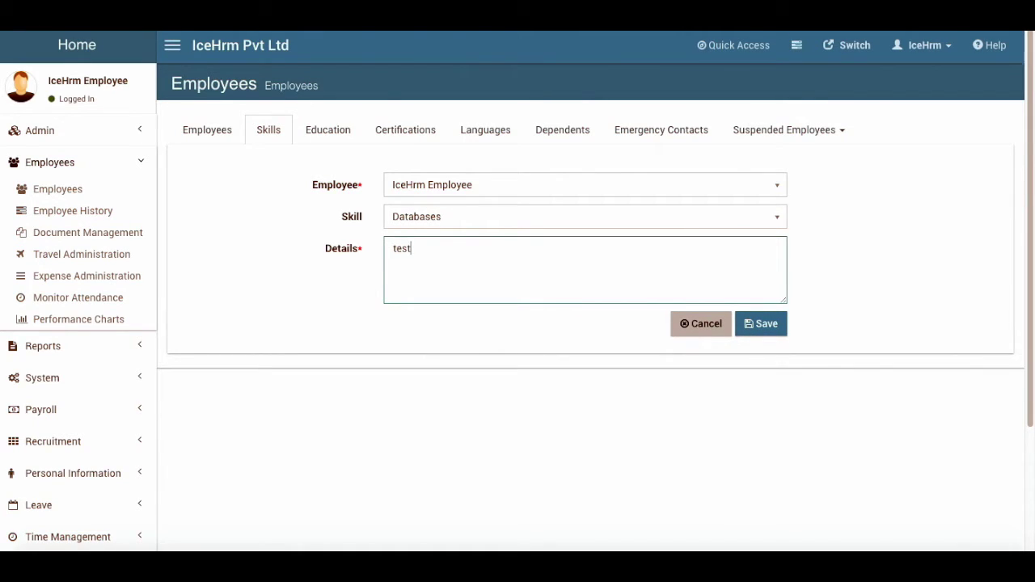
{"action": "left_click", "coordinate": [781, 330]}
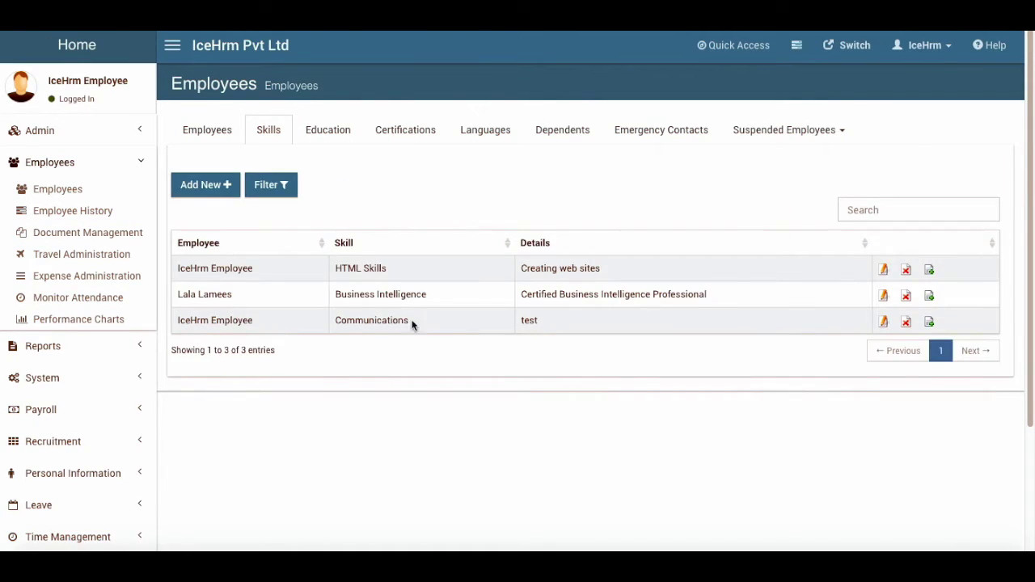
Confirm the new Databases entry in Skills, then return to the Employees list
{"action": "left_click", "coordinate": [203, 130]}
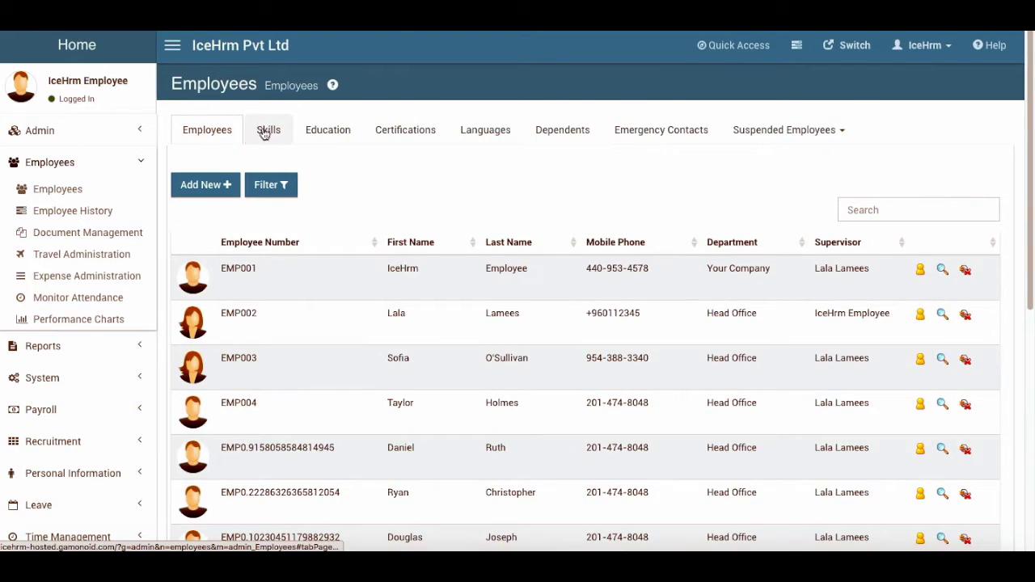
{"action": "left_click", "coordinate": [274, 132]}
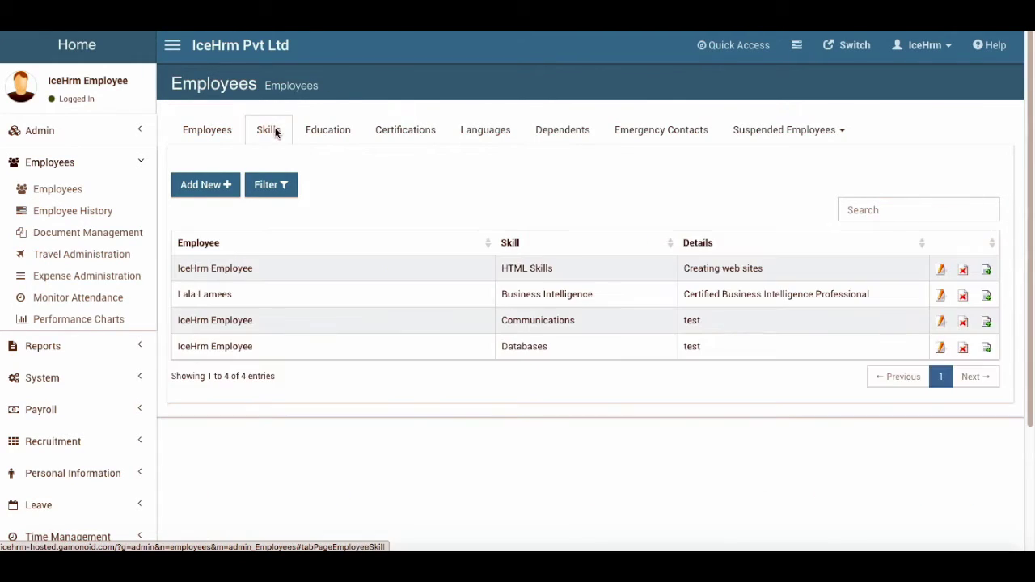
{"action": "left_click", "coordinate": [220, 130]}
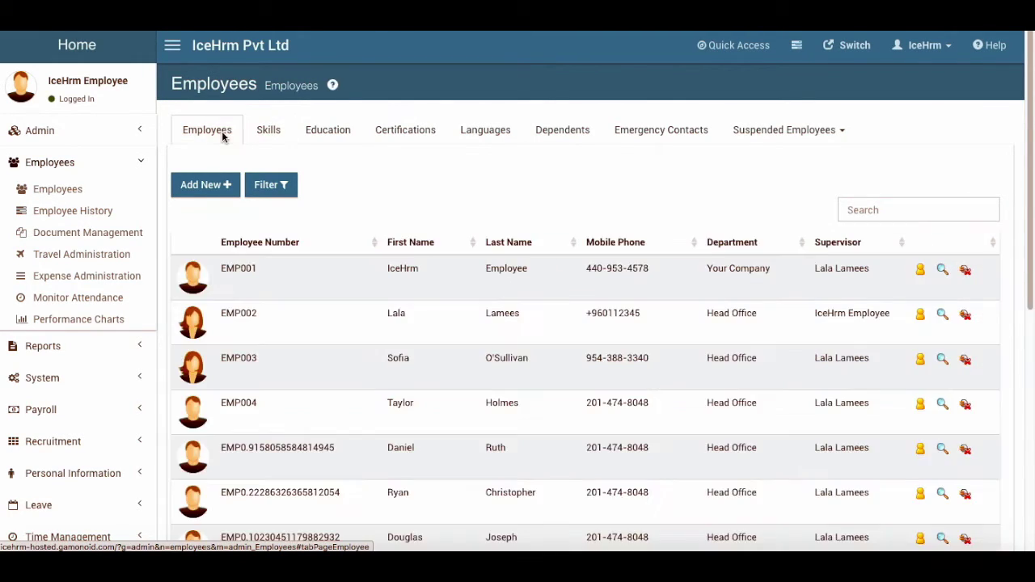
{"action": "left_click", "coordinate": [700, 276]}
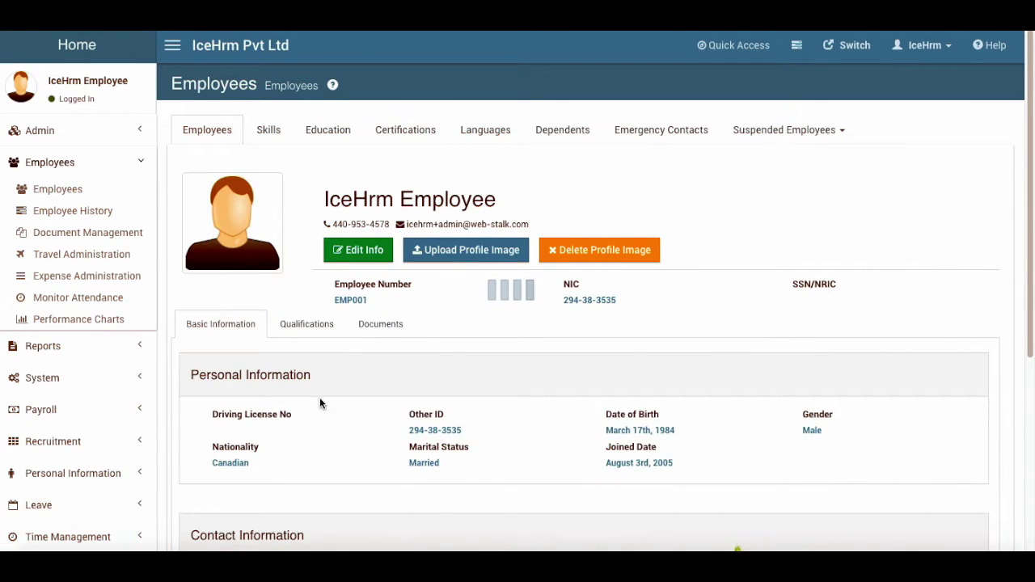
{"action": "scroll", "coordinate": [317, 414], "scroll_direction": "down", "scroll_amount": 1}
{"action": "left_click", "coordinate": [307, 296]}
{"action": "scroll", "coordinate": [323, 445], "scroll_direction": "down", "scroll_amount": 2}
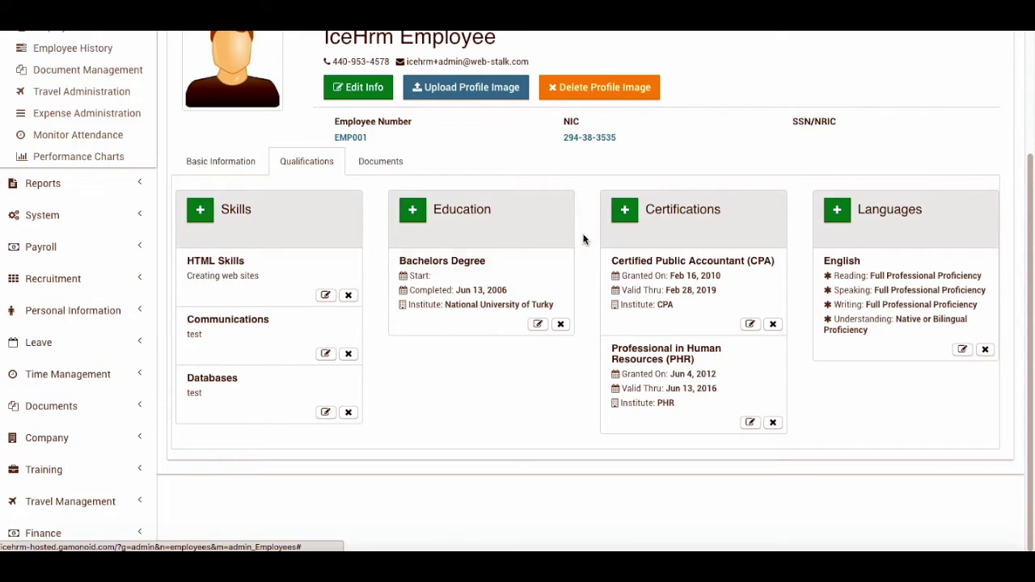
{"action": "scroll", "coordinate": [591, 162], "scroll_direction": "up", "scroll_amount": 2}
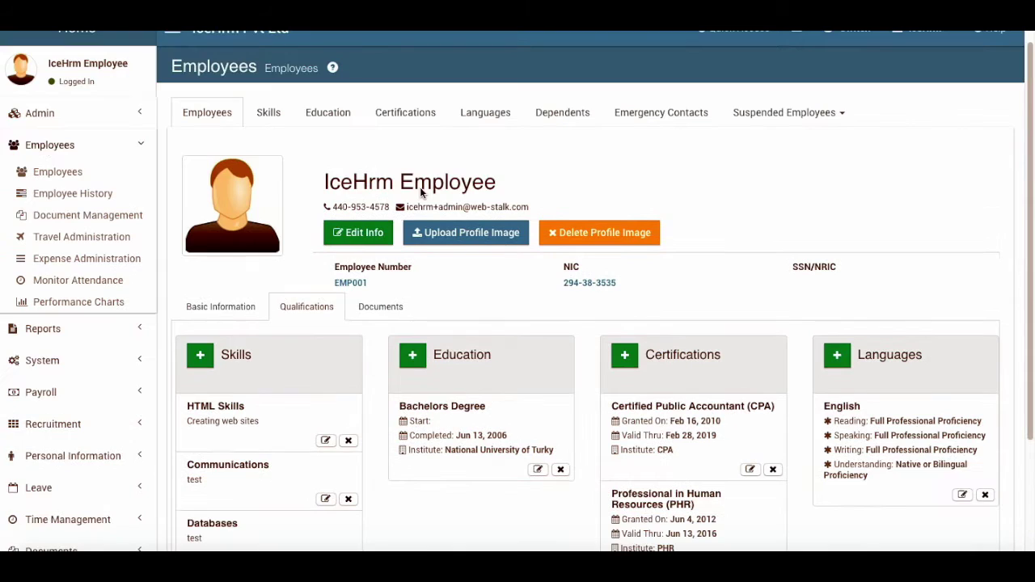
{"action": "left_click", "coordinate": [270, 115]}
{"action": "left_click", "coordinate": [335, 115]}
{"action": "left_click", "coordinate": [390, 119]}
{"action": "left_click", "coordinate": [274, 117]}
{"action": "left_click", "coordinate": [323, 115]}
{"action": "left_click", "coordinate": [403, 108]}
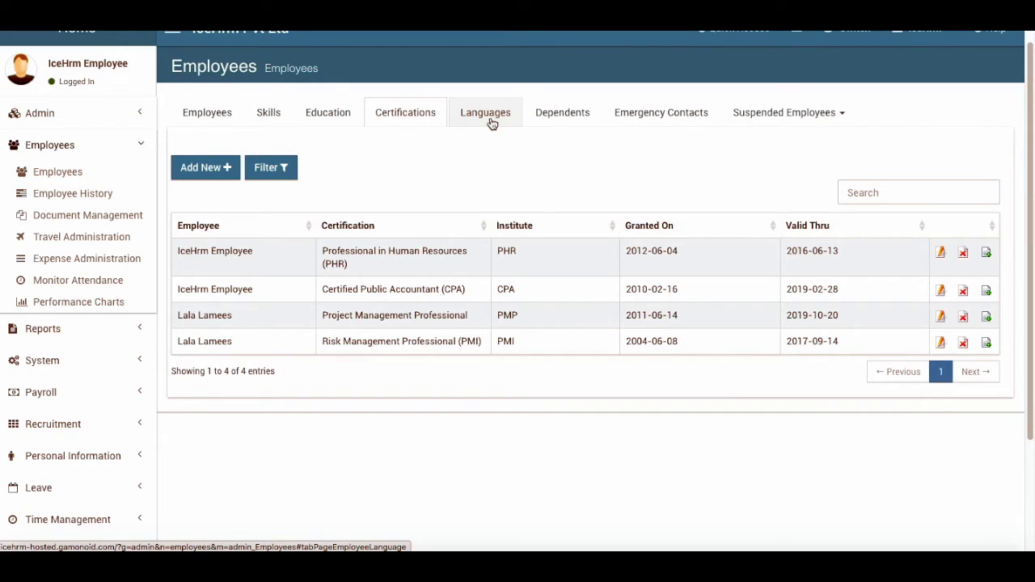
{"action": "left_click", "coordinate": [212, 113]}
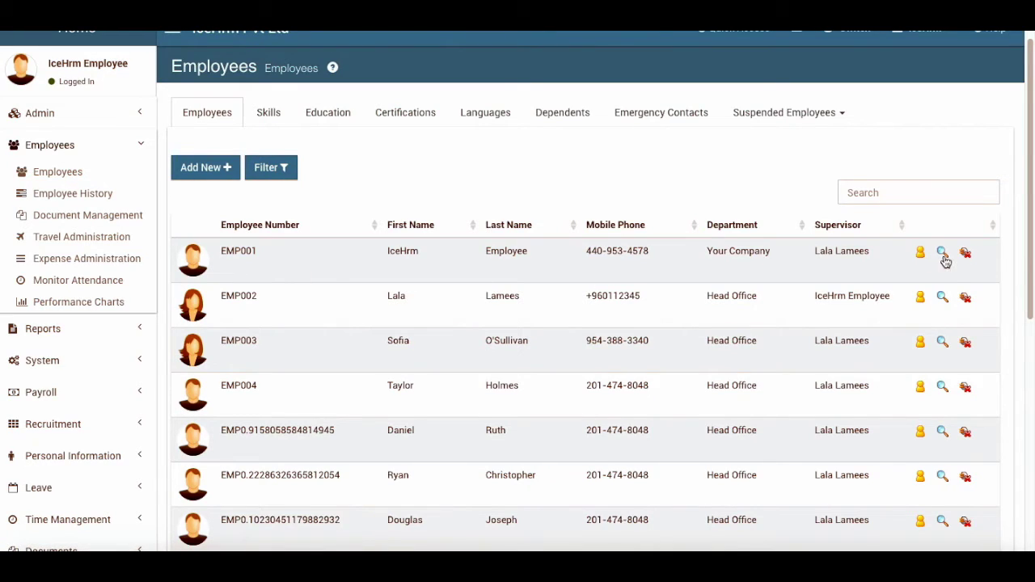
Edit EMP001's details to add two Indirect Supervisors and save
{"action": "left_click", "coordinate": [942, 252]}
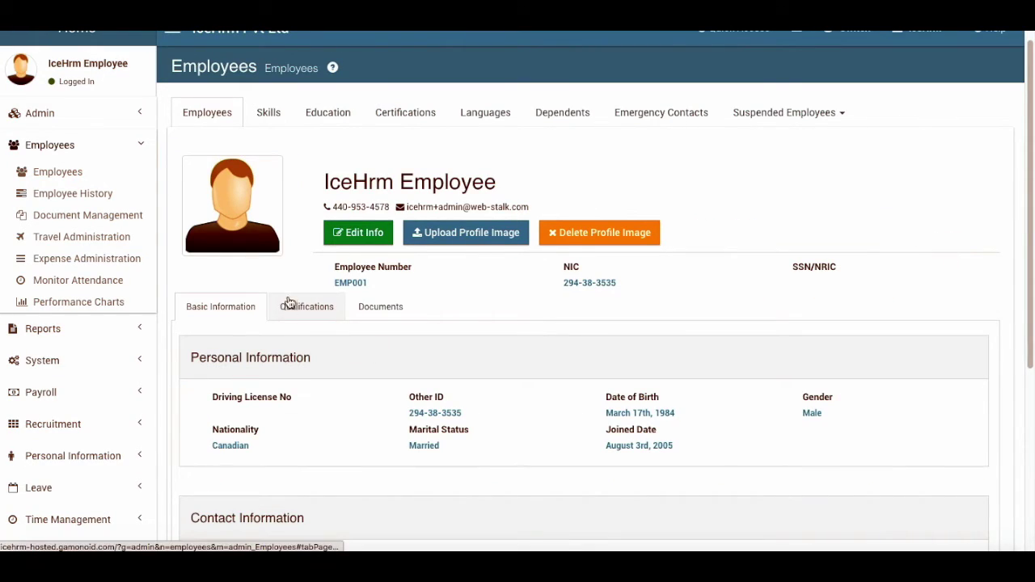
{"action": "scroll", "coordinate": [556, 355], "scroll_direction": "down", "scroll_amount": 3}
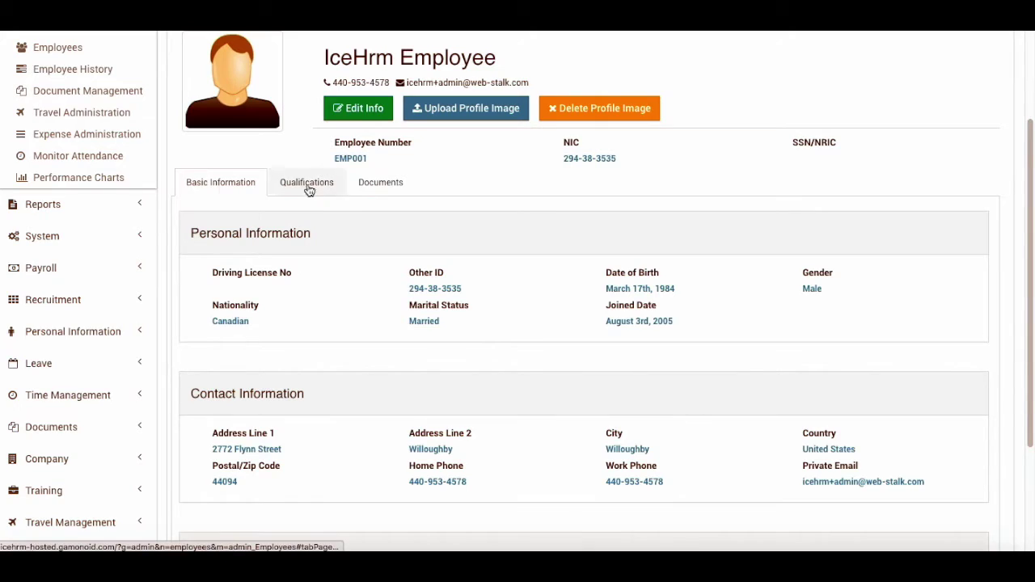
{"action": "left_click", "coordinate": [358, 108]}
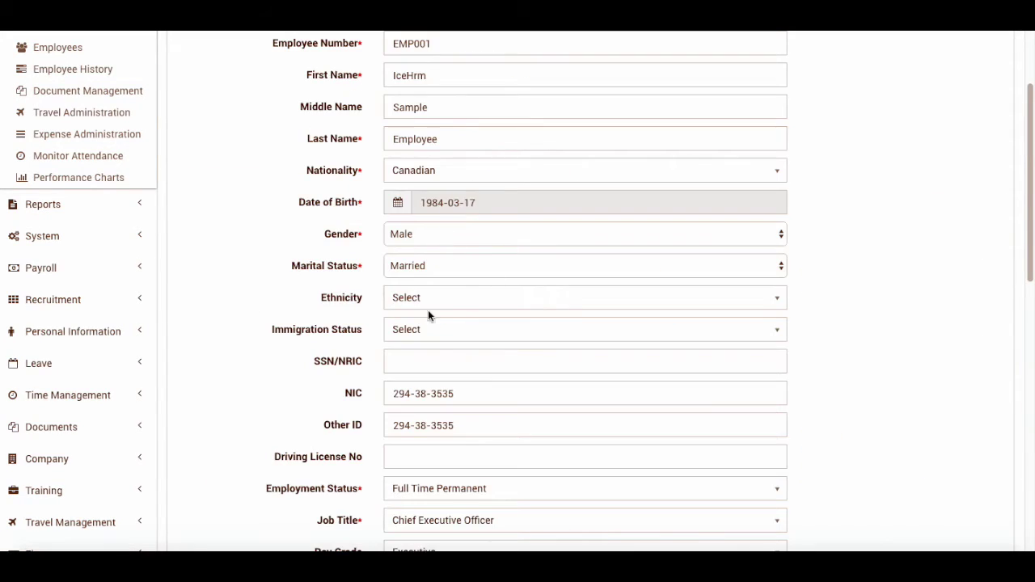
{"action": "scroll", "coordinate": [316, 253], "scroll_direction": "down", "scroll_amount": 3}
{"action": "scroll", "coordinate": [519, 405], "scroll_direction": "down", "scroll_amount": 10}
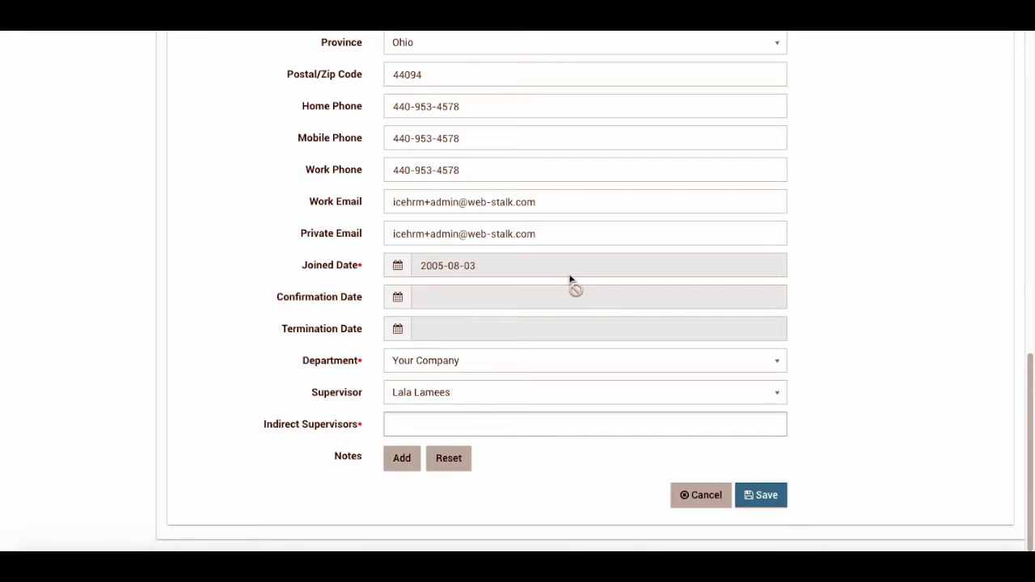
{"action": "left_click", "coordinate": [471, 424]}
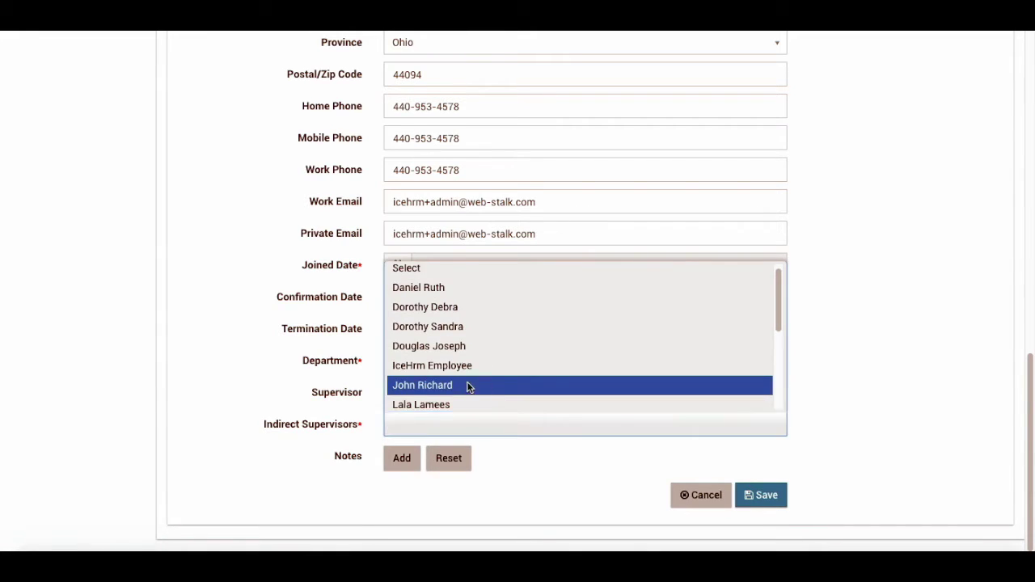
{"action": "left_click", "coordinate": [468, 386]}
{"action": "left_click", "coordinate": [521, 426]}
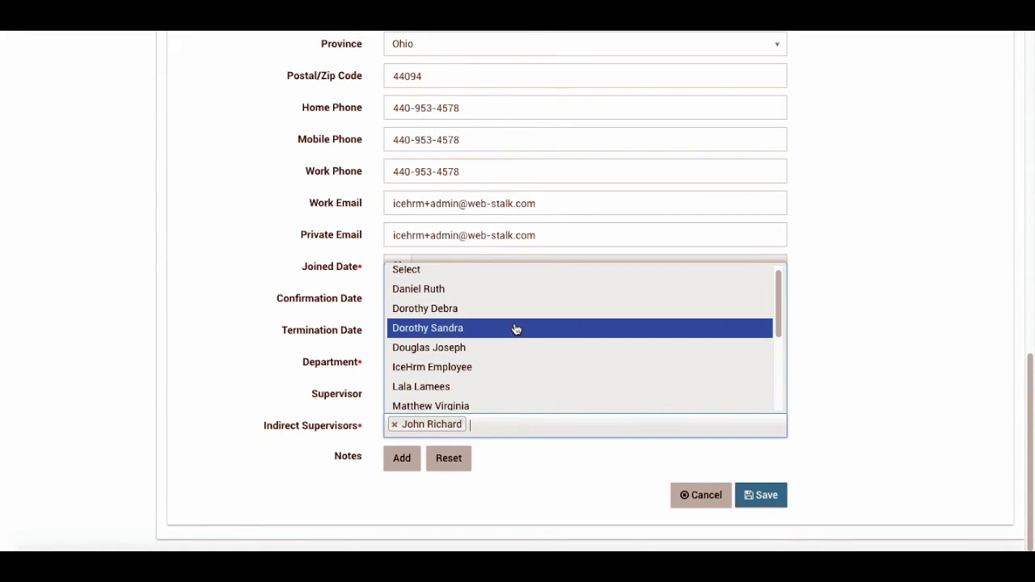
{"action": "left_click", "coordinate": [489, 308]}
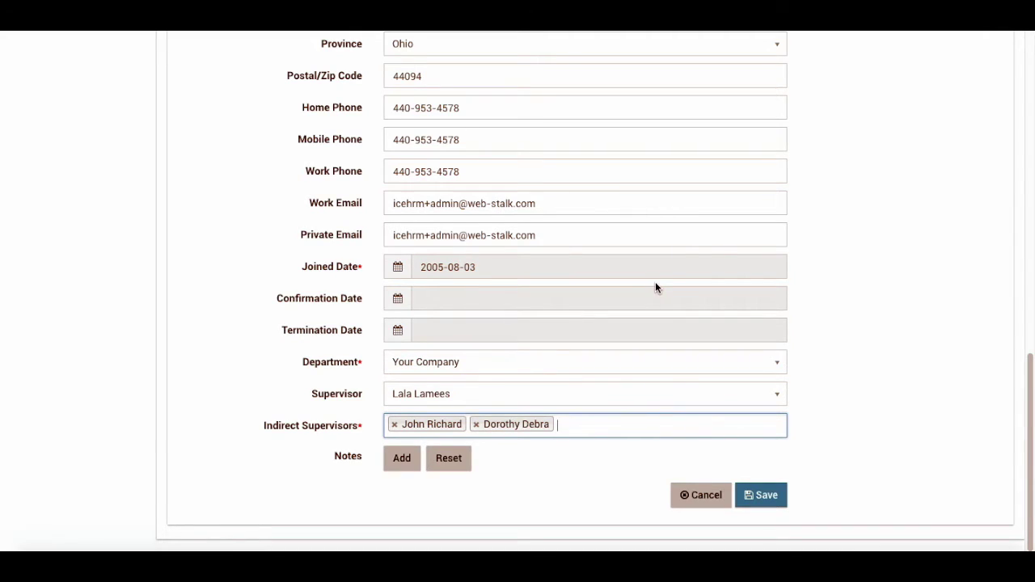
{"action": "left_click", "coordinate": [761, 495]}
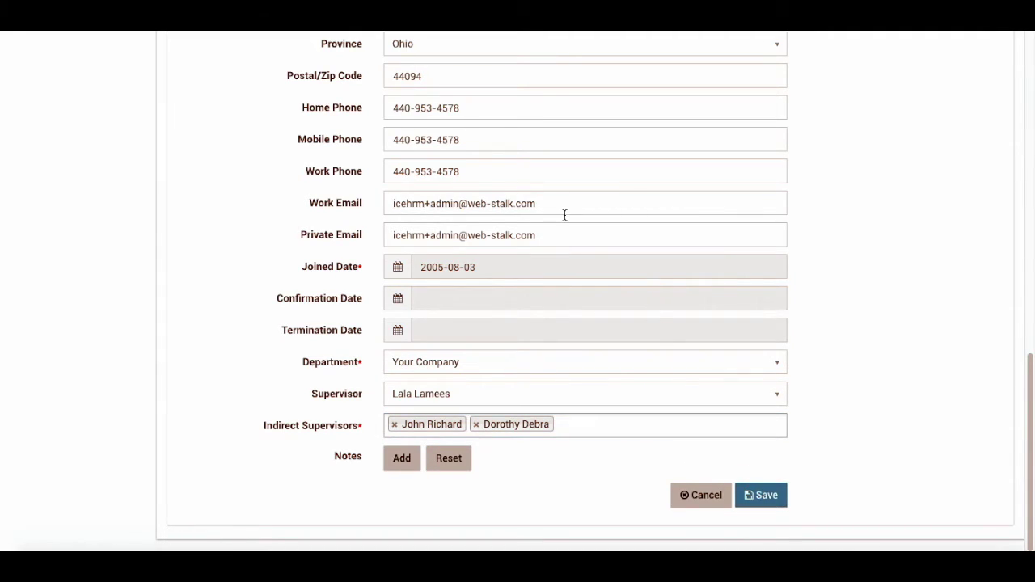
{"action": "scroll", "coordinate": [131, 259], "scroll_direction": "up", "scroll_amount": 2}
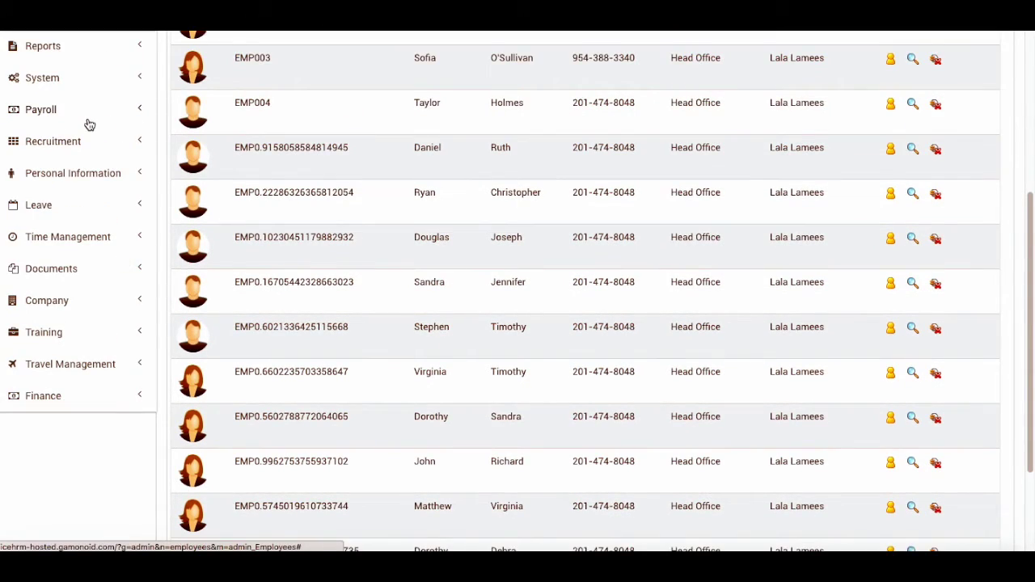
Set the leave setting Allow Indirect Admins to Approve to Yes (1)
{"action": "scroll", "coordinate": [476, 271], "scroll_direction": "up", "scroll_amount": 2}
{"action": "left_click", "coordinate": [37, 198]}
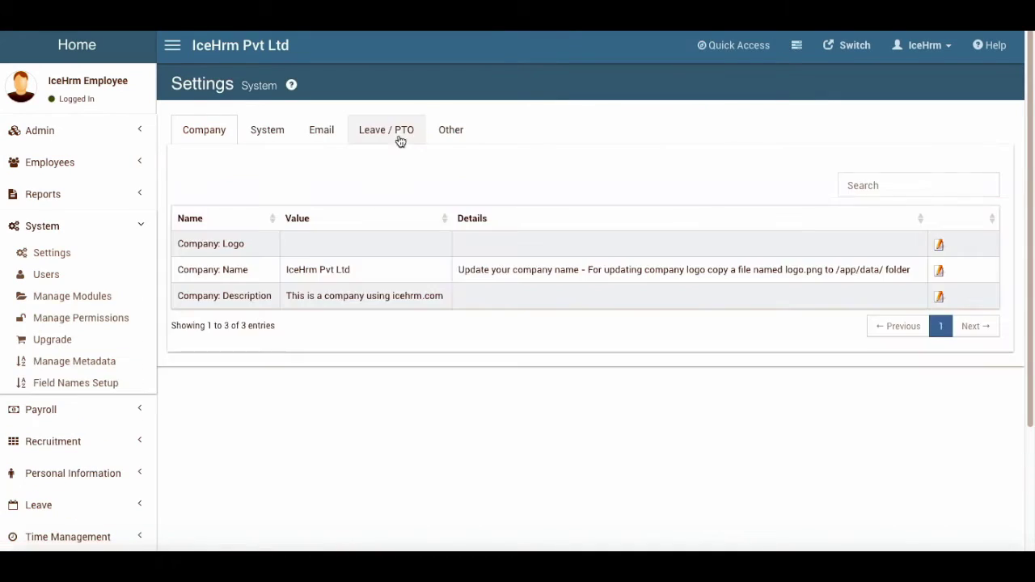
{"action": "left_click", "coordinate": [386, 129]}
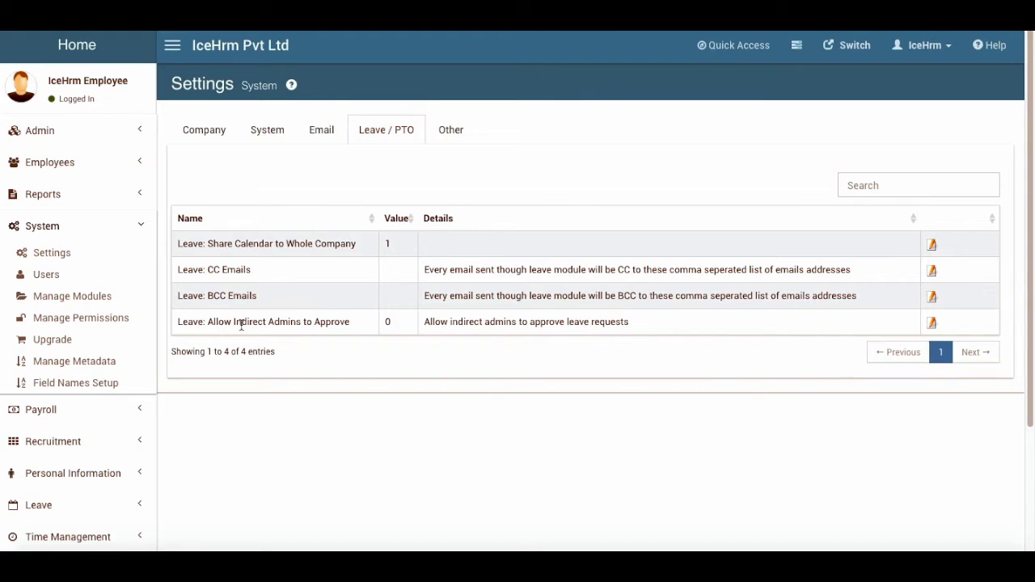
{"action": "left_click", "coordinate": [931, 323]}
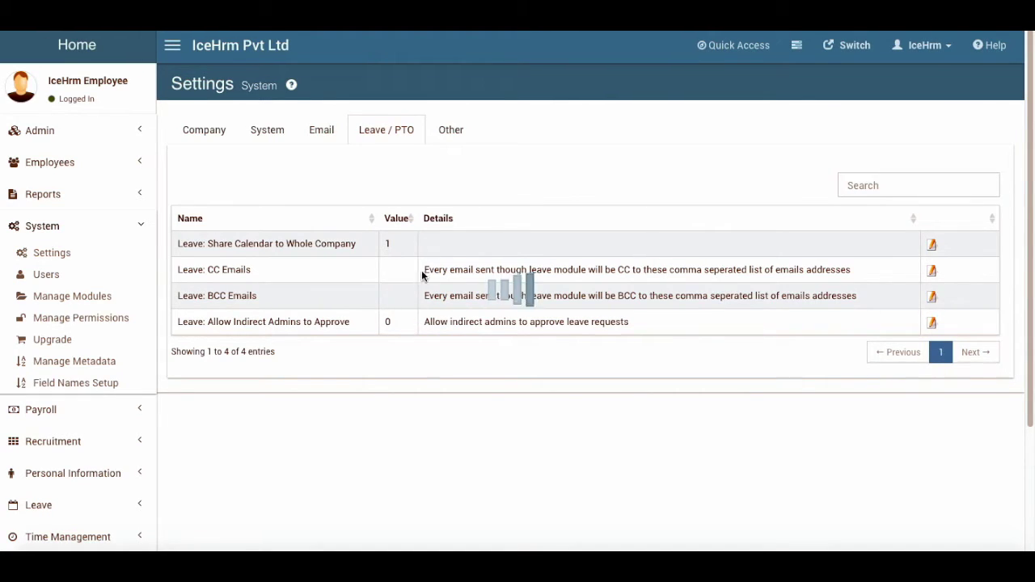
{"action": "left_click", "coordinate": [463, 188]}
{"action": "left_click", "coordinate": [399, 199]}
{"action": "left_click", "coordinate": [191, 231]}
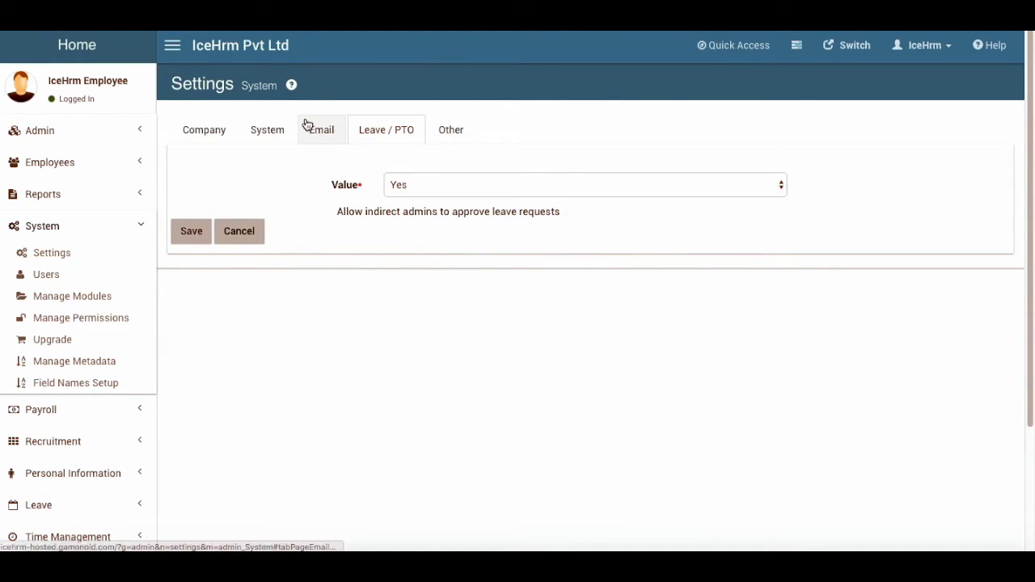
Open Employees > Employees to show the employee list
{"action": "left_click", "coordinate": [61, 162]}
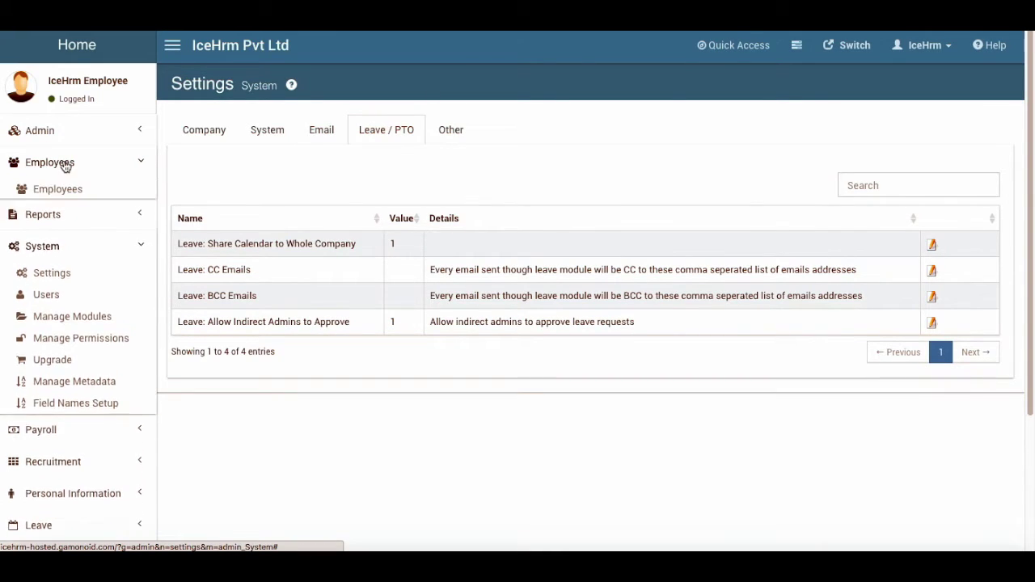
{"action": "left_click", "coordinate": [58, 190]}
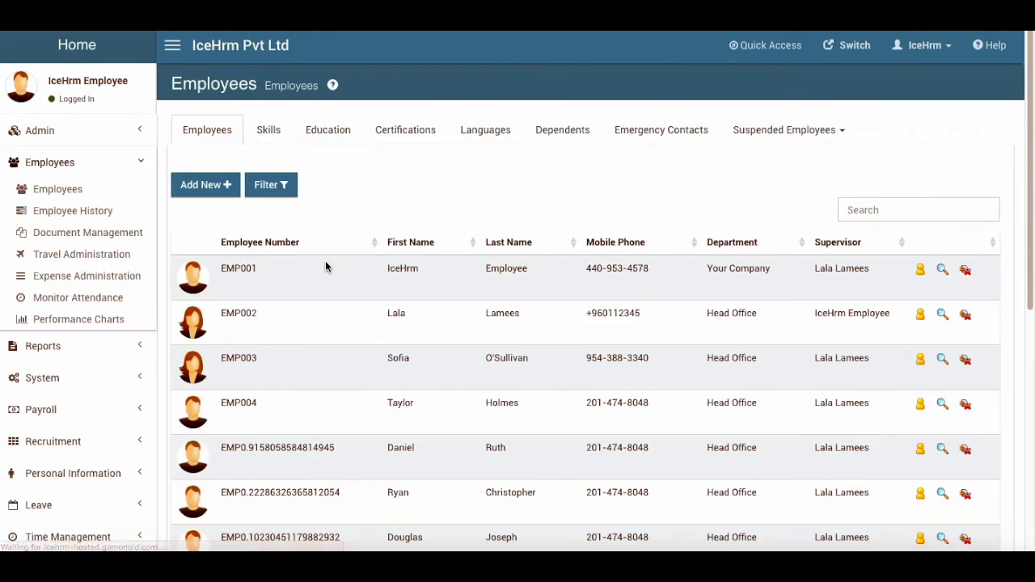
{"action": "scroll", "coordinate": [441, 391], "scroll_direction": "down", "scroll_amount": 5}
{"action": "scroll", "coordinate": [440, 391], "scroll_direction": "up", "scroll_amount": 5}
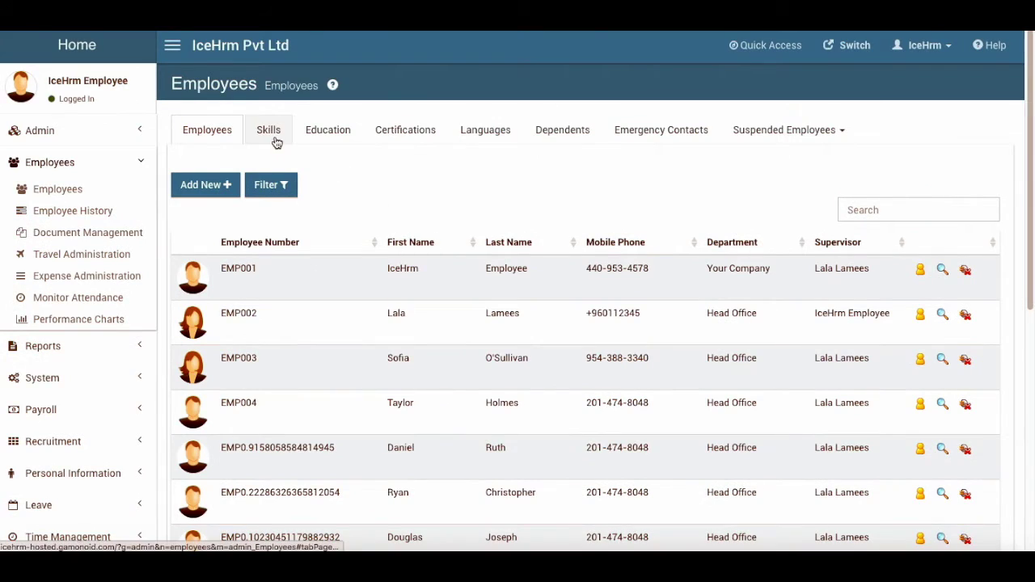
View the first employee's profile with Basic Information and contact details
{"action": "left_click", "coordinate": [940, 269]}
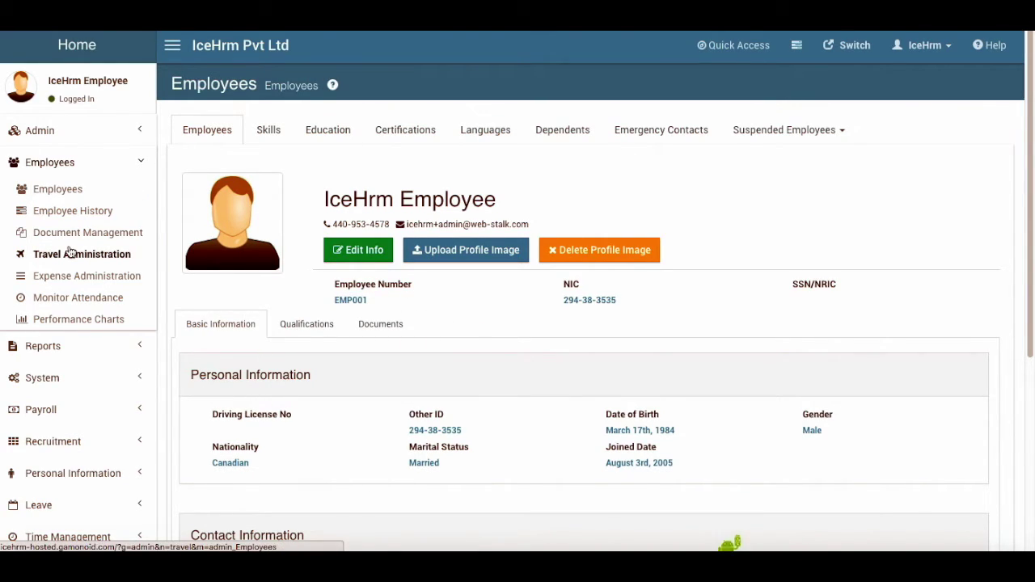
{"action": "scroll", "coordinate": [73, 253], "scroll_direction": "down", "scroll_amount": 1}
{"action": "left_click", "coordinate": [52, 346]}
{"action": "scroll", "coordinate": [73, 380], "scroll_direction": "down", "scroll_amount": 1}
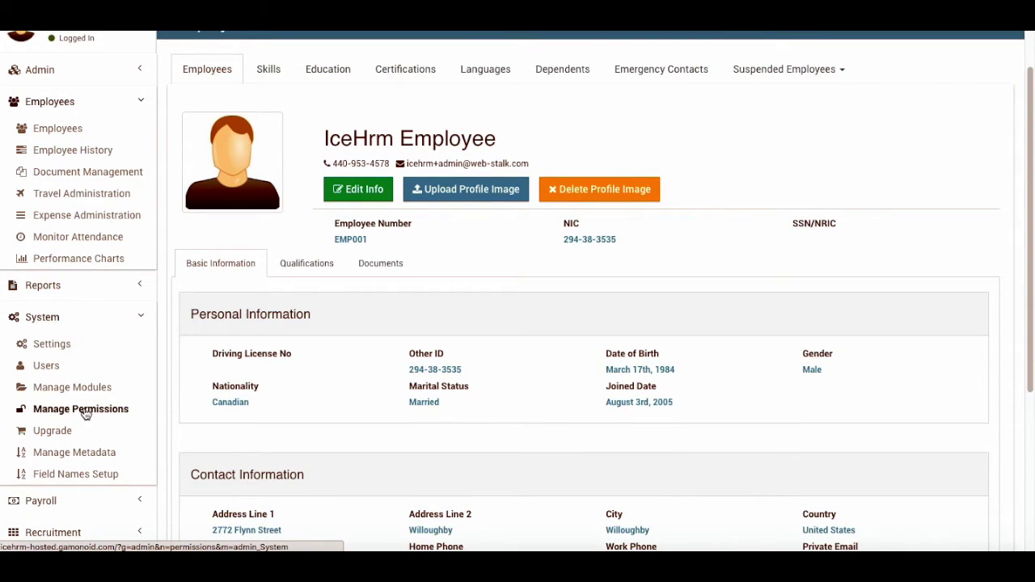
Relabel the employee_id field from 'Employee Number' to 'Employee ID' and check the Employees list
{"action": "left_click", "coordinate": [78, 478]}
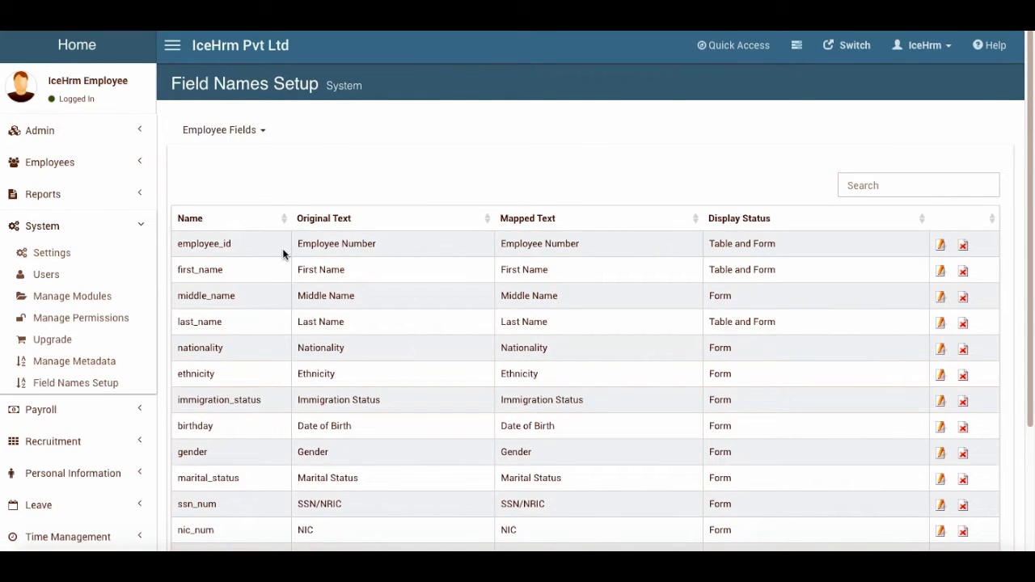
{"action": "left_click", "coordinate": [940, 246]}
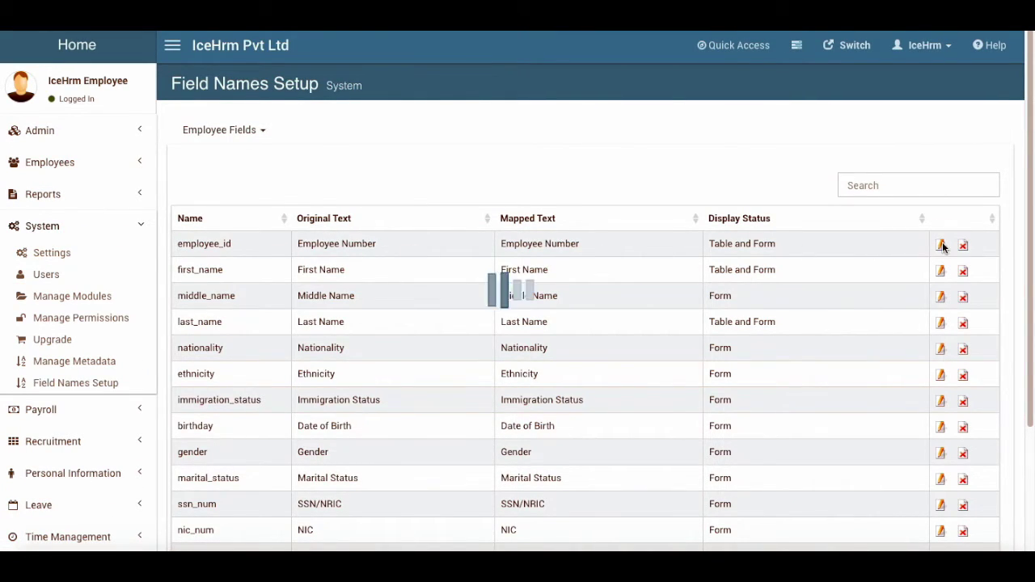
{"action": "double_click", "coordinate": [450, 265]}
{"action": "key", "text": "BackSpace"}
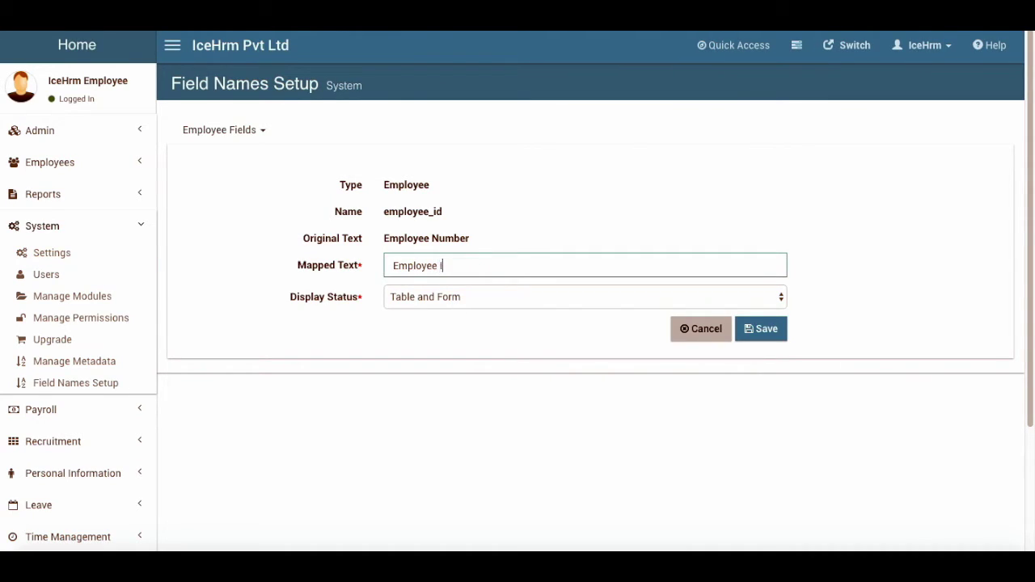
{"action": "type", "text": "ID"}
{"action": "left_click", "coordinate": [762, 328]}
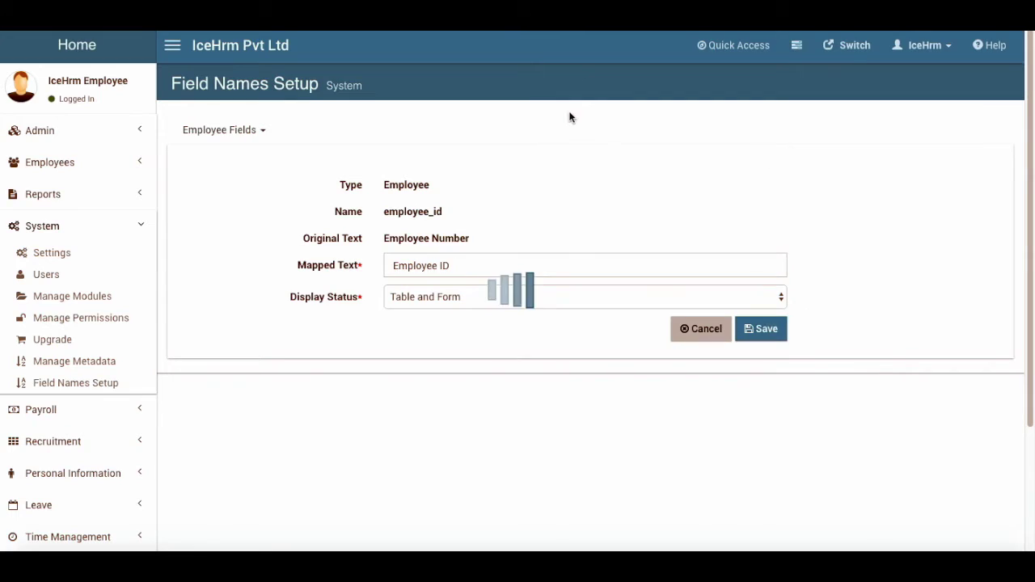
{"action": "left_click", "coordinate": [57, 165]}
{"action": "left_click", "coordinate": [57, 189]}
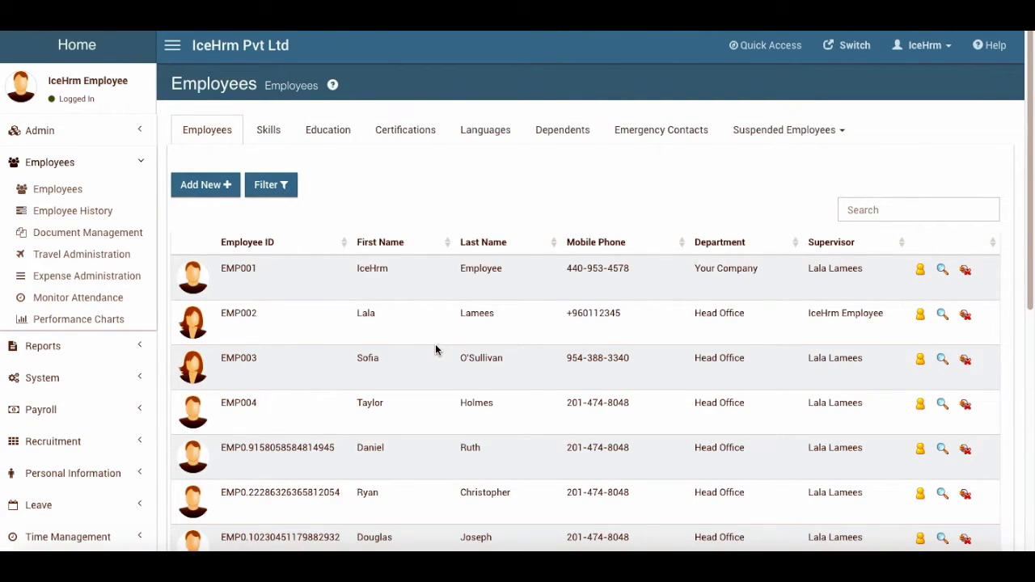
Open the first employee's profile and scroll through it
{"action": "left_click", "coordinate": [942, 269]}
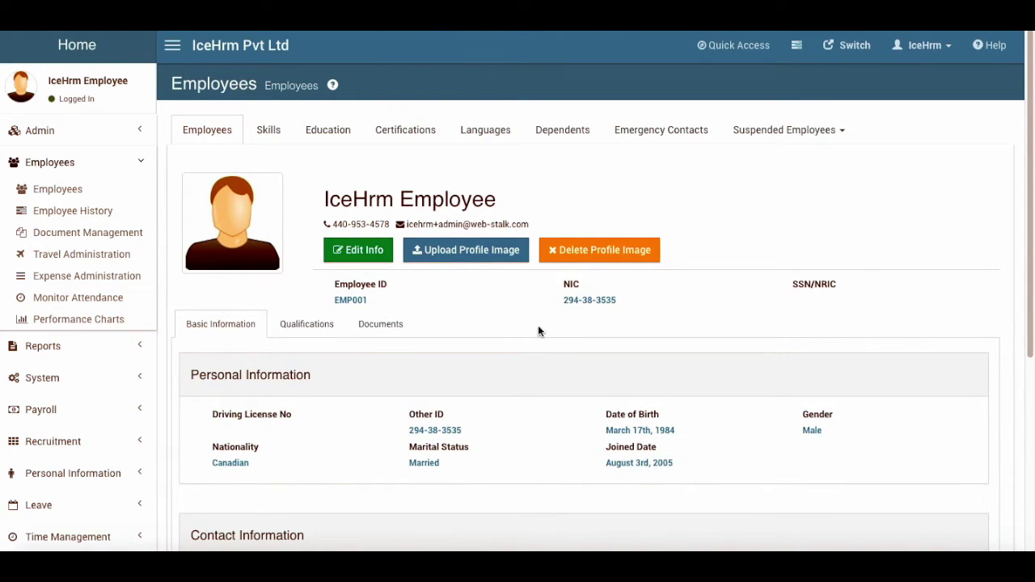
{"action": "scroll", "coordinate": [516, 379], "scroll_direction": "down", "scroll_amount": 3}
{"action": "scroll", "coordinate": [516, 379], "scroll_direction": "up", "scroll_amount": 2}
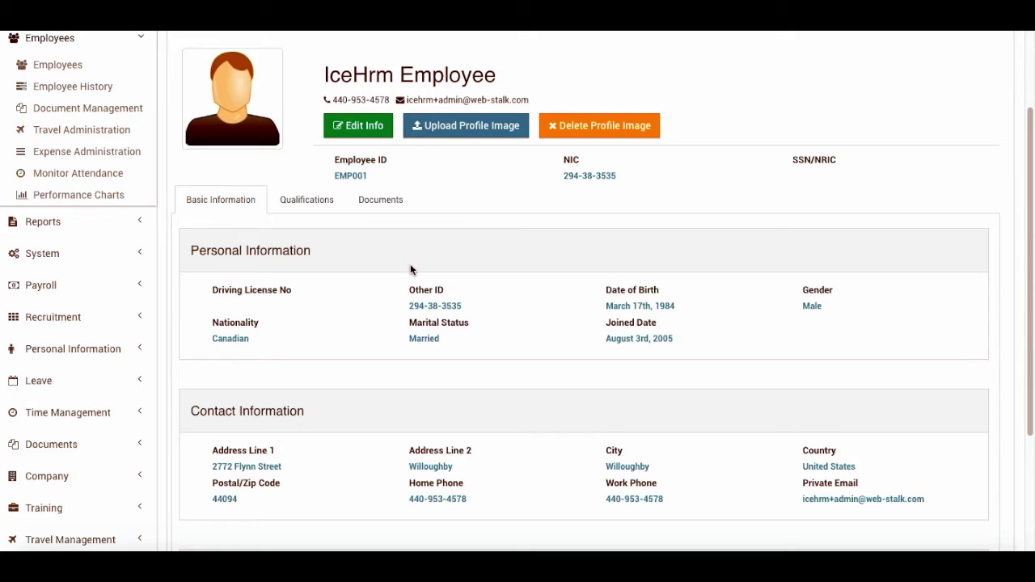
{"action": "scroll", "coordinate": [412, 268], "scroll_direction": "up", "scroll_amount": 1}
Start a profile photo upload, then cancel it without choosing any file
{"action": "left_click", "coordinate": [458, 158]}
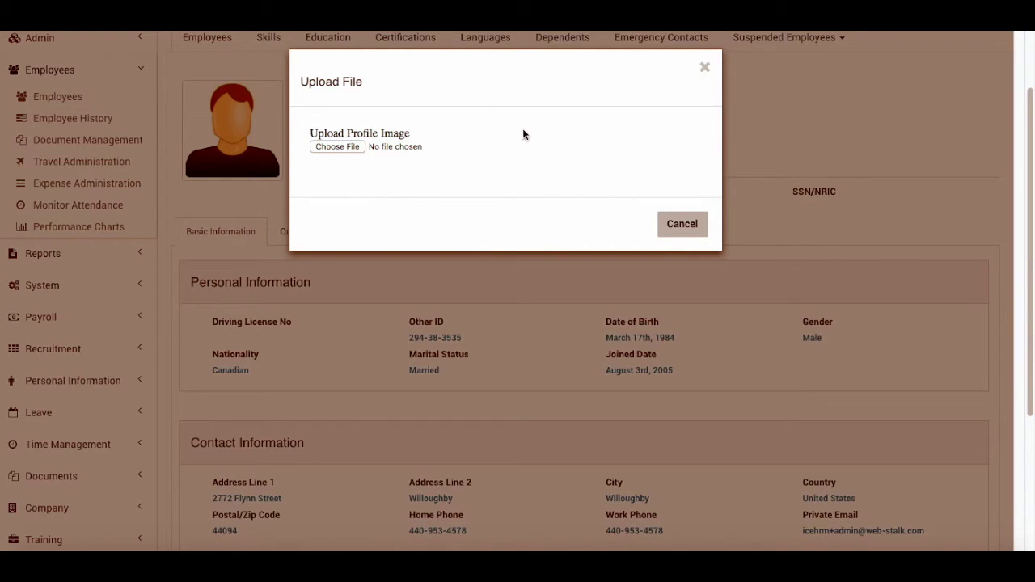
{"action": "left_click", "coordinate": [351, 147]}
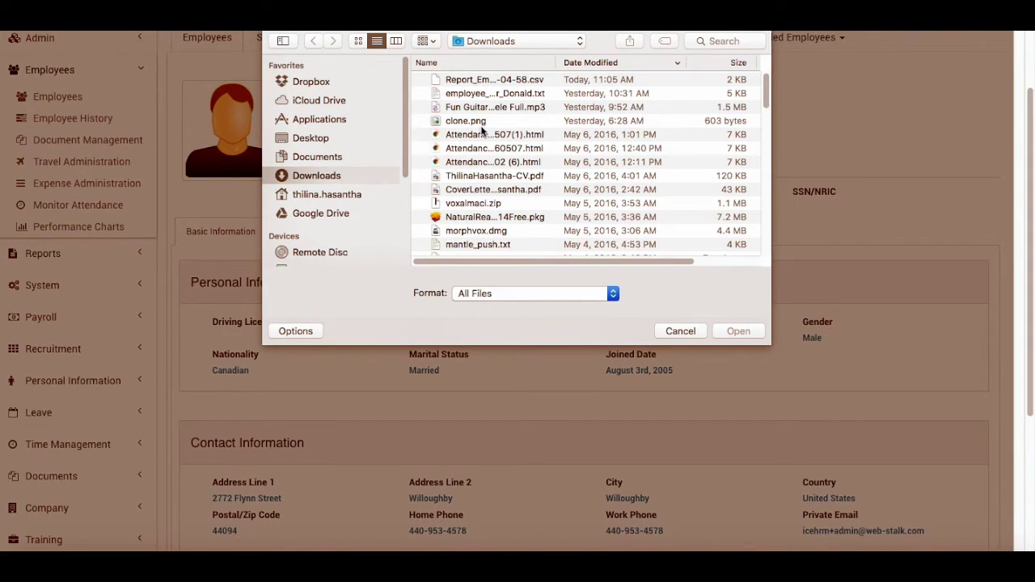
{"action": "left_click", "coordinate": [682, 331]}
{"action": "left_click", "coordinate": [681, 224]}
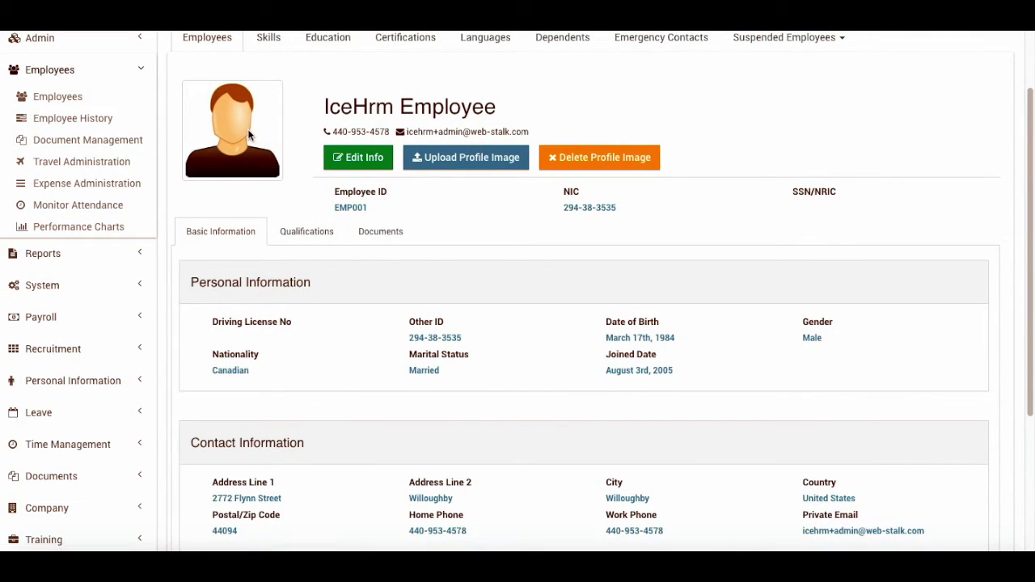
{"action": "scroll", "coordinate": [430, 262], "scroll_direction": "down", "scroll_amount": 3}
{"action": "scroll", "coordinate": [430, 262], "scroll_direction": "up", "scroll_amount": 4}
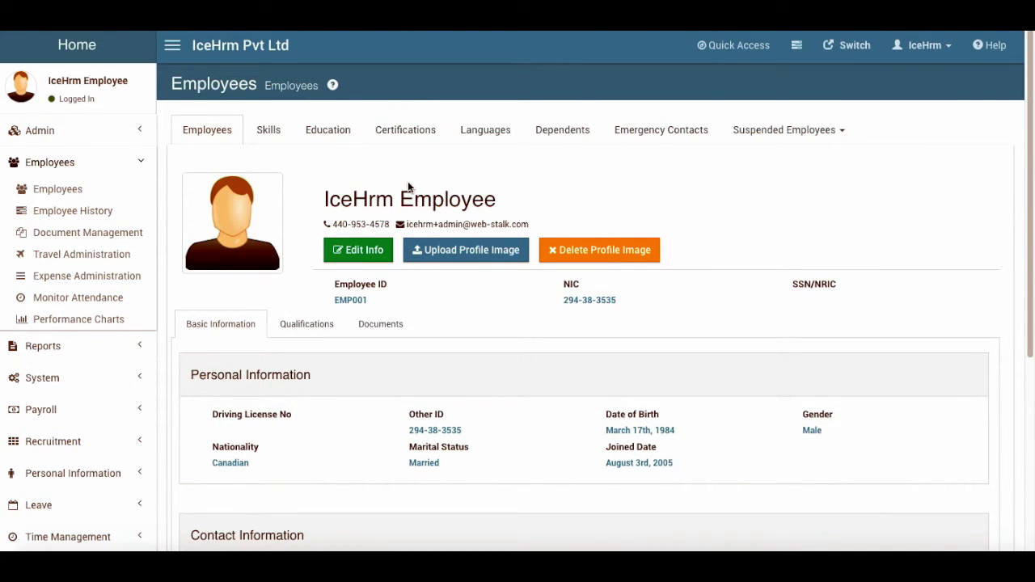
{"action": "scroll", "coordinate": [402, 450], "scroll_direction": "down", "scroll_amount": 4}
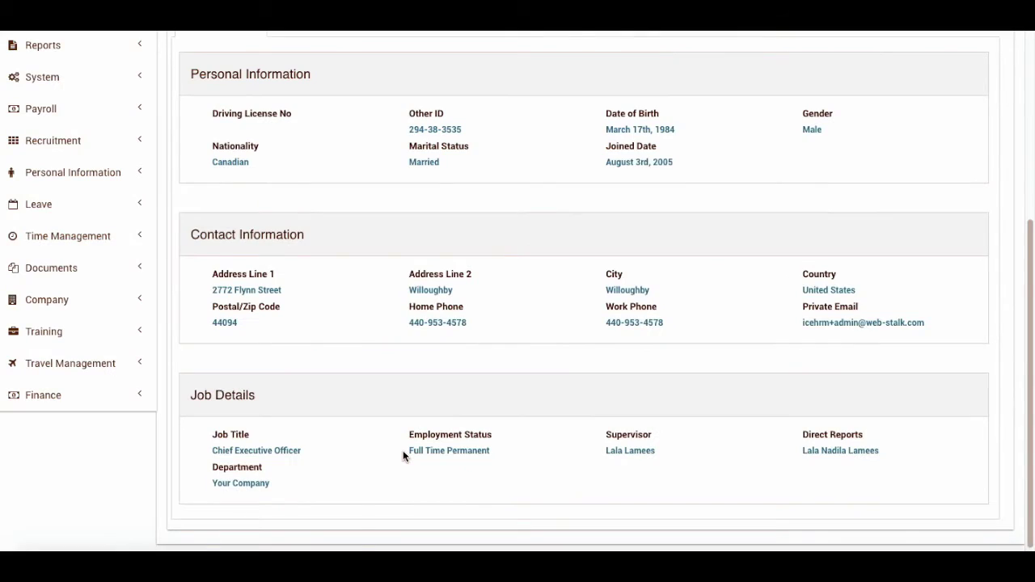
{"action": "scroll", "coordinate": [402, 450], "scroll_direction": "up", "scroll_amount": 4}
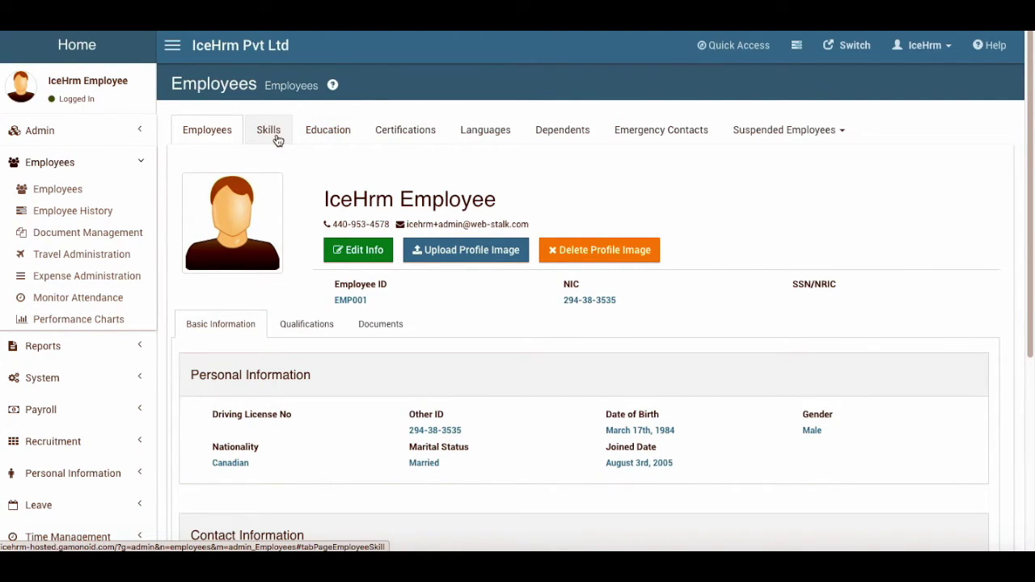
View the employees' education, certification and language records
{"action": "left_click", "coordinate": [329, 136]}
{"action": "left_click", "coordinate": [393, 137]}
{"action": "left_click", "coordinate": [489, 133]}
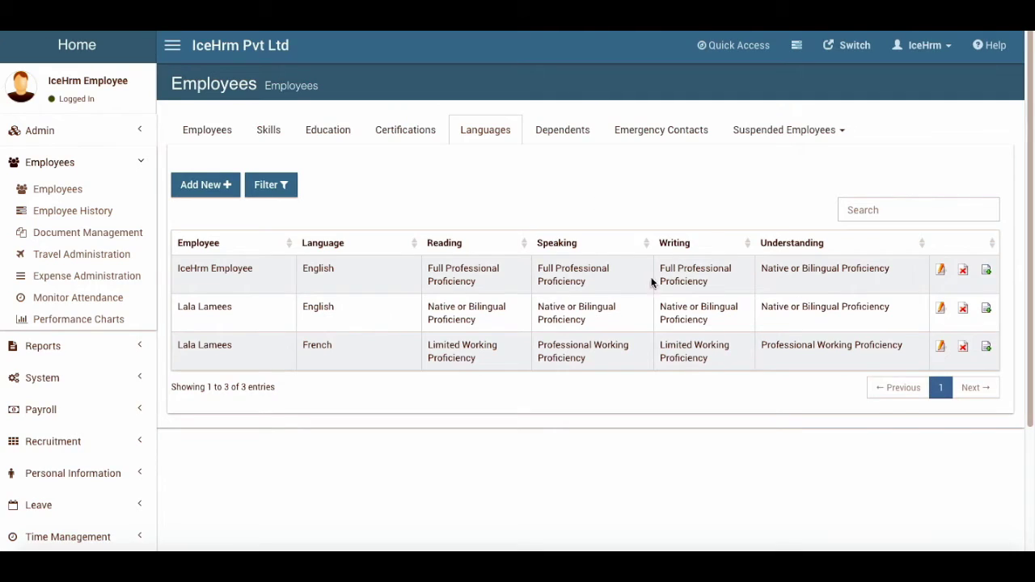
Re-save the first English language record with Speaking at Full Professional Proficiency
{"action": "left_click", "coordinate": [941, 271]}
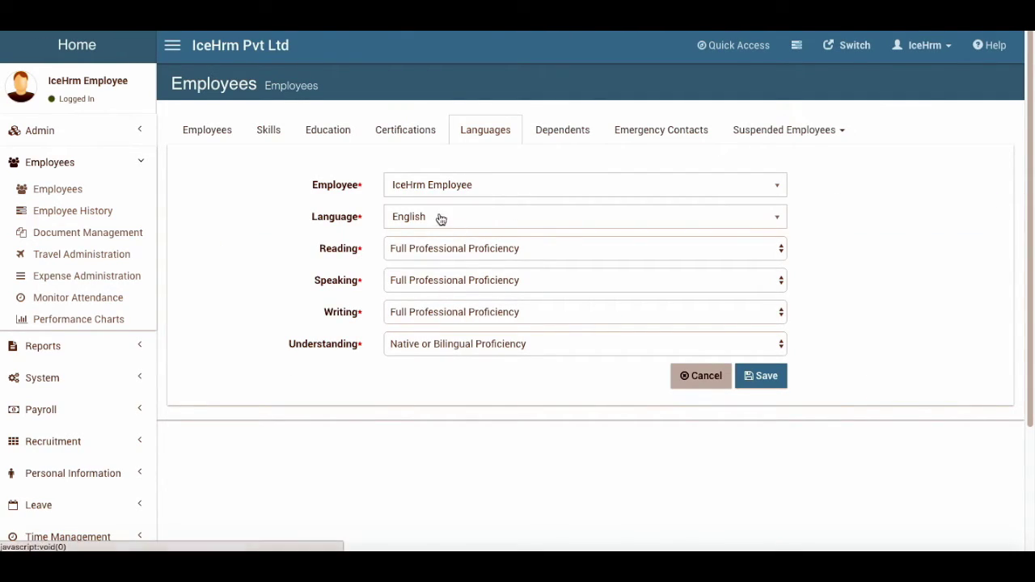
{"action": "left_click", "coordinate": [464, 282]}
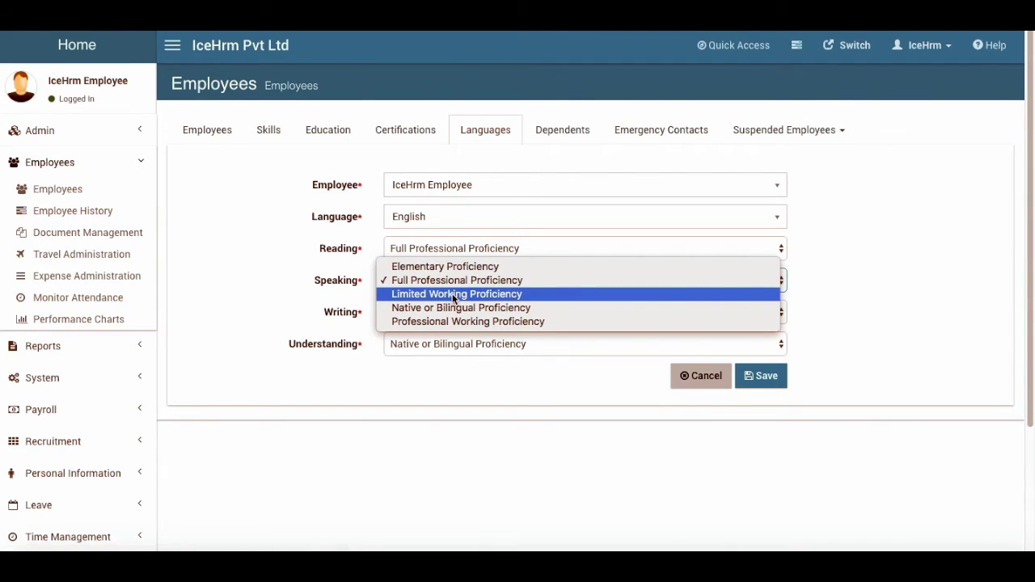
{"action": "left_click", "coordinate": [462, 280]}
{"action": "left_click", "coordinate": [756, 378]}
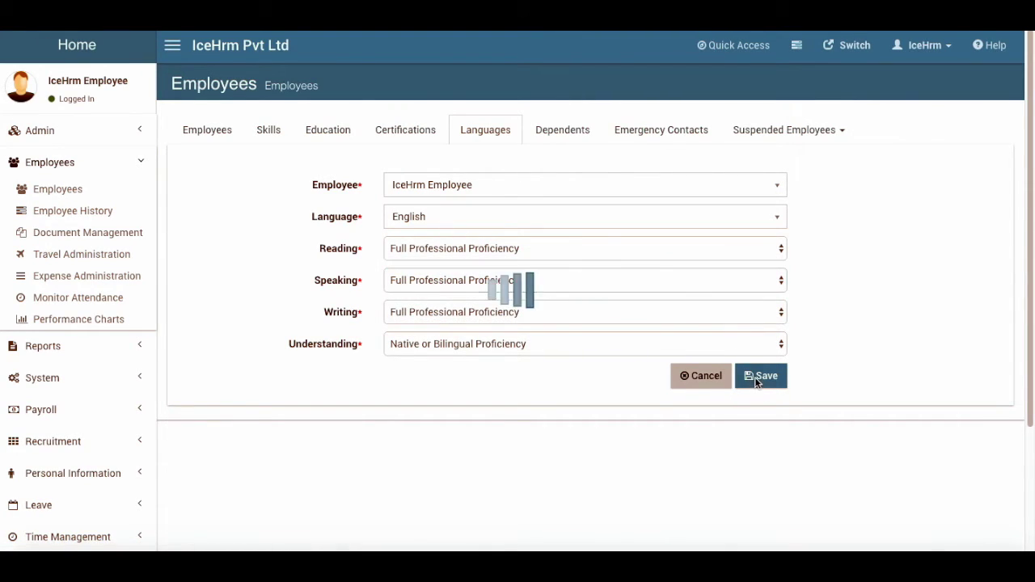
View the Dependents and Emergency Contacts lists, then the suspended employees menu
{"action": "left_click", "coordinate": [562, 131]}
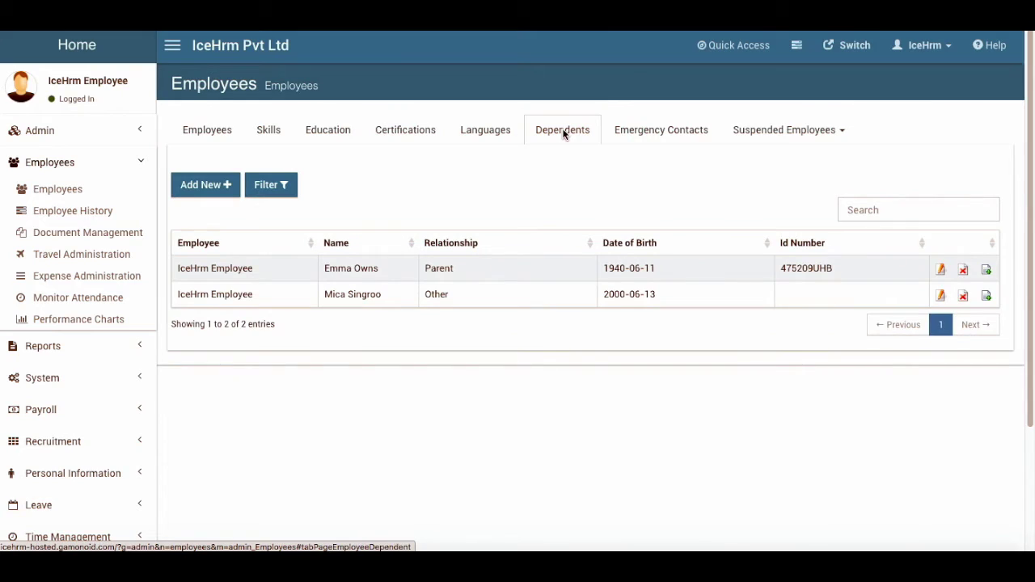
{"action": "left_click", "coordinate": [637, 131]}
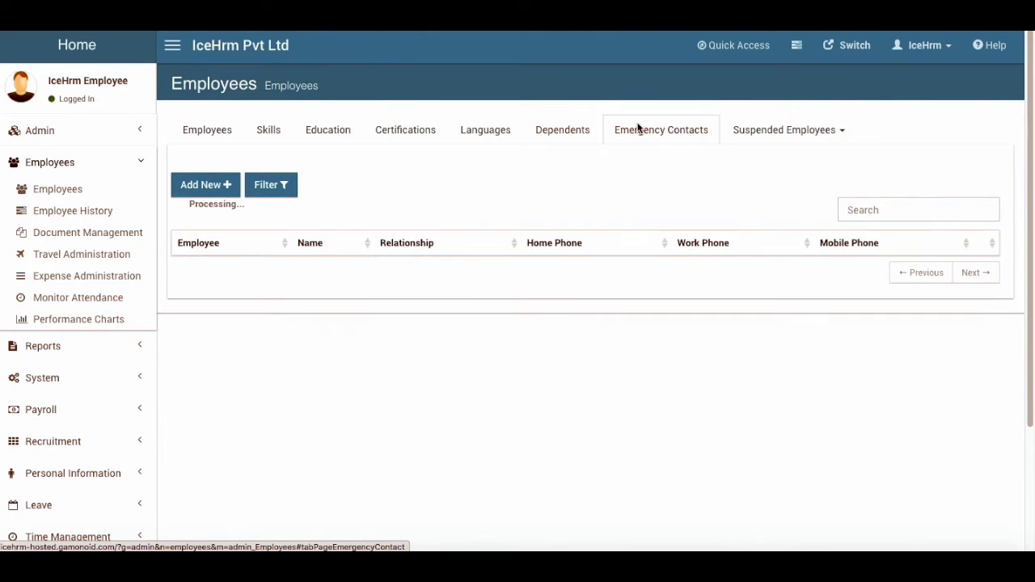
{"action": "left_click", "coordinate": [773, 132]}
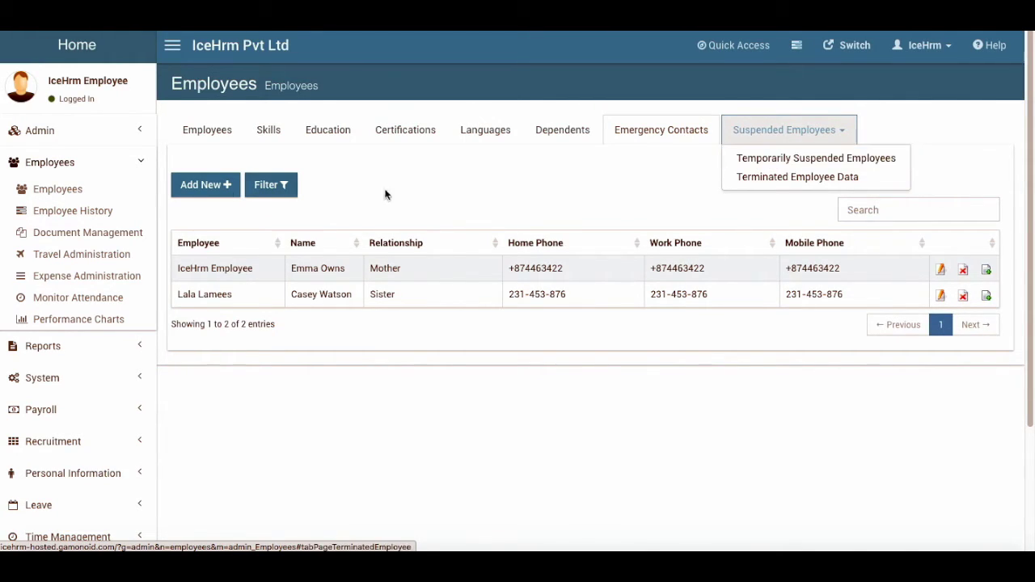
Terminate the last employee in the Employees list and confirm it
{"action": "left_click", "coordinate": [202, 136]}
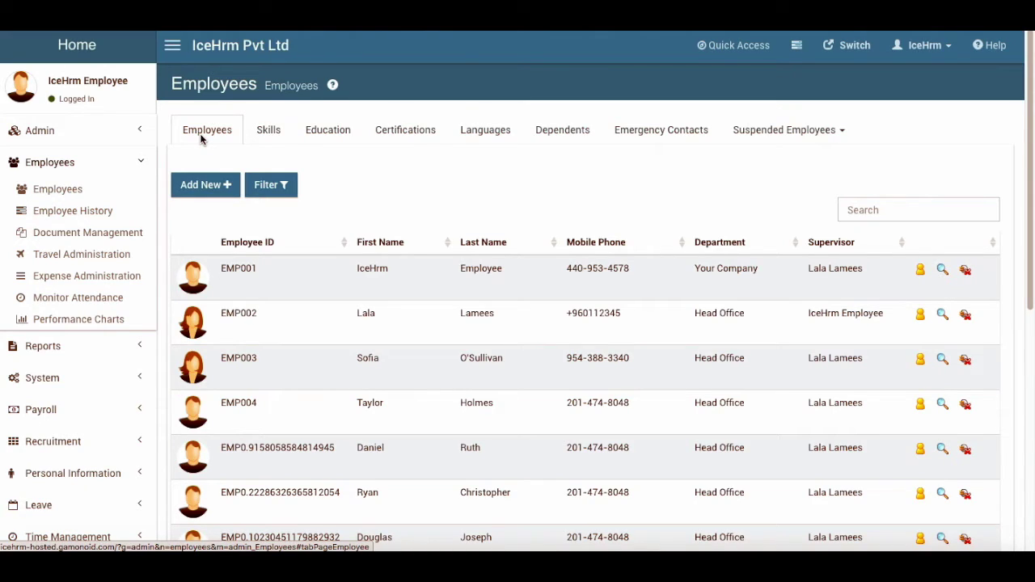
{"action": "left_click", "coordinate": [788, 128]}
{"action": "scroll", "coordinate": [324, 363], "scroll_direction": "down", "scroll_amount": 5}
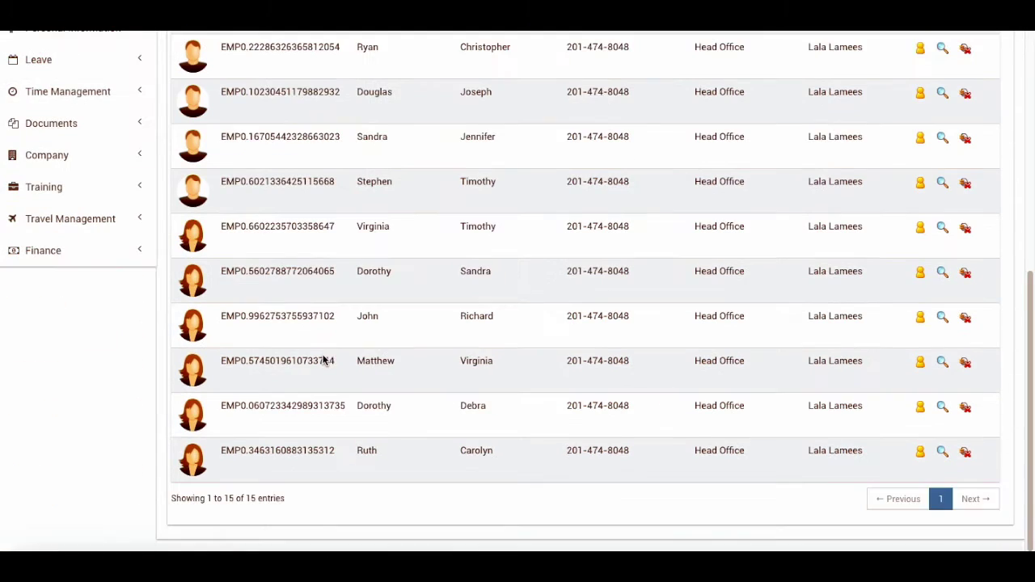
{"action": "left_click", "coordinate": [966, 453]}
{"action": "left_click", "coordinate": [638, 175]}
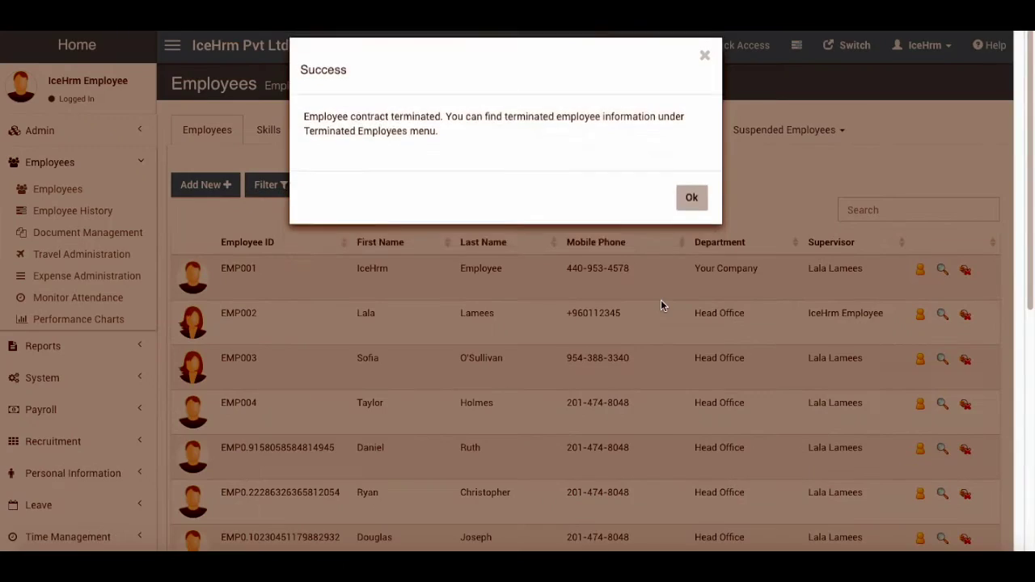
{"action": "left_click", "coordinate": [692, 202]}
Delete the terminated employee's record from the Terminated Employees list
{"action": "left_click", "coordinate": [784, 129]}
{"action": "left_click", "coordinate": [796, 176]}
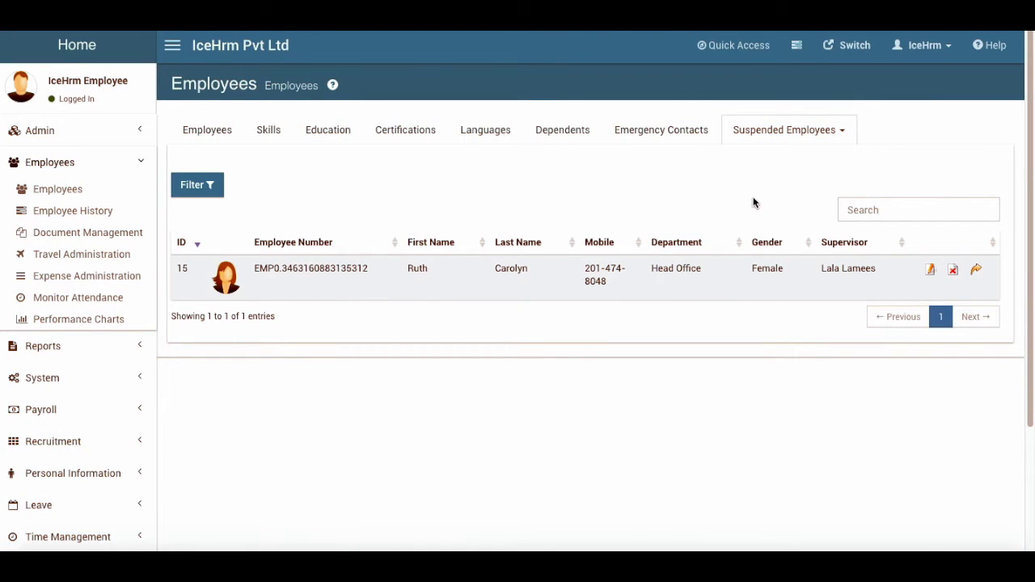
{"action": "left_click", "coordinate": [955, 272]}
{"action": "left_click", "coordinate": [639, 200]}
{"action": "left_click", "coordinate": [758, 138]}
Download the archived employee's data file from Terminated Employee Data
{"action": "left_click", "coordinate": [804, 129]}
{"action": "left_click", "coordinate": [776, 176]}
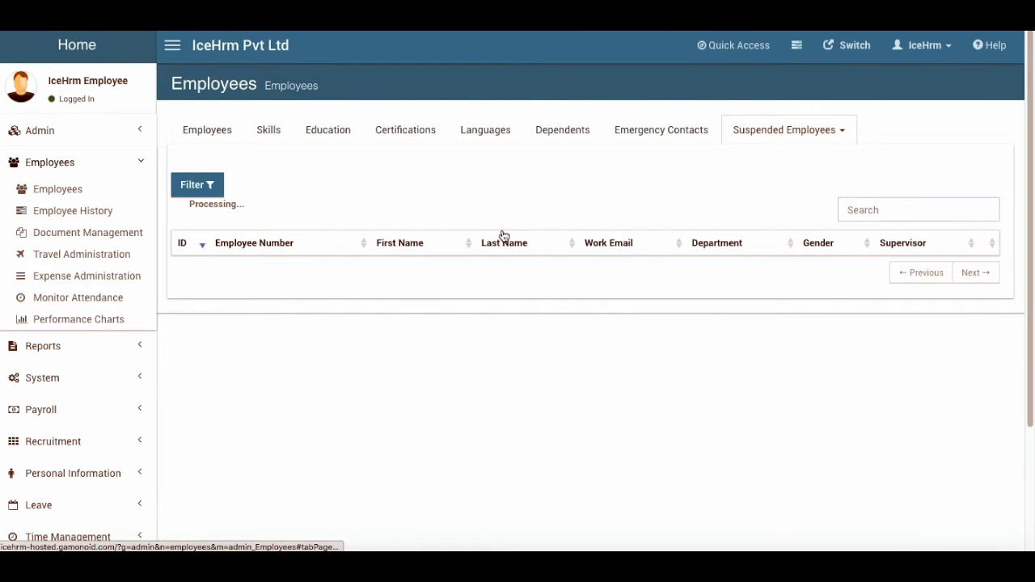
{"action": "left_click", "coordinate": [920, 270]}
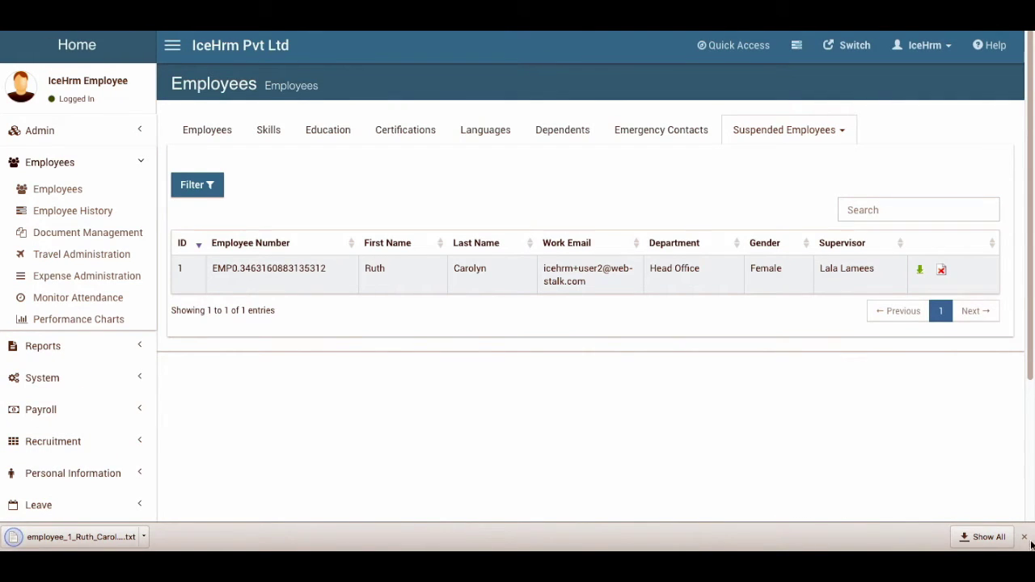
{"action": "left_click", "coordinate": [1024, 537]}
{"action": "left_click", "coordinate": [205, 131]}
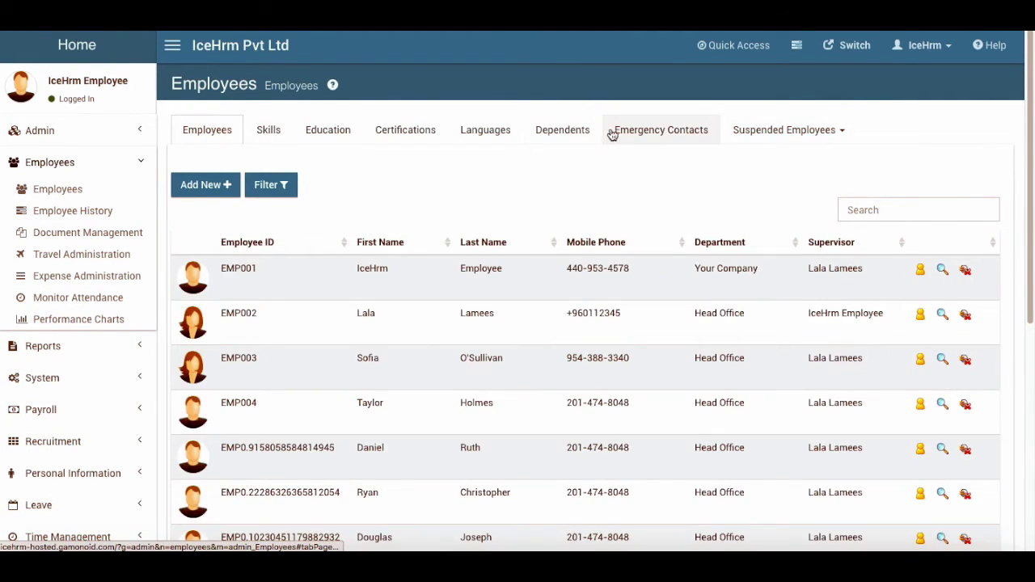
Review the Skills, Education, Certifications, Languages, Dependents and Emergency Contacts tables
{"action": "left_click", "coordinate": [564, 137]}
{"action": "left_click", "coordinate": [669, 136]}
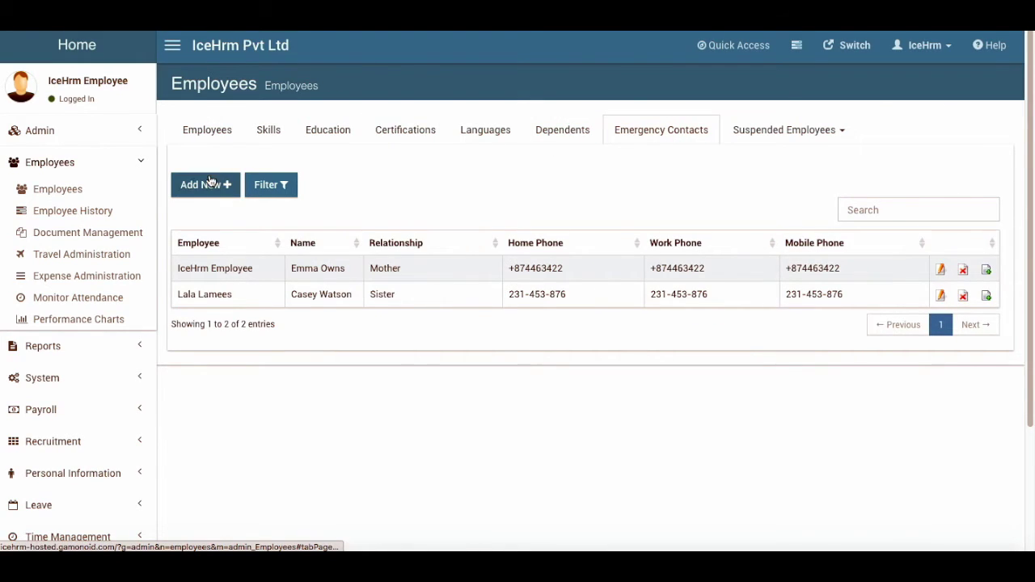
{"action": "left_click", "coordinate": [213, 138]}
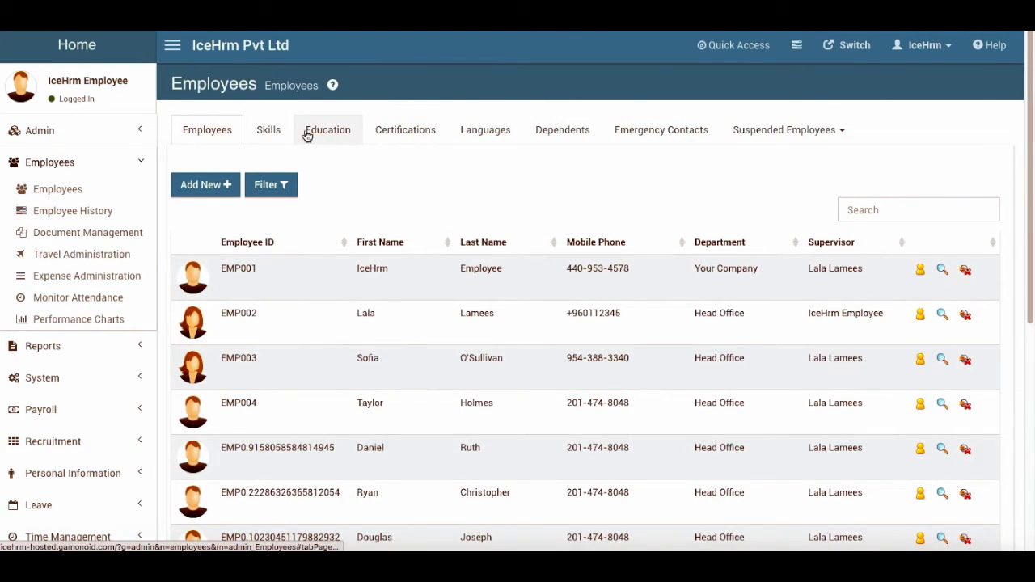
{"action": "left_click", "coordinate": [289, 133]}
{"action": "left_click", "coordinate": [299, 134]}
{"action": "left_click", "coordinate": [407, 130]}
{"action": "left_click", "coordinate": [480, 138]}
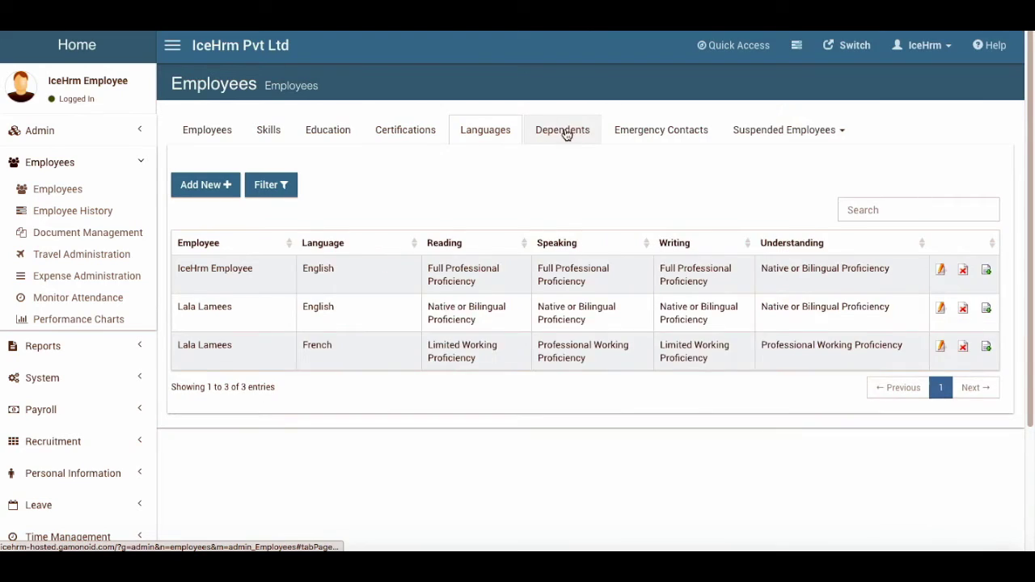
{"action": "left_click", "coordinate": [564, 131]}
{"action": "left_click", "coordinate": [664, 133]}
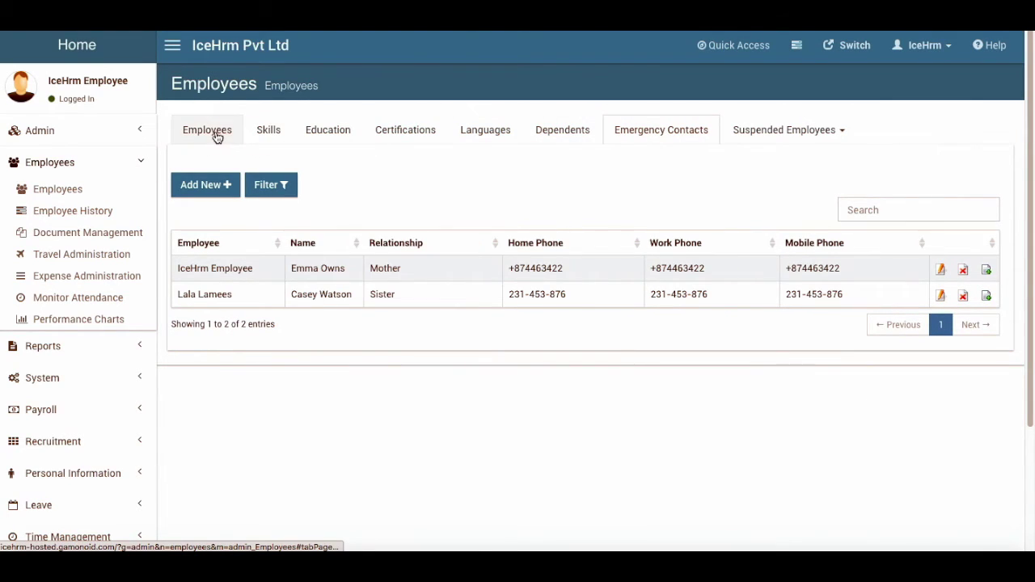
{"action": "left_click", "coordinate": [205, 133]}
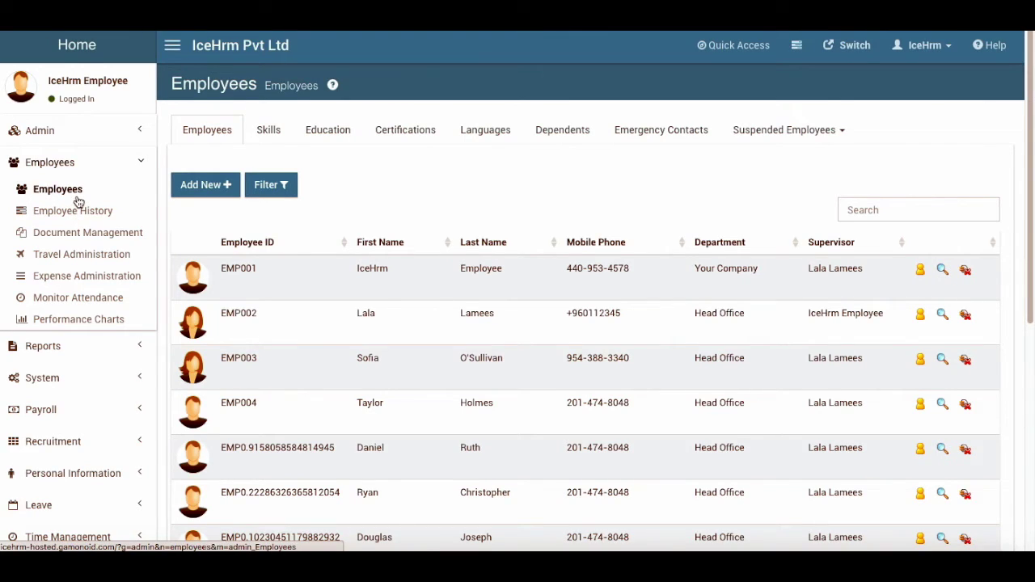
Open Employee History and inspect the supervisor change entry's details
{"action": "left_click", "coordinate": [64, 210]}
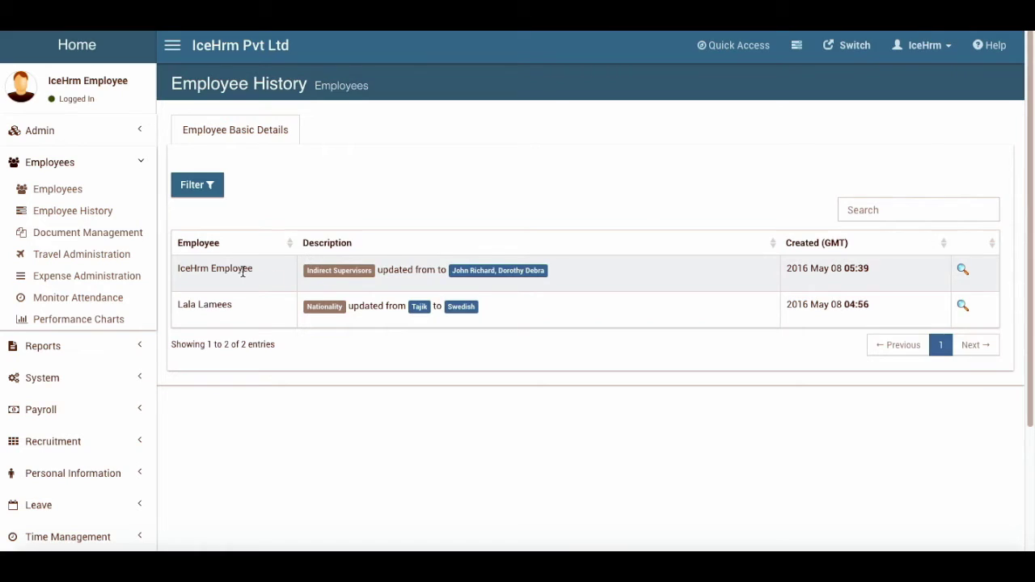
{"action": "left_click", "coordinate": [962, 272]}
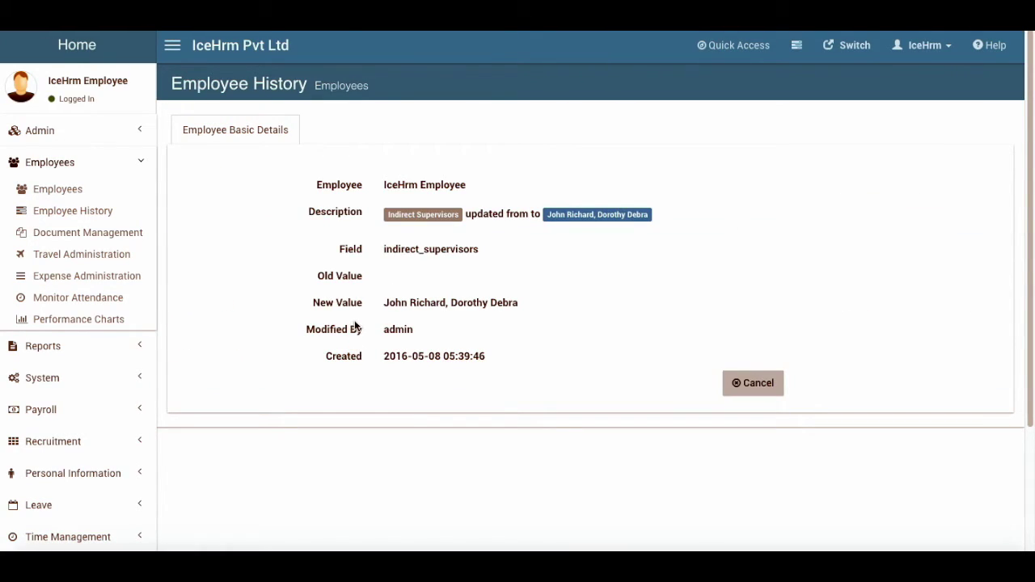
{"action": "left_click", "coordinate": [759, 386]}
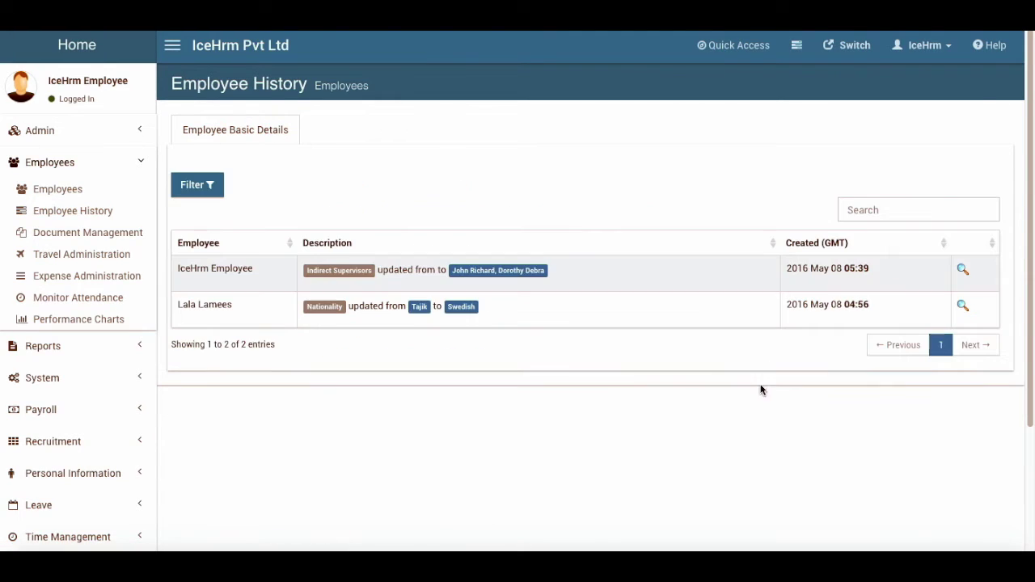
Browse Document Management's document types and the three employee documents
{"action": "left_click", "coordinate": [88, 233]}
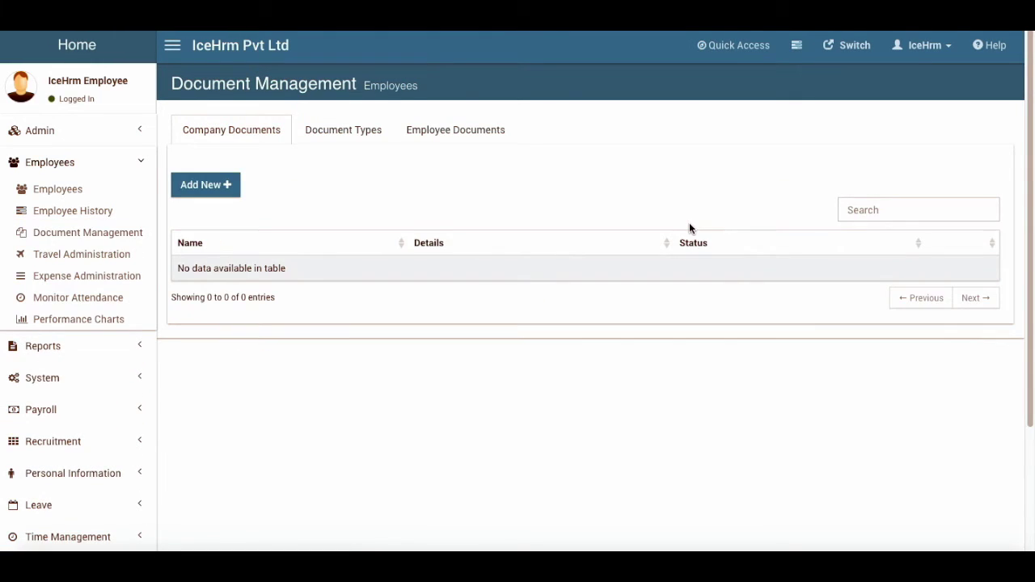
{"action": "left_click", "coordinate": [332, 131]}
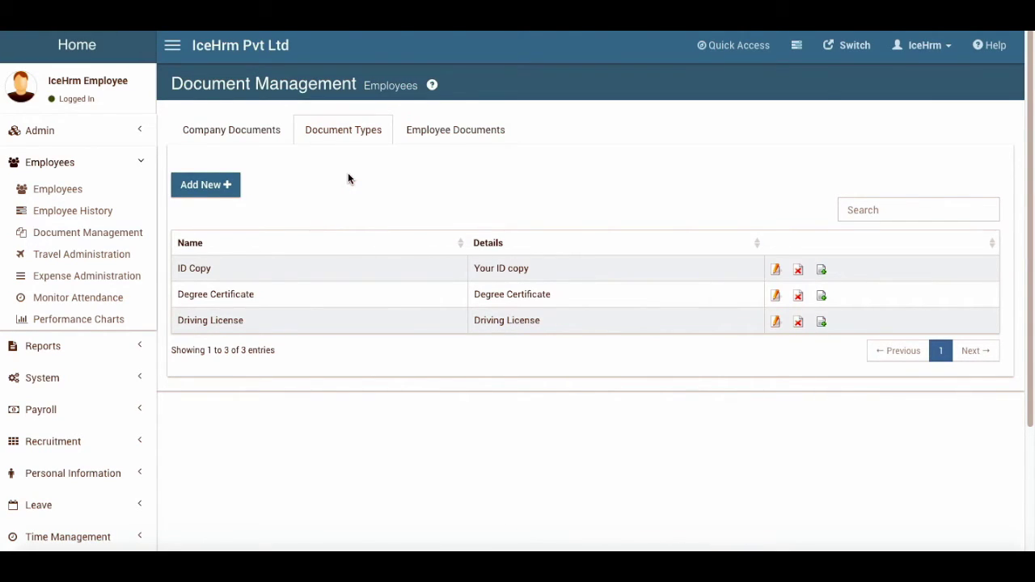
{"action": "left_click", "coordinate": [479, 128]}
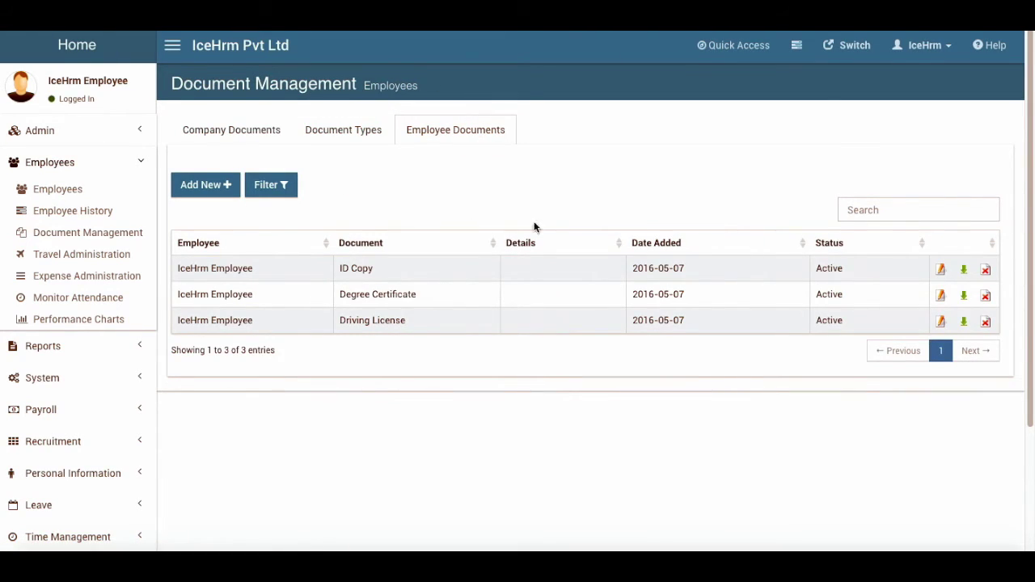
{"action": "left_click", "coordinate": [366, 137]}
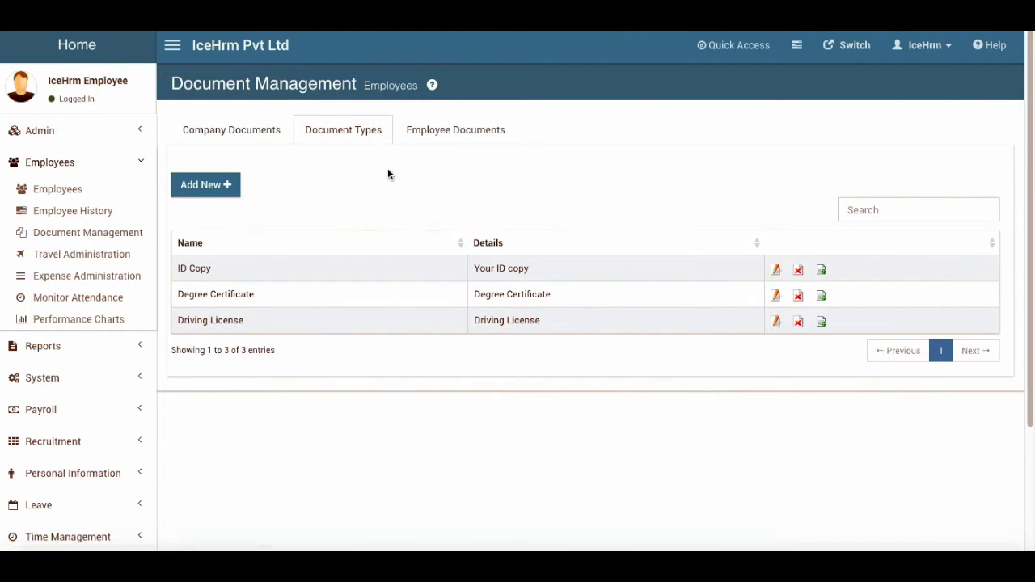
{"action": "left_click", "coordinate": [441, 132]}
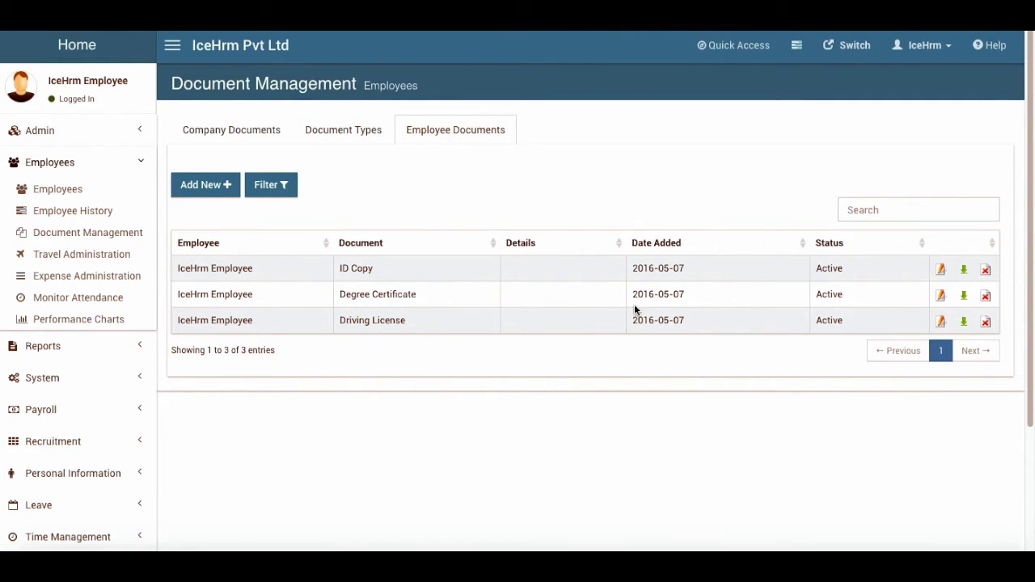
Show the empty Travel Requests list and expand the Travel Management section
{"action": "left_click", "coordinate": [84, 255]}
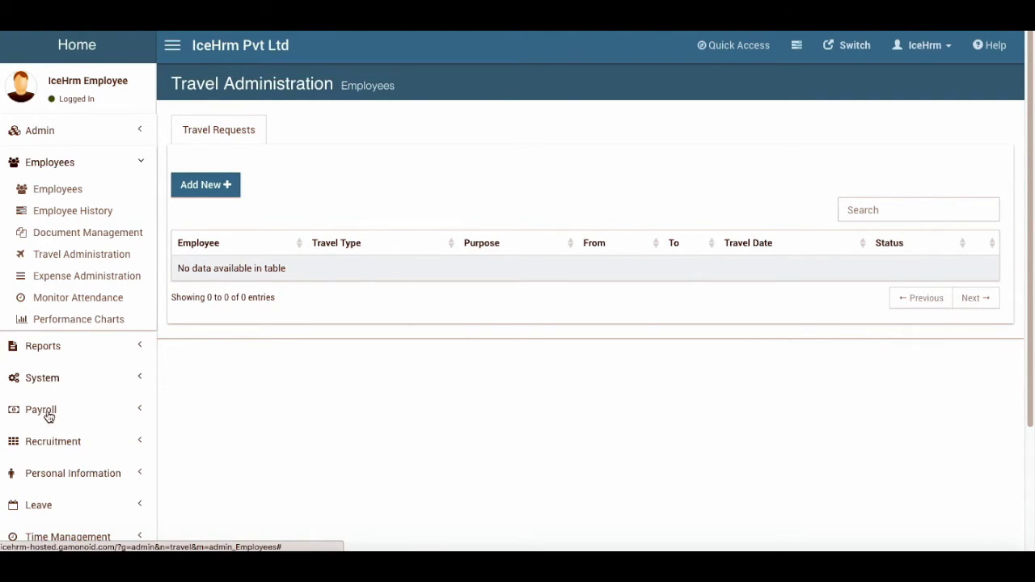
{"action": "scroll", "coordinate": [44, 417], "scroll_direction": "down", "scroll_amount": 2}
{"action": "left_click", "coordinate": [76, 501]}
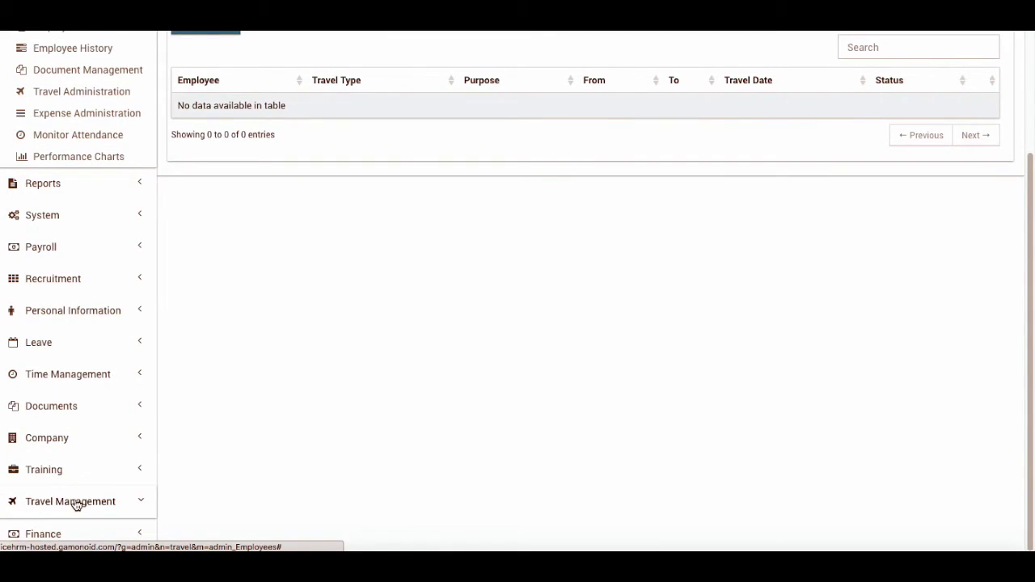
Start a new International travel request with purpose Formal, from Singapore to Canada
{"action": "left_click", "coordinate": [40, 505]}
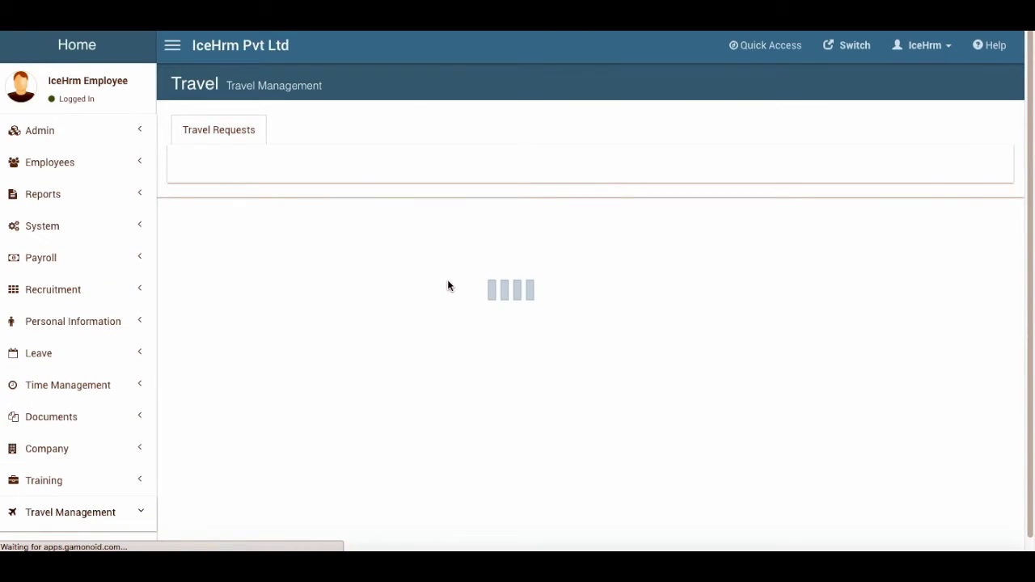
{"action": "left_click", "coordinate": [232, 191]}
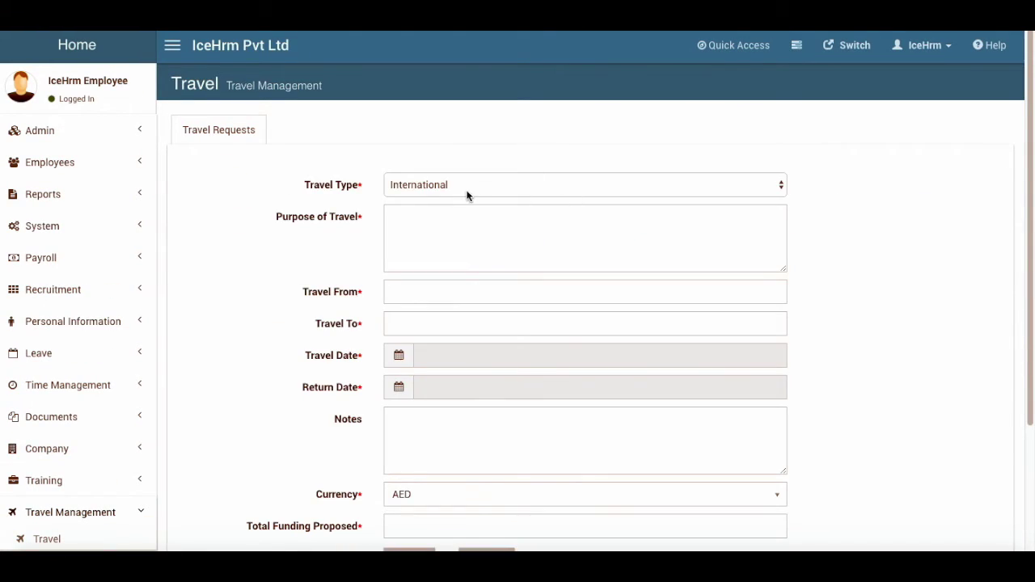
{"action": "left_click", "coordinate": [452, 187]}
{"action": "left_click", "coordinate": [443, 185]}
{"action": "left_click", "coordinate": [503, 224]}
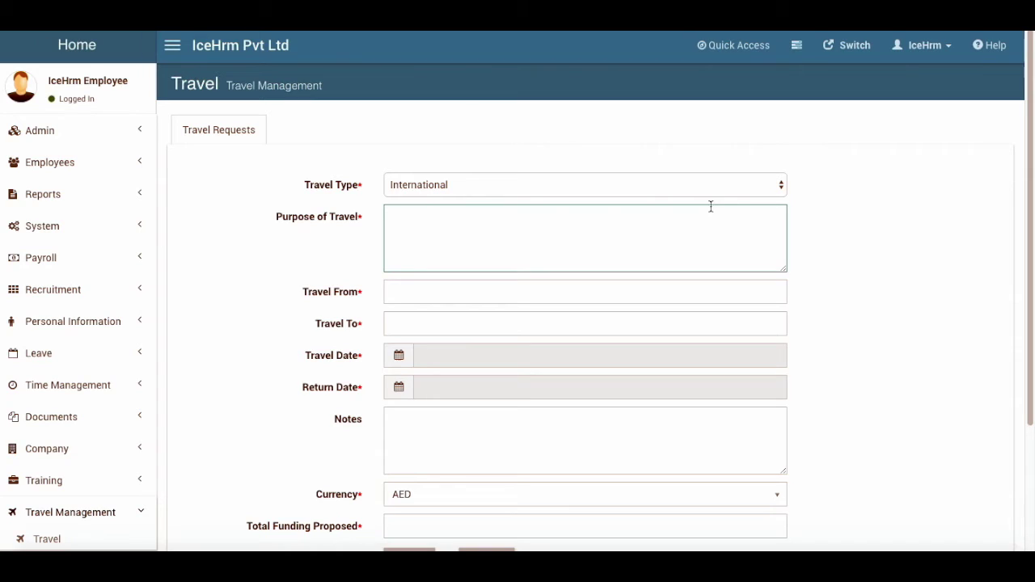
{"action": "type", "text": "Formal"}
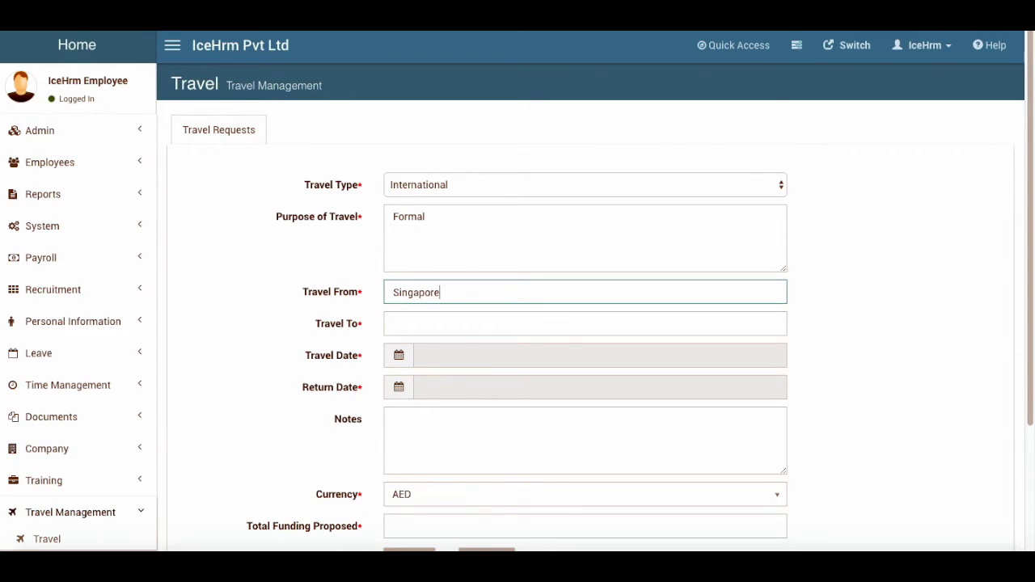
{"action": "left_click", "coordinate": [443, 315]}
{"action": "type", "text": "Canada"}
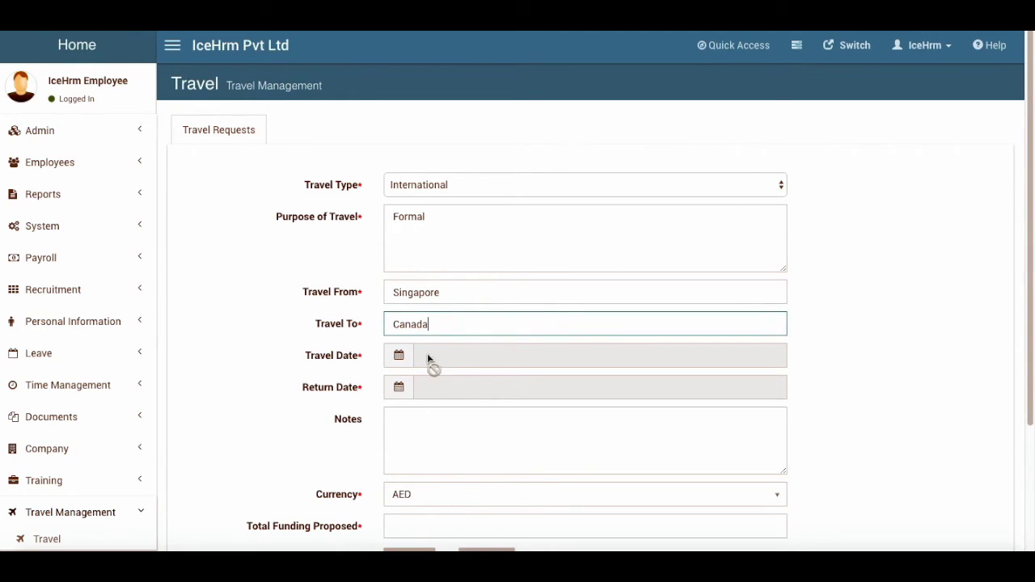
Set the travel date to 17 May and return date to 24 May 2016
{"action": "left_click", "coordinate": [427, 355]}
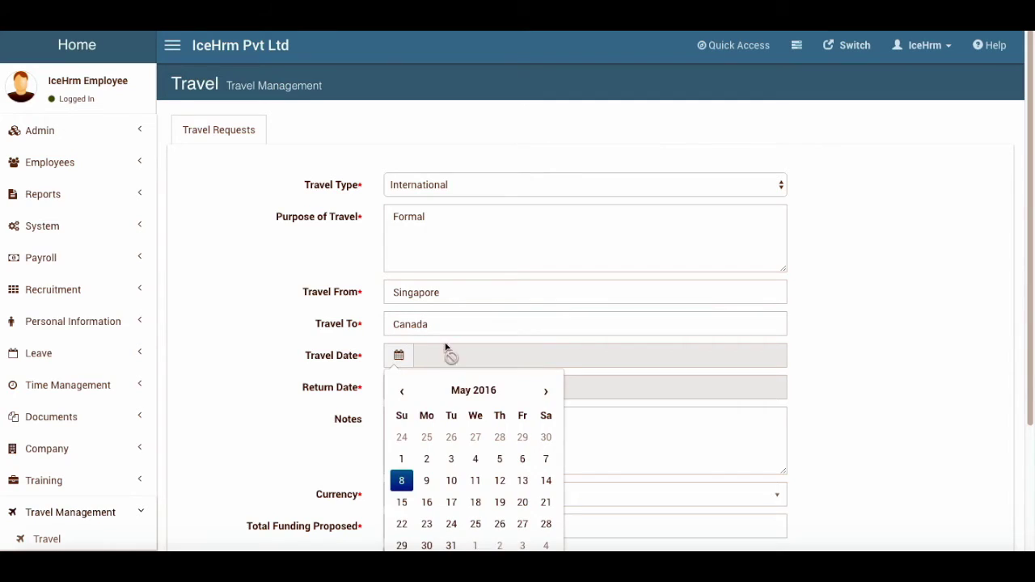
{"action": "left_click", "coordinate": [458, 506]}
{"action": "scroll", "coordinate": [478, 344], "scroll_direction": "down", "scroll_amount": 1}
{"action": "left_click", "coordinate": [287, 351]}
{"action": "left_click", "coordinate": [416, 361]}
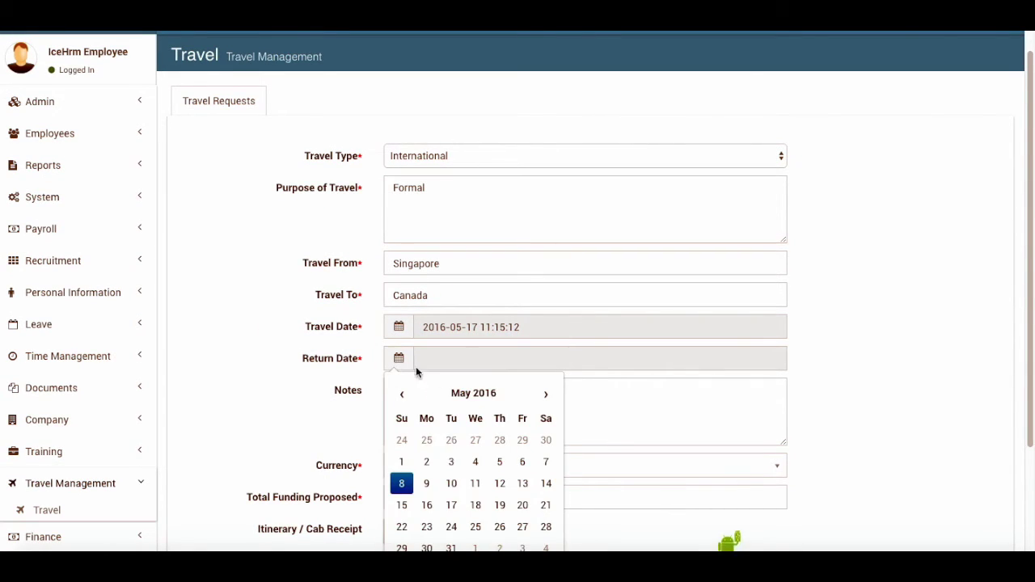
{"action": "left_click", "coordinate": [452, 526]}
{"action": "scroll", "coordinate": [452, 527], "scroll_direction": "down", "scroll_amount": 3}
{"action": "left_click", "coordinate": [716, 282]}
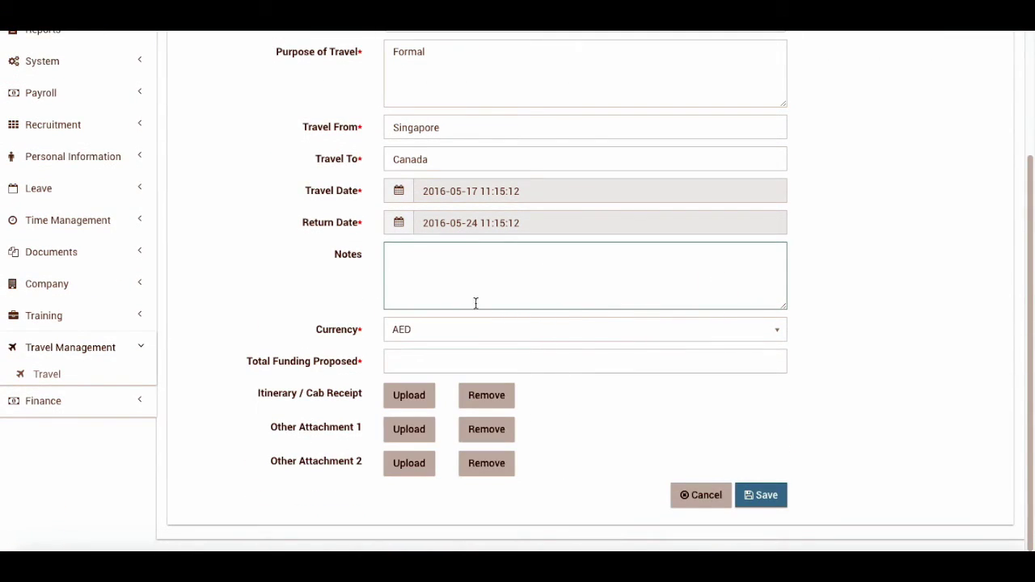
Set currency USD with 7500 funding proposed, skip the attachment, and save
{"action": "left_click", "coordinate": [421, 329]}
{"action": "type", "text": "USD"}
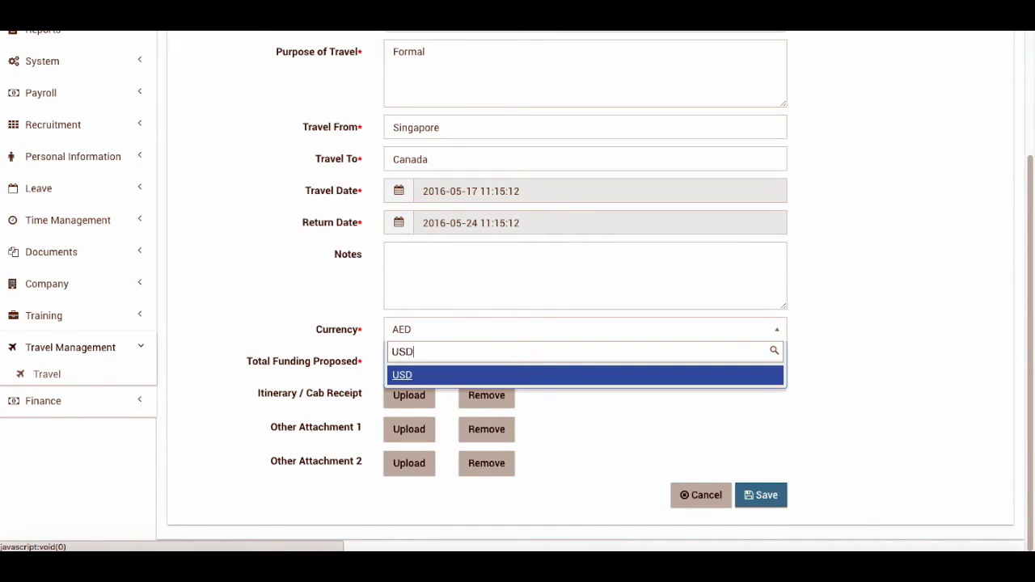
{"action": "left_click", "coordinate": [443, 374]}
{"action": "left_click", "coordinate": [446, 364]}
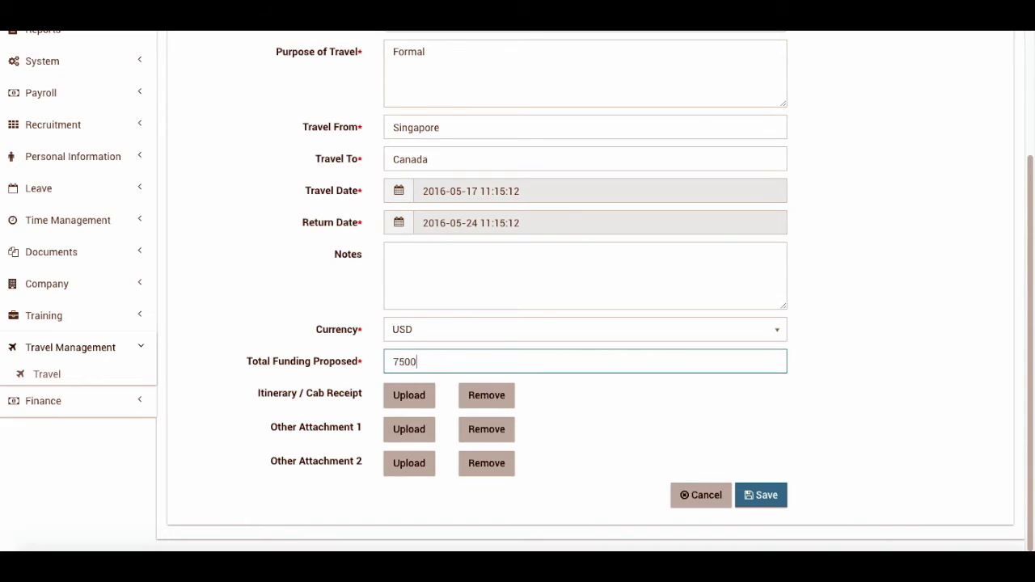
{"action": "left_click", "coordinate": [244, 423]}
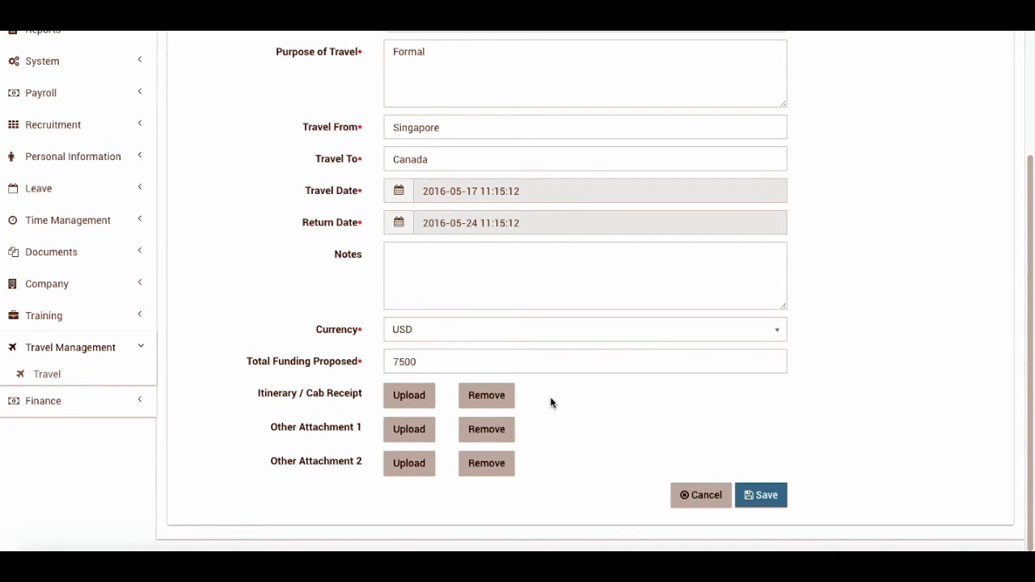
{"action": "left_click", "coordinate": [426, 401]}
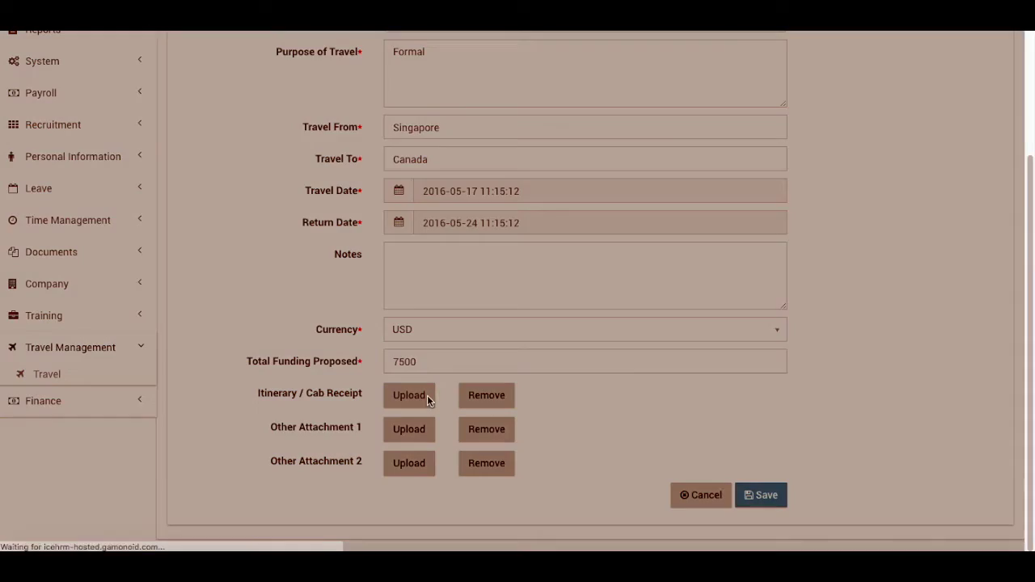
{"action": "left_click", "coordinate": [682, 226]}
{"action": "left_click", "coordinate": [776, 495]}
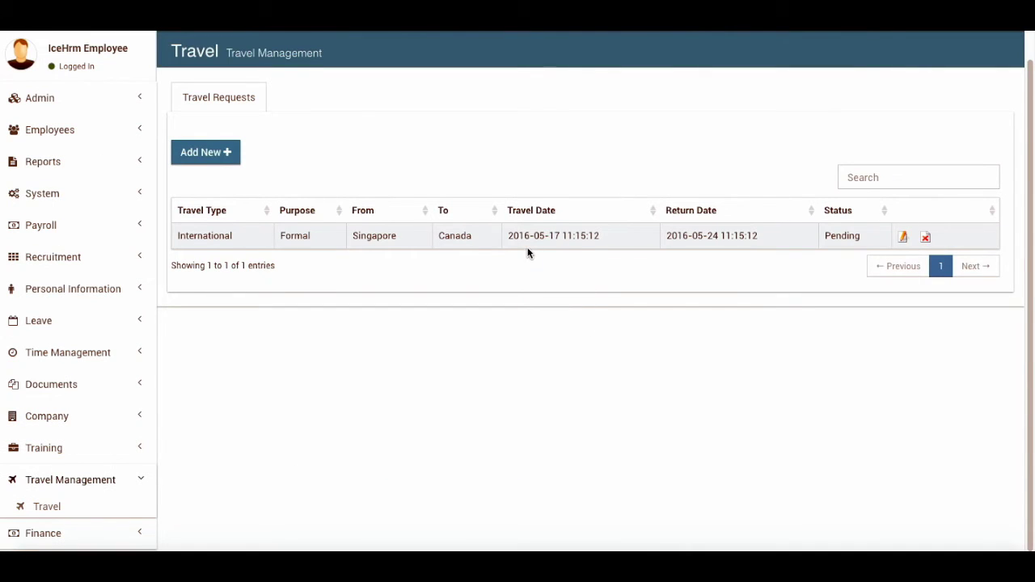
Go to the administrator's Travel Requests list
{"action": "left_click", "coordinate": [44, 103]}
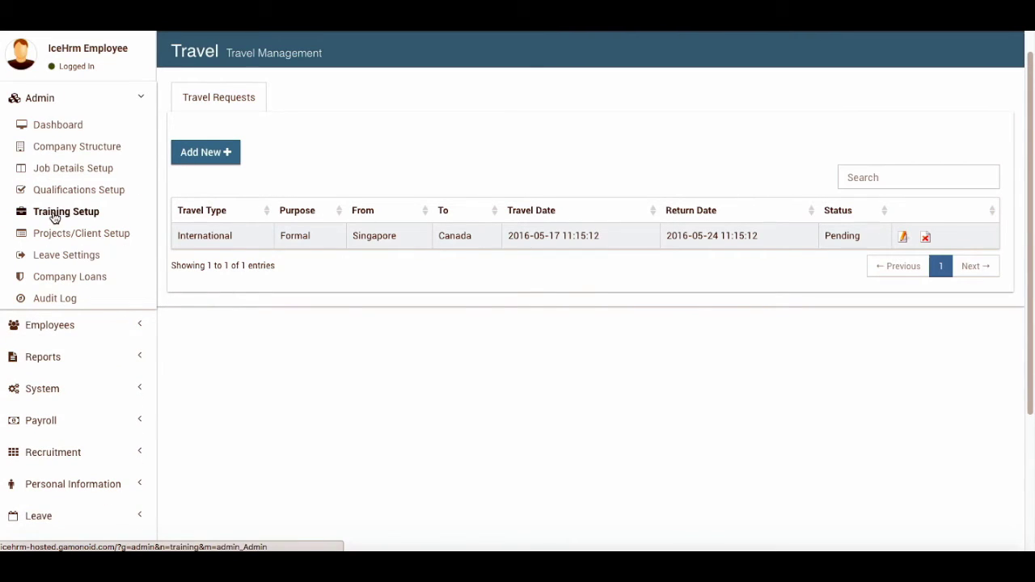
{"action": "left_click", "coordinate": [12, 324]}
{"action": "left_click", "coordinate": [71, 229]}
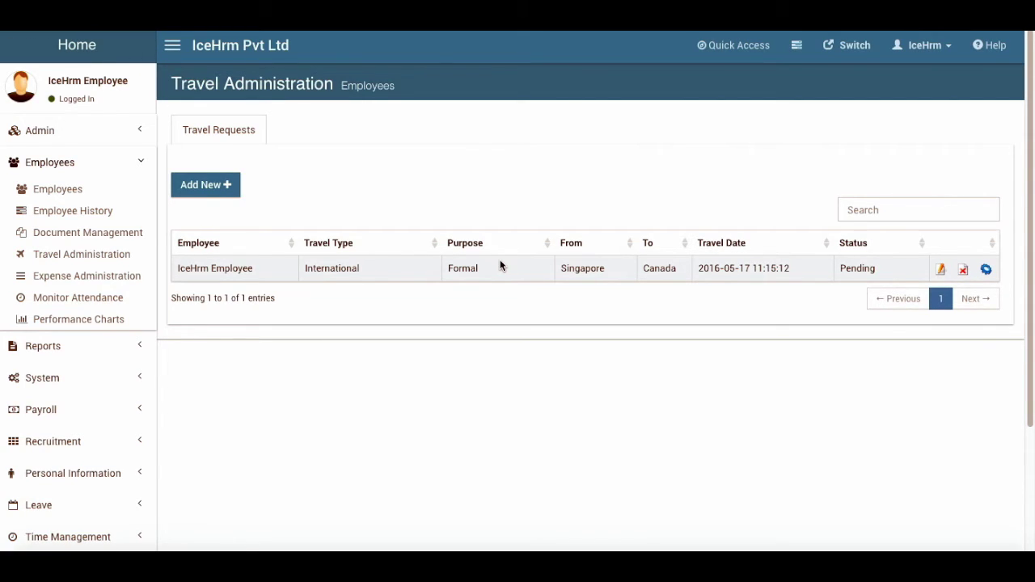
Change the Singapore-to-Canada travel request's status to Approved
{"action": "left_click", "coordinate": [986, 270]}
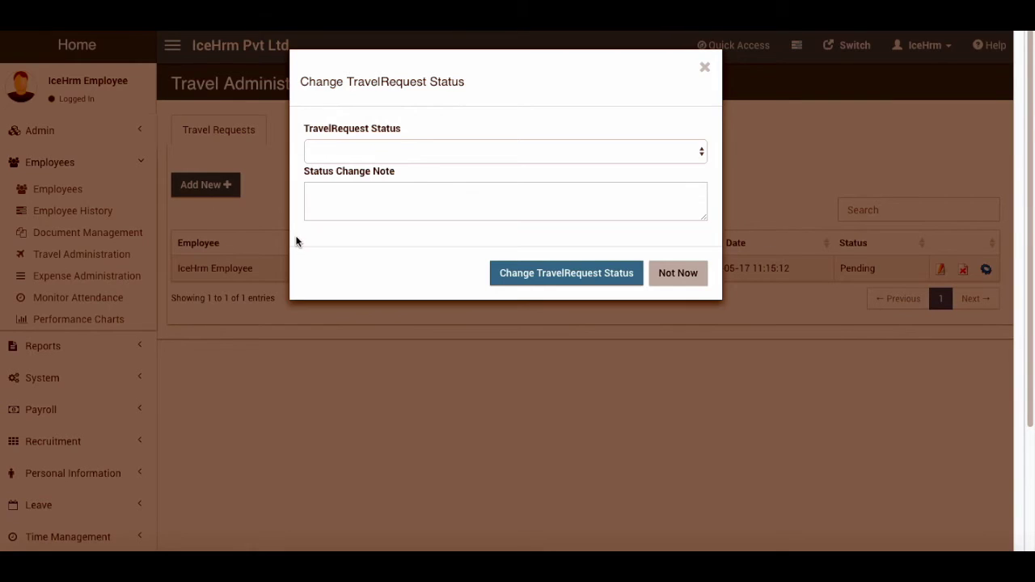
{"action": "left_click", "coordinate": [438, 155]}
{"action": "left_click", "coordinate": [396, 156]}
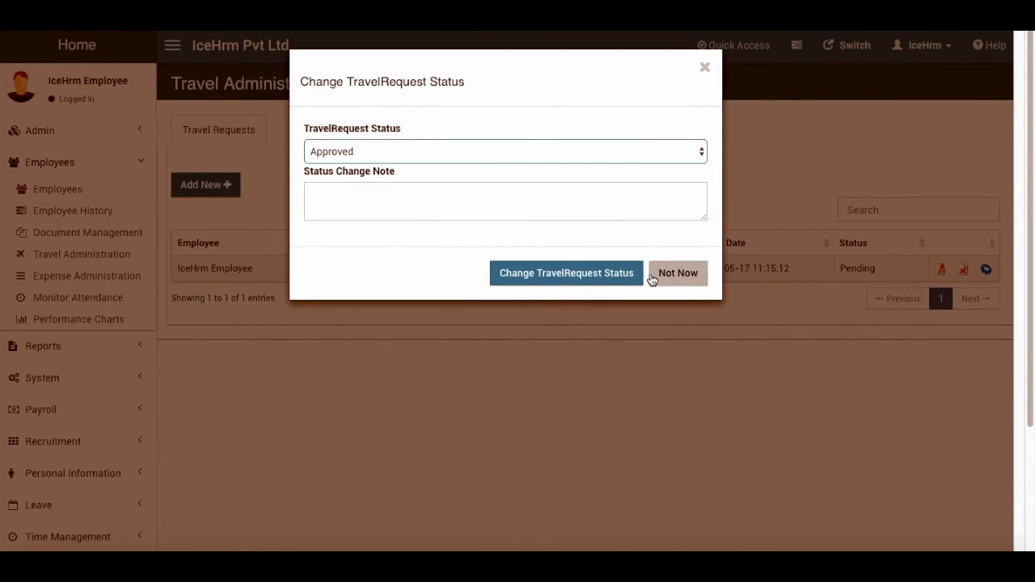
{"action": "left_click", "coordinate": [591, 278]}
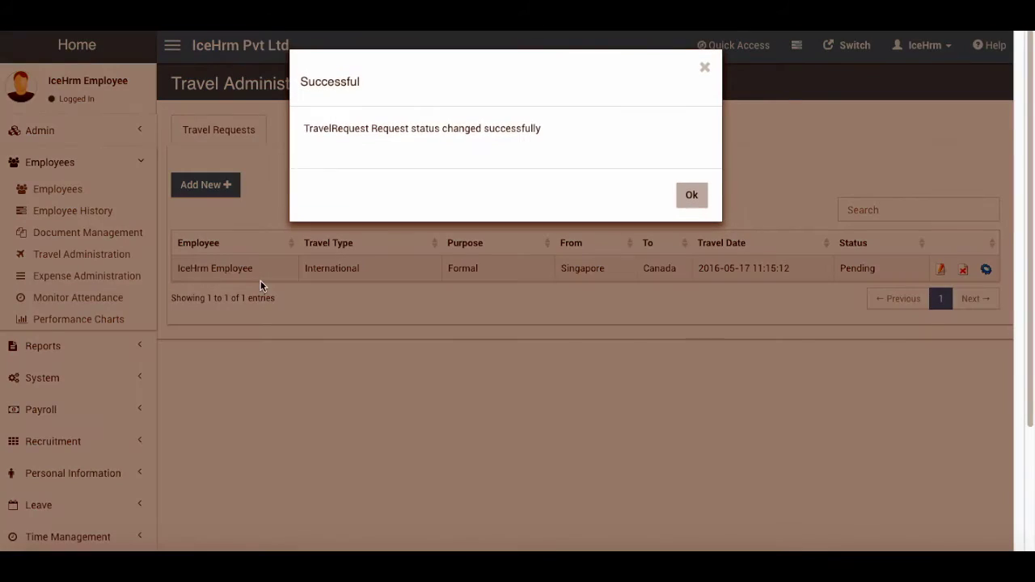
{"action": "left_click", "coordinate": [679, 198]}
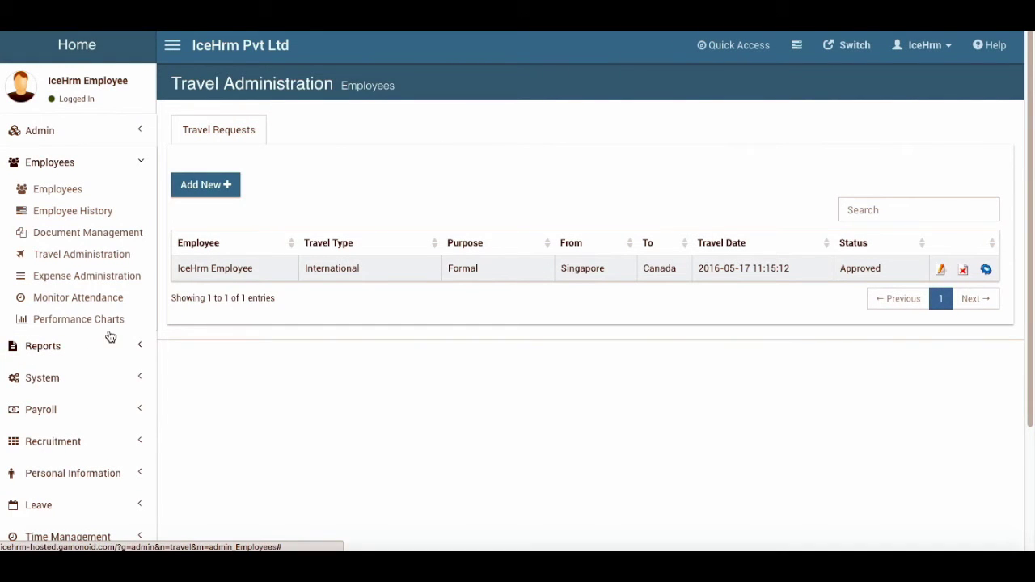
Open Expense Administration, check Payment Methods, then the empty Employee Expenses list
{"action": "left_click", "coordinate": [112, 275]}
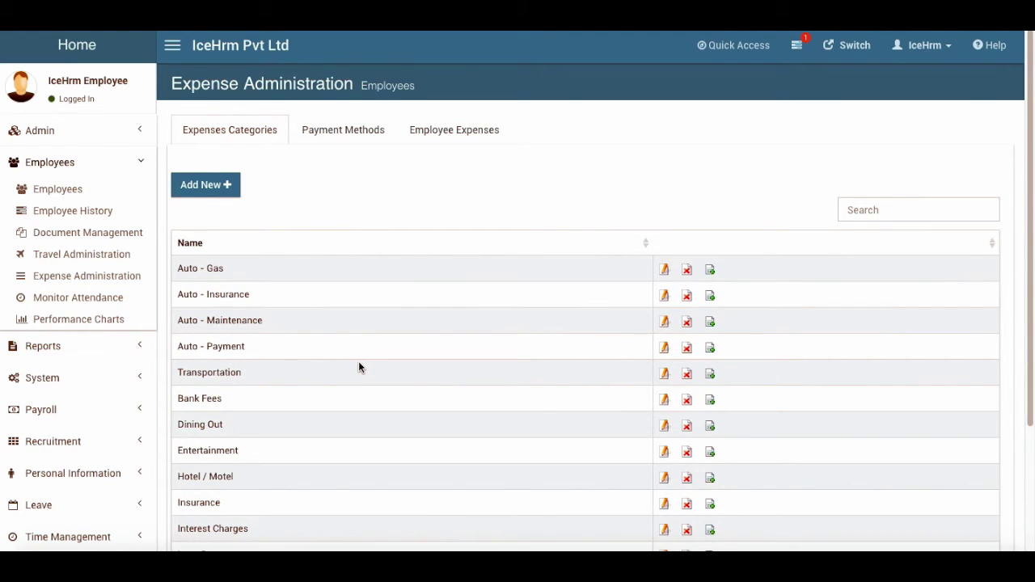
{"action": "scroll", "coordinate": [358, 367], "scroll_direction": "down", "scroll_amount": 2}
{"action": "scroll", "coordinate": [358, 367], "scroll_direction": "up", "scroll_amount": 2}
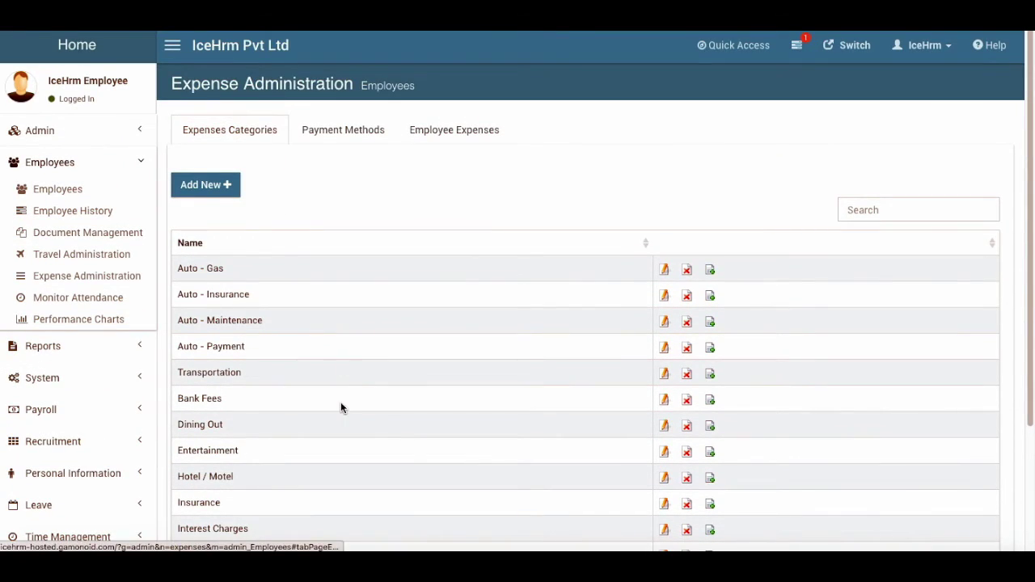
{"action": "scroll", "coordinate": [342, 407], "scroll_direction": "down", "scroll_amount": 3}
{"action": "scroll", "coordinate": [342, 407], "scroll_direction": "up", "scroll_amount": 3}
{"action": "left_click", "coordinate": [343, 101]}
{"action": "left_click", "coordinate": [481, 97]}
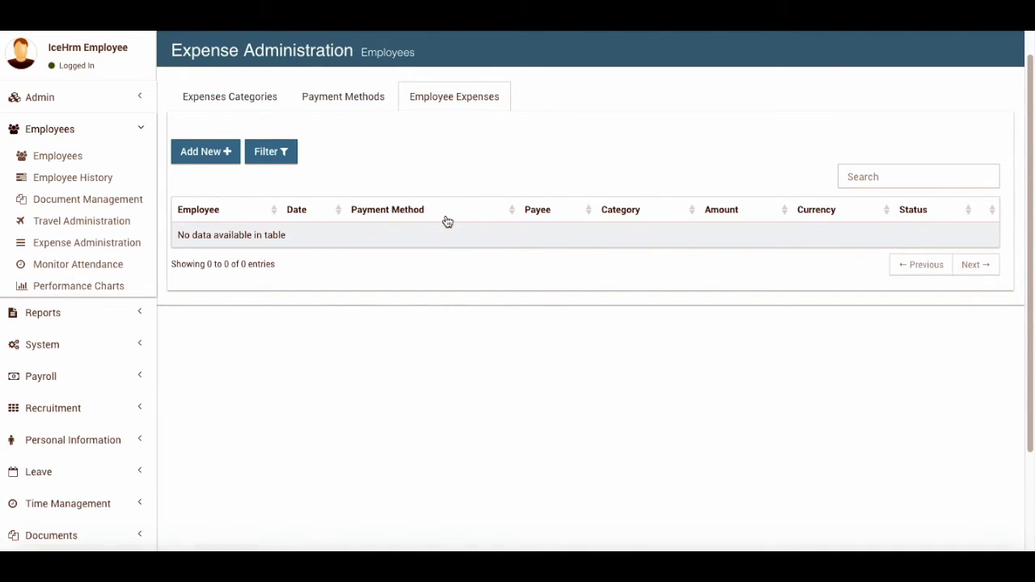
{"action": "scroll", "coordinate": [33, 362], "scroll_direction": "down", "scroll_amount": 1}
{"action": "scroll", "coordinate": [34, 363], "scroll_direction": "down", "scroll_amount": 3}
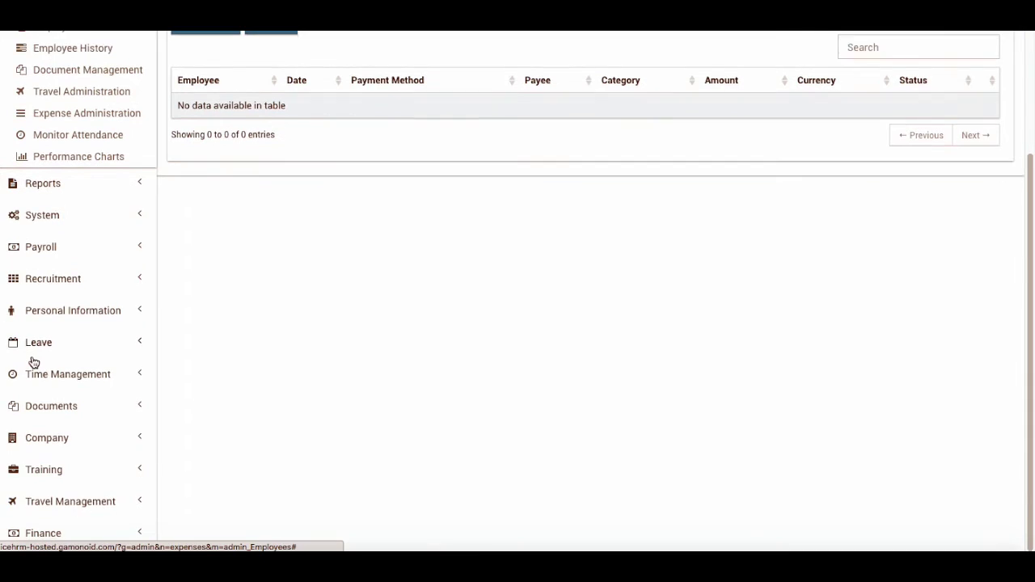
{"action": "left_click", "coordinate": [44, 535]}
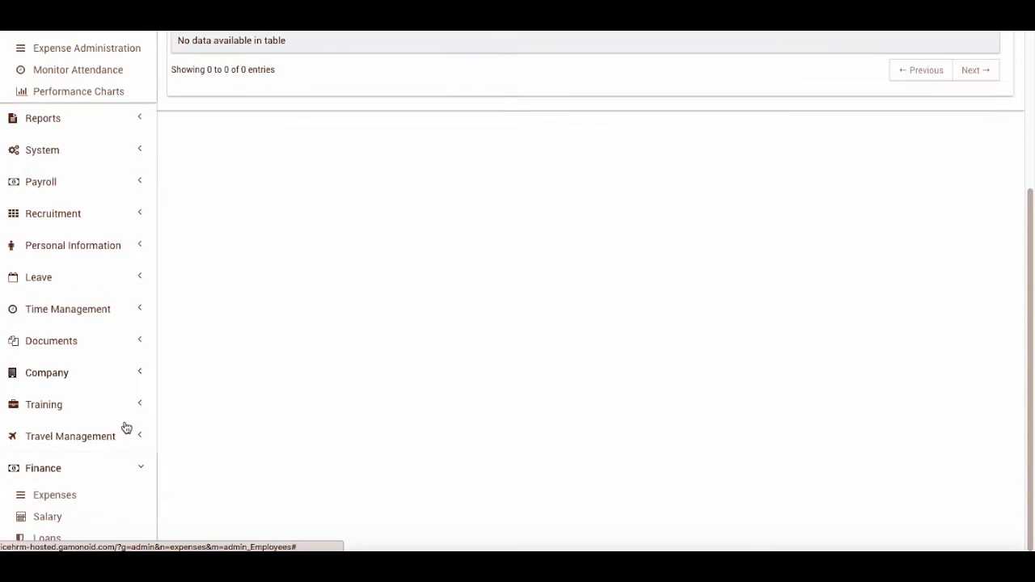
Start a new personal expense dated 2016-05-01
{"action": "left_click", "coordinate": [69, 494]}
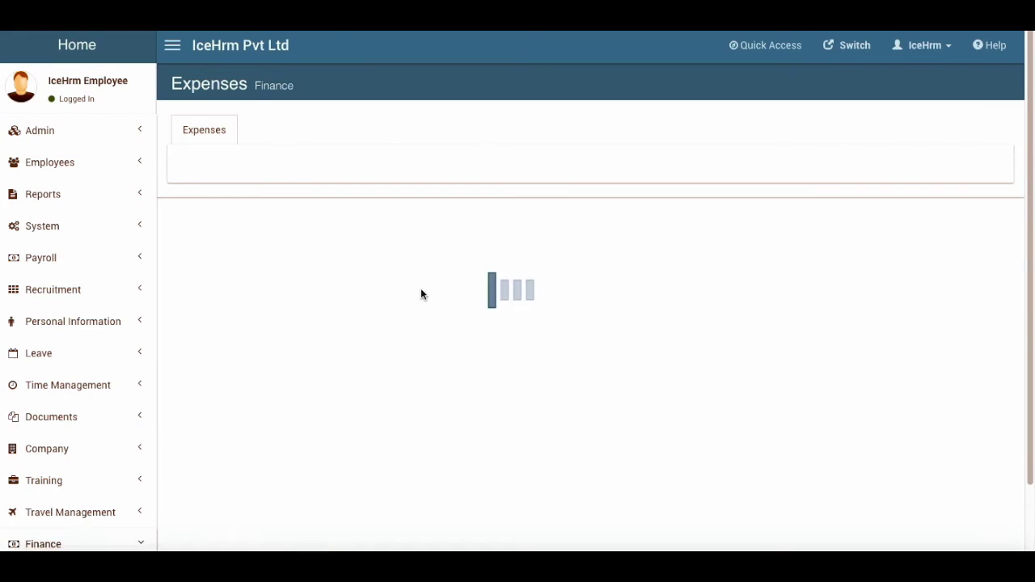
{"action": "left_click", "coordinate": [205, 183]}
{"action": "left_click", "coordinate": [409, 196]}
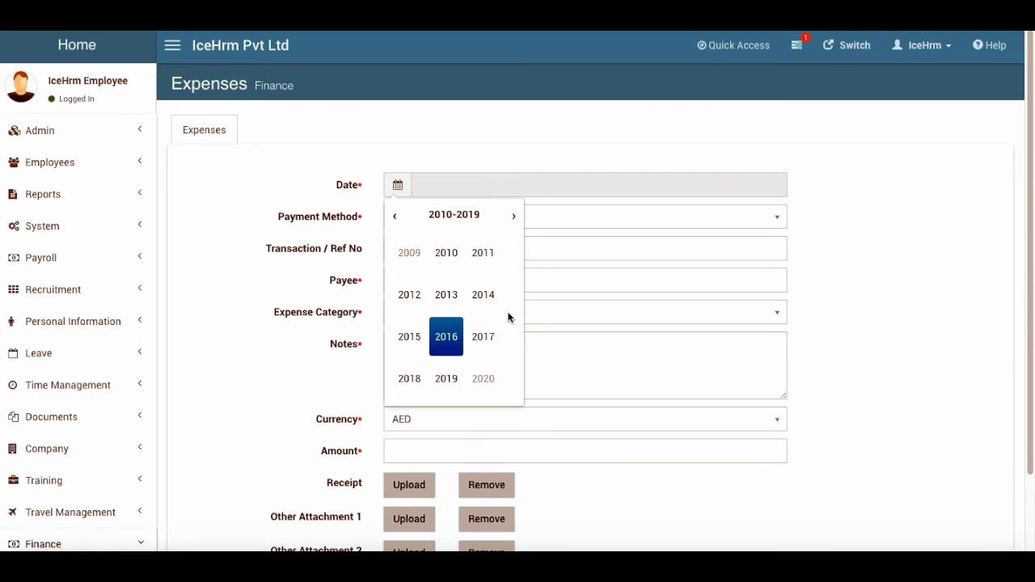
{"action": "left_click", "coordinate": [445, 335]}
{"action": "left_click", "coordinate": [445, 294]}
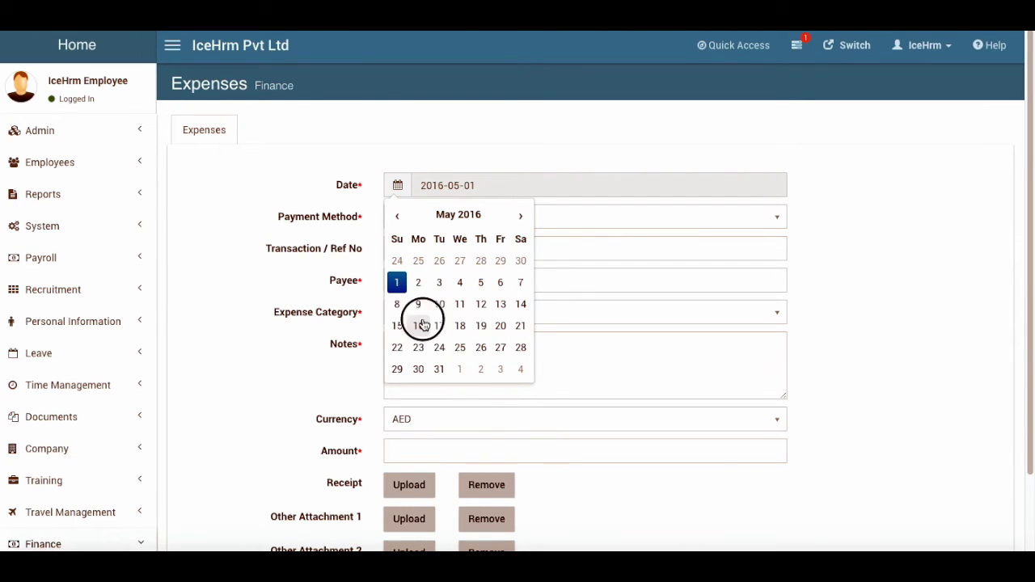
{"action": "left_click", "coordinate": [419, 324]}
{"action": "left_click", "coordinate": [404, 194]}
{"action": "left_click", "coordinate": [446, 335]}
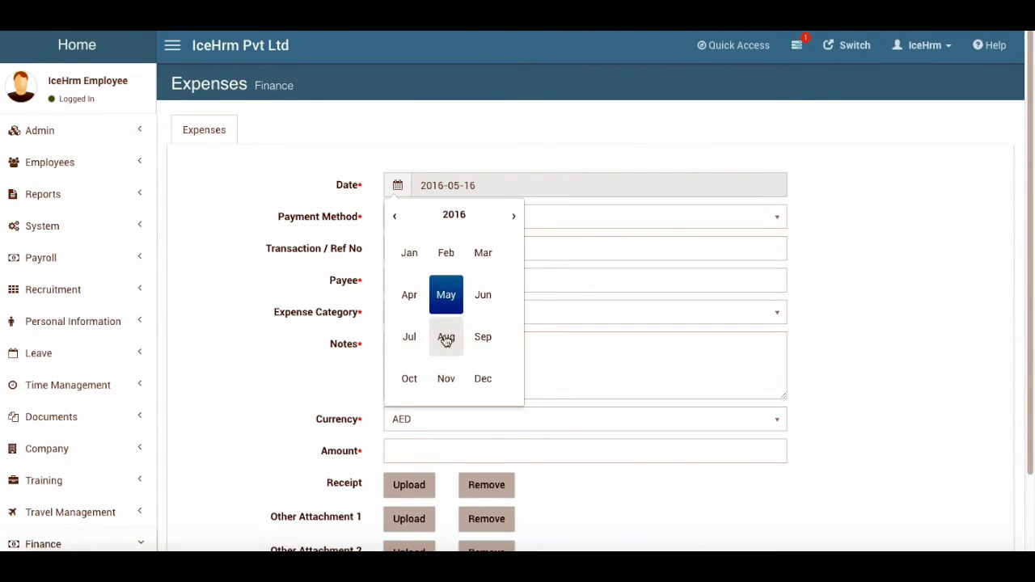
{"action": "left_click", "coordinate": [446, 293]}
{"action": "left_click", "coordinate": [399, 283]}
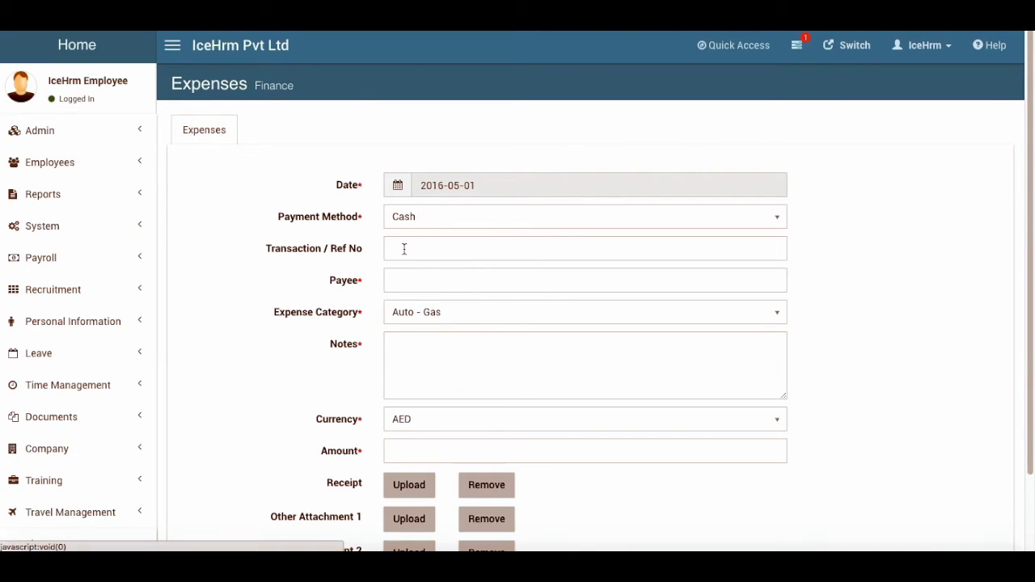
Enter reference 954959, payee DHL, category Transportation and notes 'Completed'
{"action": "left_click", "coordinate": [404, 249]}
{"action": "type", "text": "954959"}
{"action": "left_click", "coordinate": [490, 280]}
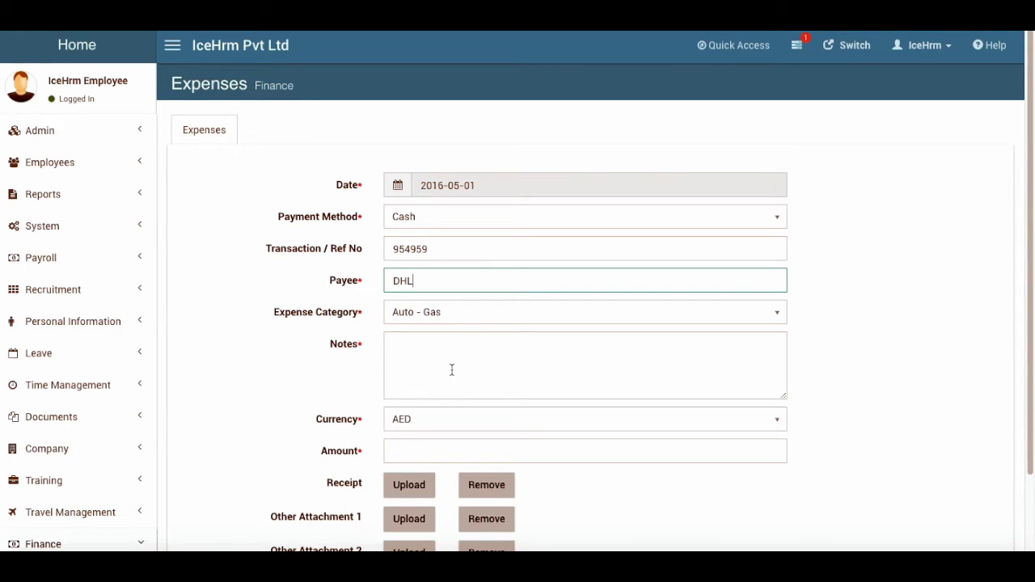
{"action": "left_click", "coordinate": [430, 311]}
{"action": "scroll", "coordinate": [488, 461], "scroll_direction": "down", "scroll_amount": 2}
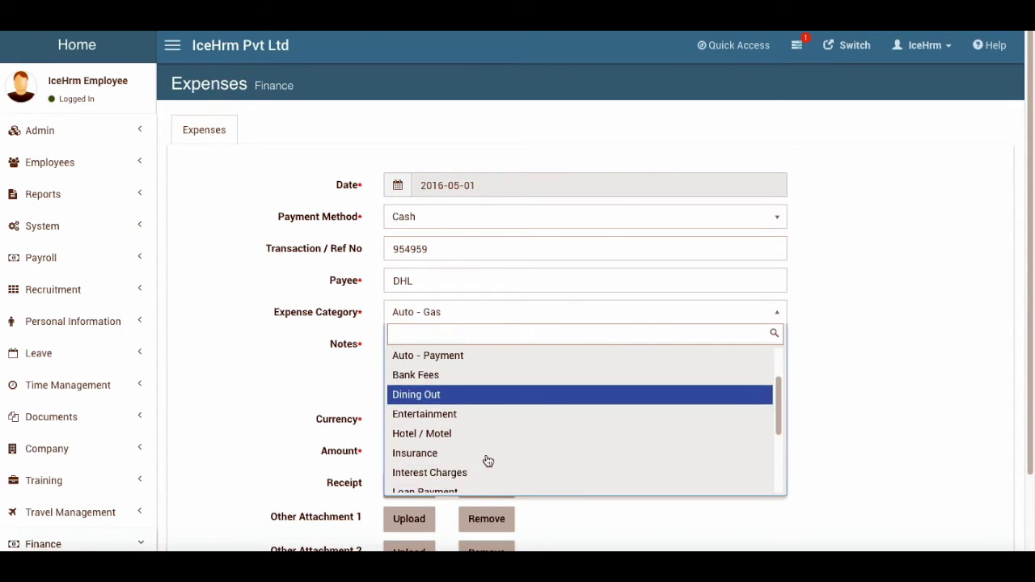
{"action": "scroll", "coordinate": [488, 461], "scroll_direction": "down", "scroll_amount": 4}
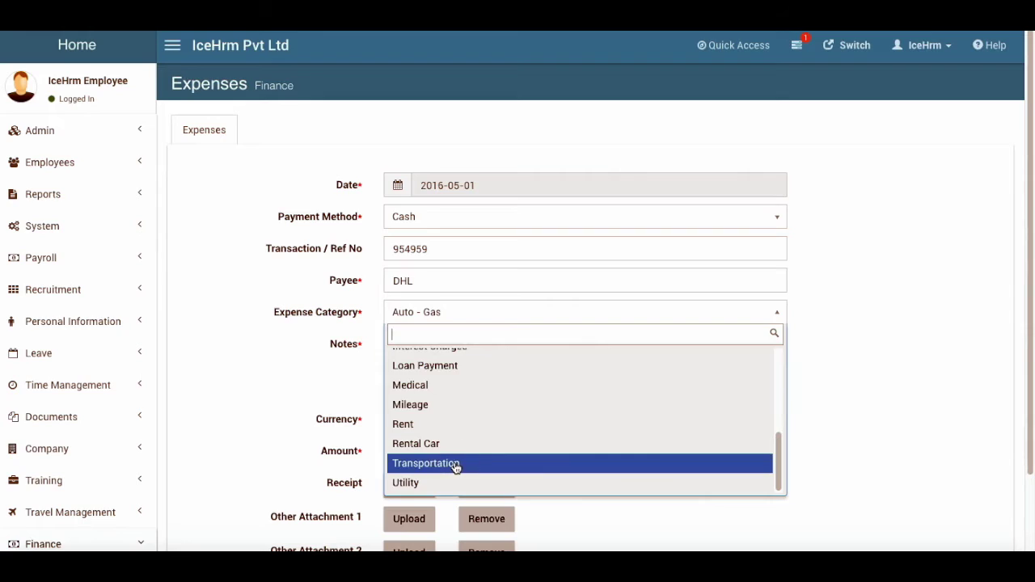
{"action": "left_click", "coordinate": [456, 467]}
{"action": "scroll", "coordinate": [313, 397], "scroll_direction": "down", "scroll_amount": 1}
{"action": "left_click", "coordinate": [471, 346]}
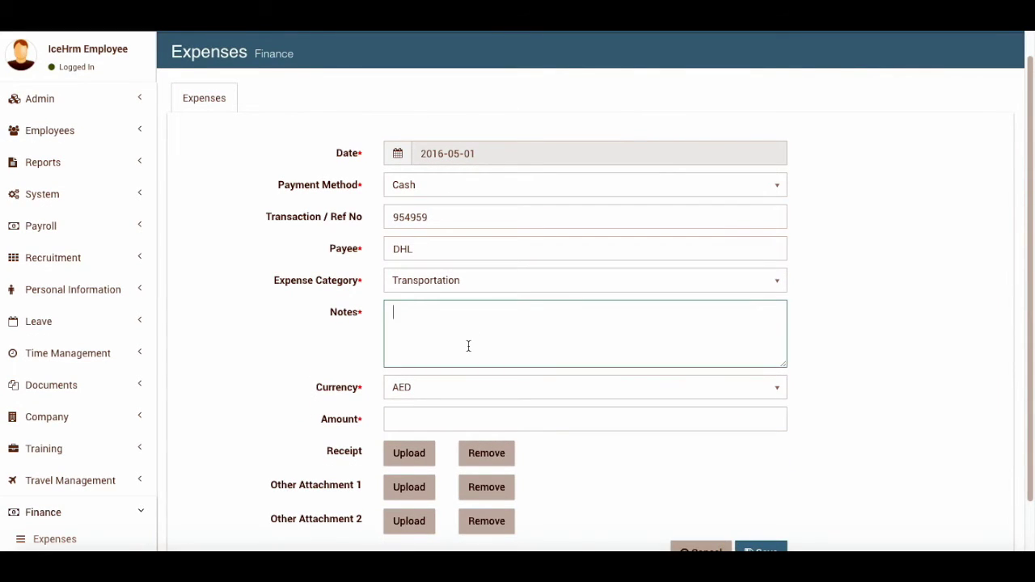
{"action": "type", "text": "Completed"}
Set currency USD and amount 56, then save the expense
{"action": "left_click", "coordinate": [413, 387]}
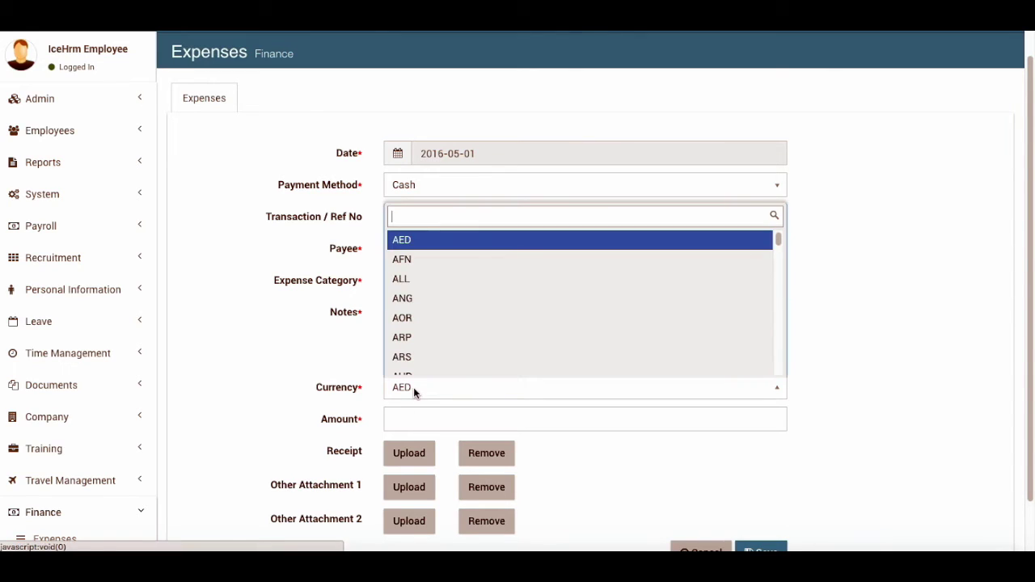
{"action": "type", "text": "USD"}
{"action": "key", "text": "Return"}
{"action": "left_click", "coordinate": [411, 416]}
{"action": "type", "text": "56"}
{"action": "scroll", "coordinate": [232, 439], "scroll_direction": "down", "scroll_amount": 1}
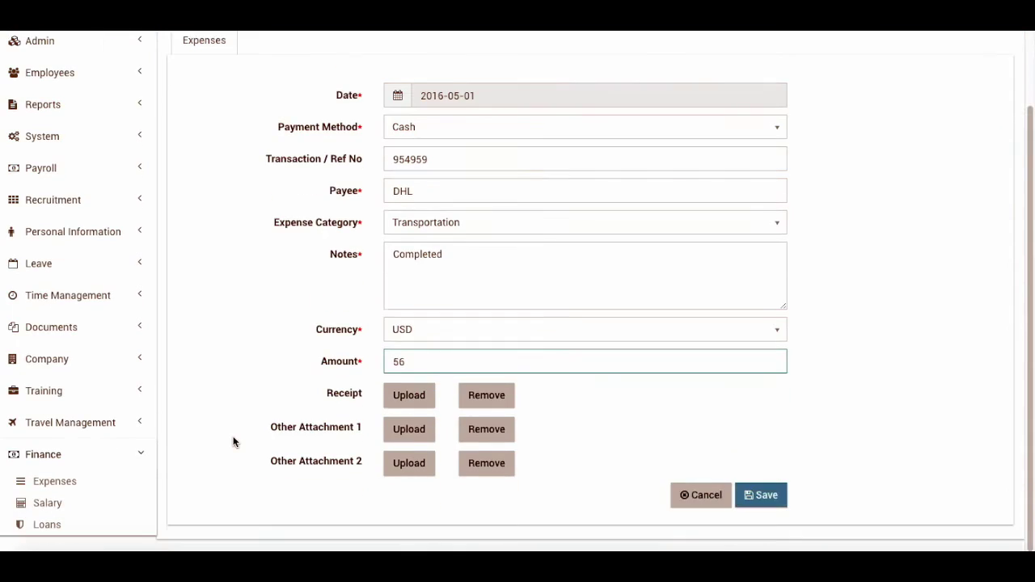
{"action": "left_click", "coordinate": [760, 495]}
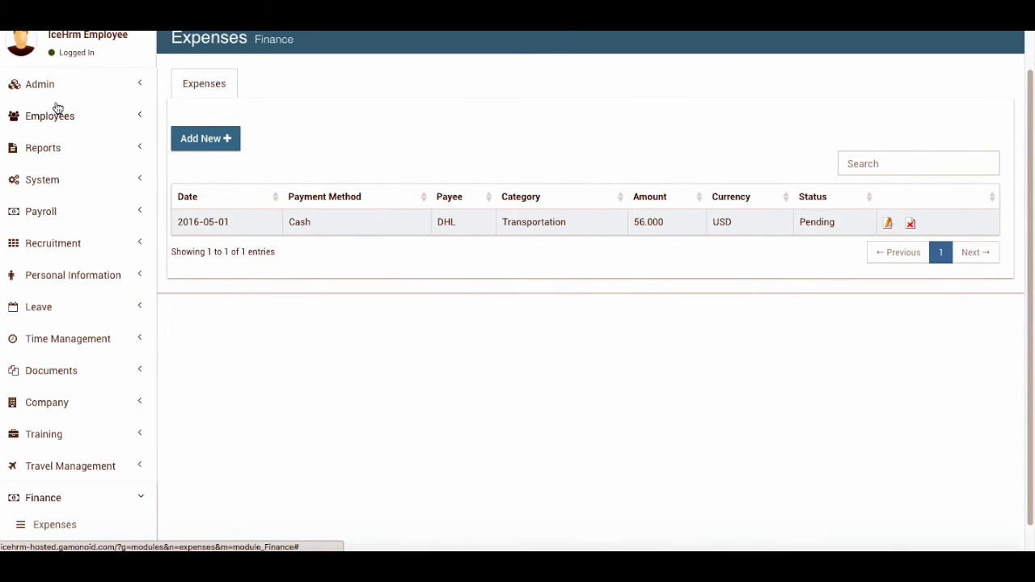
{"action": "left_click", "coordinate": [44, 117]}
Check Employee Expenses for the pending 56 USD DHL expense, then open personal Expenses
{"action": "left_click", "coordinate": [86, 229]}
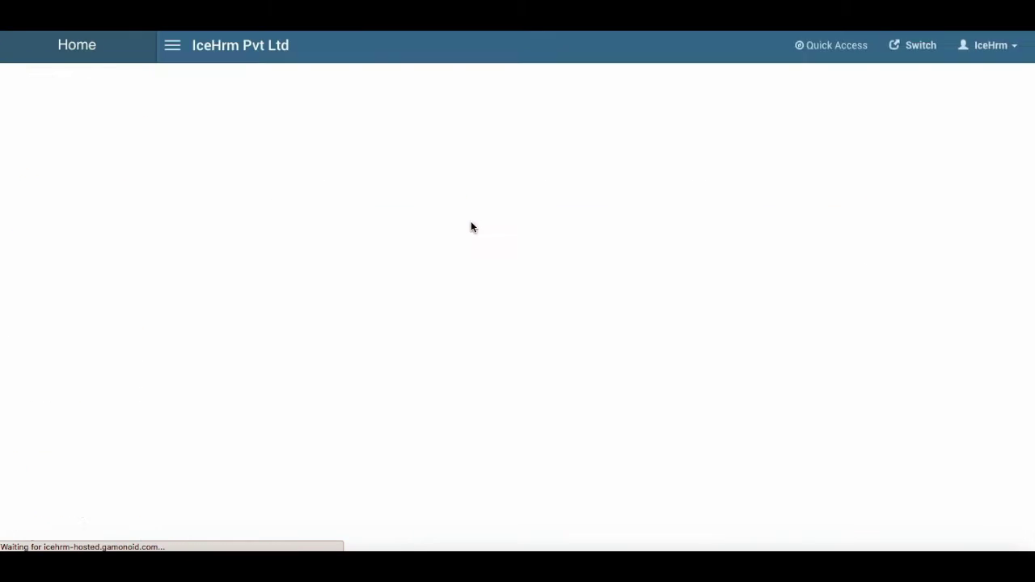
{"action": "left_click", "coordinate": [443, 130]}
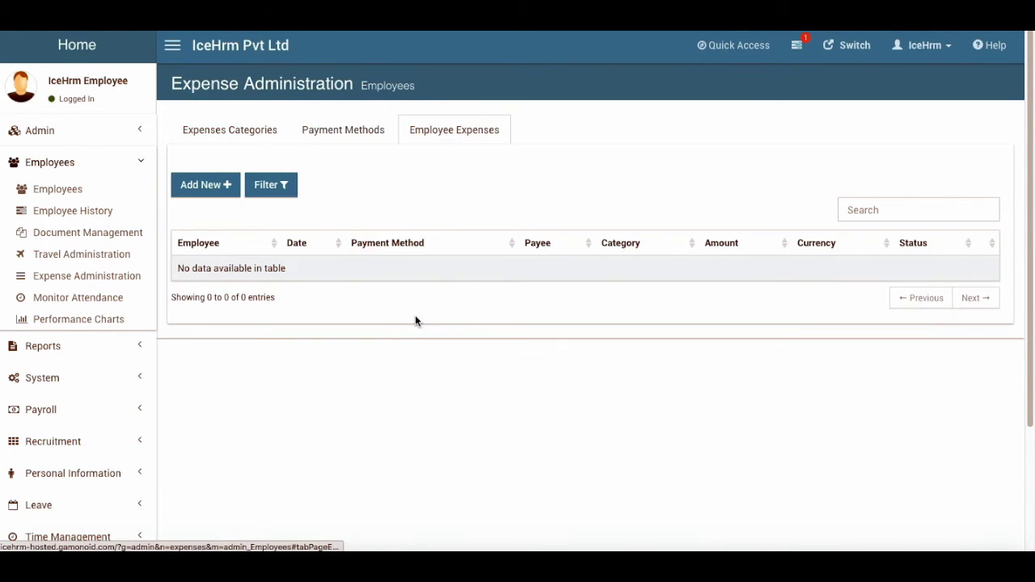
{"action": "scroll", "coordinate": [78, 394], "scroll_direction": "down", "scroll_amount": 2}
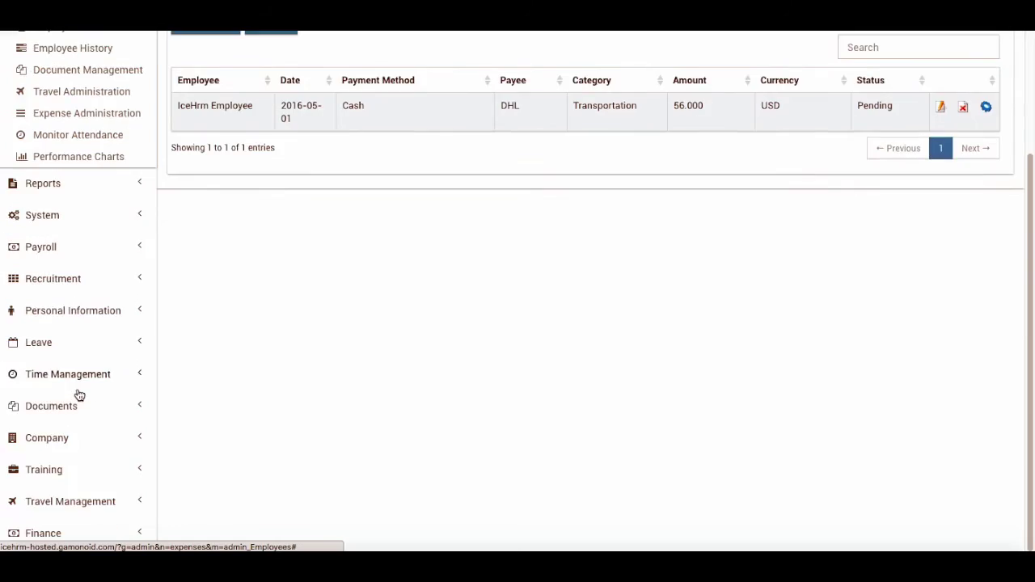
{"action": "left_click", "coordinate": [55, 532]}
{"action": "scroll", "coordinate": [64, 509], "scroll_direction": "down", "scroll_amount": 1}
{"action": "left_click", "coordinate": [64, 495]}
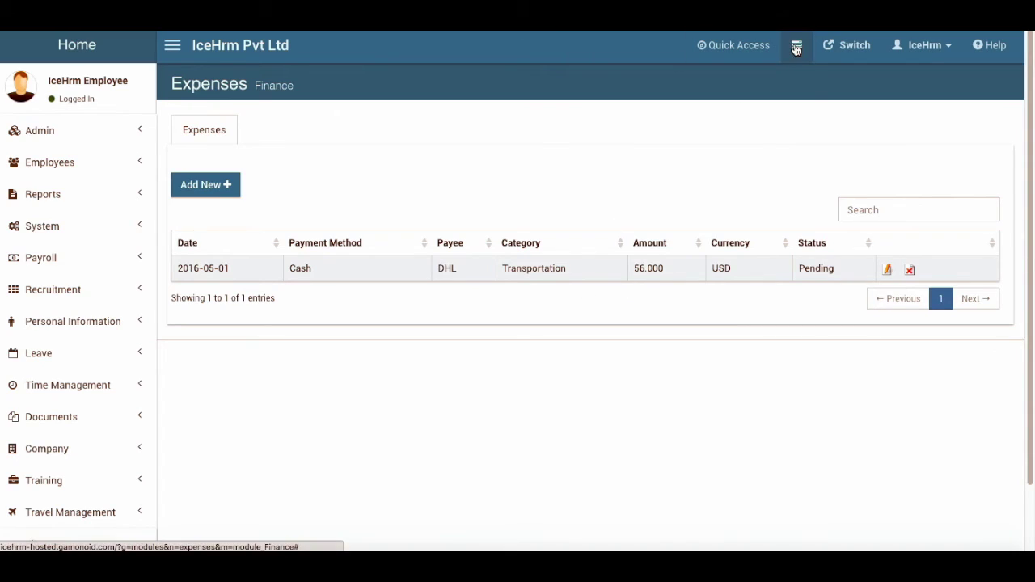
Check the notifications, then bring up the Expense Report form under Reports
{"action": "left_click", "coordinate": [796, 45]}
{"action": "left_click", "coordinate": [466, 199]}
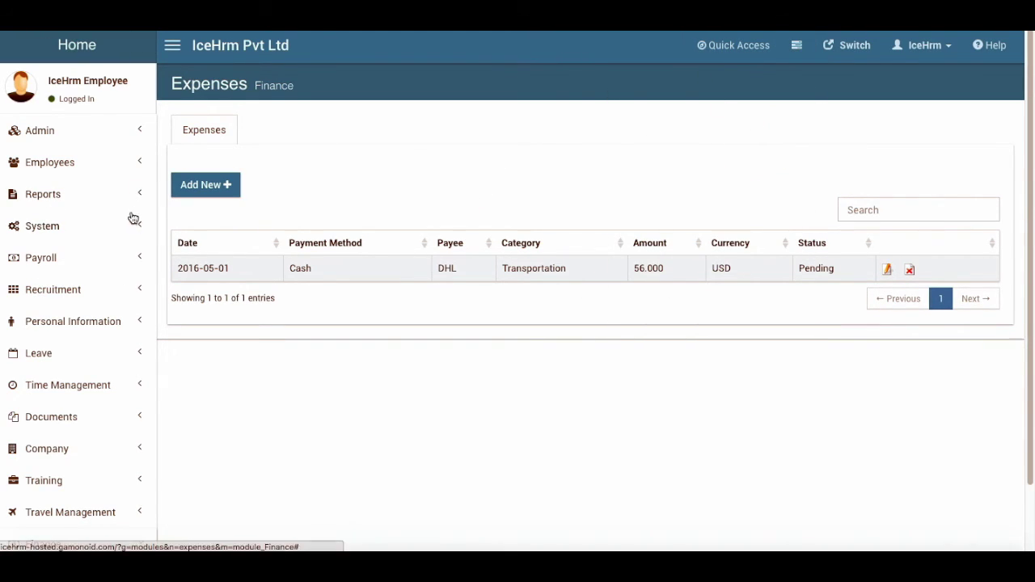
{"action": "left_click", "coordinate": [49, 198]}
{"action": "left_click", "coordinate": [59, 223]}
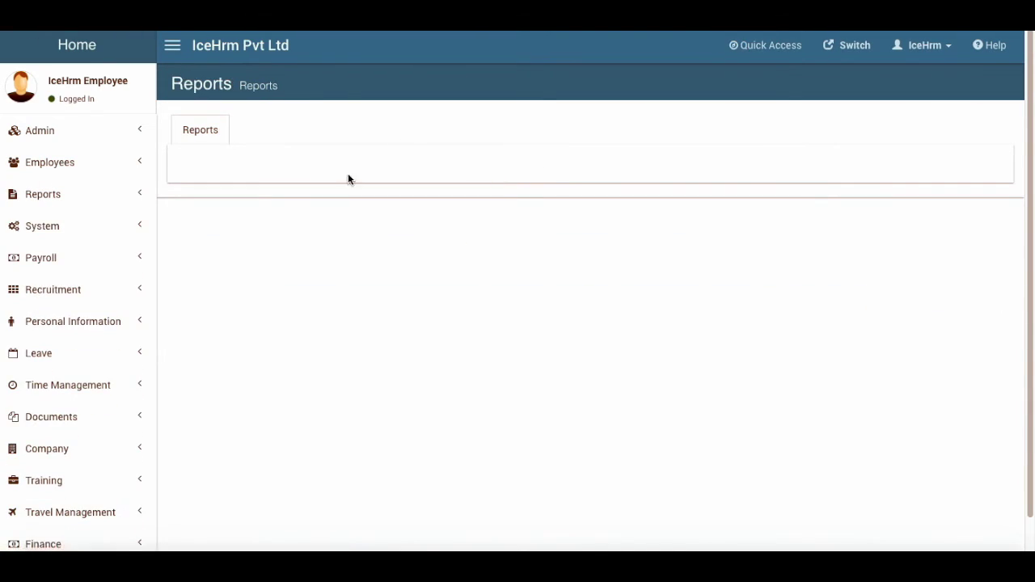
{"action": "scroll", "coordinate": [298, 367], "scroll_direction": "down", "scroll_amount": 3}
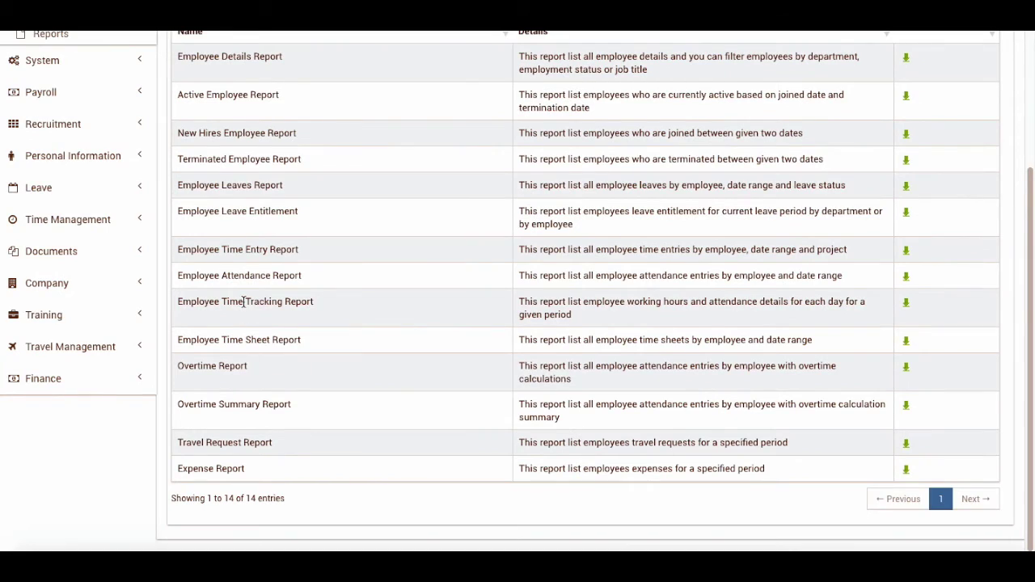
{"action": "left_click", "coordinate": [906, 468]}
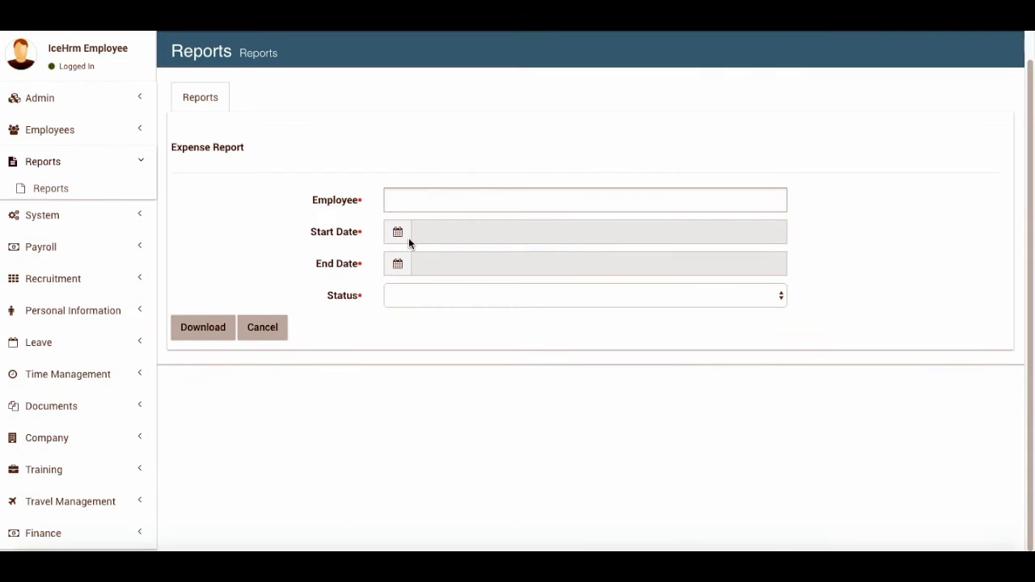
Set the expense report to All Employees with start date 2016-05-01
{"action": "left_click", "coordinate": [388, 203]}
{"action": "left_click", "coordinate": [404, 223]}
{"action": "left_click", "coordinate": [396, 232]}
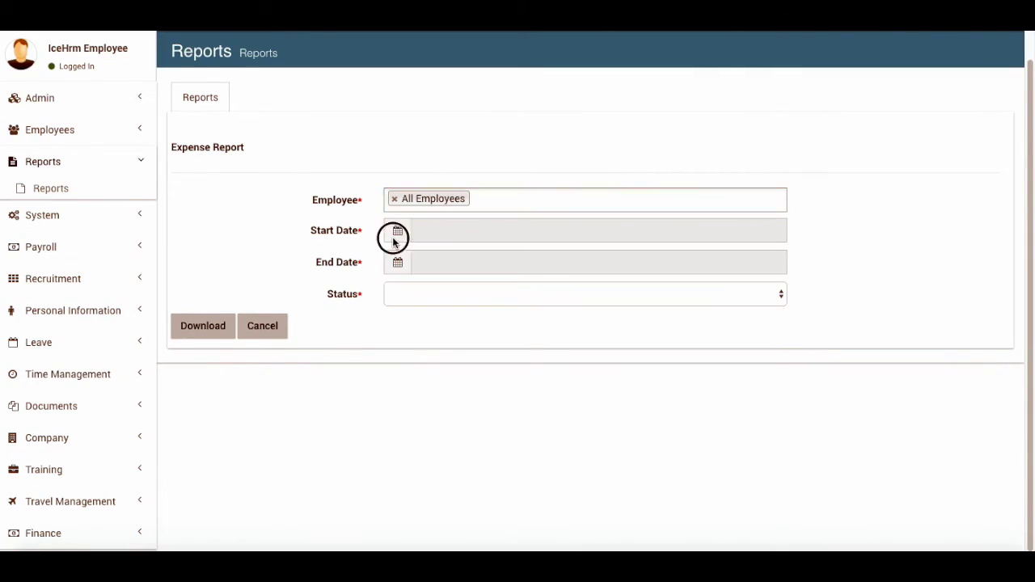
{"action": "left_click", "coordinate": [447, 381]}
{"action": "left_click", "coordinate": [446, 339]}
{"action": "left_click", "coordinate": [395, 328]}
Set end date 2016-05-31 and All Statuses, then generate the expense report
{"action": "left_click", "coordinate": [414, 267]}
{"action": "left_click", "coordinate": [446, 414]}
{"action": "left_click", "coordinate": [445, 369]}
{"action": "left_click", "coordinate": [439, 445]}
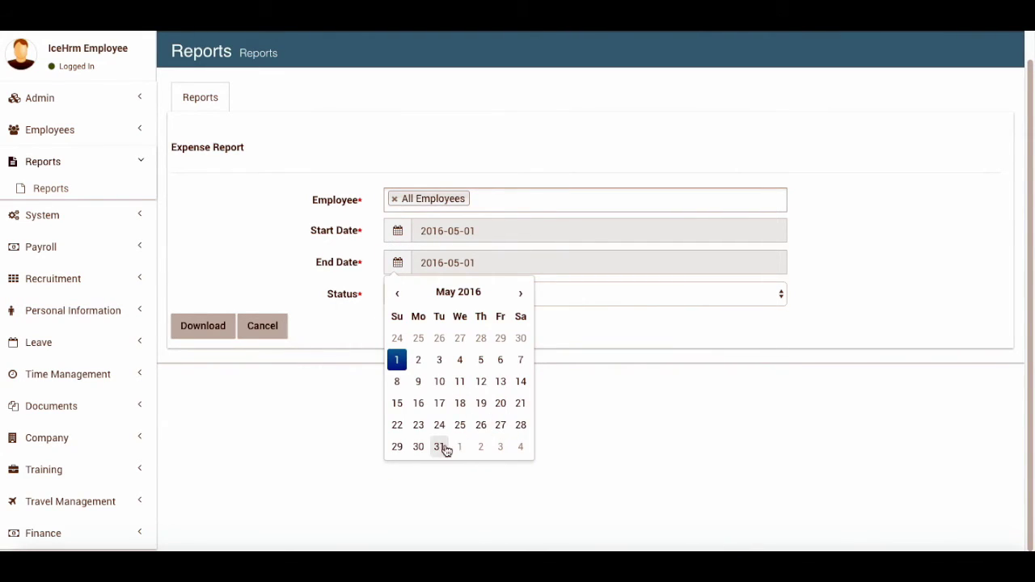
{"action": "left_click", "coordinate": [413, 310]}
{"action": "left_click", "coordinate": [404, 294]}
{"action": "left_click", "coordinate": [203, 328]}
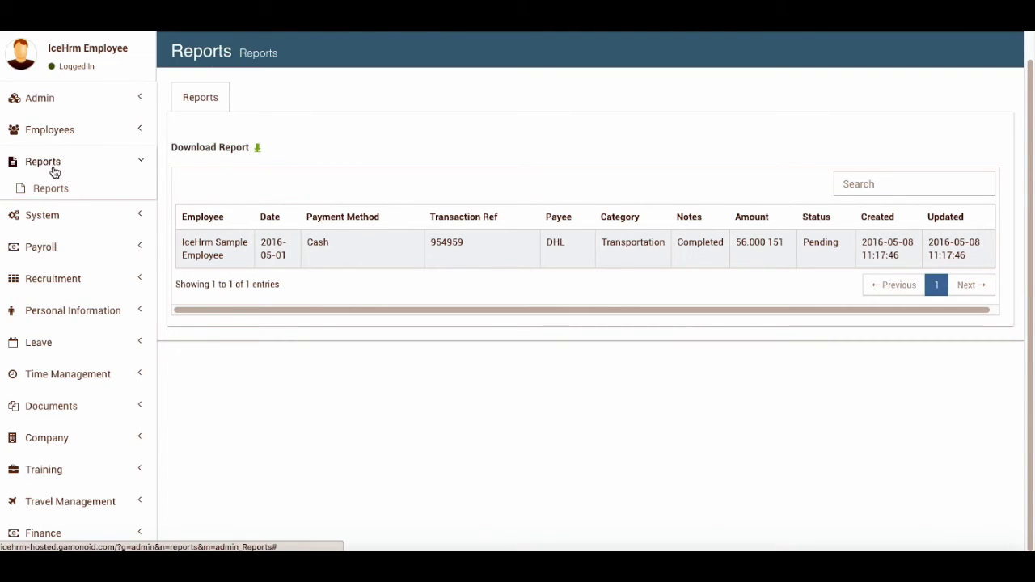
In Employee Expenses, change the DHL 56.000 transportation expense status to Approved and confirm
{"action": "left_click", "coordinate": [65, 131]}
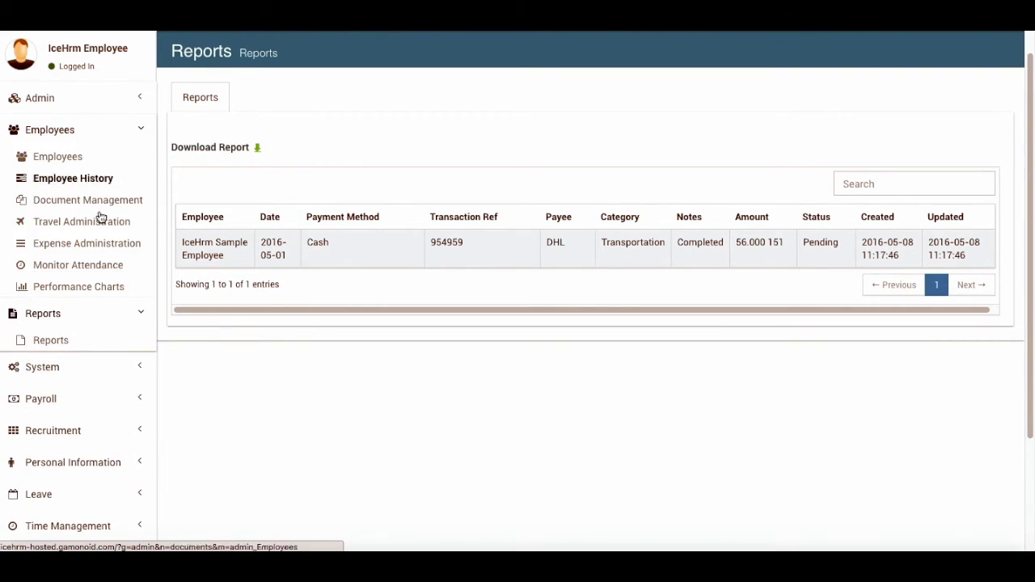
{"action": "left_click", "coordinate": [84, 244]}
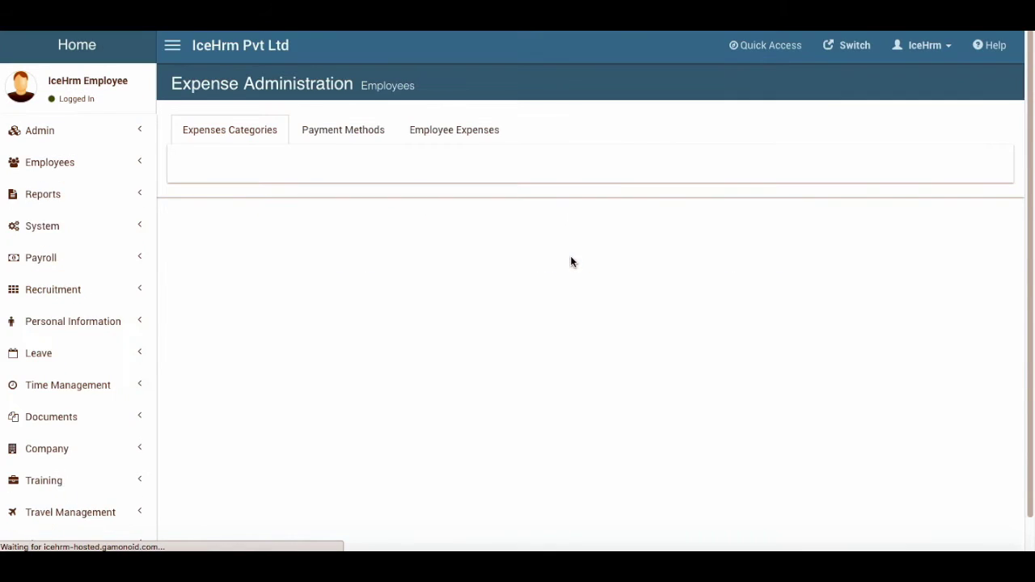
{"action": "left_click", "coordinate": [449, 135]}
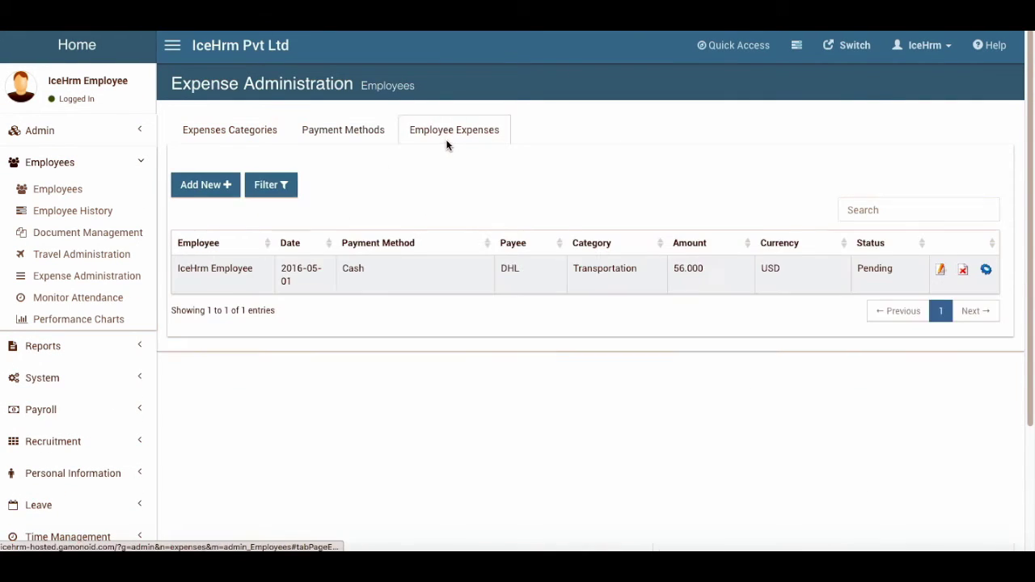
{"action": "left_click", "coordinate": [985, 269]}
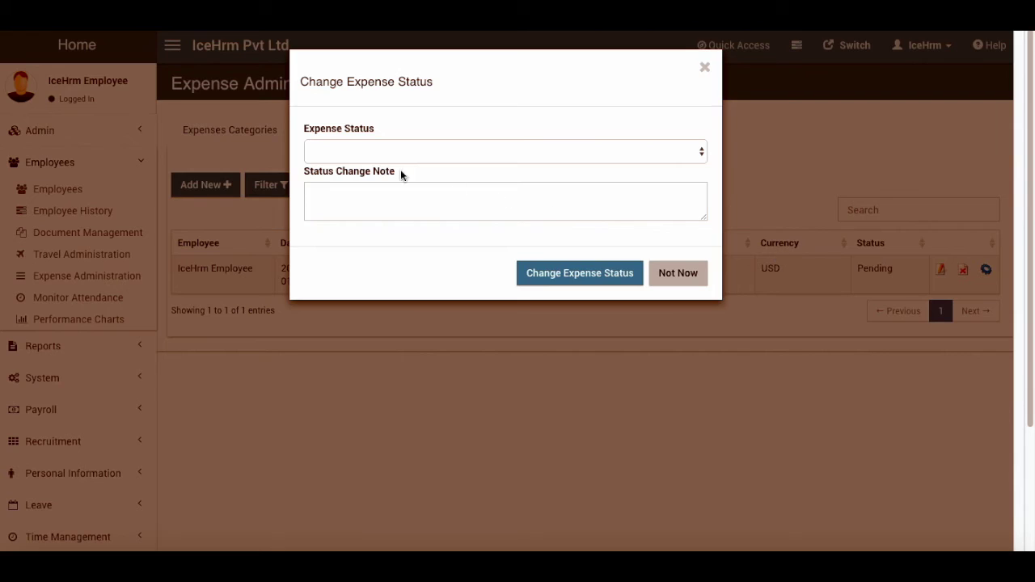
{"action": "left_click", "coordinate": [386, 152]}
{"action": "left_click", "coordinate": [379, 153]}
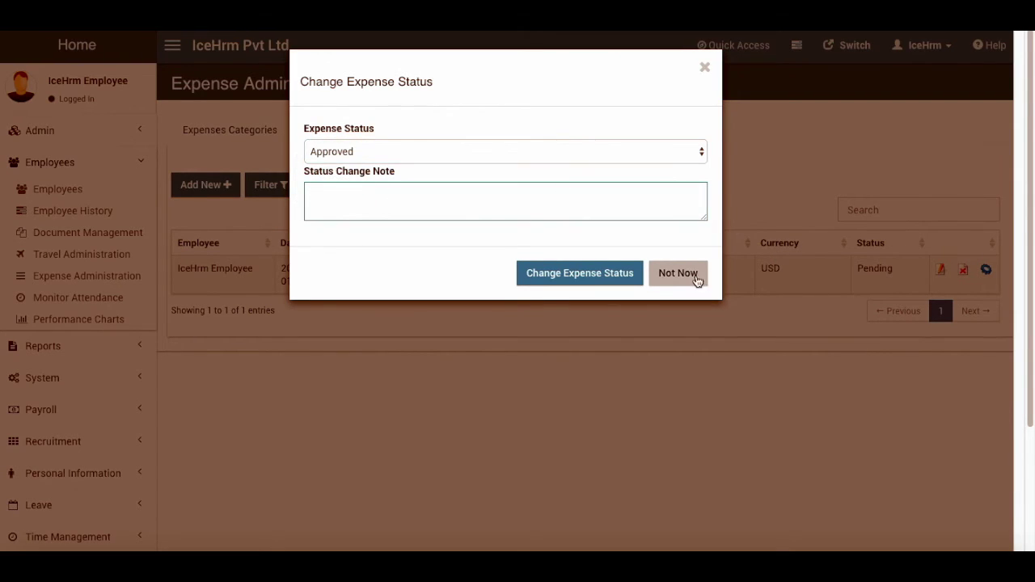
{"action": "left_click", "coordinate": [589, 273]}
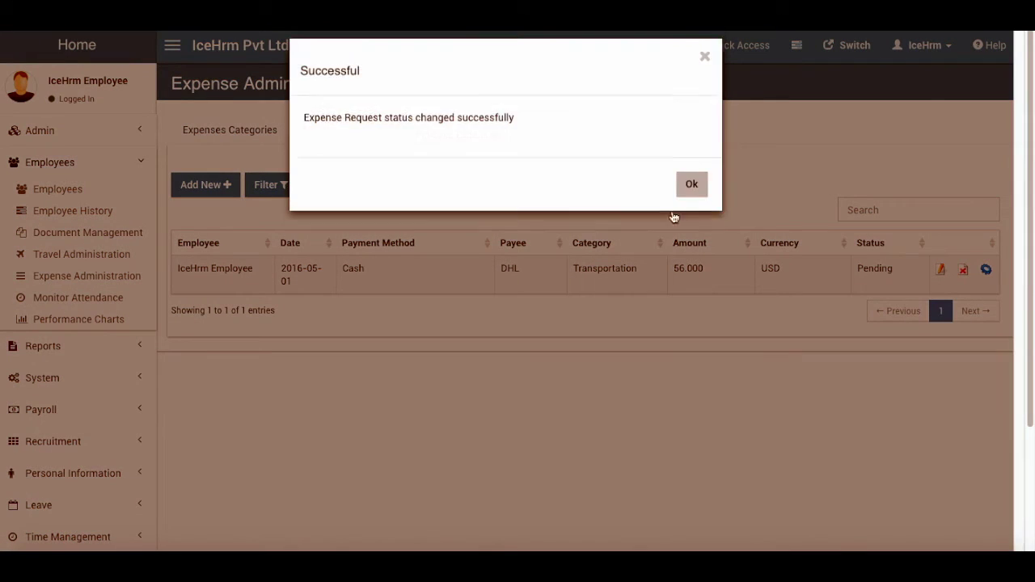
{"action": "left_click", "coordinate": [696, 194]}
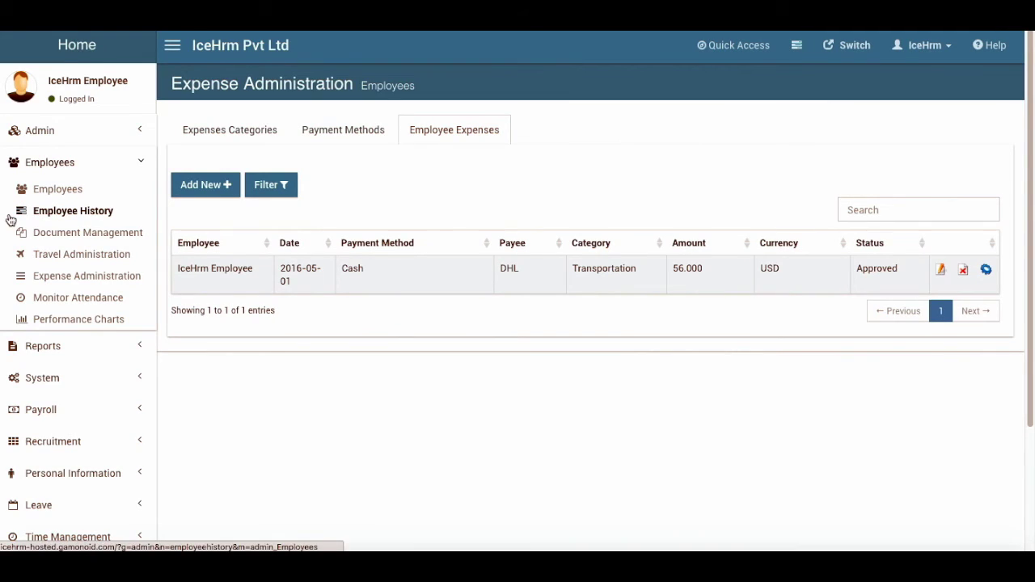
Page through the Monitor Attendance records, then view the Current Clocked In Status tab
{"action": "left_click", "coordinate": [84, 299]}
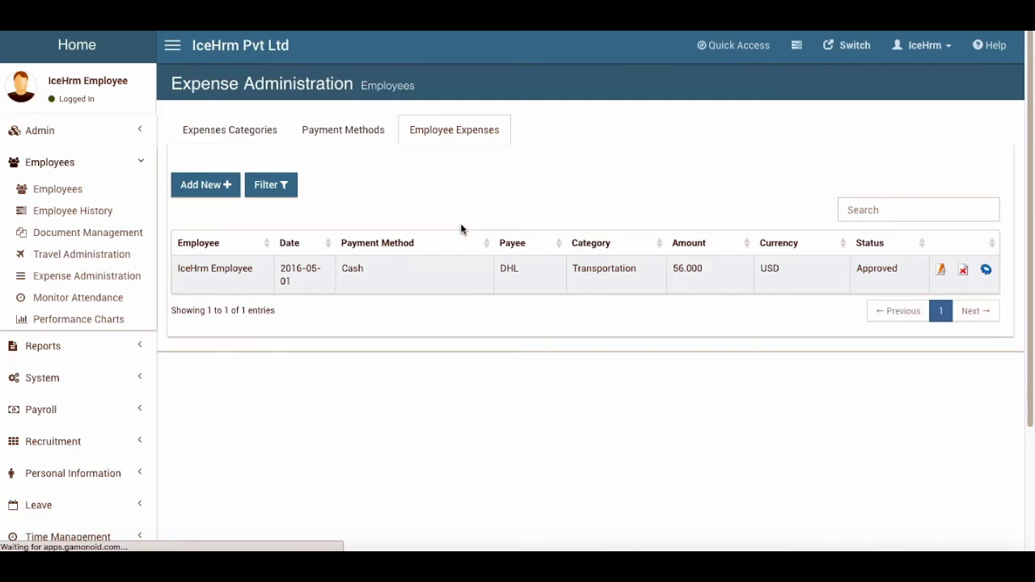
{"action": "scroll", "coordinate": [371, 368], "scroll_direction": "down", "scroll_amount": 2}
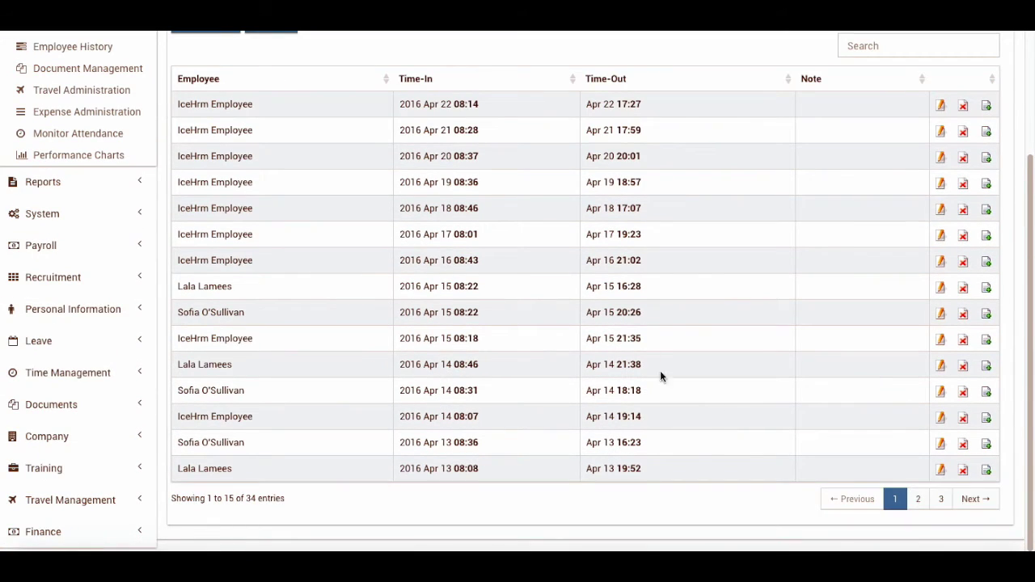
{"action": "left_click", "coordinate": [917, 499]}
{"action": "left_click", "coordinate": [940, 499]}
{"action": "scroll", "coordinate": [529, 383], "scroll_direction": "up", "scroll_amount": 2}
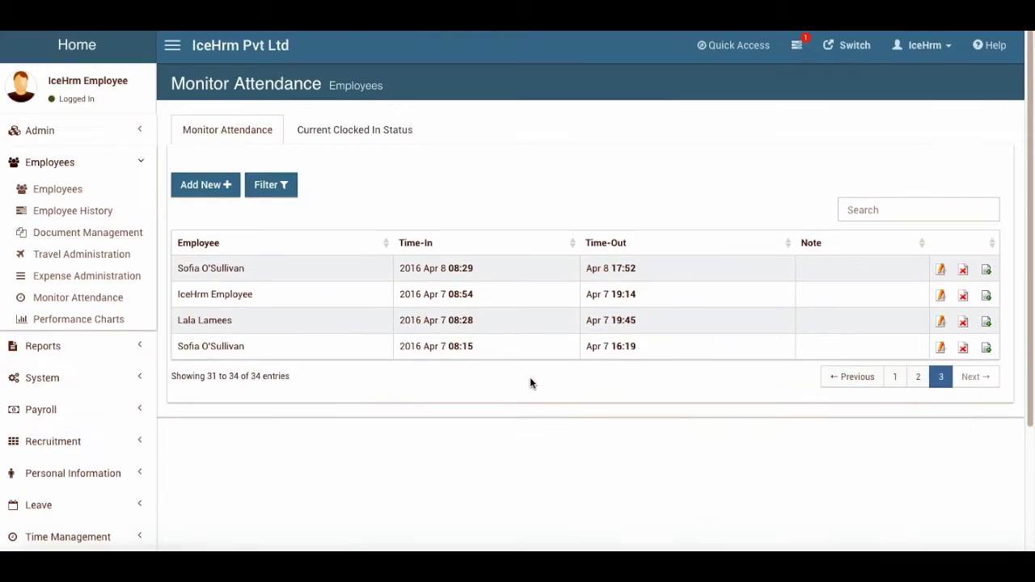
{"action": "left_click", "coordinate": [395, 130]}
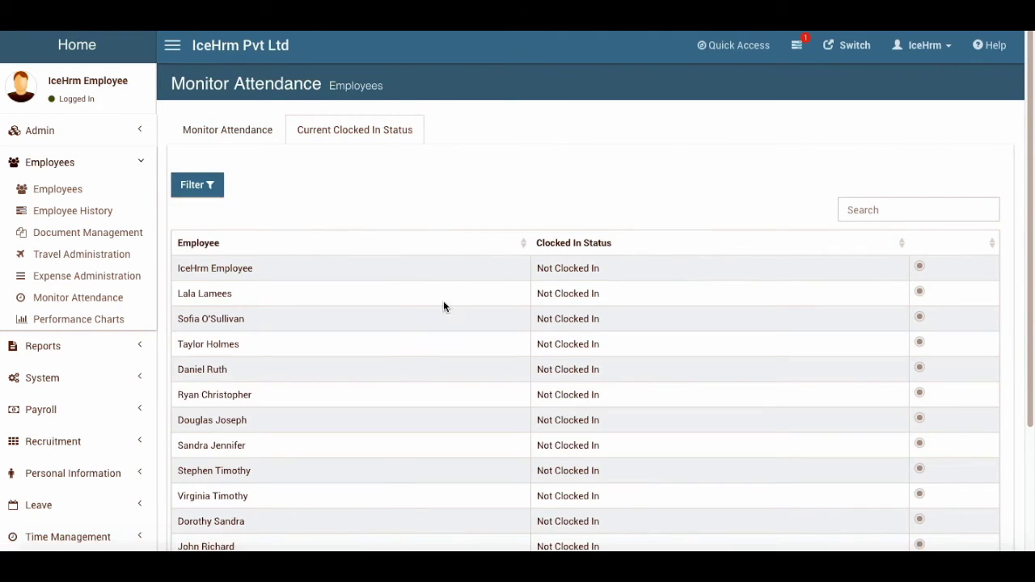
{"action": "scroll", "coordinate": [492, 331], "scroll_direction": "down", "scroll_amount": 2}
{"action": "scroll", "coordinate": [492, 331], "scroll_direction": "up", "scroll_amount": 2}
Return to the attendance records list, via the home dashboard, and scroll through it
{"action": "left_click", "coordinate": [236, 128]}
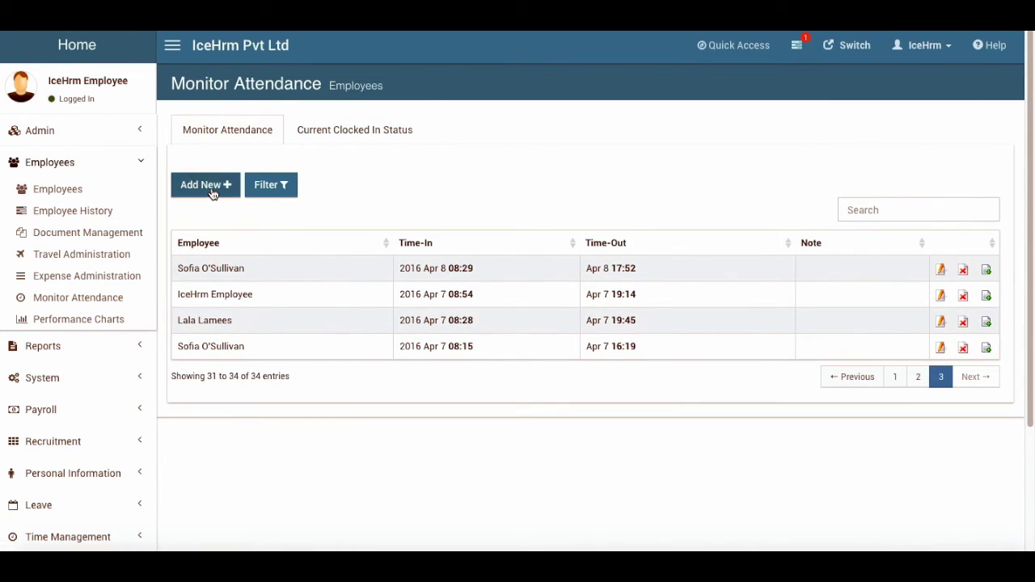
{"action": "scroll", "coordinate": [37, 429], "scroll_direction": "down", "scroll_amount": 3}
{"action": "scroll", "coordinate": [37, 429], "scroll_direction": "up", "scroll_amount": 3}
{"action": "left_click", "coordinate": [97, 46]}
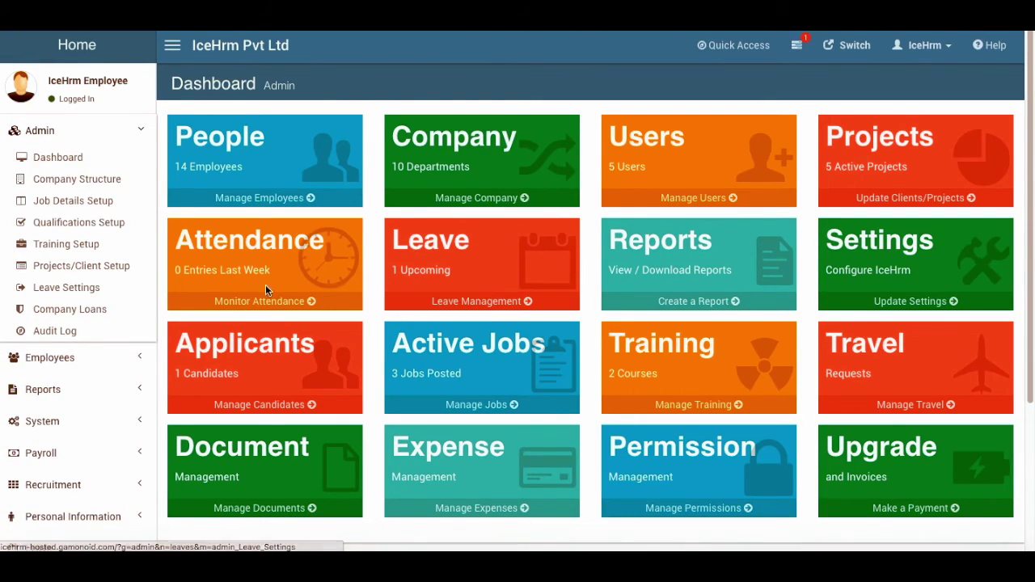
{"action": "left_click", "coordinate": [261, 303]}
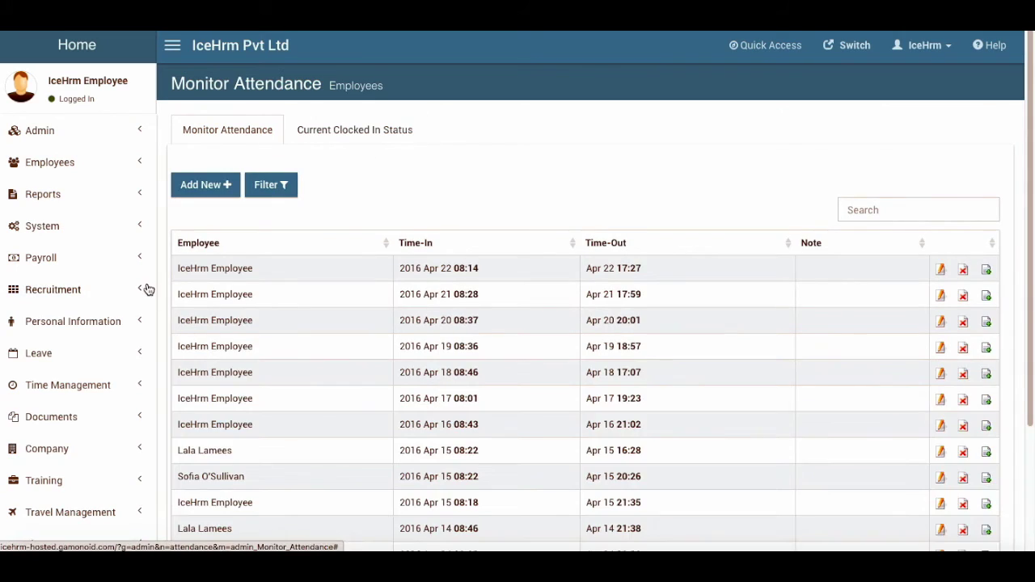
{"action": "scroll", "coordinate": [145, 289], "scroll_direction": "down", "scroll_amount": 3}
Punch in from the personal Attendance page and save the 2016 May 8 11:19 time-in
{"action": "left_click", "coordinate": [65, 266]}
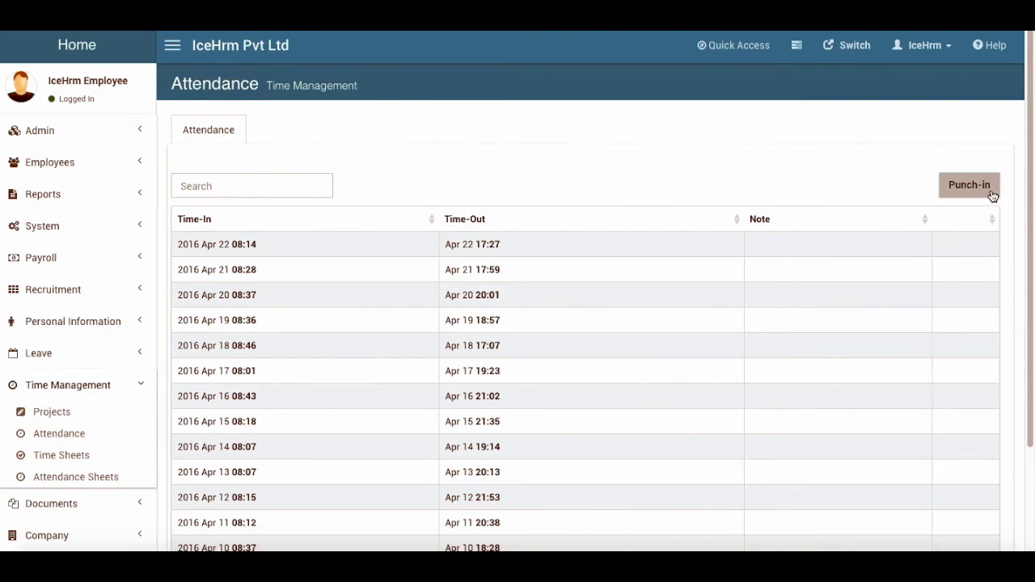
{"action": "left_click", "coordinate": [993, 196]}
{"action": "left_click", "coordinate": [580, 240]}
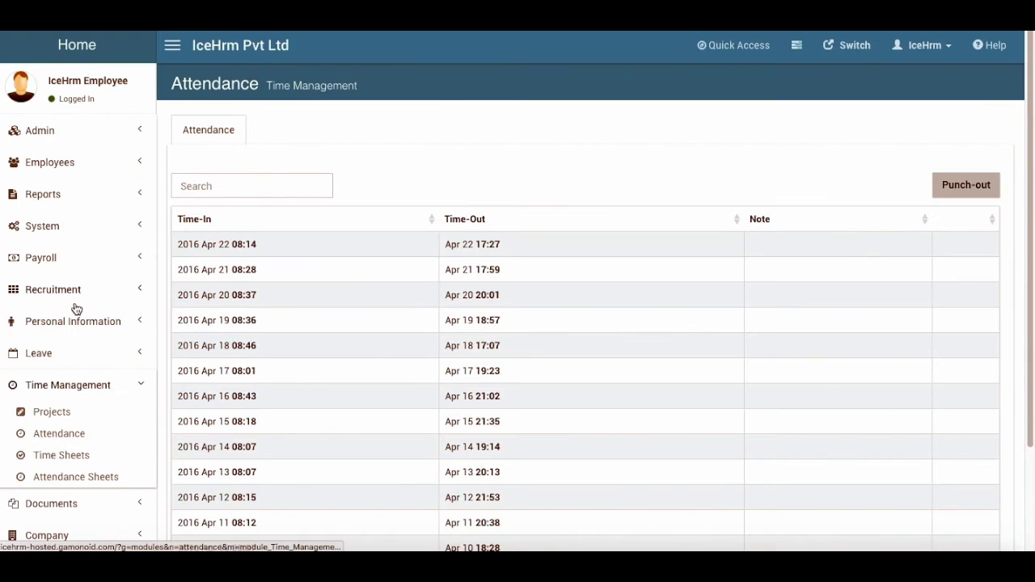
Confirm under Monitor Attendance that the employee now shows as Clocked In
{"action": "left_click", "coordinate": [68, 132]}
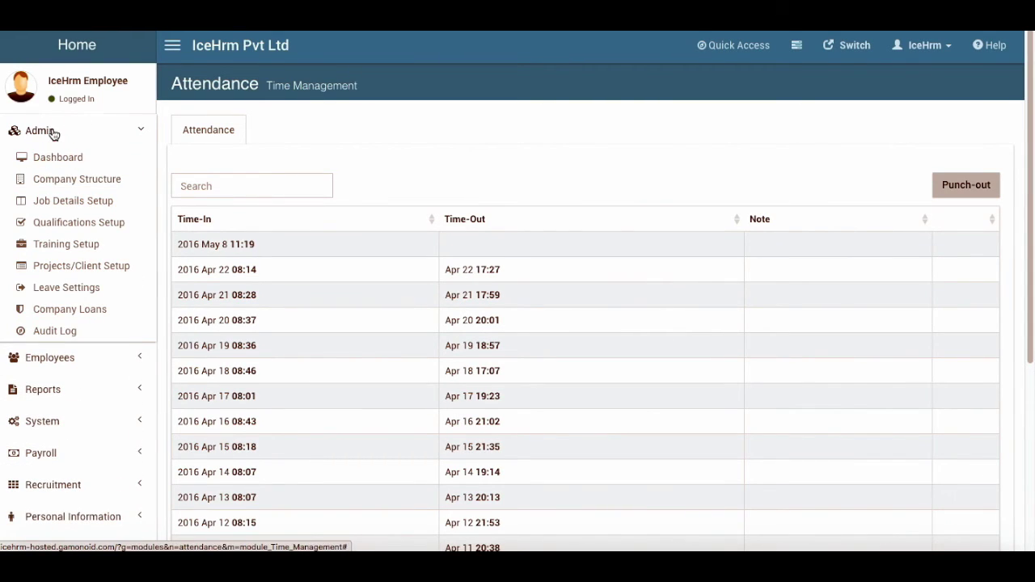
{"action": "left_click", "coordinate": [52, 132]}
{"action": "left_click", "coordinate": [57, 163]}
{"action": "left_click", "coordinate": [81, 319]}
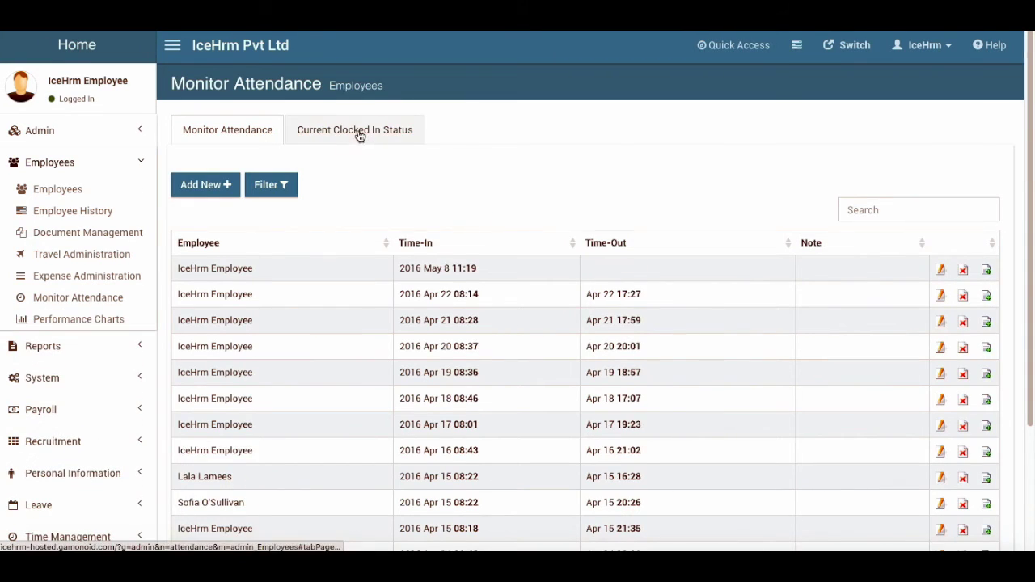
{"action": "left_click", "coordinate": [358, 131]}
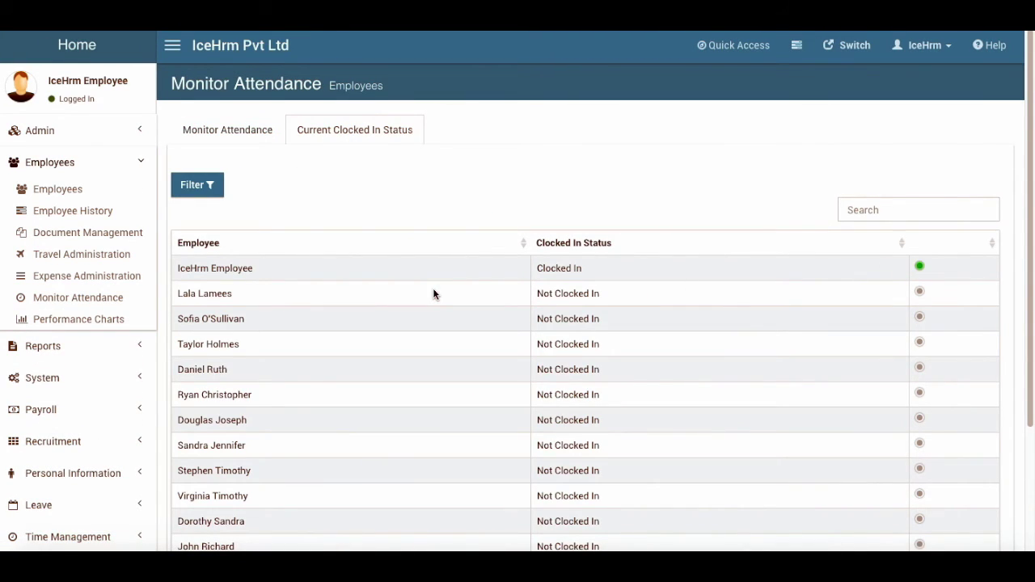
{"action": "left_click", "coordinate": [194, 139]}
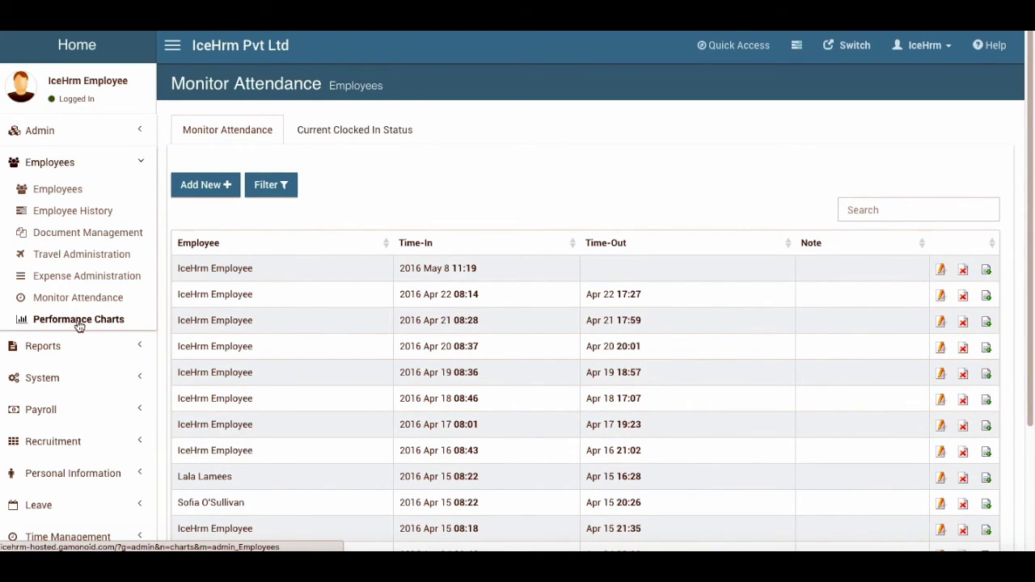
Compare the Attendance and Hours in Office vs Hours Worked graphs in Performance Charts
{"action": "left_click", "coordinate": [78, 320]}
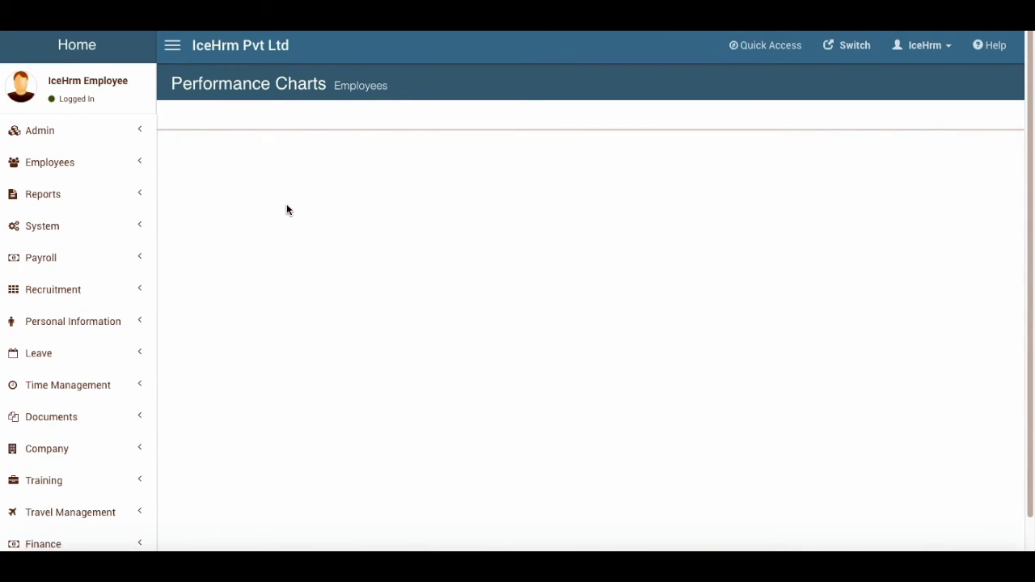
{"action": "left_click", "coordinate": [106, 157]}
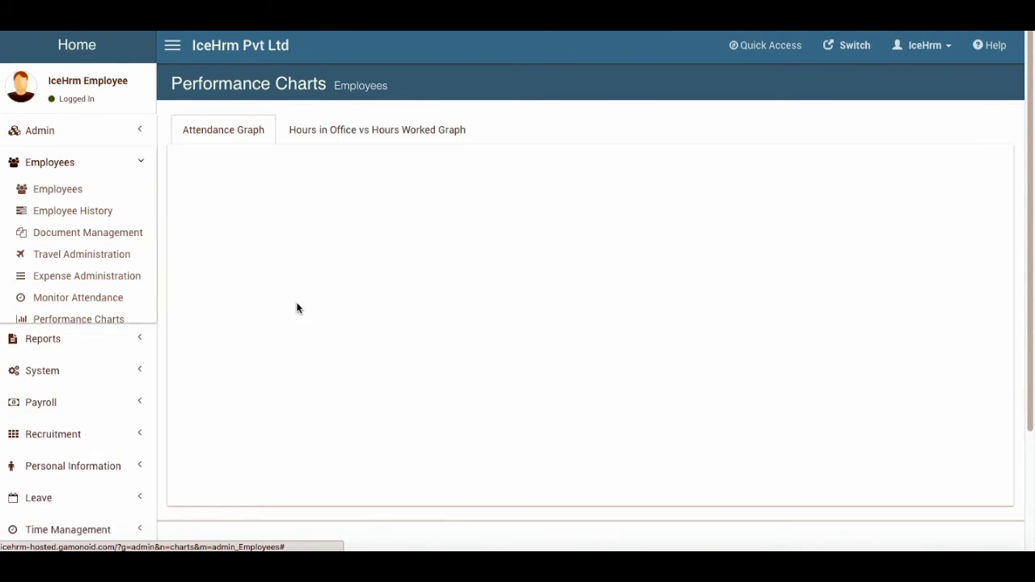
{"action": "left_click", "coordinate": [363, 131]}
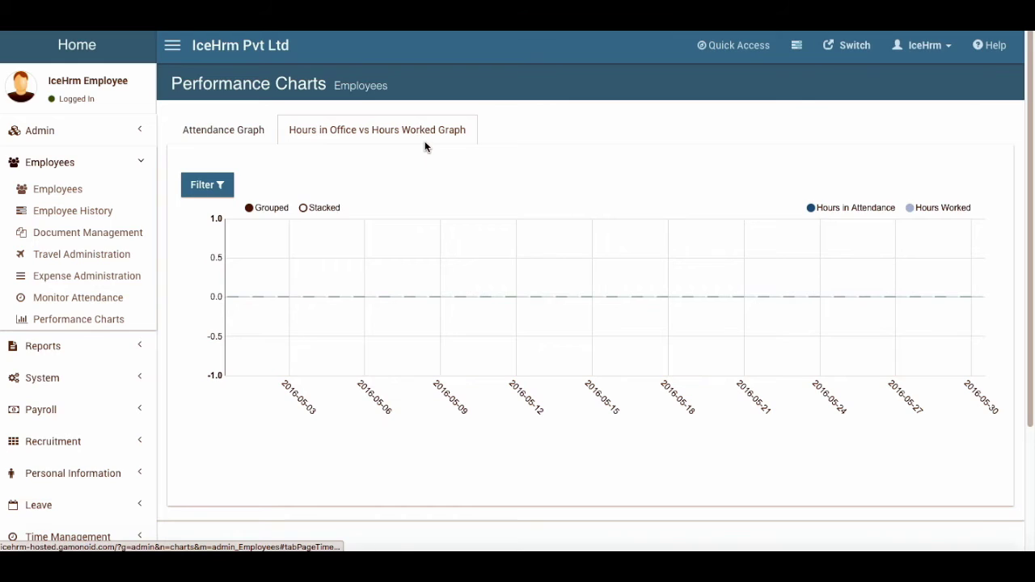
{"action": "left_click", "coordinate": [242, 130]}
{"action": "left_click", "coordinate": [284, 131]}
{"action": "left_click", "coordinate": [259, 132]}
{"action": "left_click", "coordinate": [365, 125]}
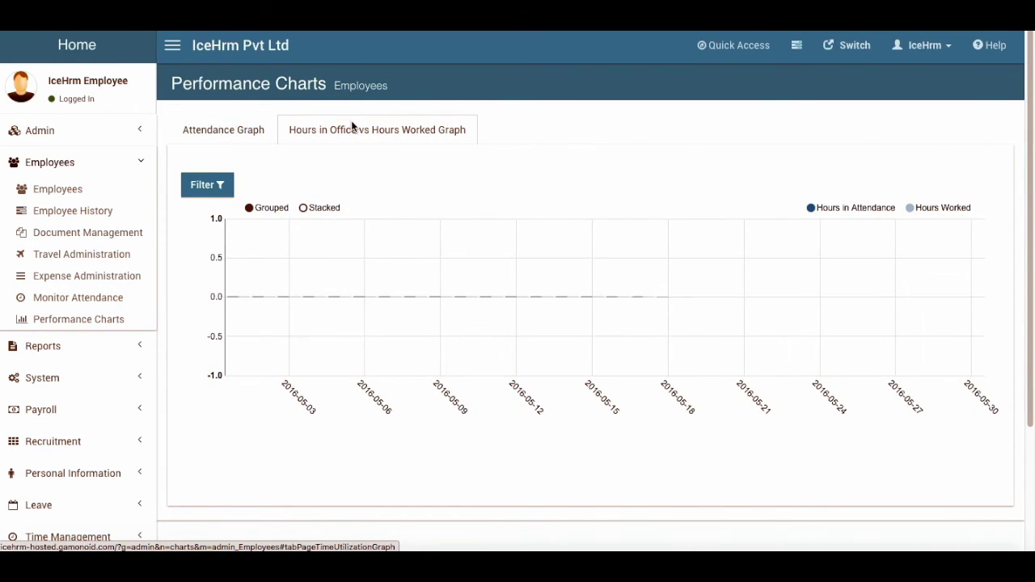
{"action": "left_click", "coordinate": [230, 128]}
{"action": "left_click", "coordinate": [371, 129]}
{"action": "left_click", "coordinate": [242, 129]}
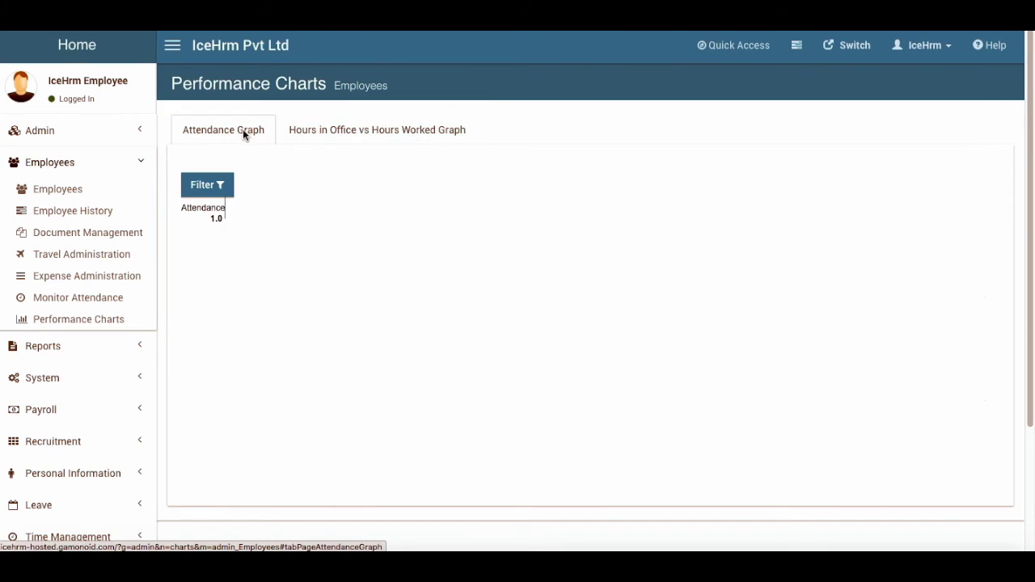
{"action": "left_click", "coordinate": [353, 132]}
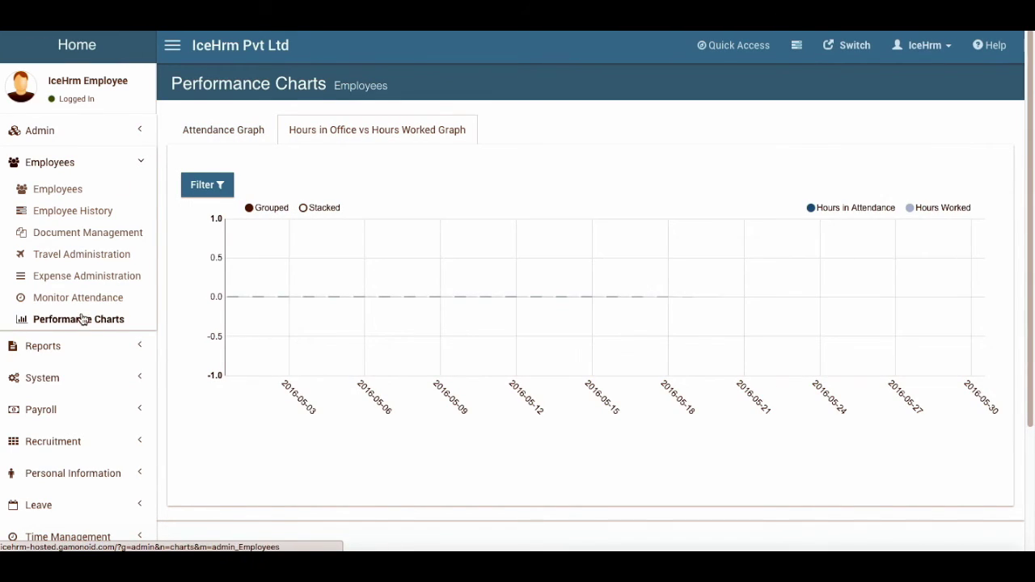
Go to the System Users page under System administration
{"action": "left_click", "coordinate": [61, 162]}
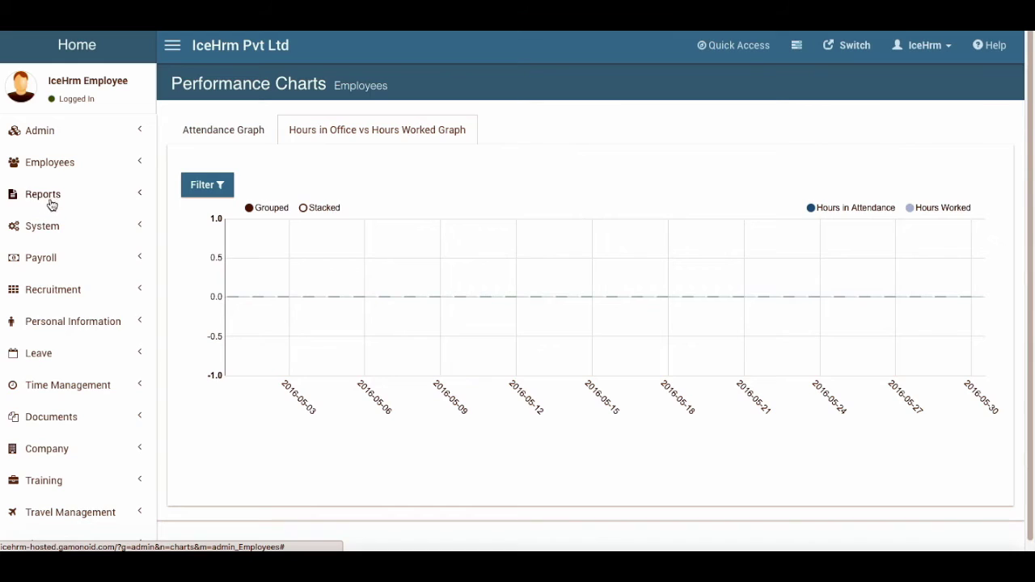
{"action": "left_click", "coordinate": [55, 195]}
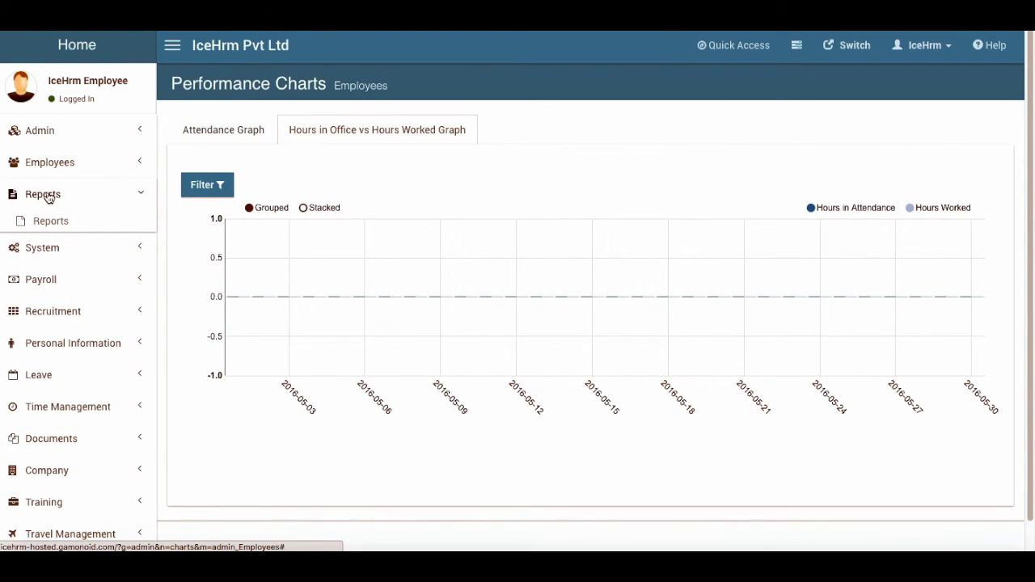
{"action": "left_click", "coordinate": [48, 197]}
{"action": "left_click", "coordinate": [51, 227]}
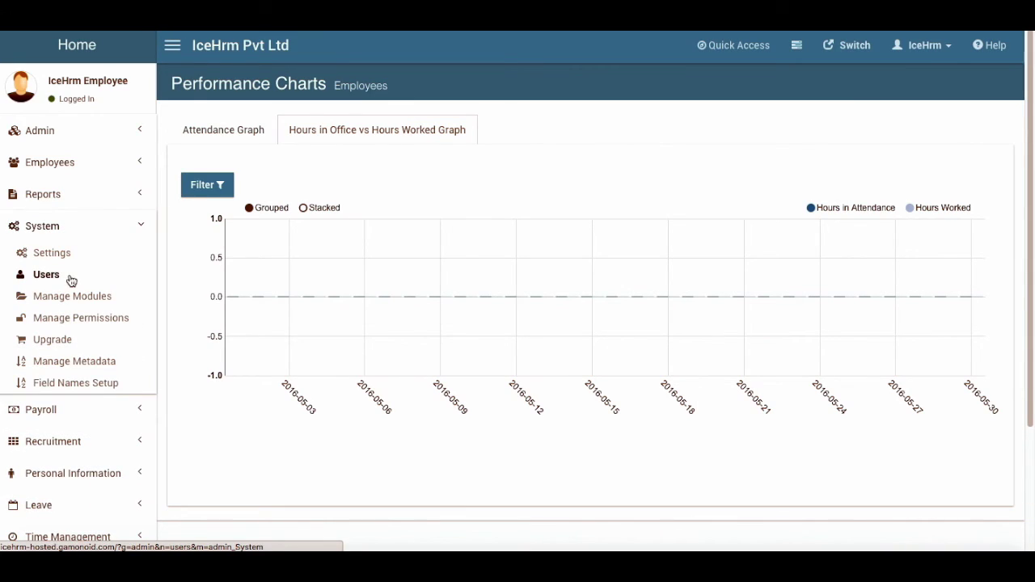
{"action": "left_click", "coordinate": [48, 275]}
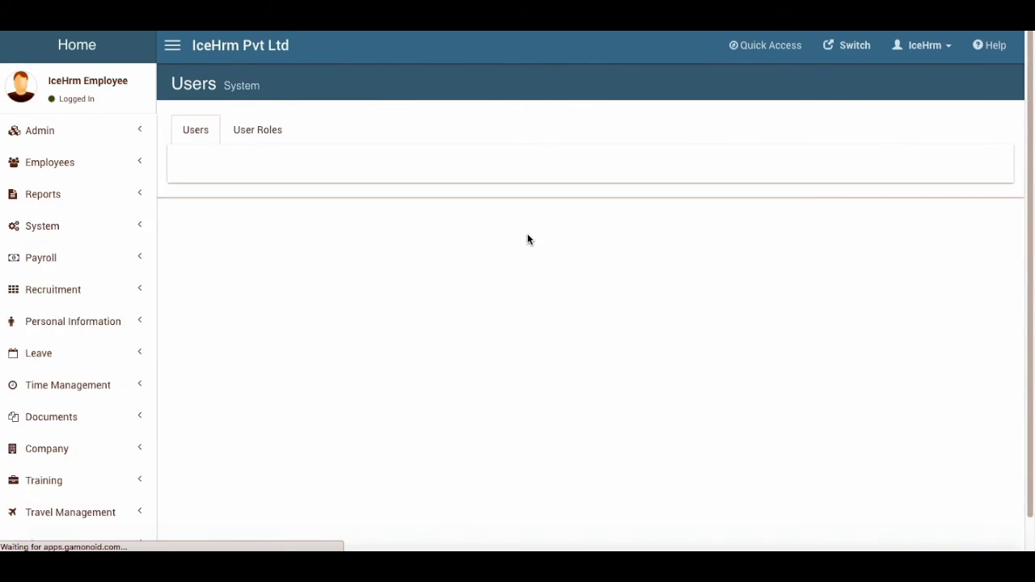
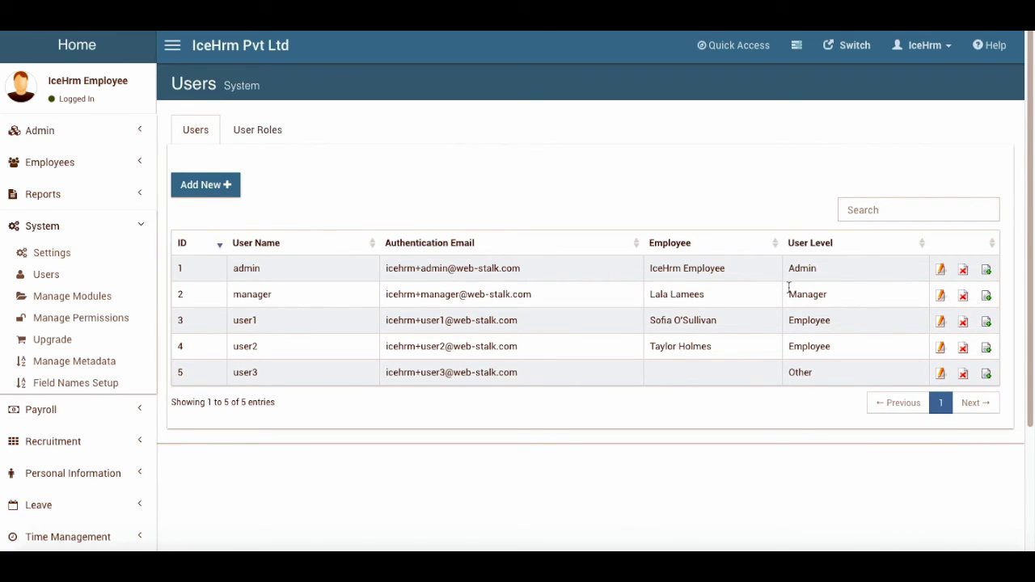
Set the Employee History module to Disabled in Manage Modules and reload the page
{"action": "left_click", "coordinate": [69, 298]}
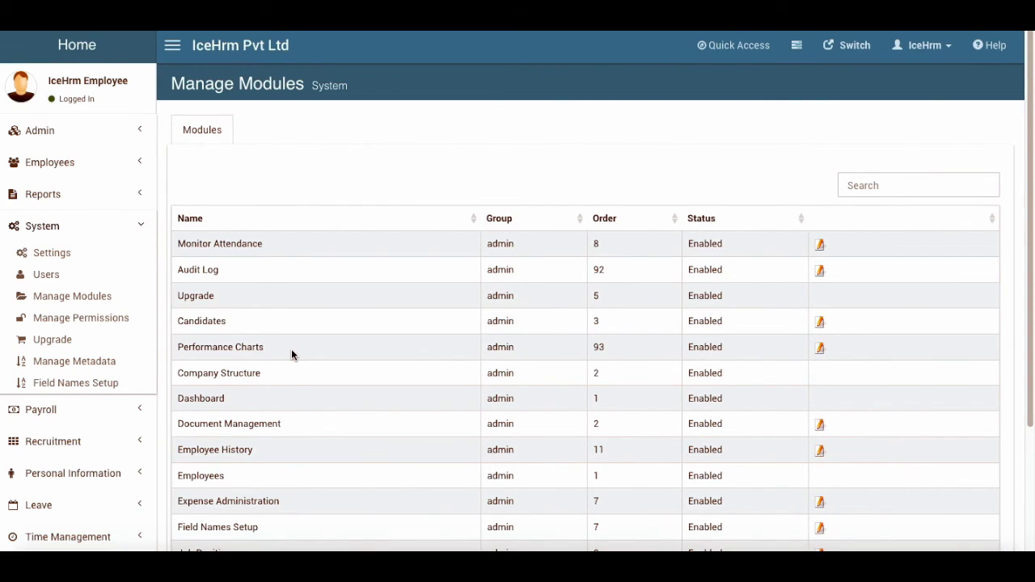
{"action": "scroll", "coordinate": [291, 348], "scroll_direction": "down", "scroll_amount": 3}
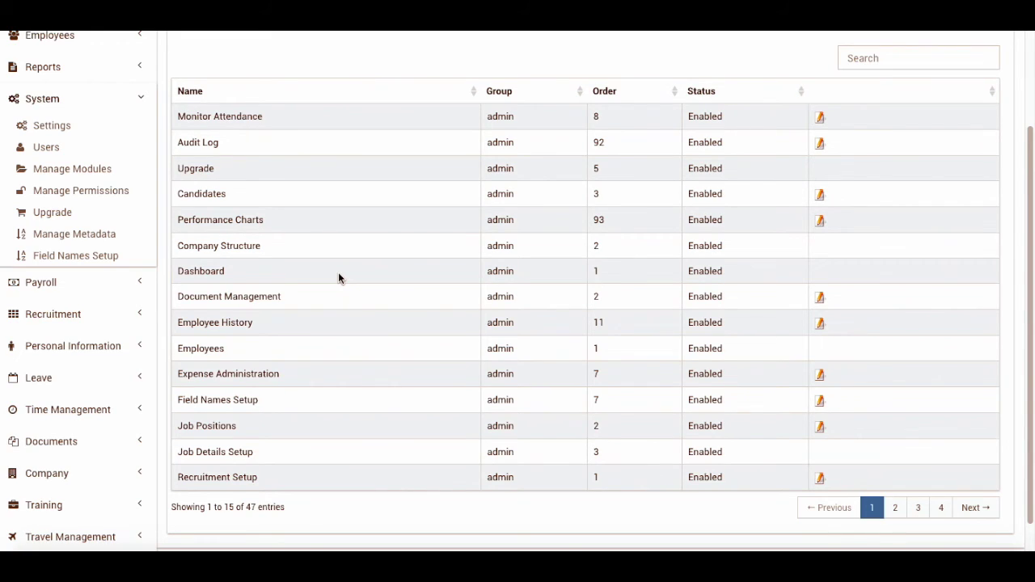
{"action": "left_click", "coordinate": [819, 323]}
{"action": "left_click", "coordinate": [440, 81]}
{"action": "left_click", "coordinate": [423, 74]}
{"action": "key", "text": "Return"}
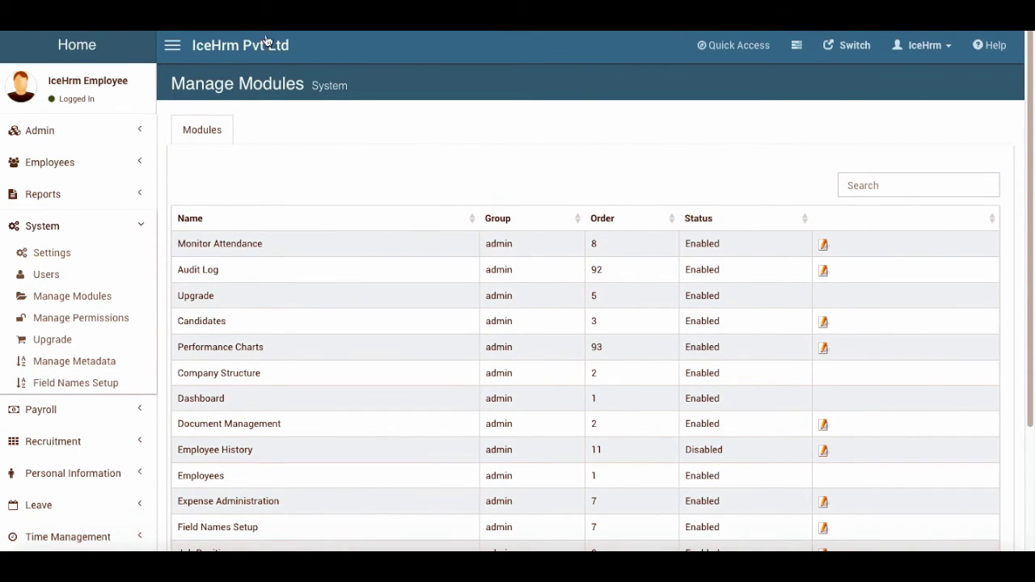
{"action": "key", "text": "super+r"}
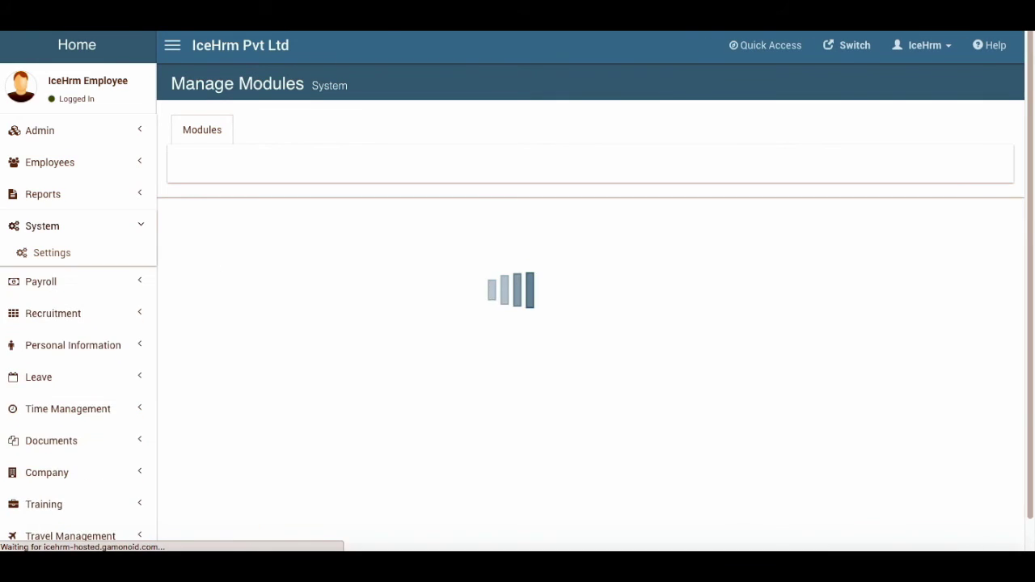
Check the remaining Employees pages, then search 'his' and set Employee History back to Enabled
{"action": "left_click", "coordinate": [84, 157]}
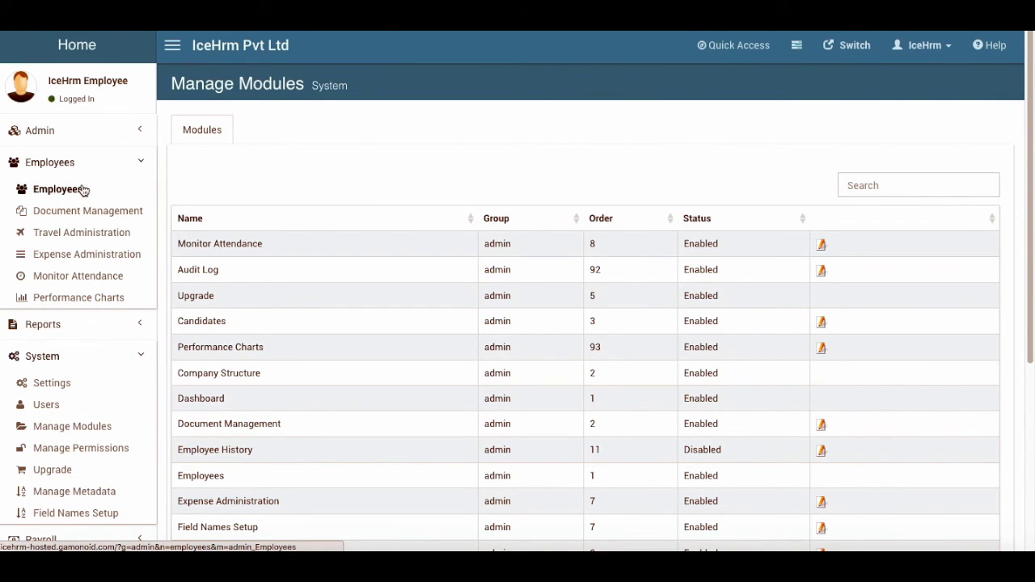
{"action": "left_click", "coordinate": [65, 164]}
{"action": "left_click", "coordinate": [81, 296]}
{"action": "left_click", "coordinate": [884, 183]}
{"action": "type", "text": "his"}
{"action": "left_click", "coordinate": [820, 243]}
{"action": "left_click", "coordinate": [434, 226]}
{"action": "left_click", "coordinate": [422, 229]}
{"action": "left_click", "coordinate": [763, 312]}
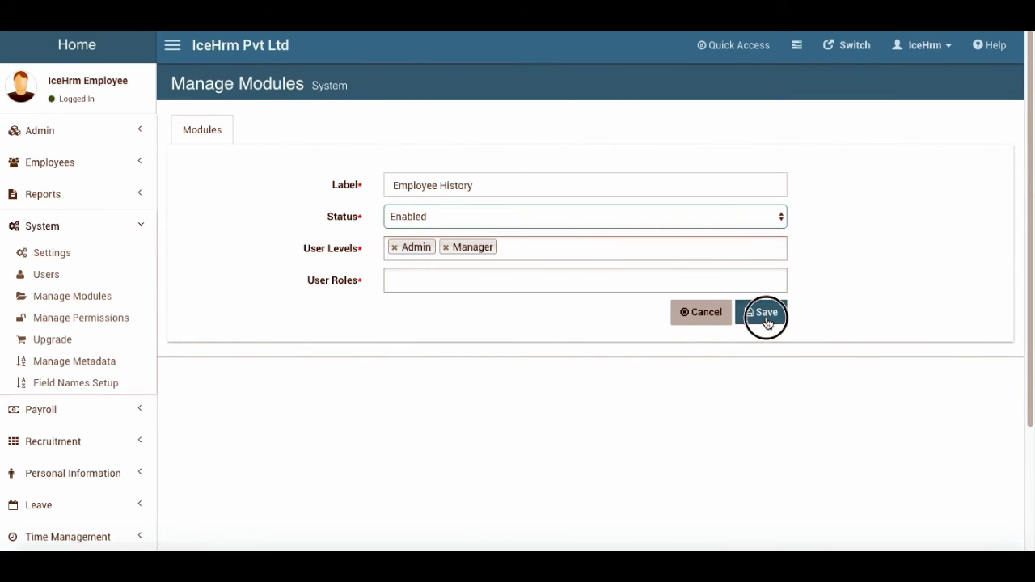
{"action": "scroll", "coordinate": [40, 364], "scroll_direction": "down", "scroll_amount": 3}
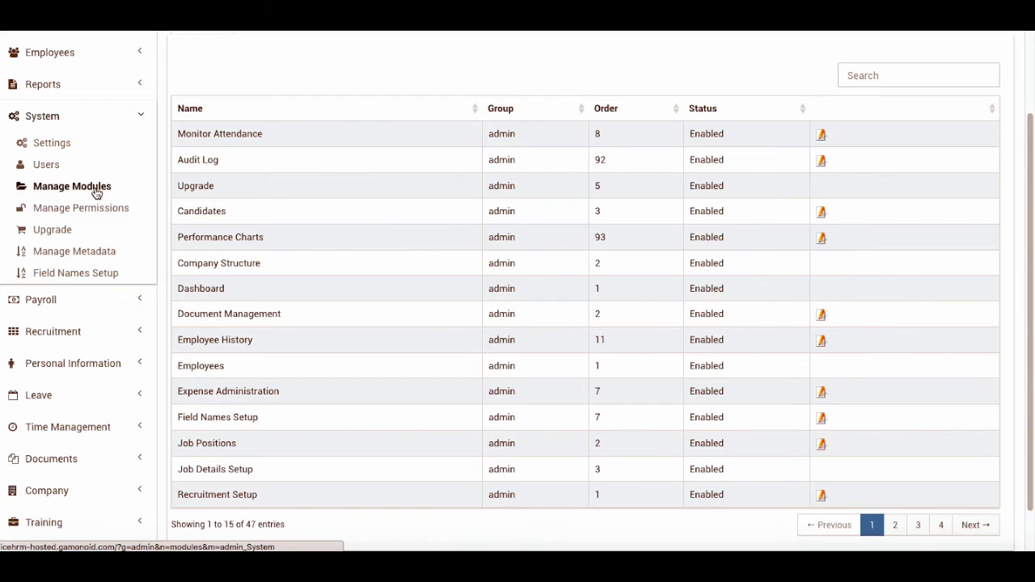
Page through the Manage Permissions table: pages 2, 1, 4 and the last page
{"action": "left_click", "coordinate": [84, 212]}
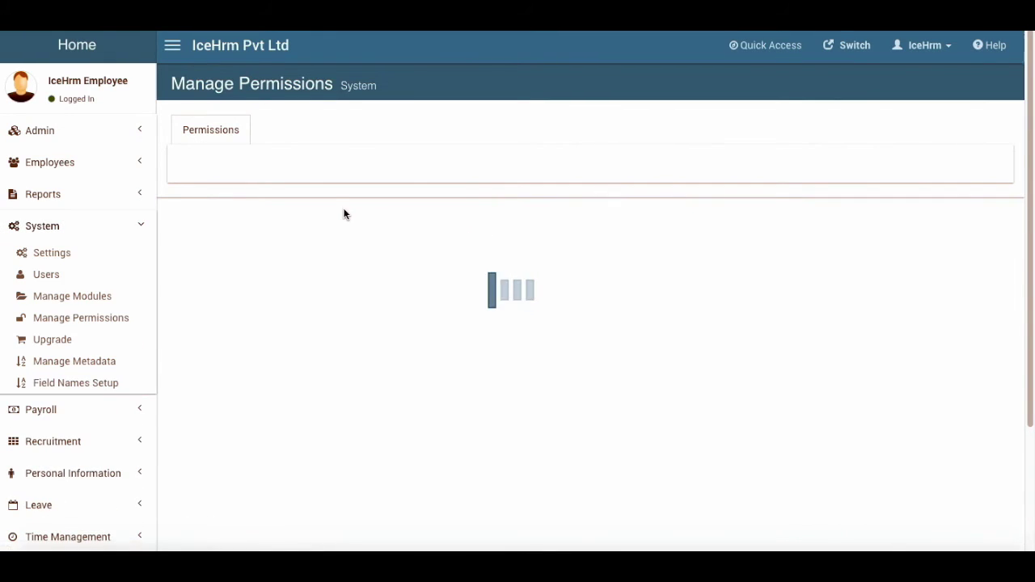
{"action": "scroll", "coordinate": [363, 275], "scroll_direction": "down", "scroll_amount": 3}
{"action": "left_click", "coordinate": [871, 499]}
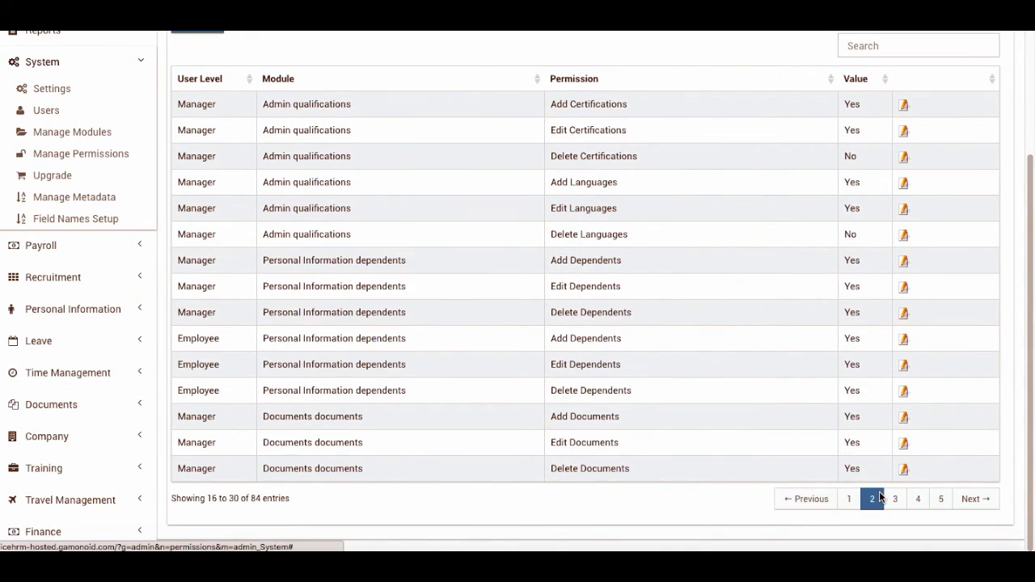
{"action": "left_click", "coordinate": [848, 498]}
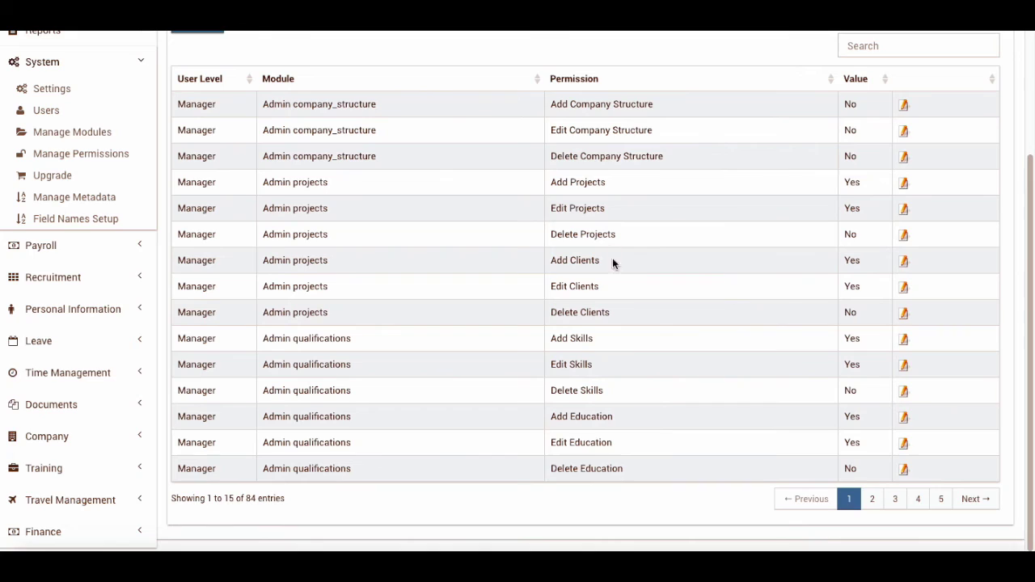
{"action": "left_click", "coordinate": [917, 499]}
{"action": "left_click", "coordinate": [940, 499]}
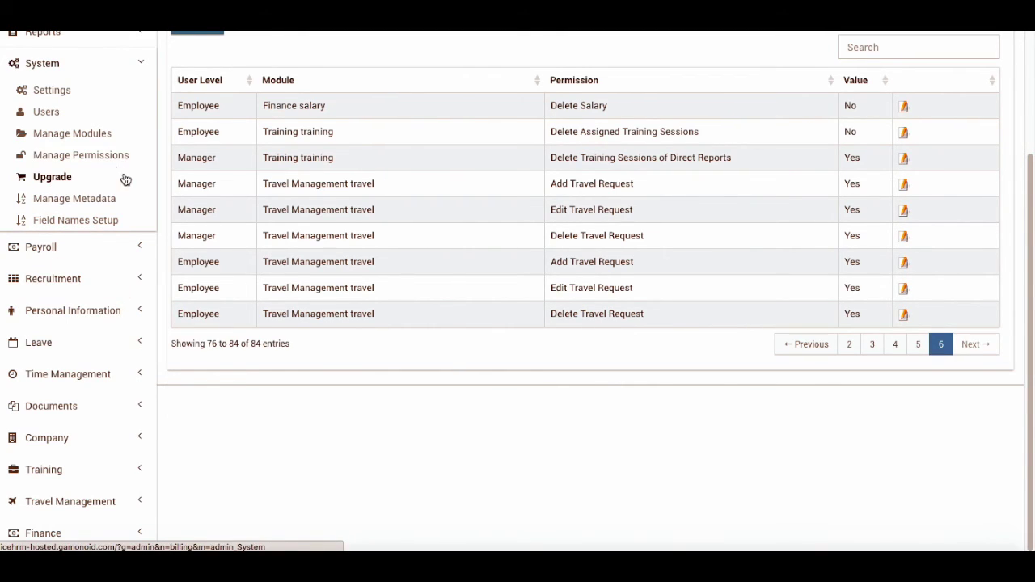
{"action": "scroll", "coordinate": [87, 258], "scroll_direction": "up", "scroll_amount": 1}
{"action": "left_click", "coordinate": [91, 205]}
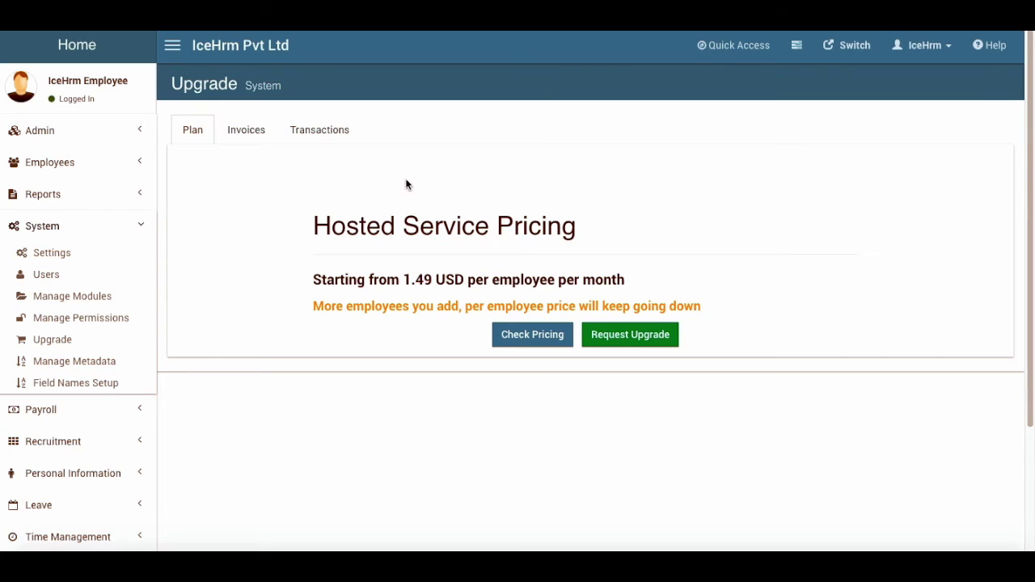
Compare the account's Invoices and Transactions tabs on the Upgrade page, then open Manage Metadata
{"action": "left_click", "coordinate": [239, 130]}
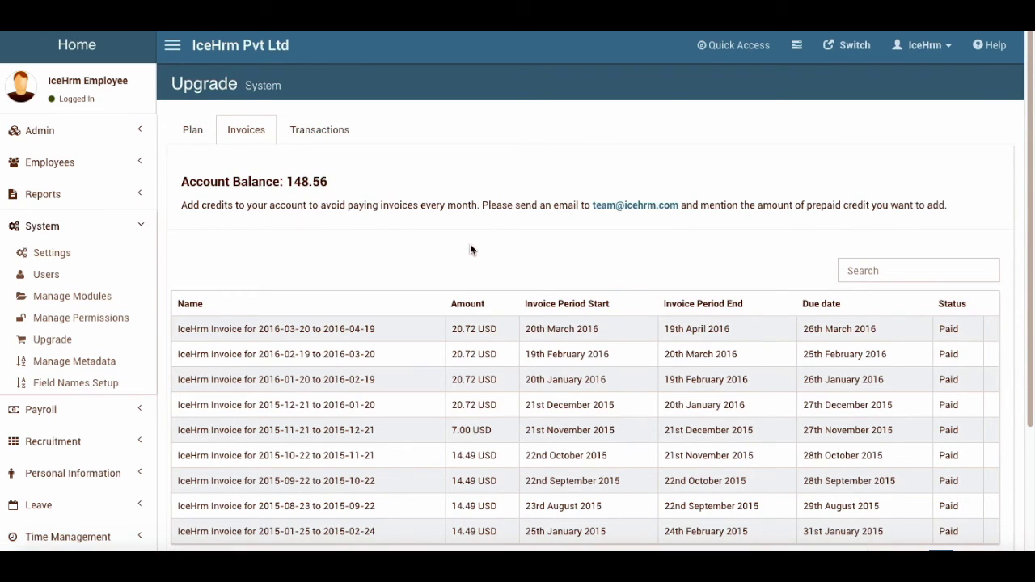
{"action": "scroll", "coordinate": [324, 258], "scroll_direction": "down", "scroll_amount": 1}
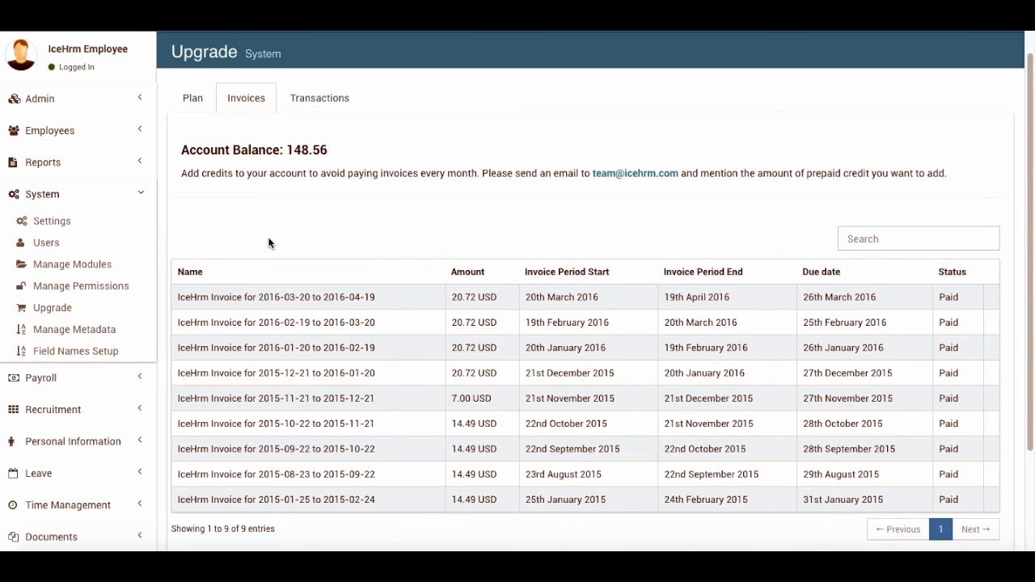
{"action": "left_click", "coordinate": [326, 97]}
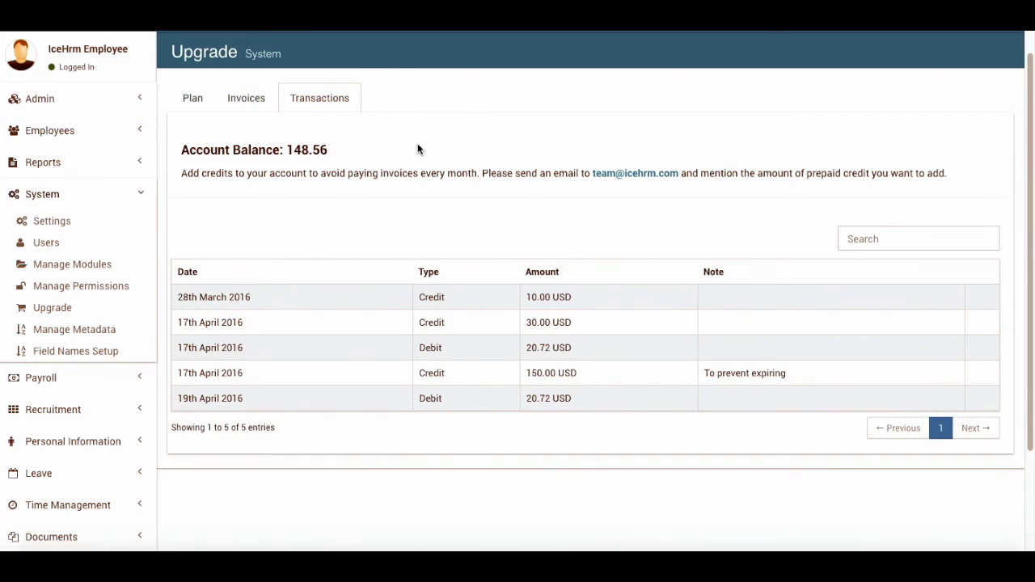
{"action": "left_click", "coordinate": [261, 101]}
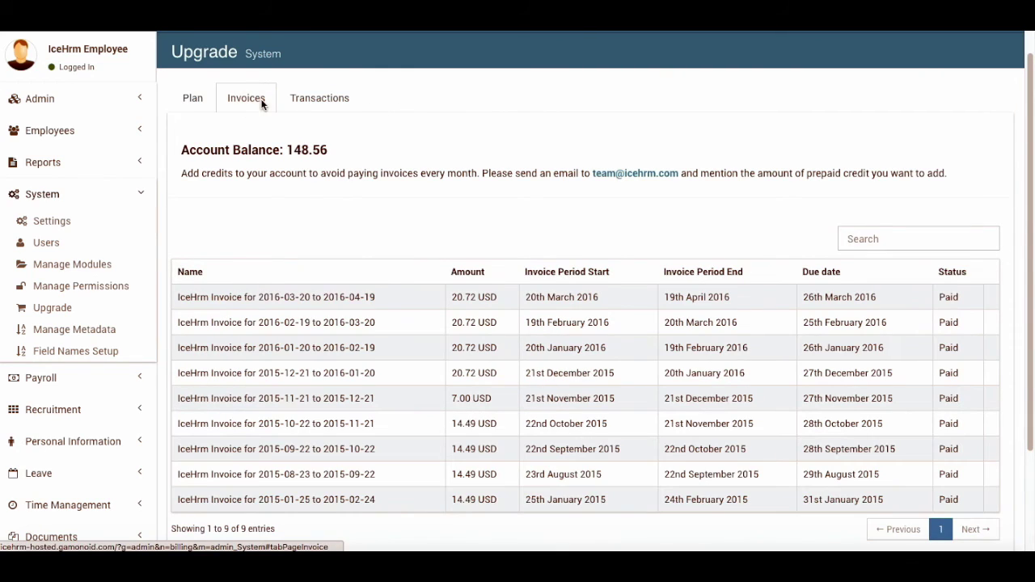
{"action": "left_click", "coordinate": [342, 101]}
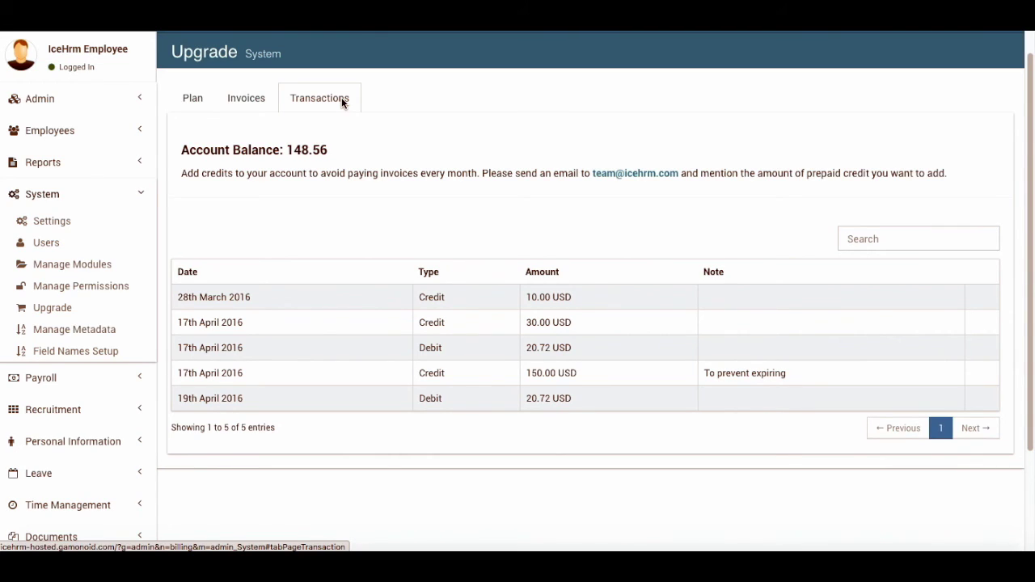
{"action": "left_click", "coordinate": [271, 102]}
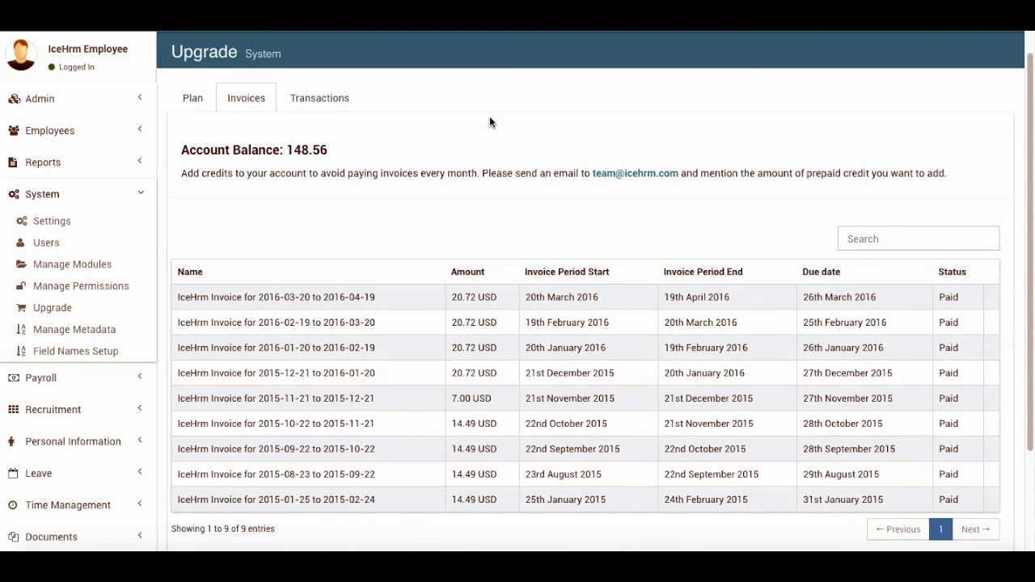
{"action": "left_click", "coordinate": [333, 99]}
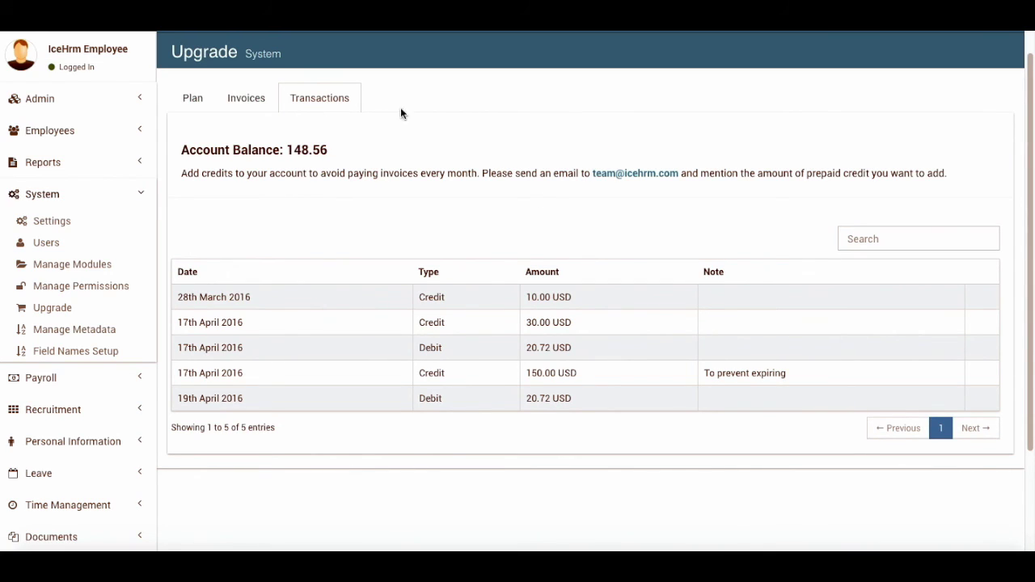
{"action": "left_click", "coordinate": [245, 98]}
{"action": "left_click", "coordinate": [73, 329]}
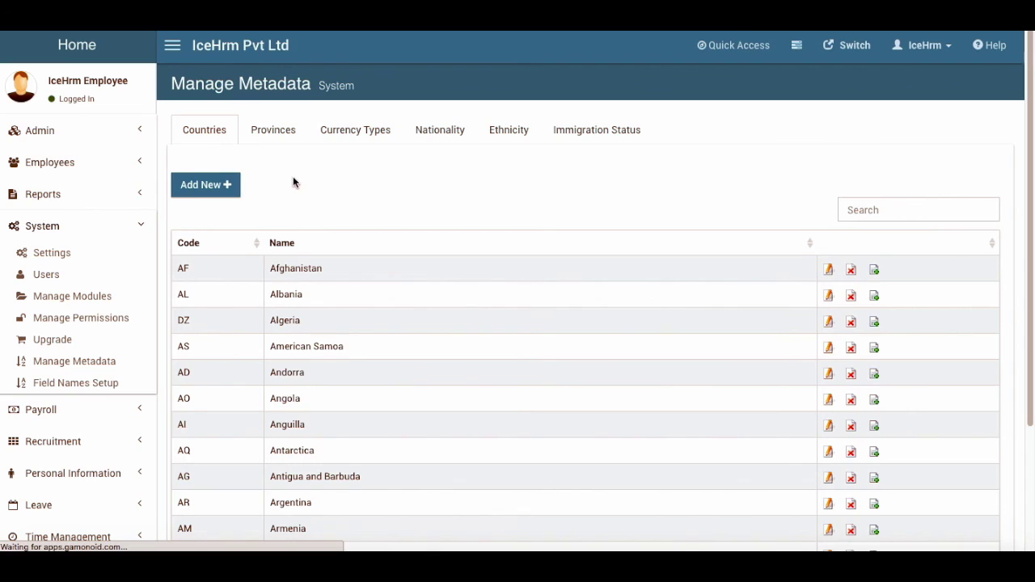
{"action": "left_click", "coordinate": [279, 131]}
{"action": "left_click", "coordinate": [353, 130]}
{"action": "left_click", "coordinate": [441, 138]}
{"action": "left_click", "coordinate": [638, 139]}
{"action": "left_click", "coordinate": [205, 130]}
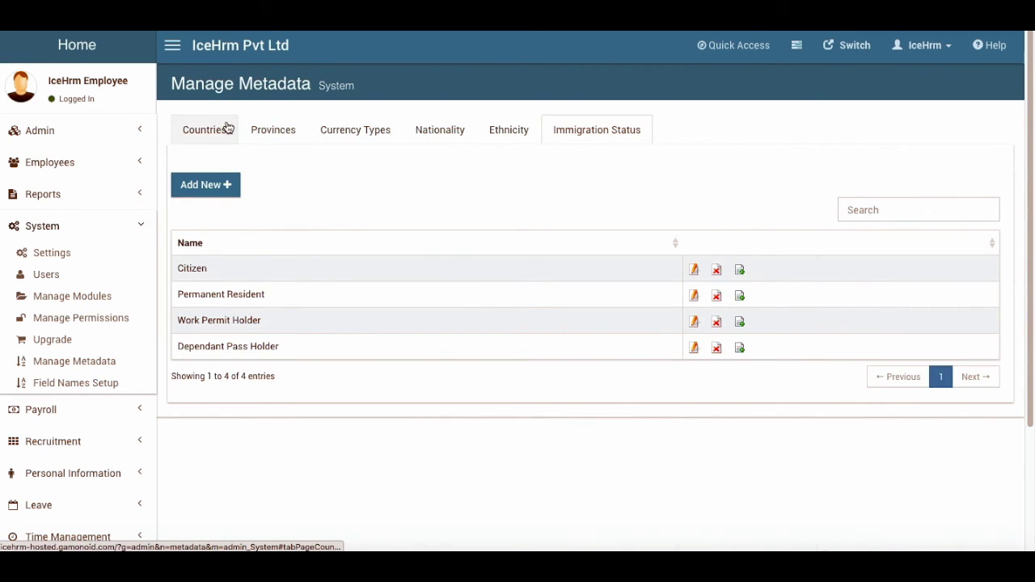
{"action": "scroll", "coordinate": [356, 471], "scroll_direction": "down", "scroll_amount": 3}
{"action": "scroll", "coordinate": [358, 471], "scroll_direction": "up", "scroll_amount": 2}
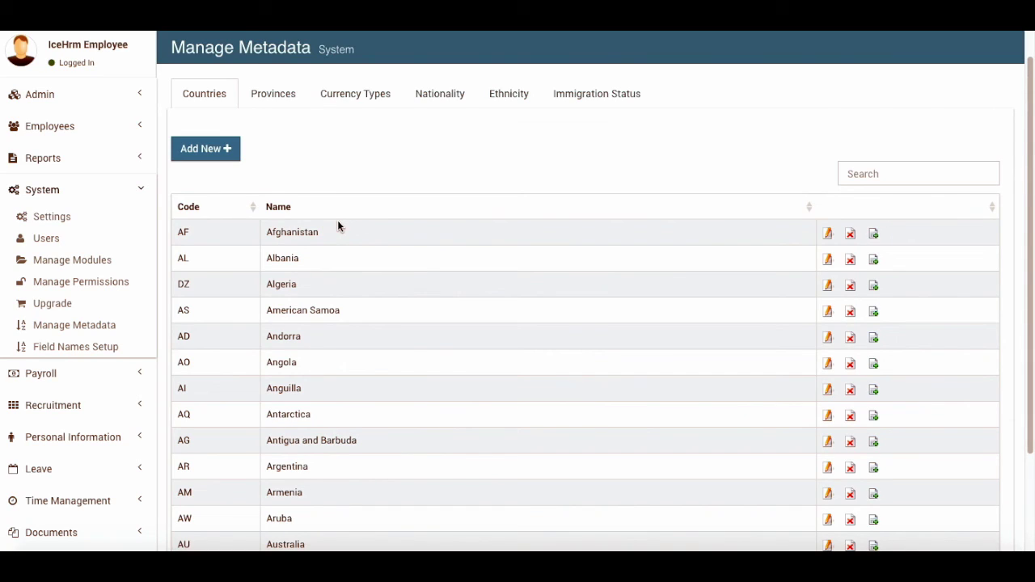
{"action": "left_click", "coordinate": [49, 216]}
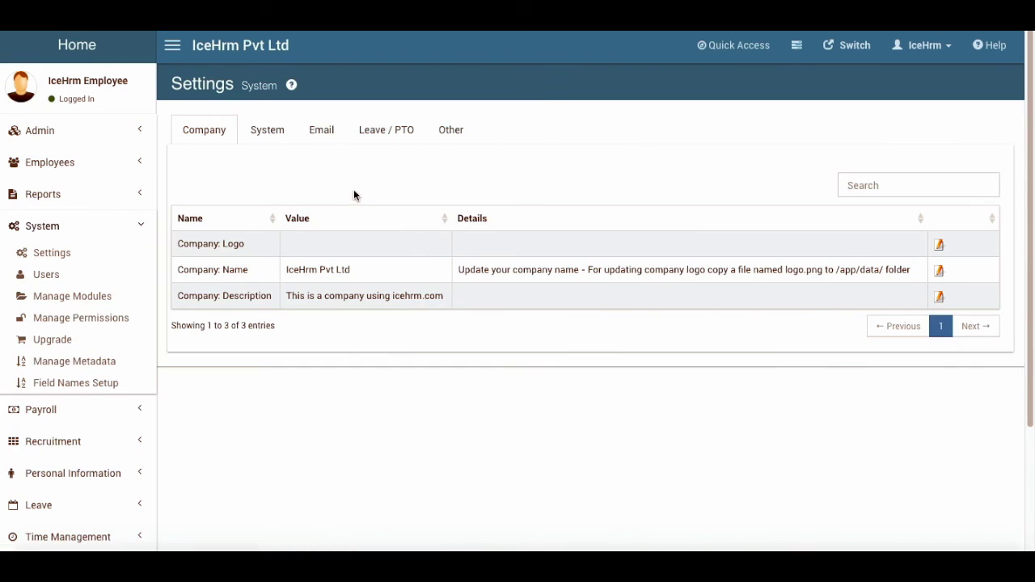
Look over the Other settings group, then switch to the System settings tab
{"action": "left_click", "coordinate": [451, 132]}
{"action": "scroll", "coordinate": [285, 368], "scroll_direction": "down", "scroll_amount": 3}
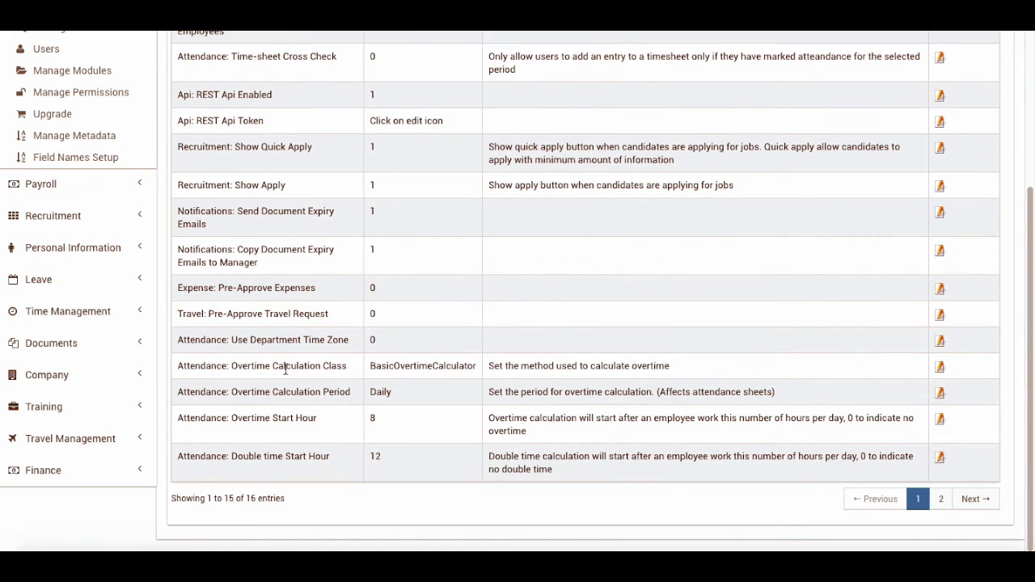
{"action": "scroll", "coordinate": [252, 341], "scroll_direction": "up", "scroll_amount": 2}
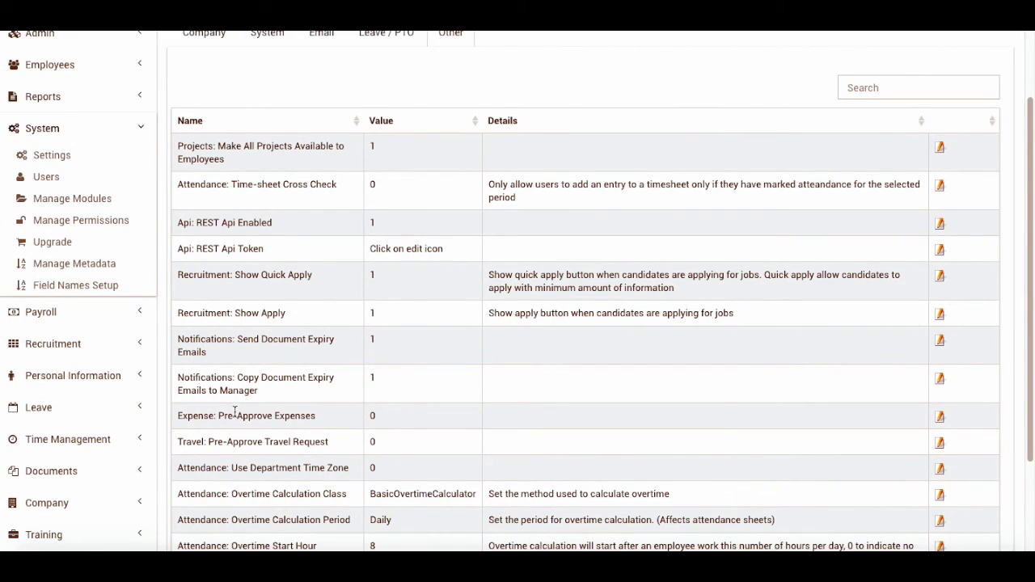
{"action": "scroll", "coordinate": [234, 412], "scroll_direction": "down", "scroll_amount": 2}
{"action": "scroll", "coordinate": [220, 358], "scroll_direction": "up", "scroll_amount": 2}
{"action": "left_click", "coordinate": [269, 61]}
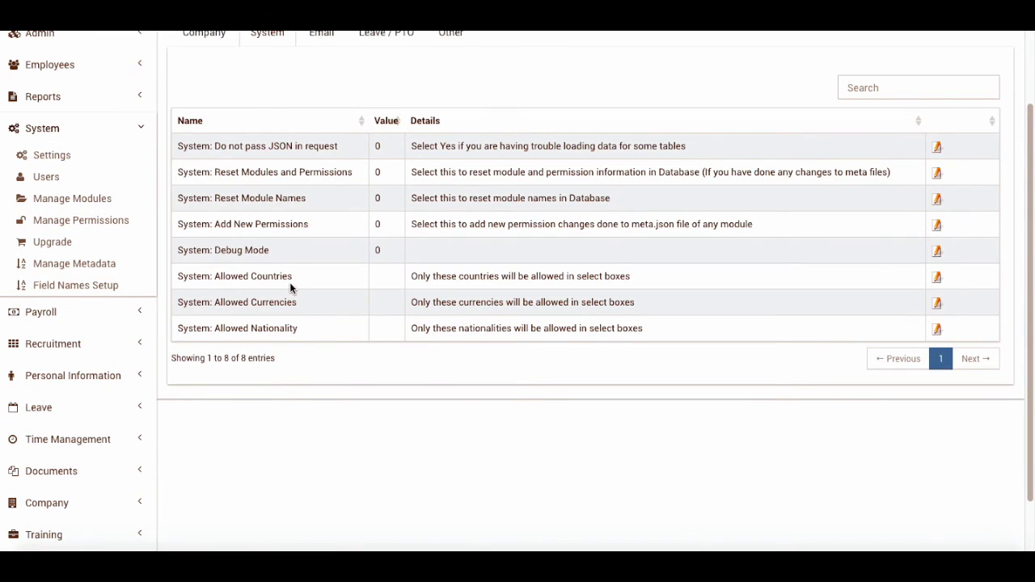
Set Allowed Countries to United States only and save
{"action": "left_click", "coordinate": [937, 277]}
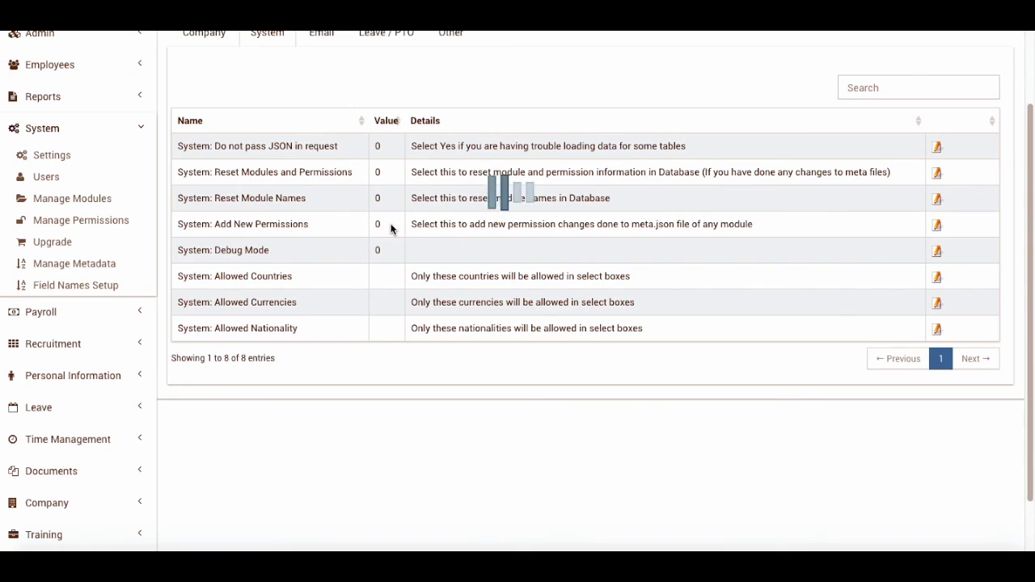
{"action": "left_click", "coordinate": [432, 88]}
{"action": "type", "text": "Uni"}
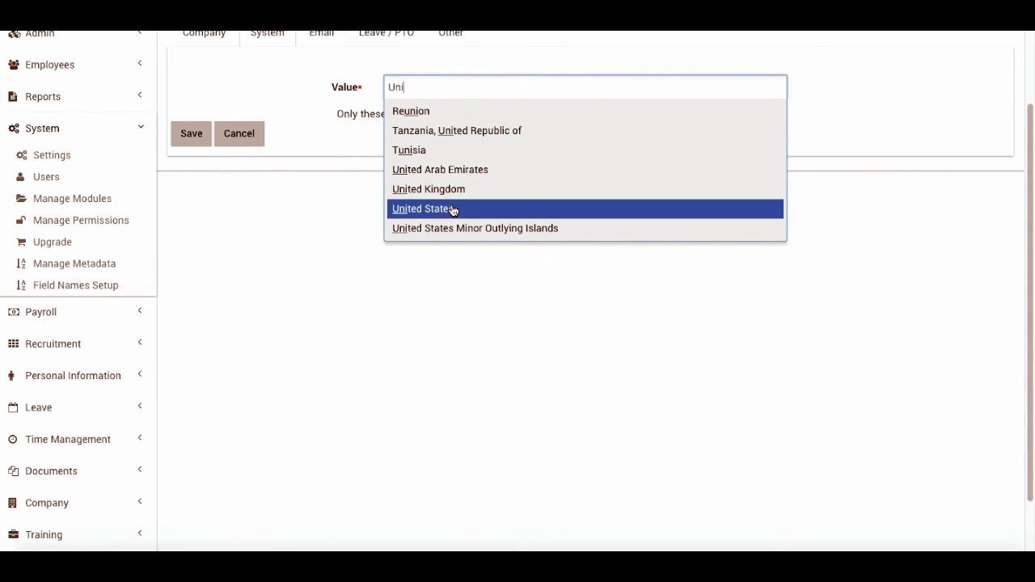
{"action": "left_click", "coordinate": [453, 209]}
{"action": "left_click", "coordinate": [192, 135]}
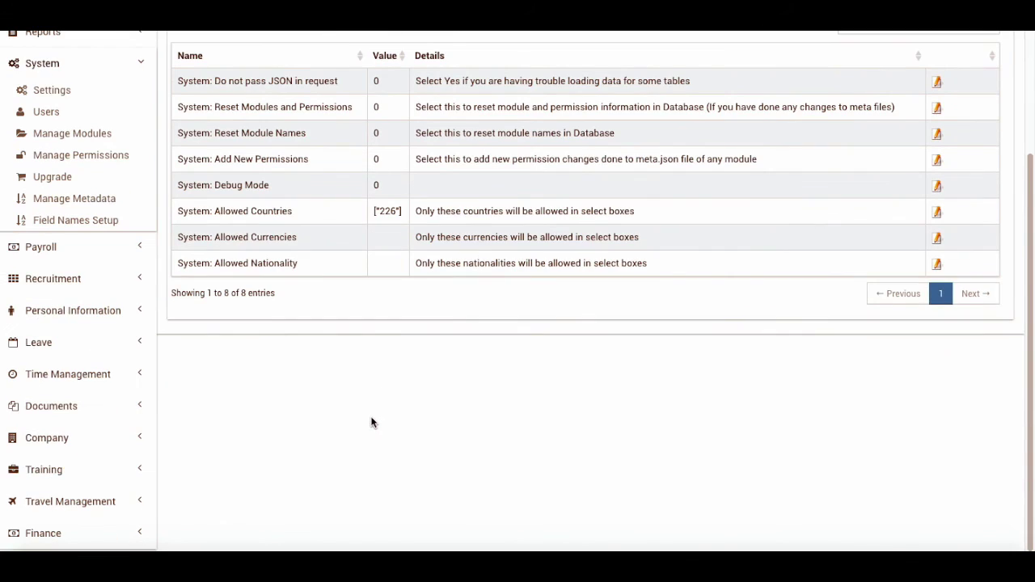
Set Allowed Currencies to US Dollar and Canadian Dollar and save
{"action": "left_click", "coordinate": [937, 238]}
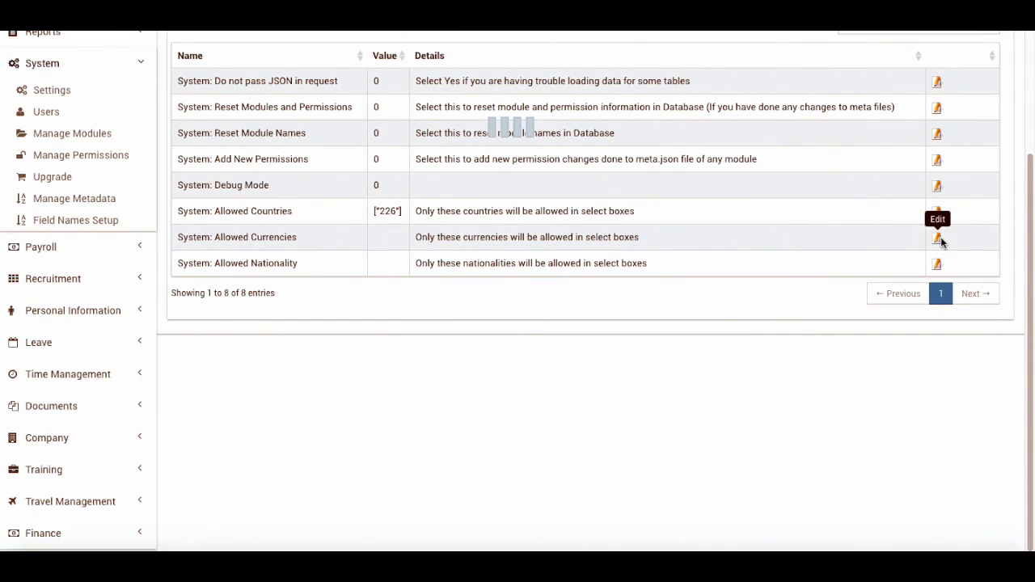
{"action": "left_click", "coordinate": [419, 143]}
{"action": "type", "text": "USD"}
{"action": "key", "text": "Return"}
{"action": "left_click", "coordinate": [538, 138]}
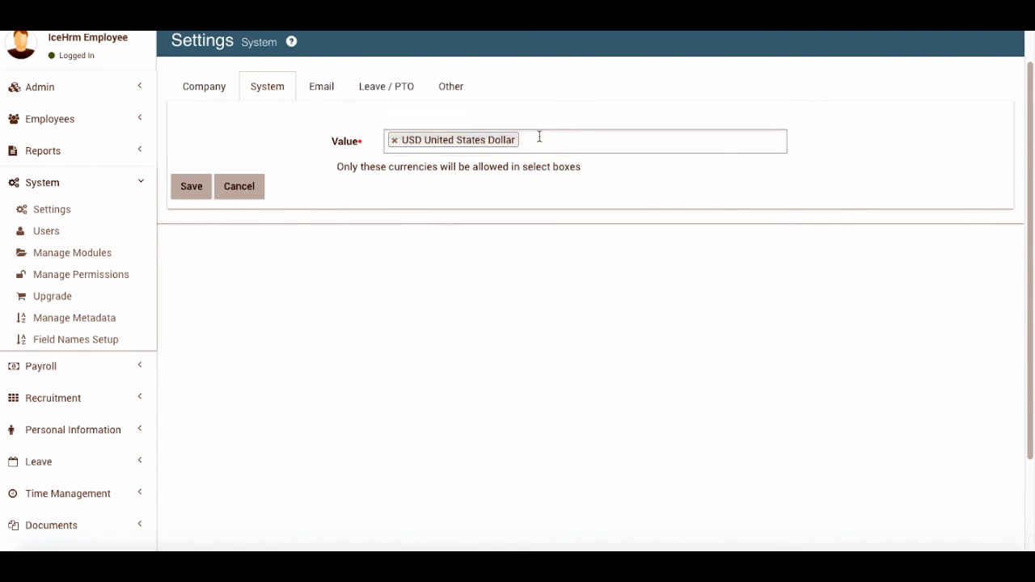
{"action": "type", "text": "CA"}
{"action": "left_click", "coordinate": [529, 168]}
{"action": "left_click", "coordinate": [191, 186]}
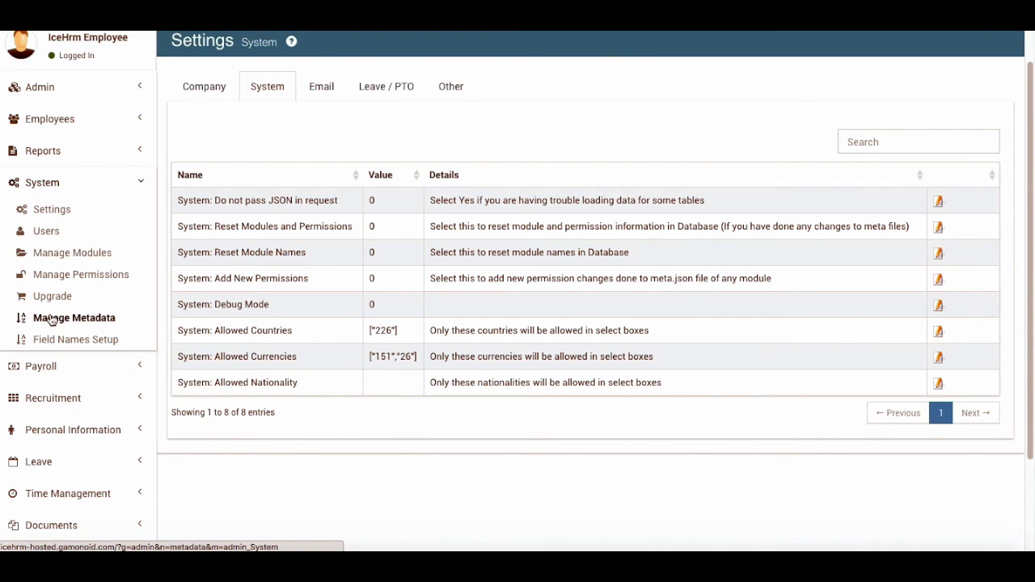
Expand and collapse the Employees sidebar section, scrolling down the menu
{"action": "scroll", "coordinate": [55, 300], "scroll_direction": "up", "scroll_amount": 1}
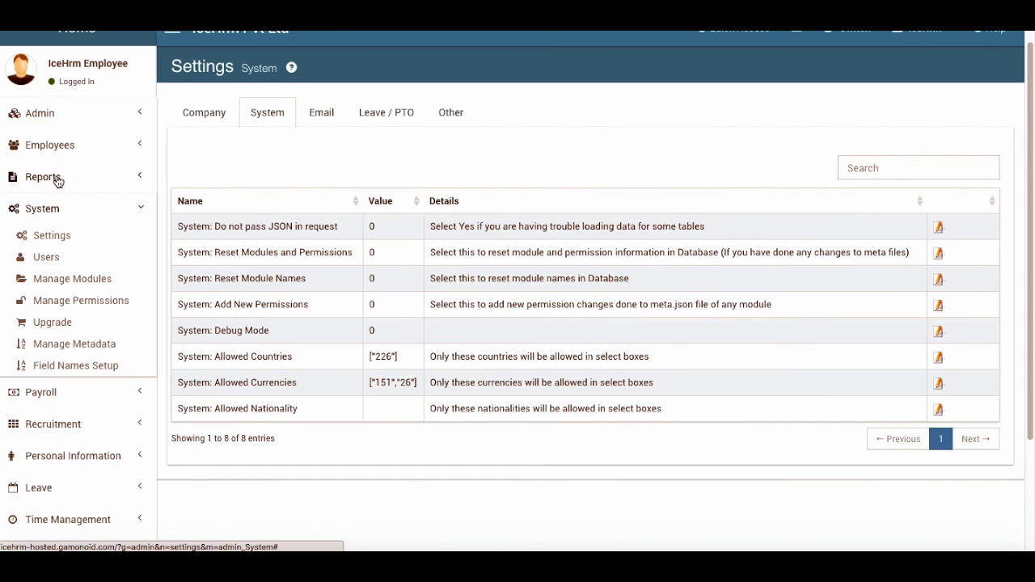
{"action": "left_click", "coordinate": [59, 151]}
{"action": "left_click", "coordinate": [57, 146]}
{"action": "scroll", "coordinate": [51, 327], "scroll_direction": "down", "scroll_amount": 3}
{"action": "scroll", "coordinate": [53, 327], "scroll_direction": "down", "scroll_amount": 1}
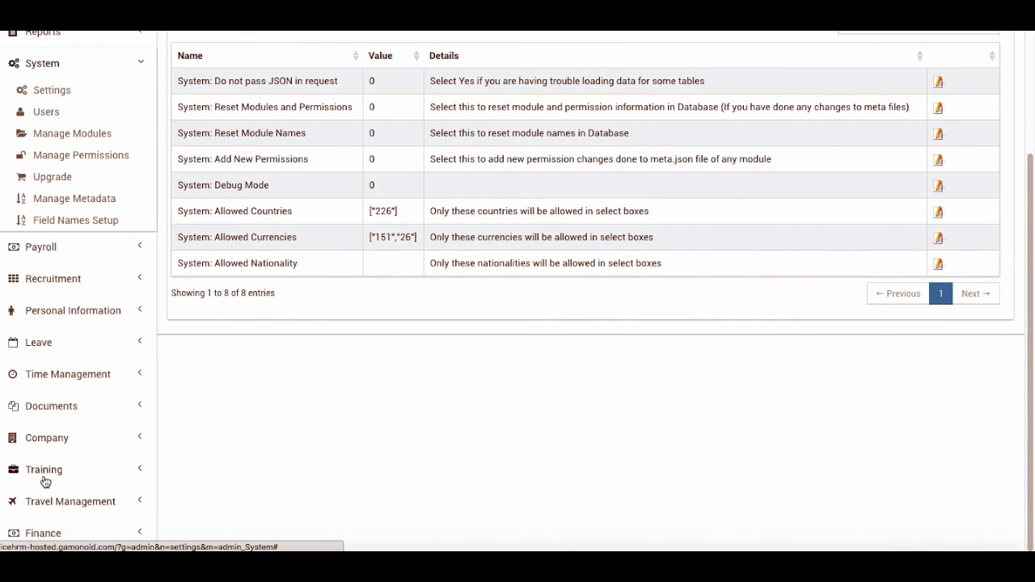
Open Finance > Loans, then the Company Loans page
{"action": "left_click", "coordinate": [50, 531]}
{"action": "scroll", "coordinate": [69, 522], "scroll_direction": "down", "scroll_amount": 1}
{"action": "left_click", "coordinate": [50, 538]}
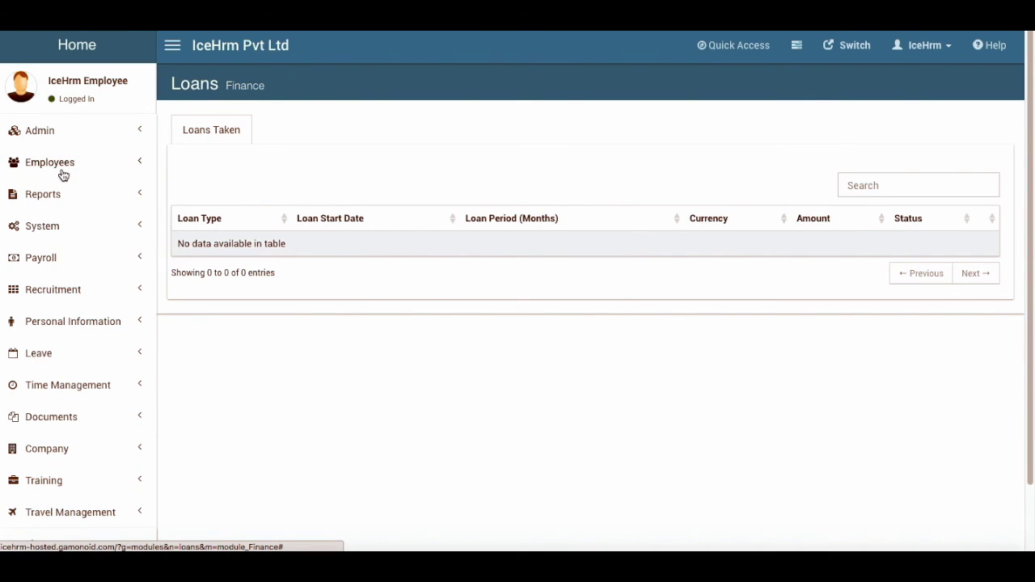
{"action": "left_click", "coordinate": [57, 133]}
{"action": "left_click", "coordinate": [53, 357]}
{"action": "left_click", "coordinate": [65, 309]}
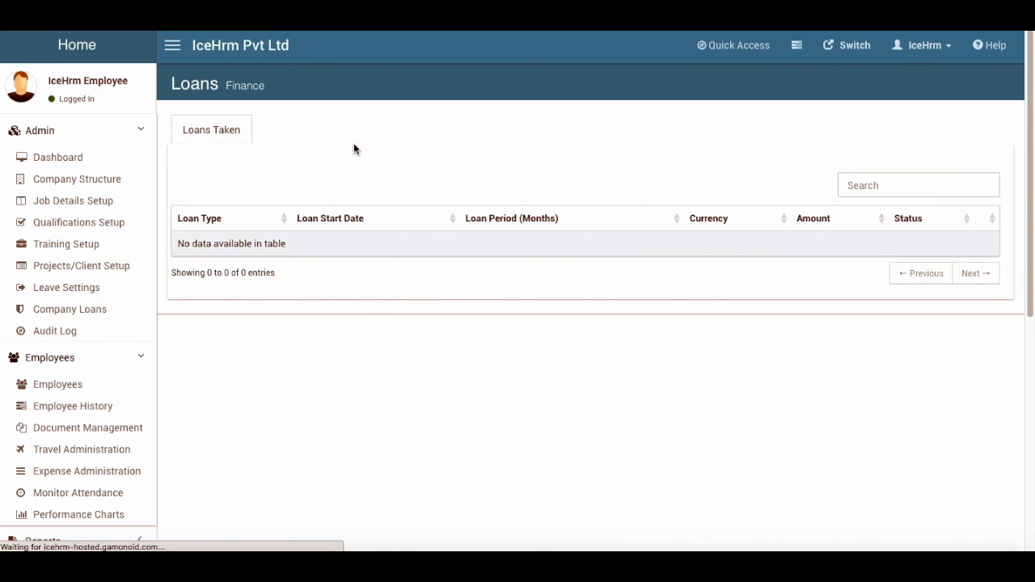
Start a new employee loan, confirm only Canadian and US Dollar are offered, then discard it
{"action": "left_click", "coordinate": [304, 132]}
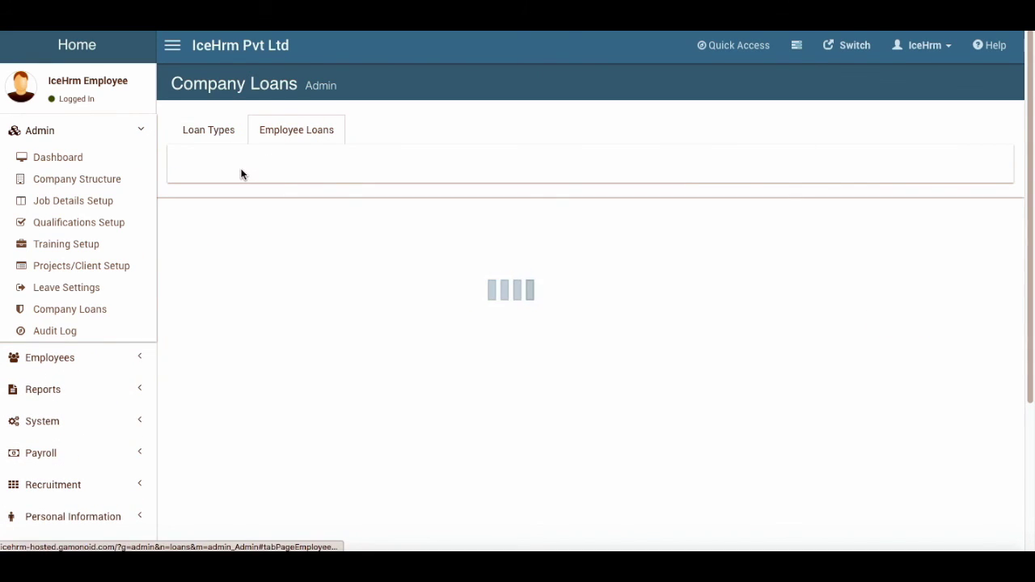
{"action": "left_click", "coordinate": [180, 188]}
{"action": "scroll", "coordinate": [386, 395], "scroll_direction": "down", "scroll_amount": 3}
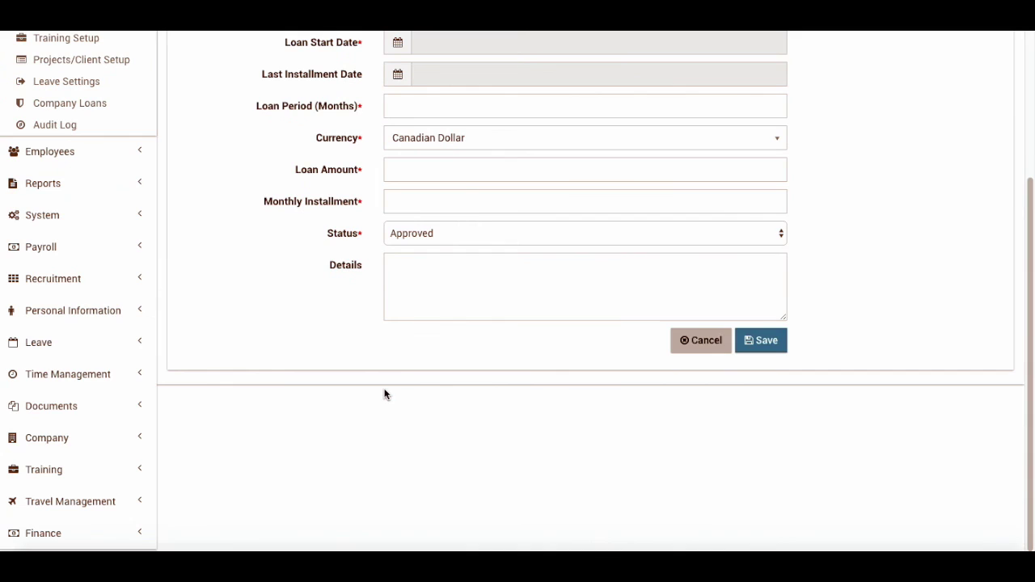
{"action": "left_click", "coordinate": [443, 139]}
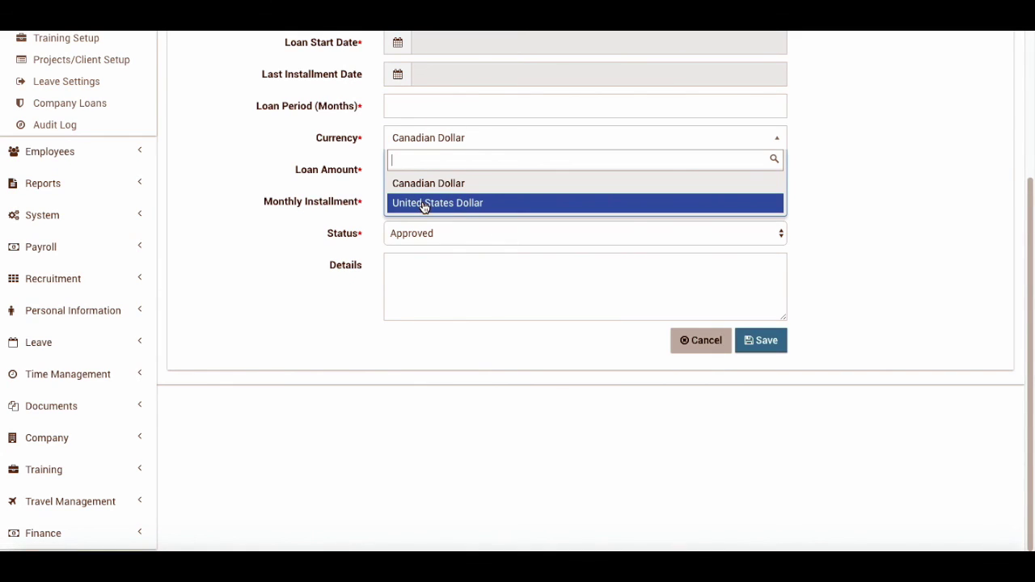
{"action": "scroll", "coordinate": [223, 202], "scroll_direction": "up", "scroll_amount": 1}
{"action": "left_click", "coordinate": [705, 377]}
{"action": "left_click", "coordinate": [701, 381]}
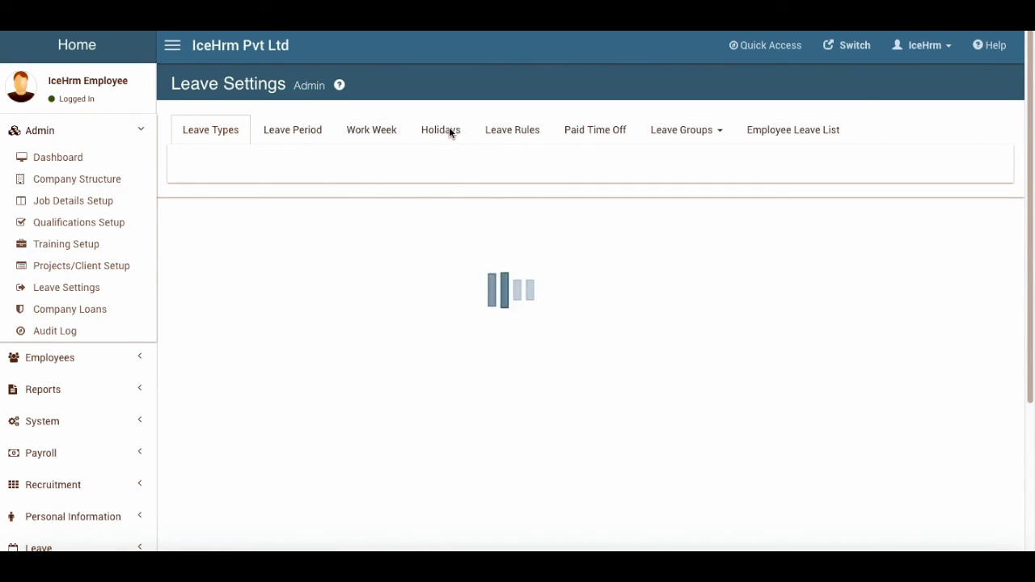
On the Work Week tab, try a new entry for United States, then discard it
{"action": "left_click", "coordinate": [390, 131]}
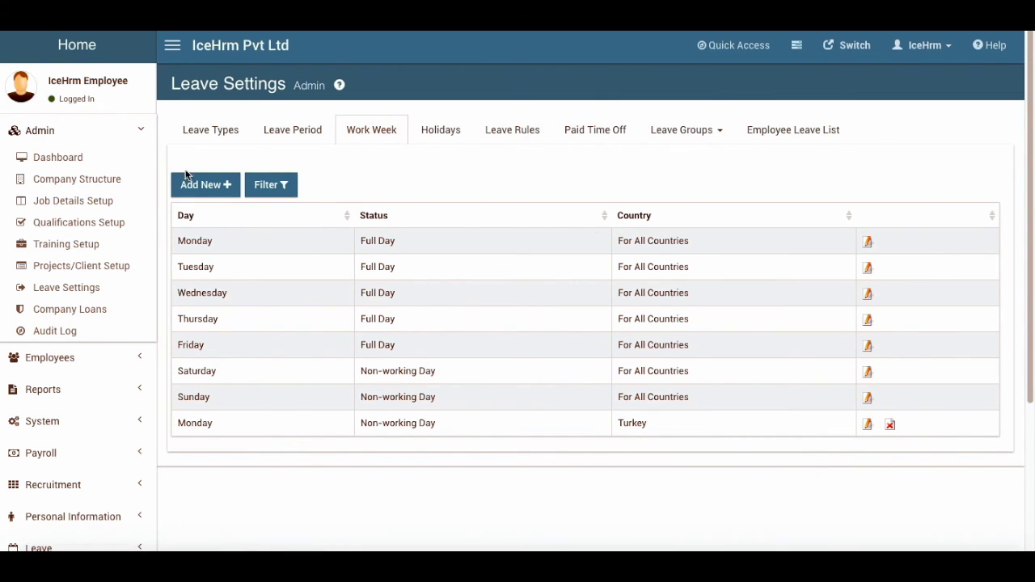
{"action": "left_click", "coordinate": [209, 185]}
{"action": "left_click", "coordinate": [428, 251]}
{"action": "left_click", "coordinate": [447, 261]}
{"action": "left_click", "coordinate": [694, 283]}
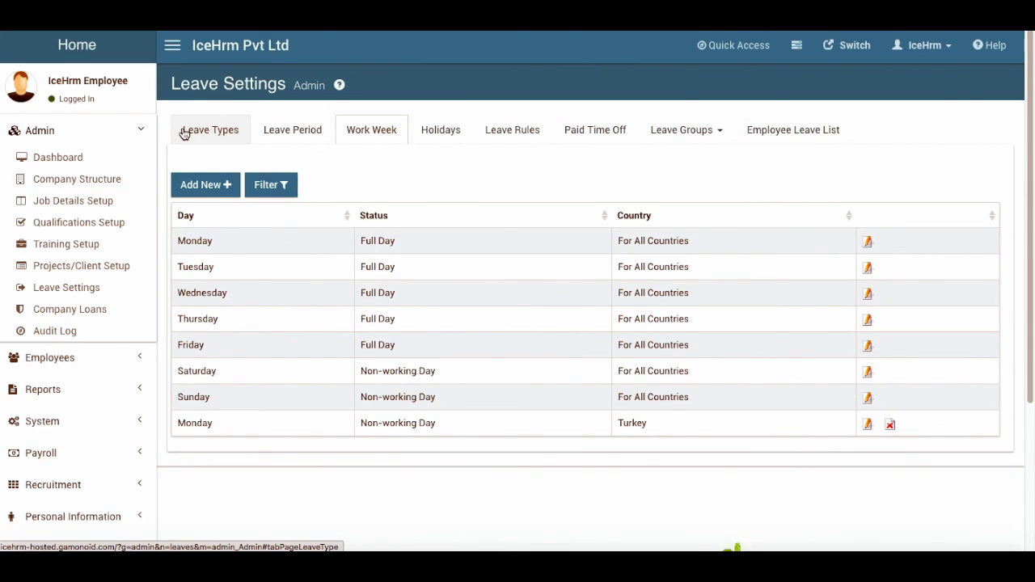
Review the Work Week schedule and expand the System sidebar section
{"action": "scroll", "coordinate": [81, 322], "scroll_direction": "down", "scroll_amount": 3}
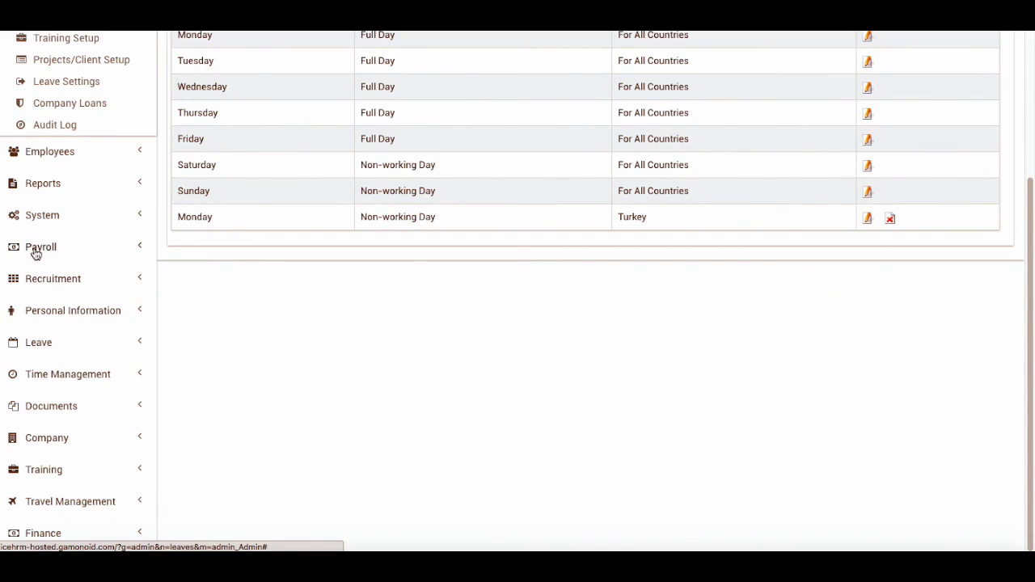
{"action": "scroll", "coordinate": [363, 240], "scroll_direction": "up", "scroll_amount": 1}
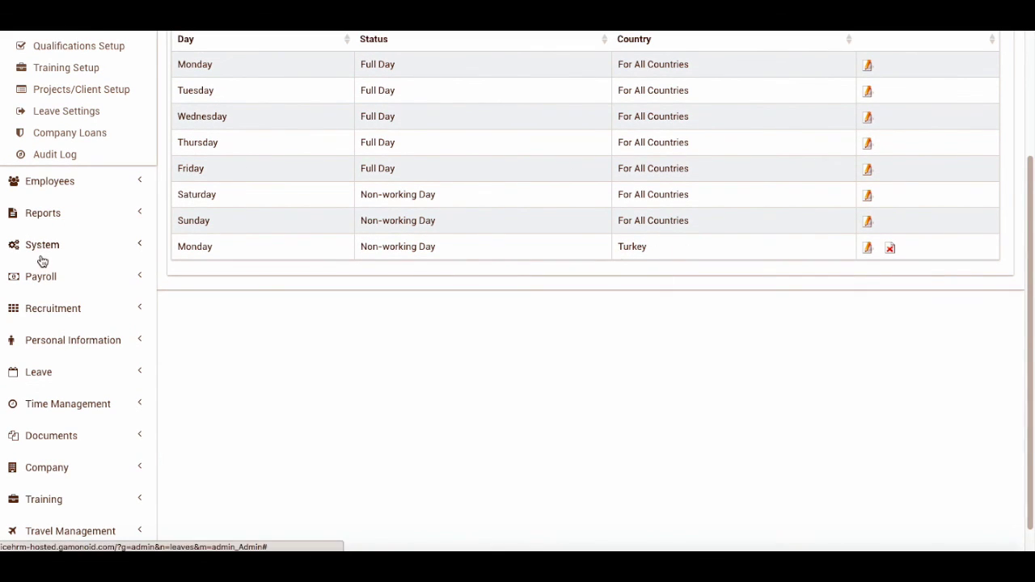
{"action": "scroll", "coordinate": [32, 278], "scroll_direction": "up", "scroll_amount": 6}
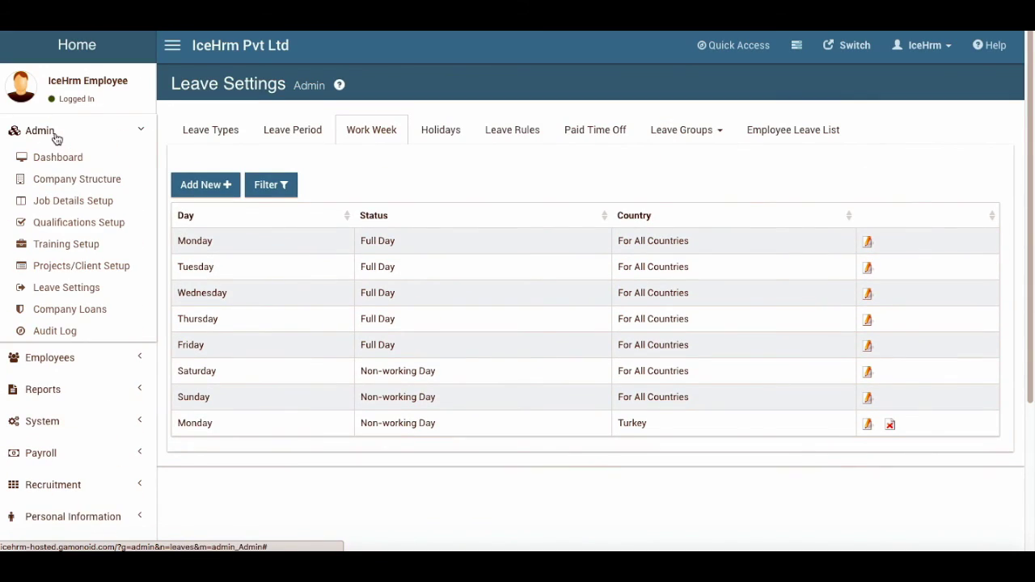
{"action": "scroll", "coordinate": [51, 383], "scroll_direction": "down", "scroll_amount": 7}
{"action": "scroll", "coordinate": [57, 166], "scroll_direction": "up", "scroll_amount": 3}
{"action": "left_click", "coordinate": [47, 227]}
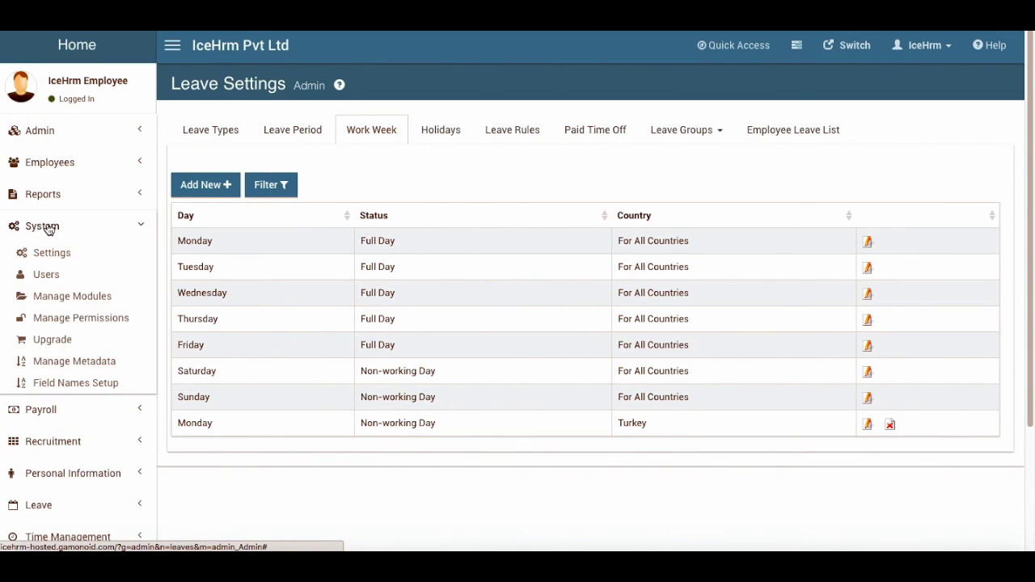
Open Field Names Setup and look over the employee field-to-display-name mappings
{"action": "left_click", "coordinate": [91, 385]}
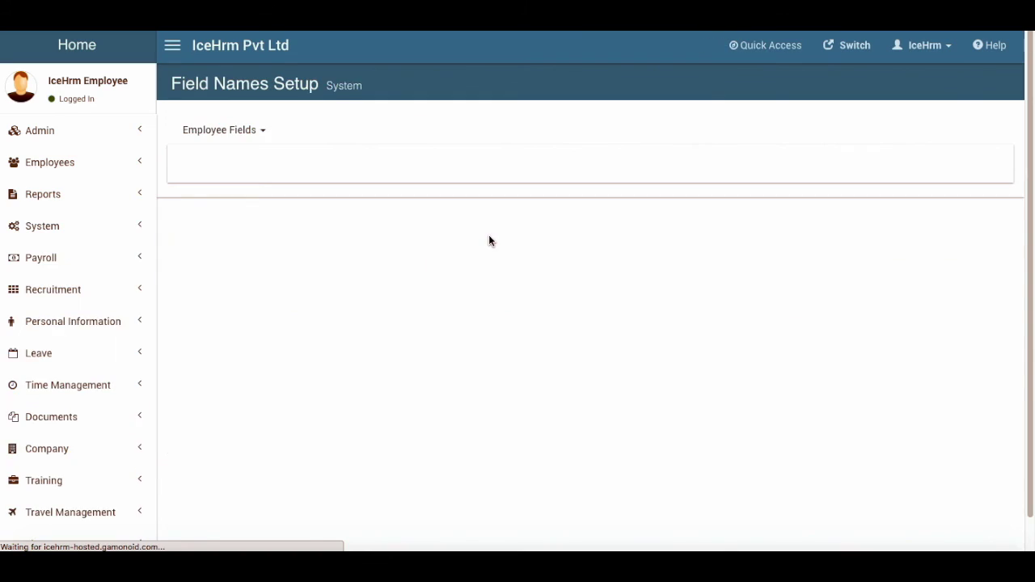
{"action": "scroll", "coordinate": [295, 339], "scroll_direction": "down", "scroll_amount": 2}
{"action": "scroll", "coordinate": [295, 339], "scroll_direction": "up", "scroll_amount": 2}
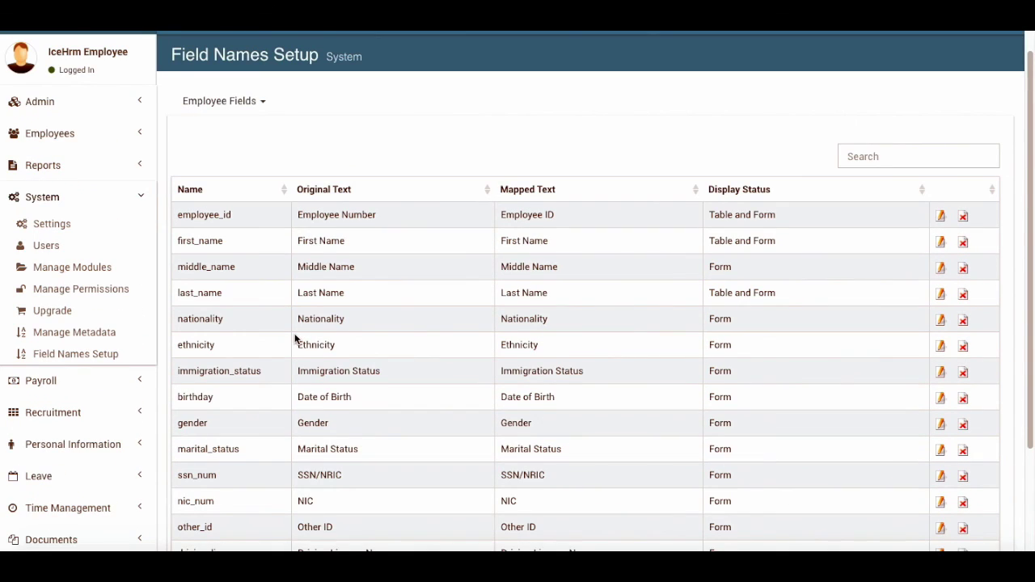